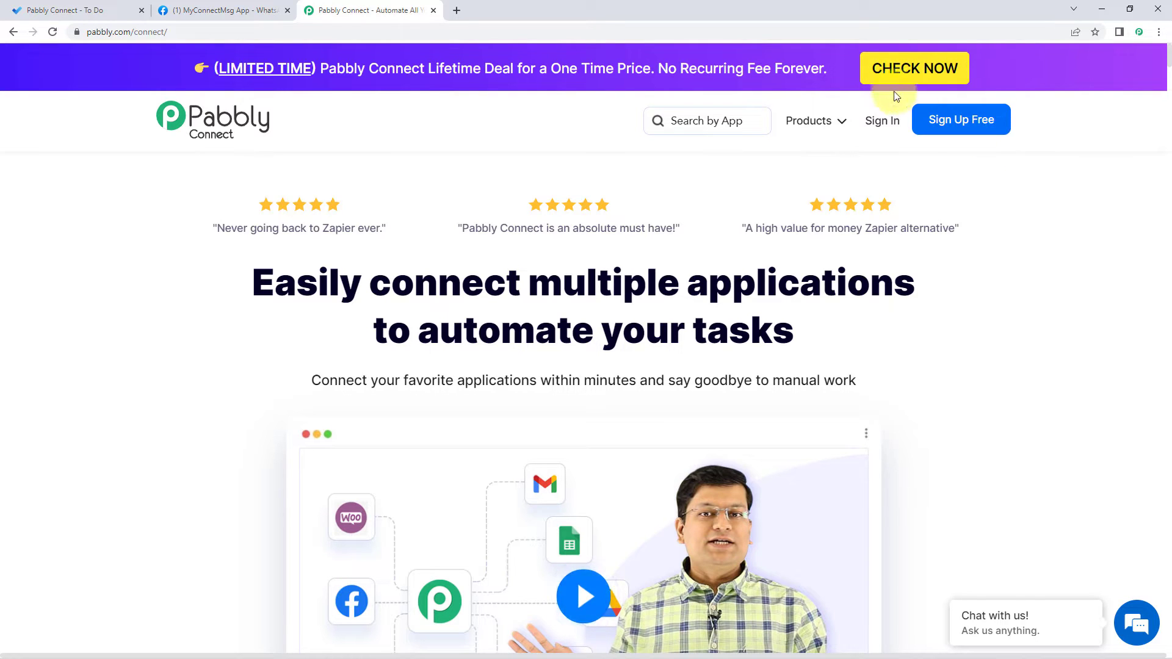
Step: Sign in, open Pabbly Connect and start a new workflow
click(883, 121)
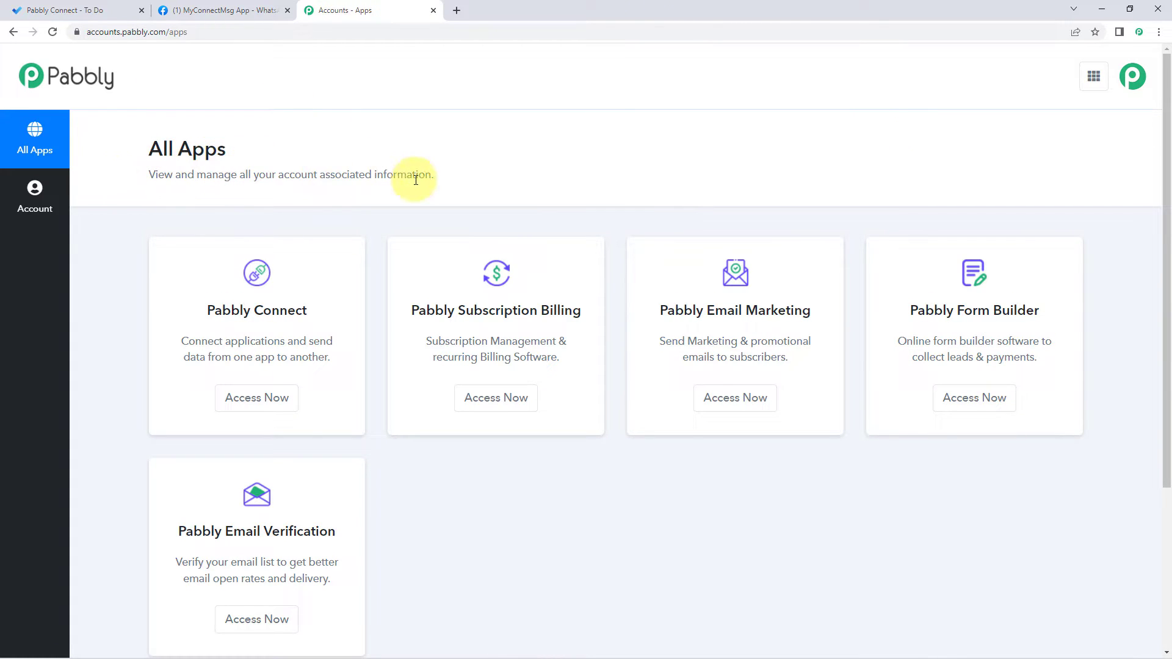
click(265, 400)
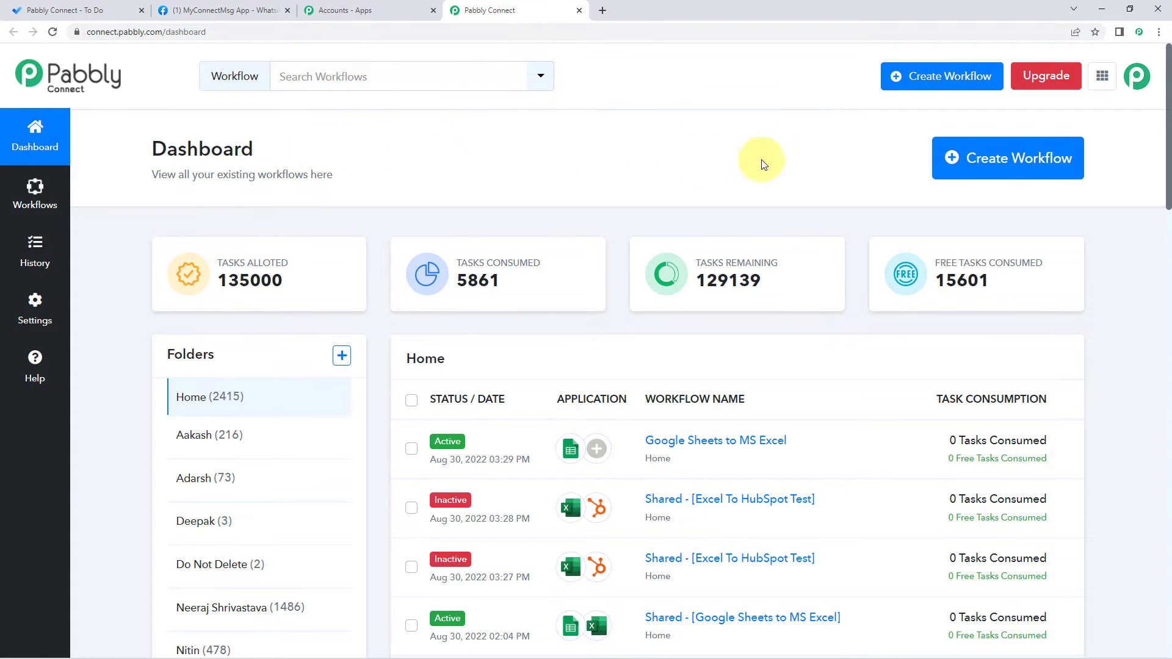
click(958, 161)
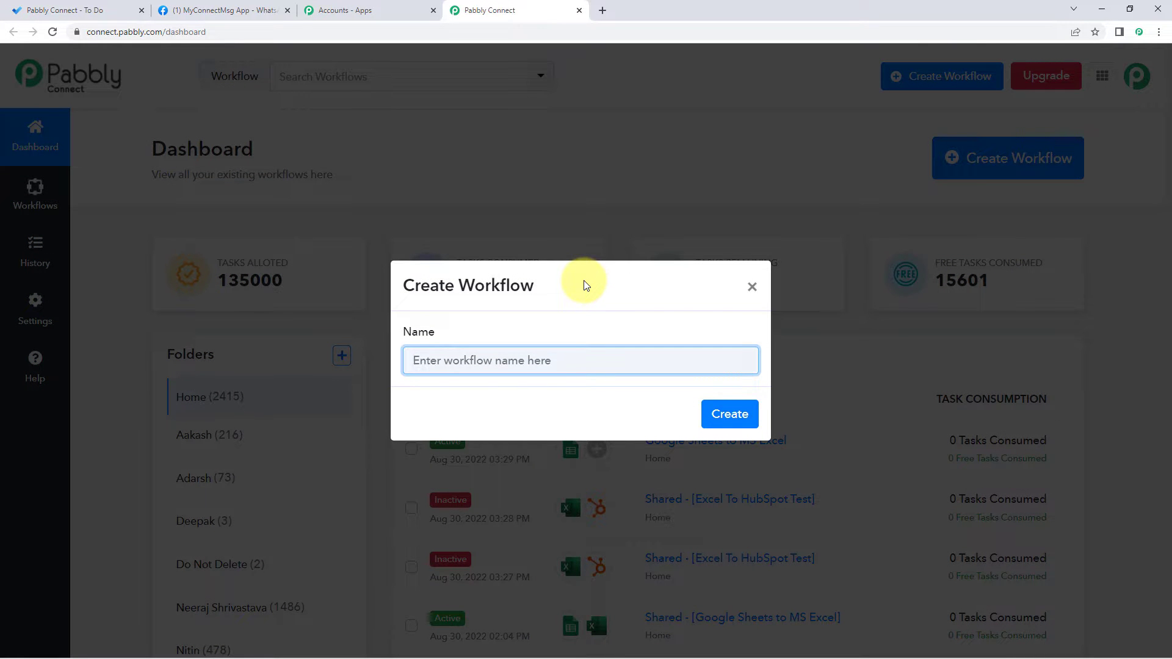
Step: Name the workflow 'Microsoft To Do to WhatsApp' and create it
text(Microsoft T)
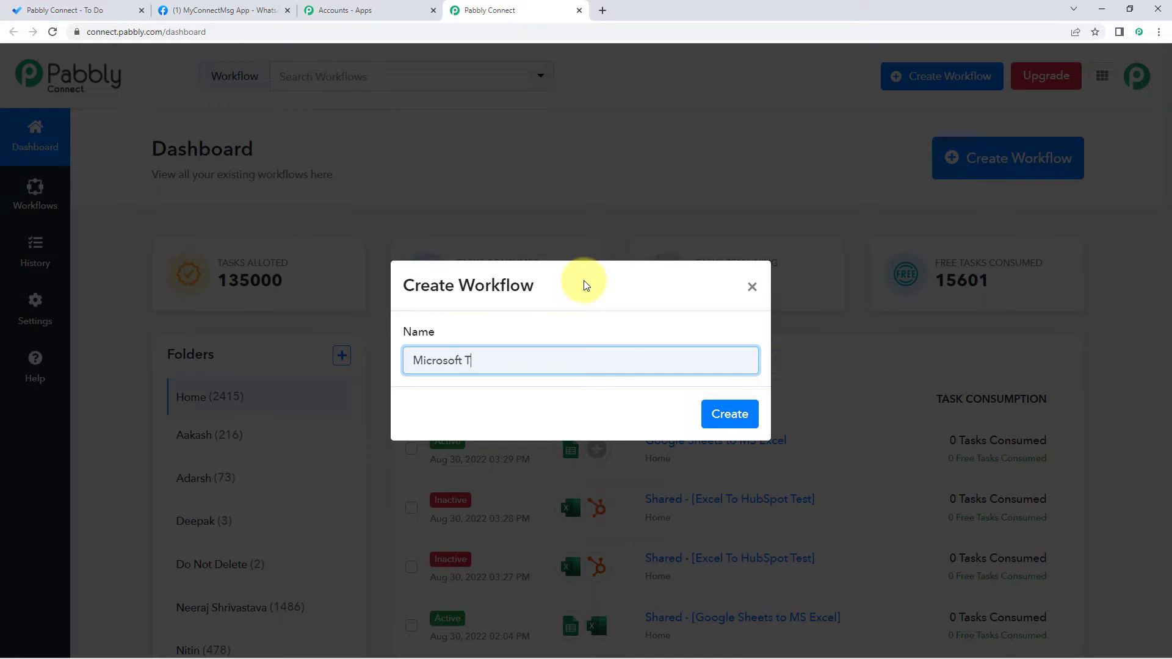
text(o Do to WHatsApp)
key(Left)
key(Left)
key(Left)
key(Left)
key(Left)
key(Left)
key(BackSpace)
text(h)
click(584, 286)
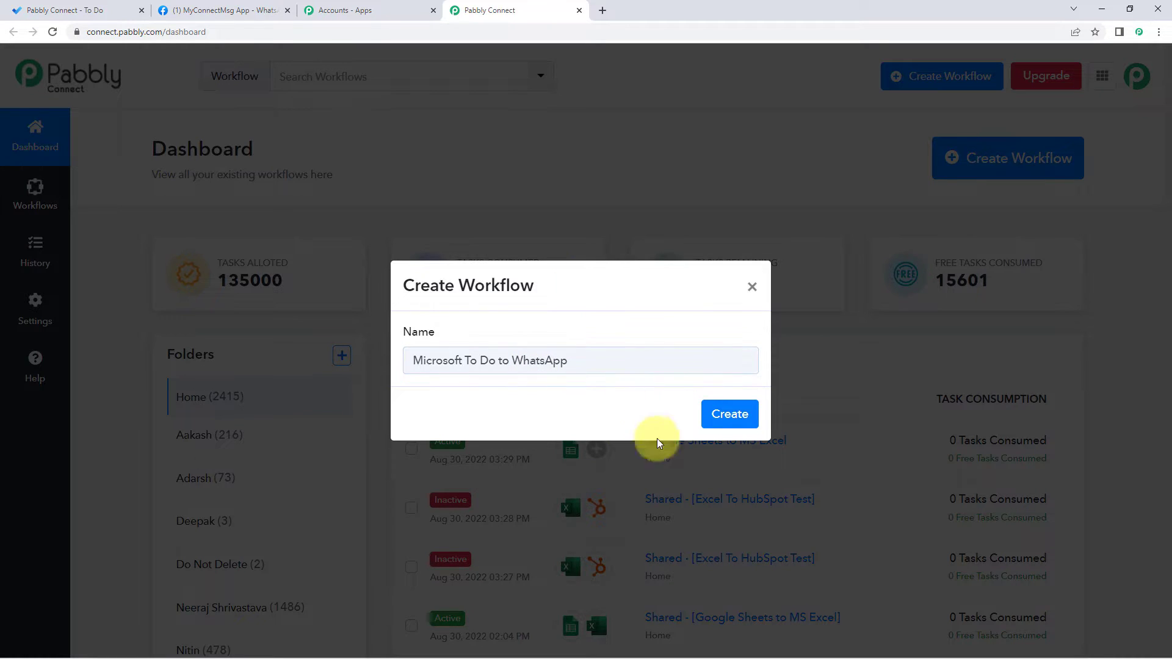
click(736, 414)
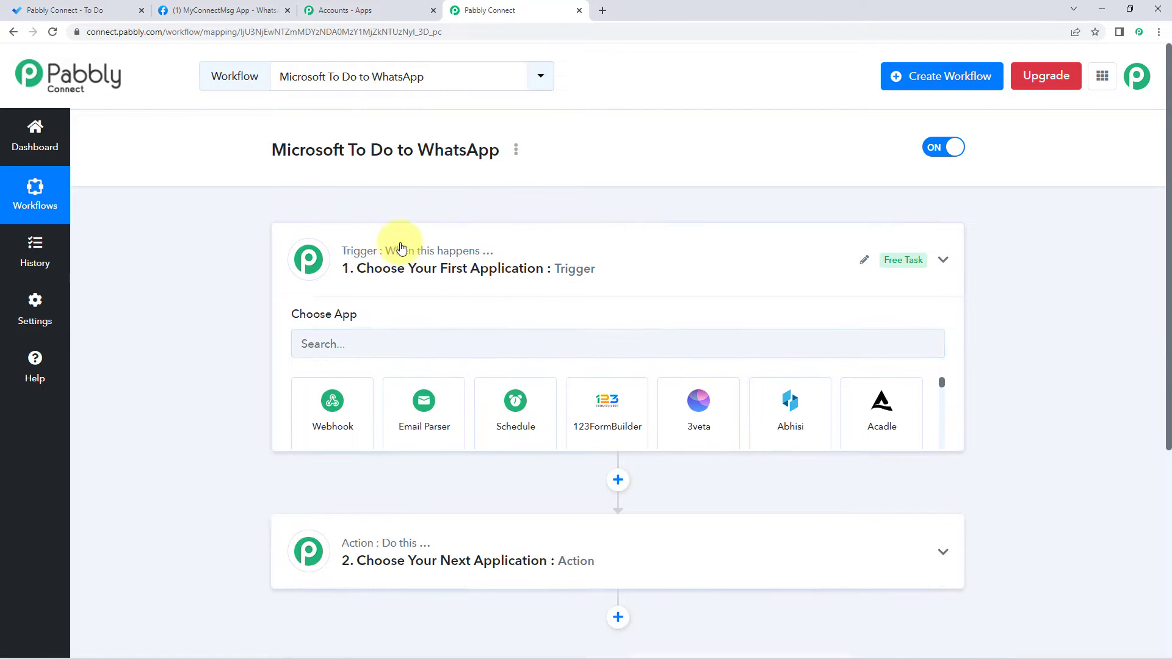
Step: Search 'Microsoft' and pick Microsoft To-Do as the trigger app
click(400, 248)
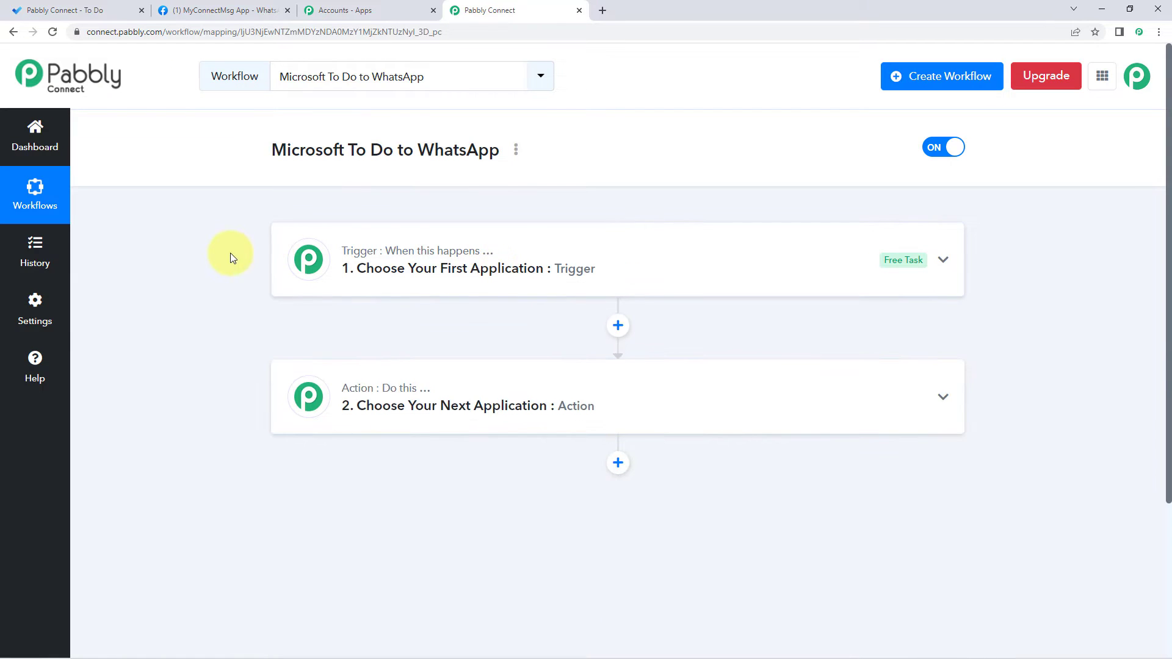
scroll(231, 255, down, 1)
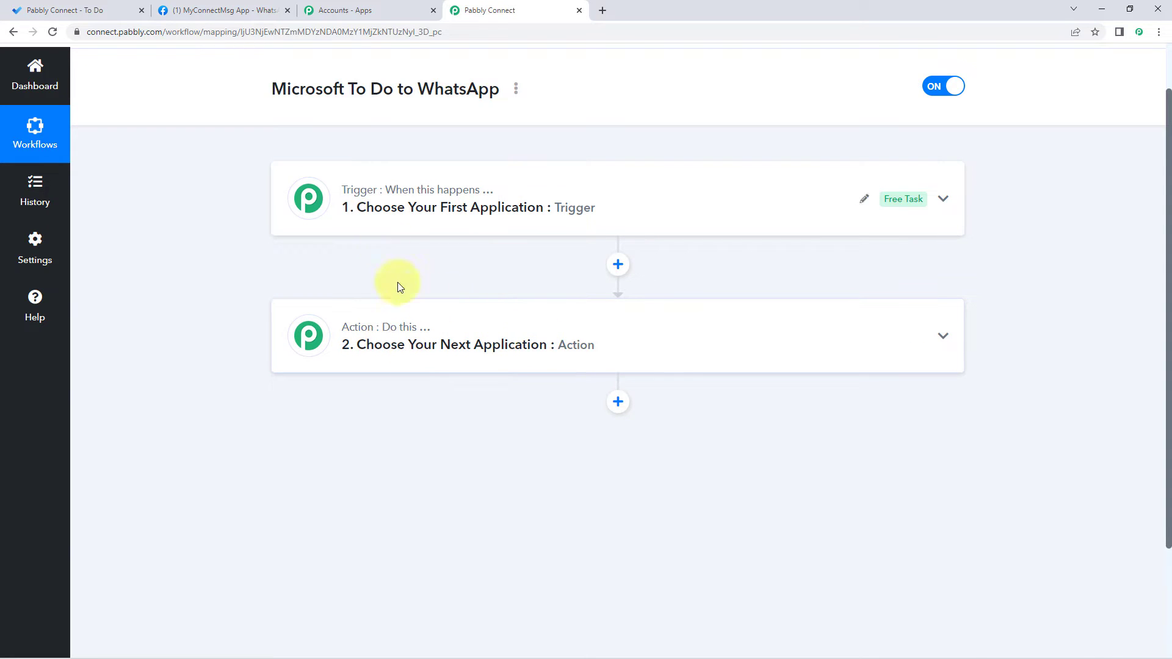
click(340, 194)
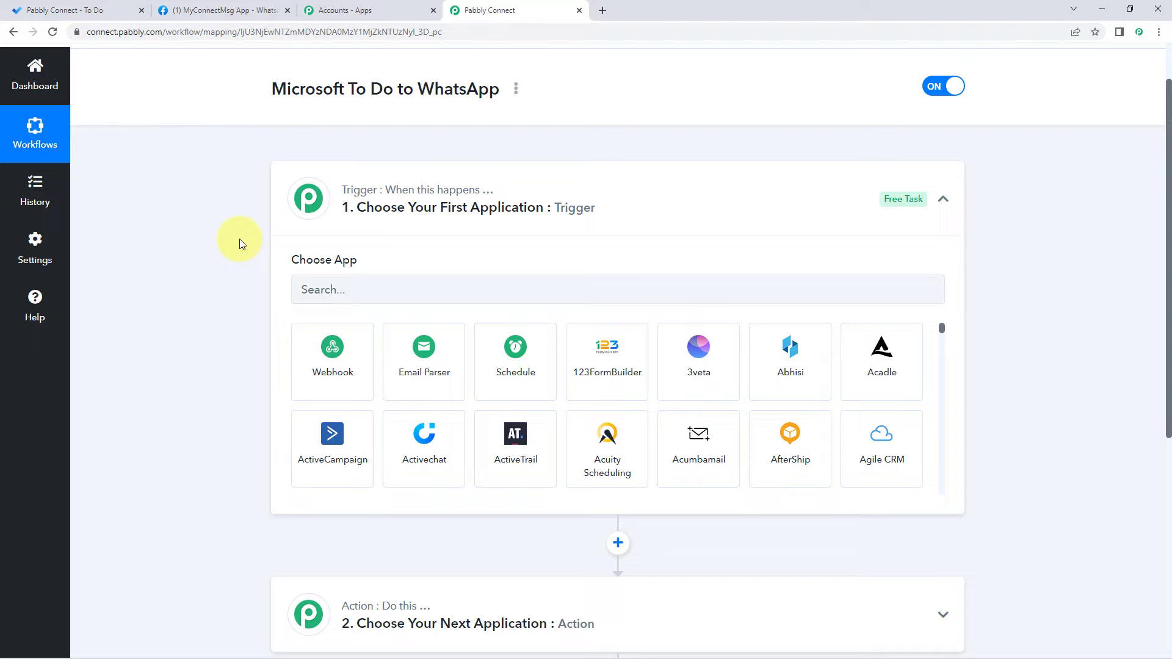
scroll(243, 235, down, 2)
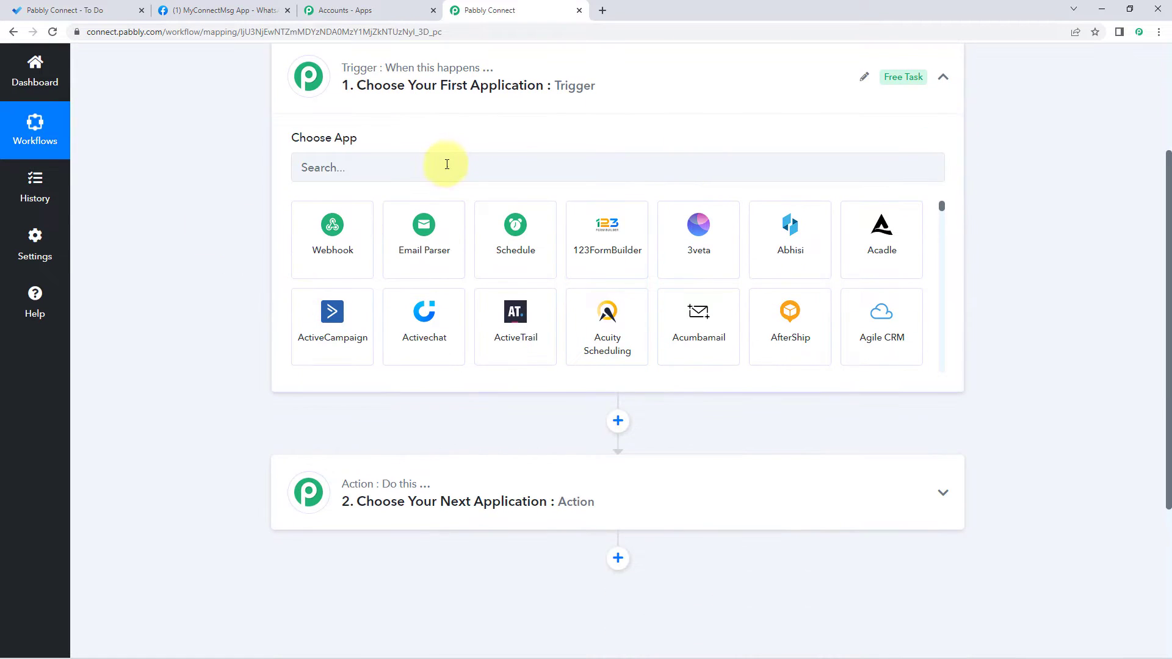
click(417, 167)
text(Mir)
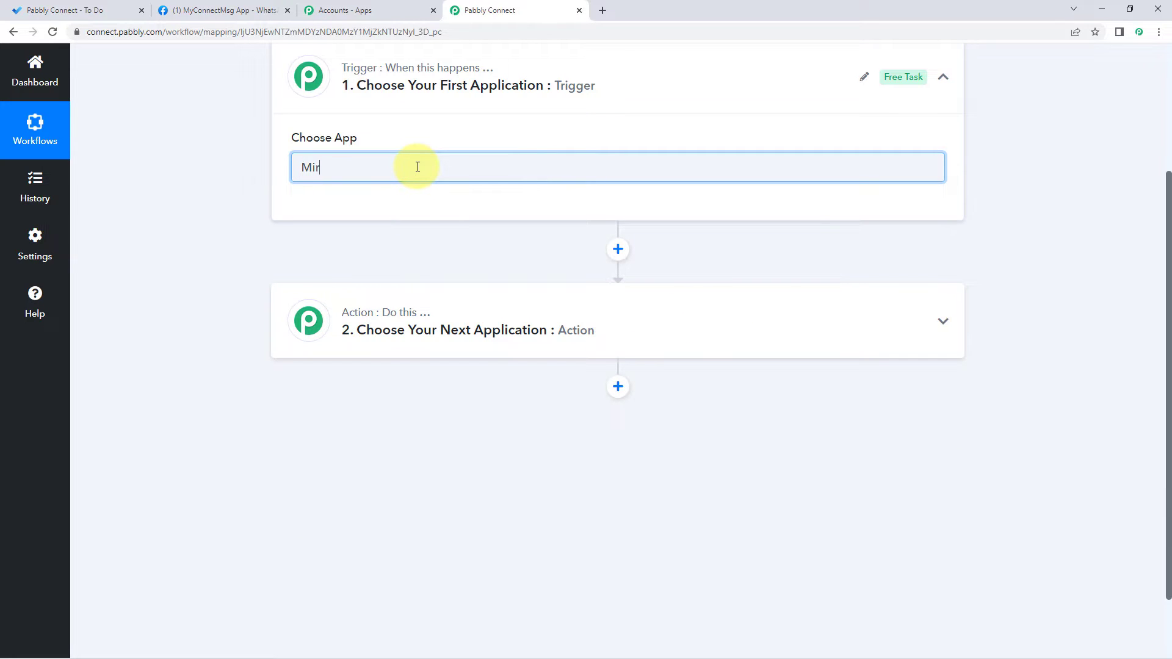
key(BackSpace)
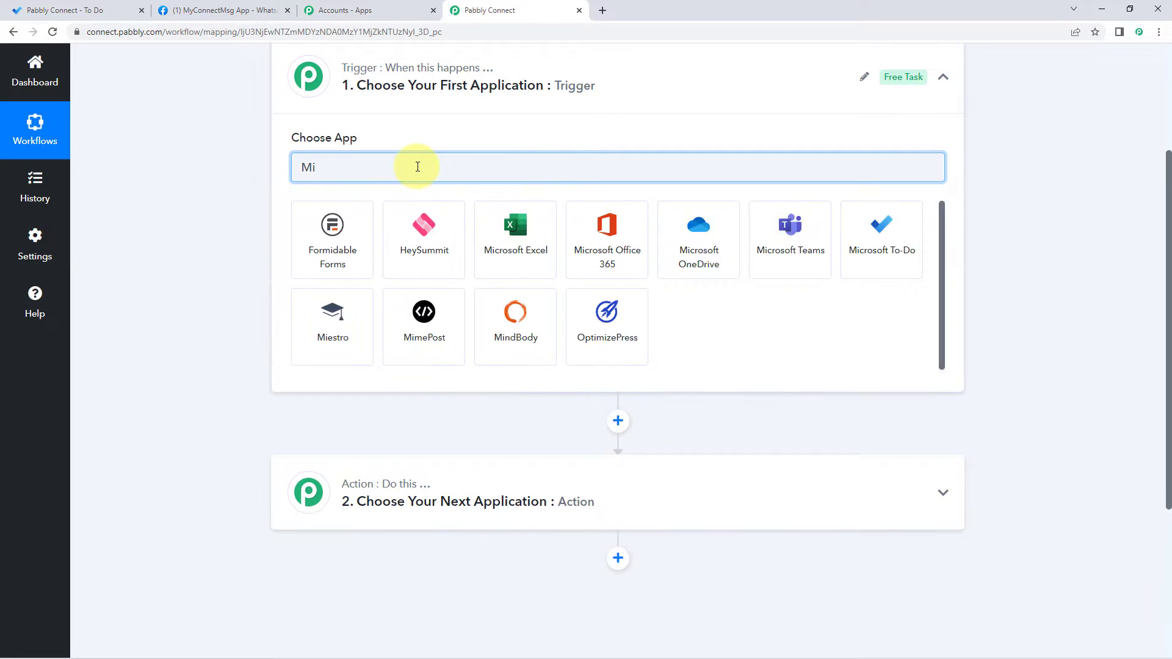
text(crosoft)
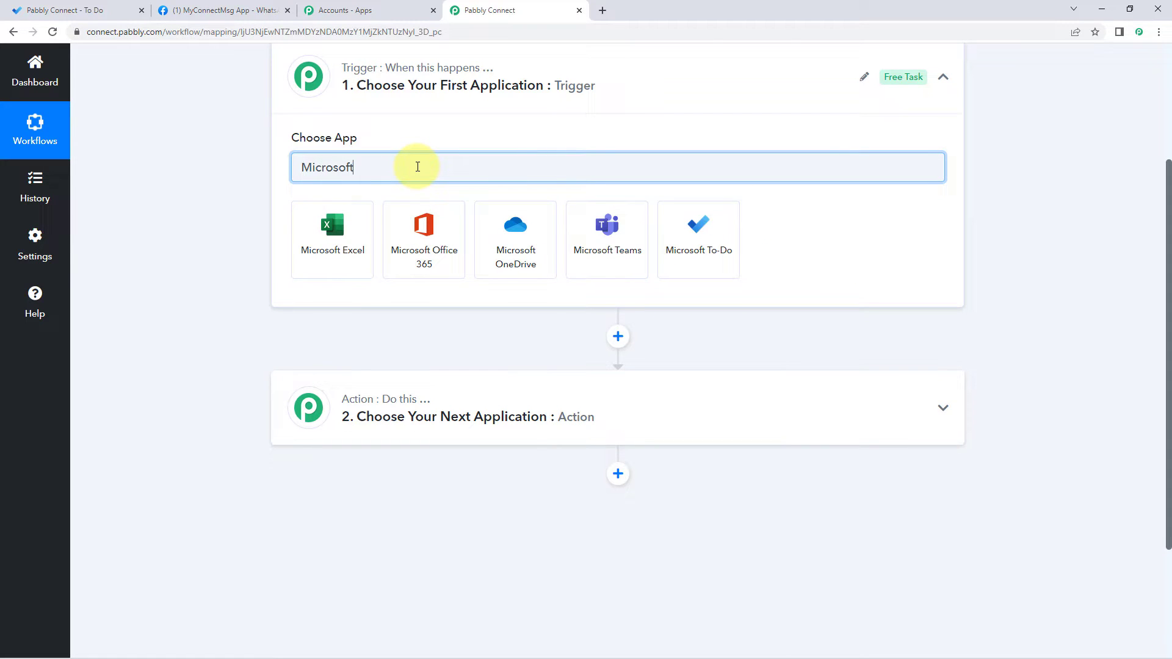
click(706, 243)
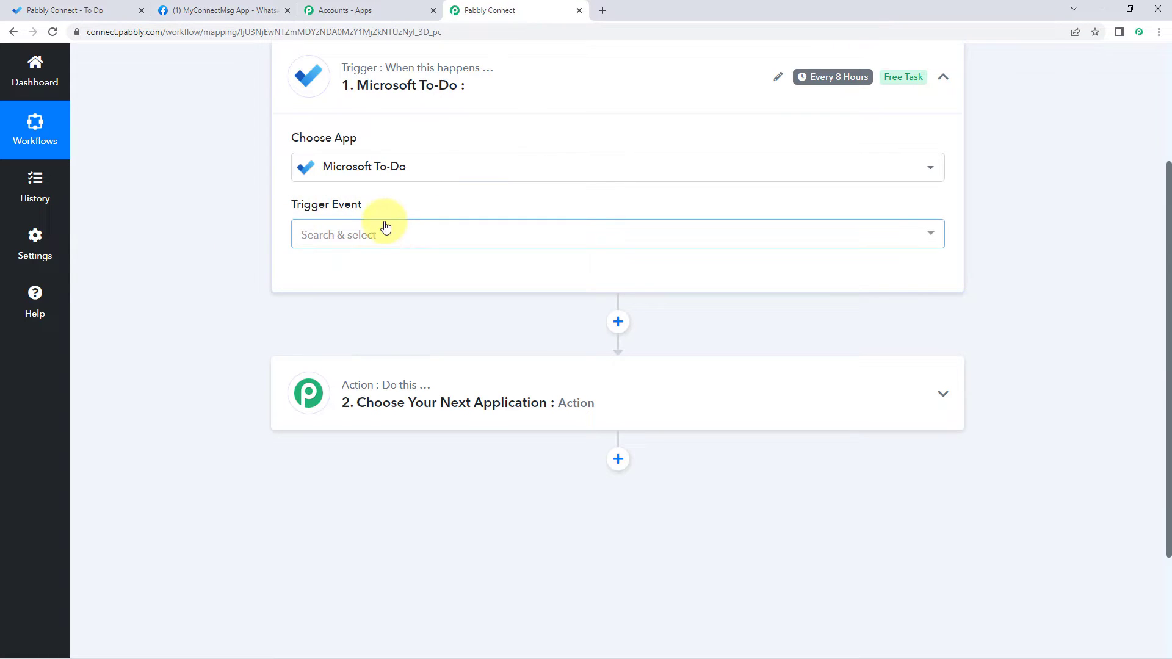
Step: Choose New Task as the trigger event and begin connecting the account
click(385, 227)
scroll(251, 270, down, 1)
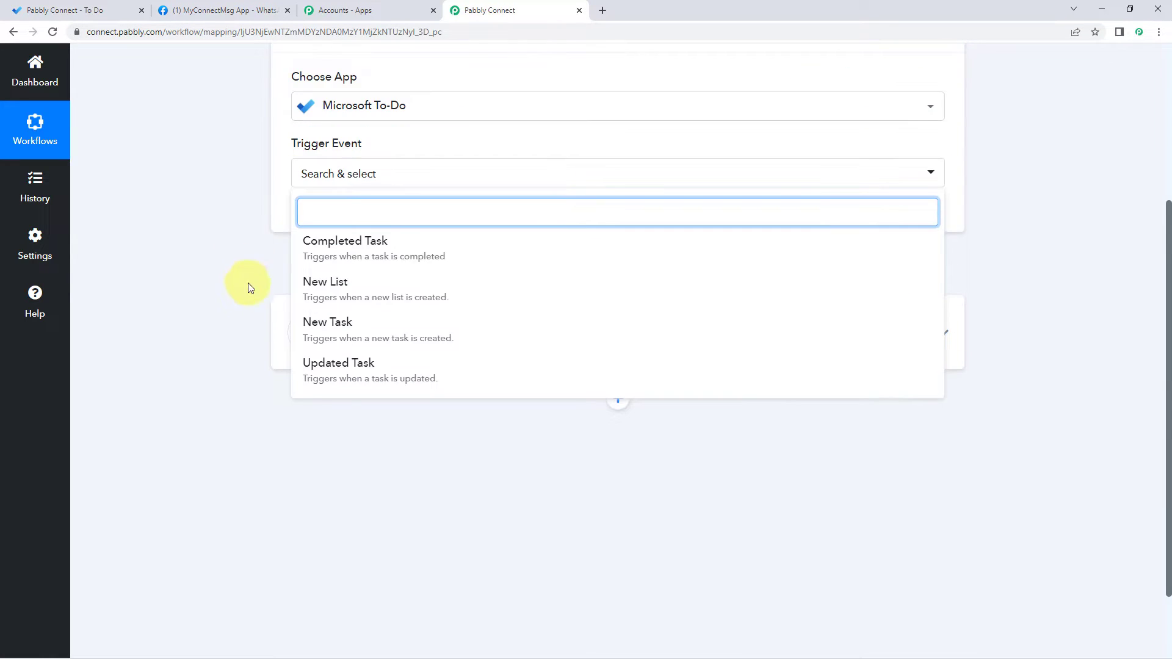
click(348, 323)
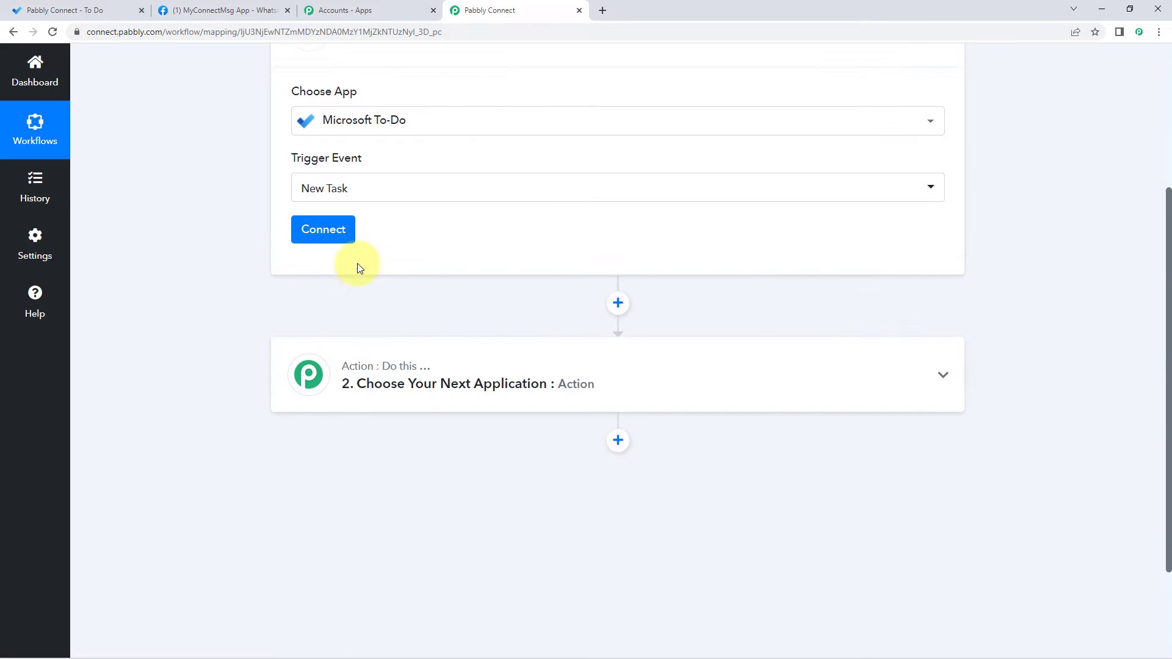
click(311, 281)
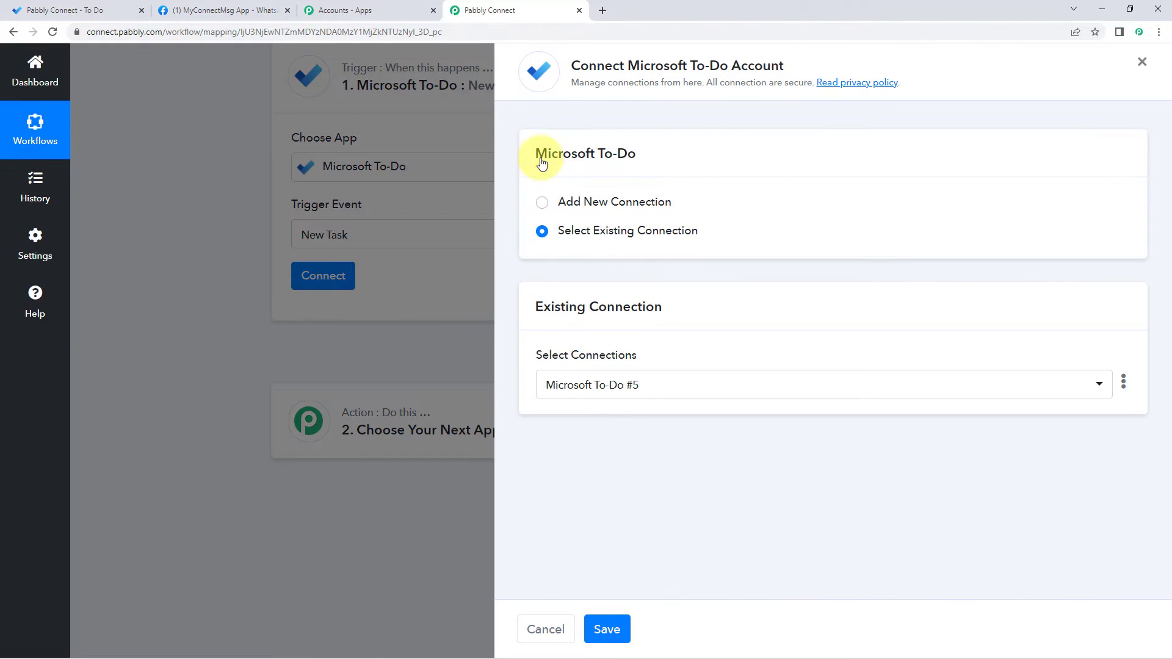
Step: Add a new Microsoft To-Do connection and grant Pabbly Connect access in the consent popup
click(541, 202)
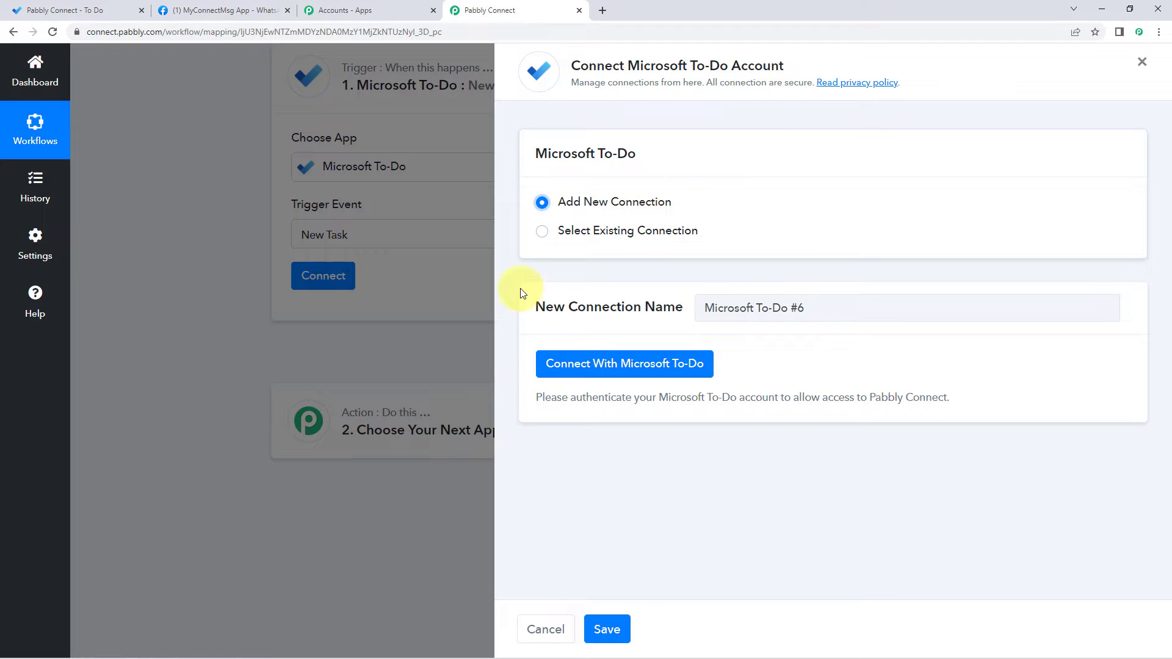
click(602, 367)
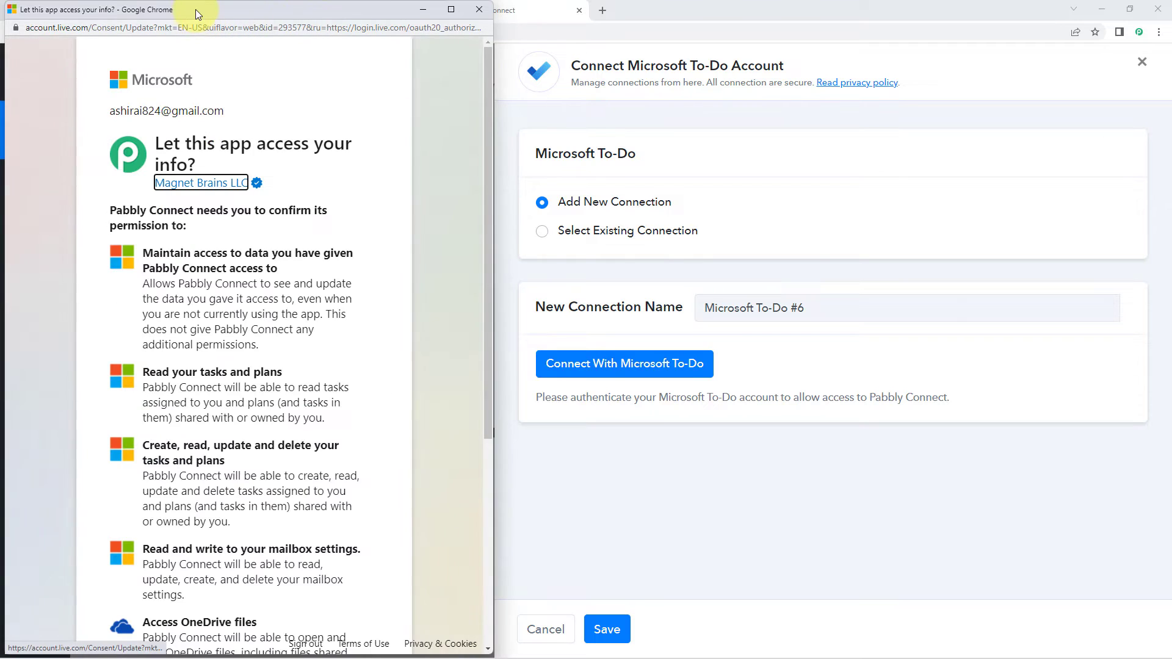
drag(195, 9, 196, 44)
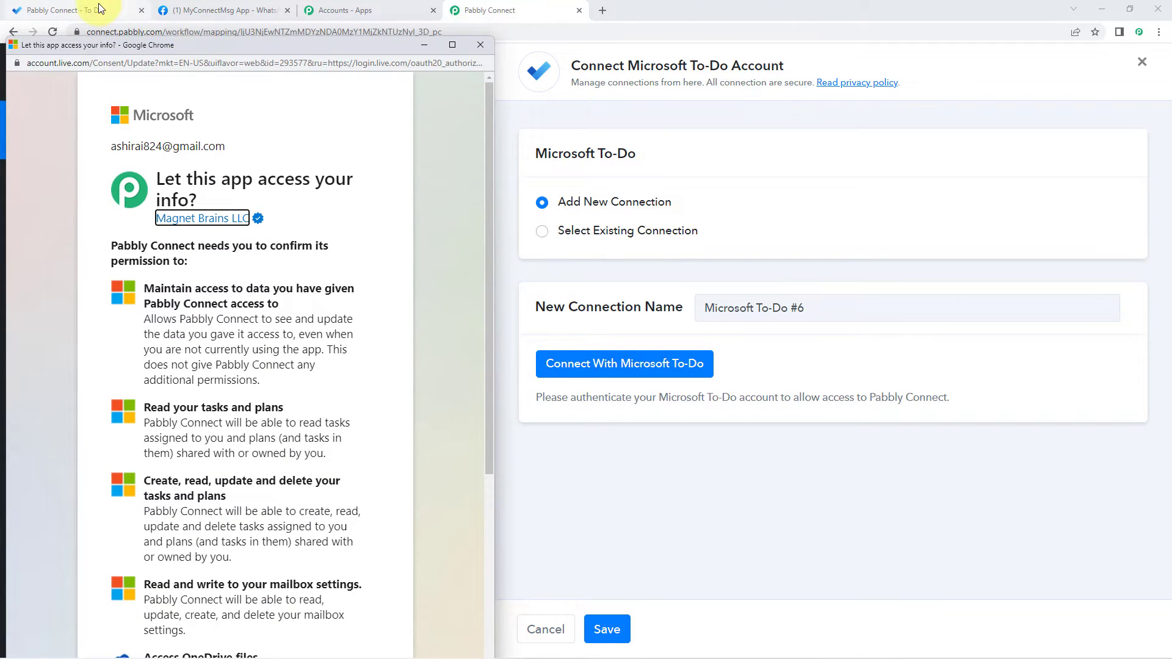
click(98, 7)
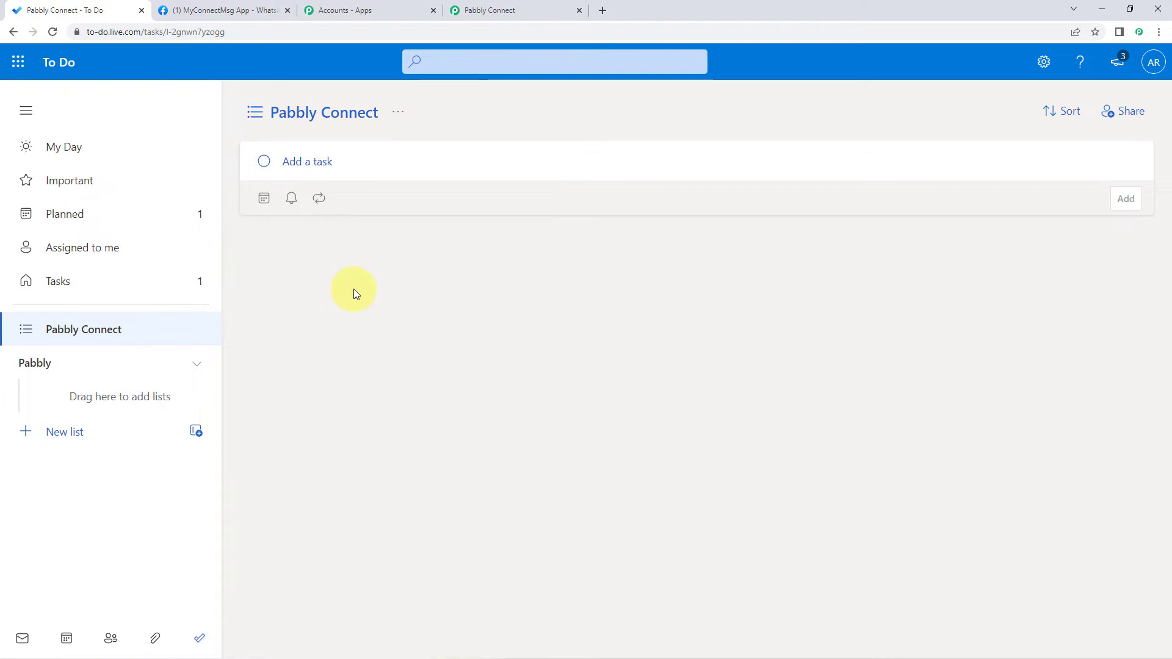
click(510, 7)
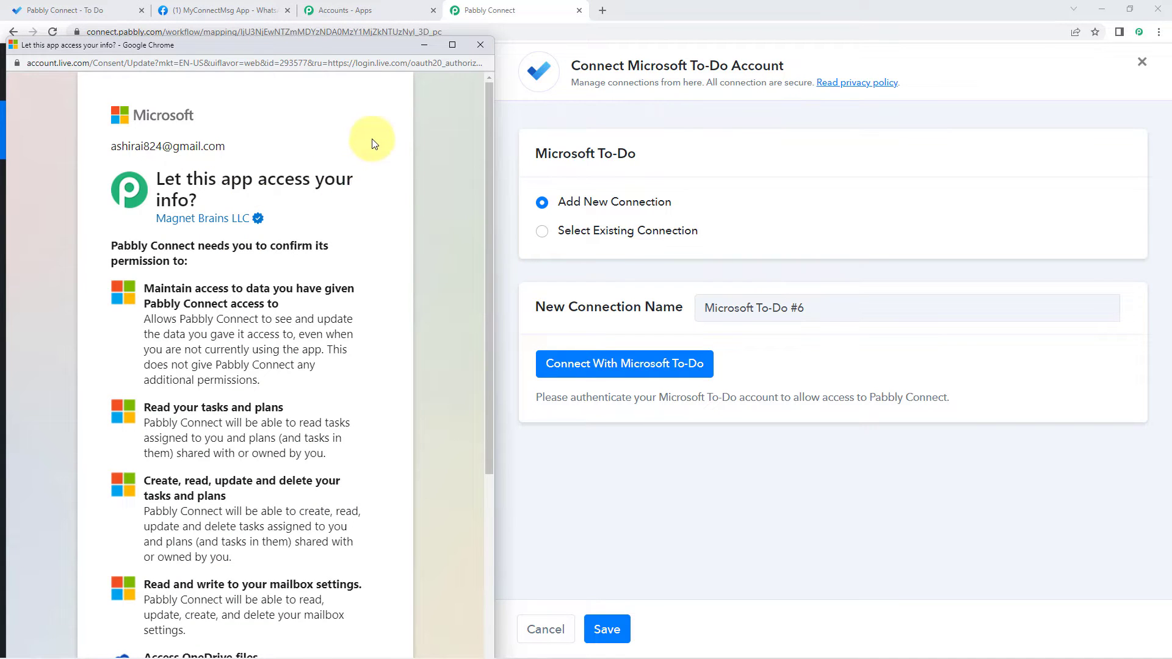
scroll(372, 146, down, 4)
scroll(305, 232, down, 2)
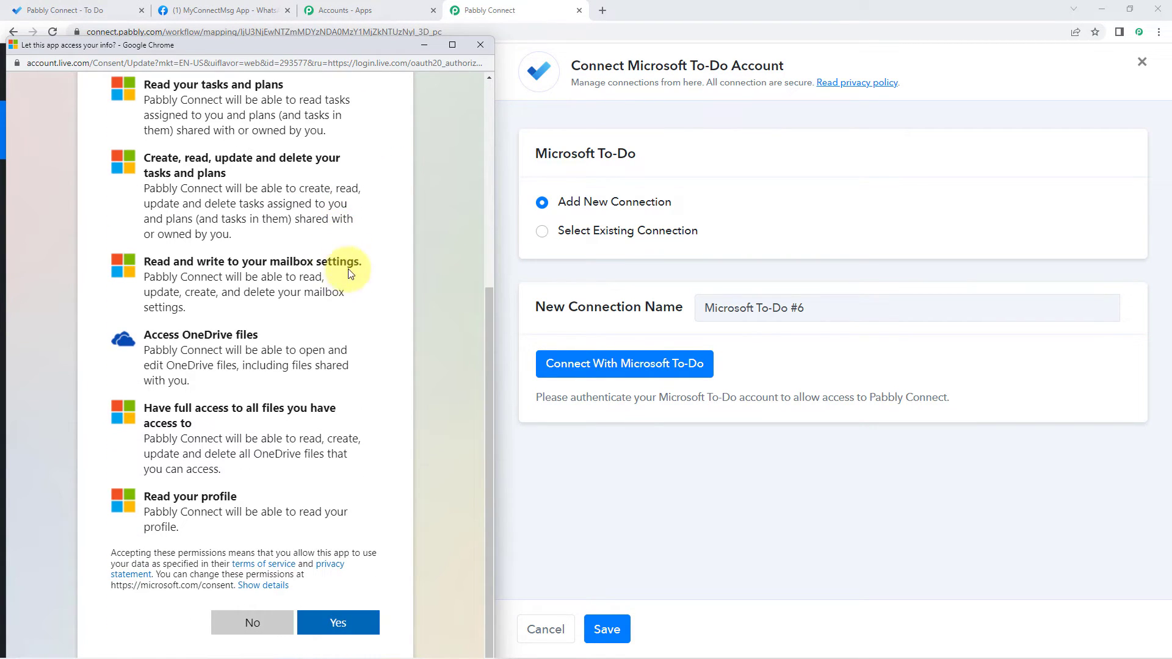
click(358, 620)
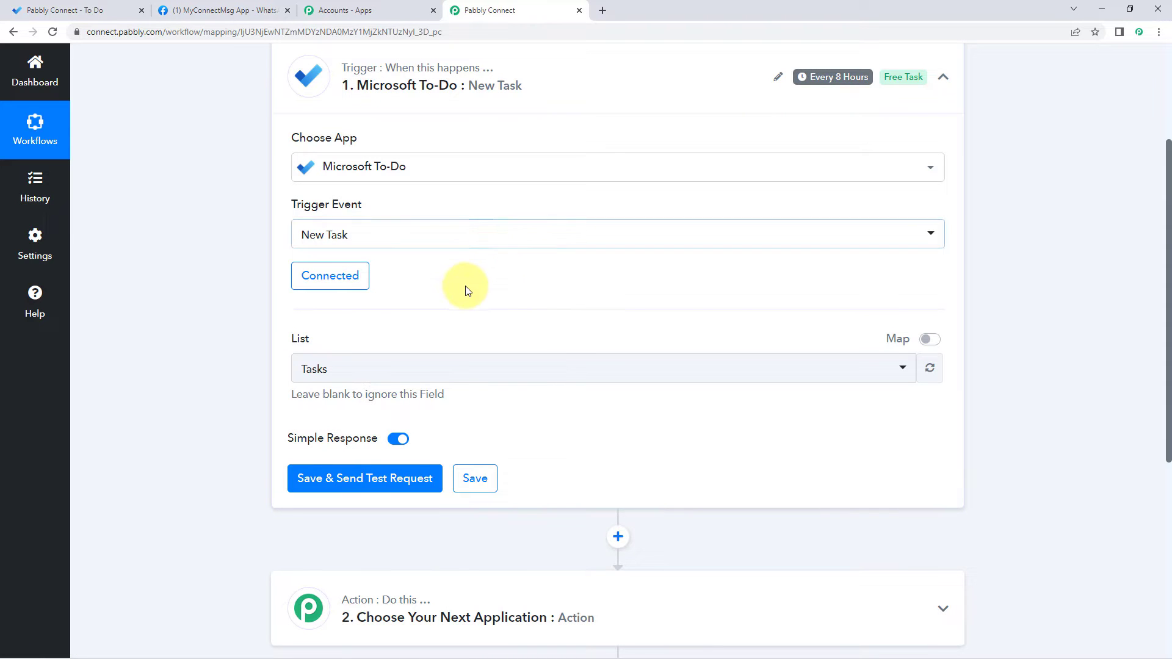
Step: Compare the To Do lists, set the trigger's List to Pabbly Connect, and return to To Do
scroll(462, 273, down, 2)
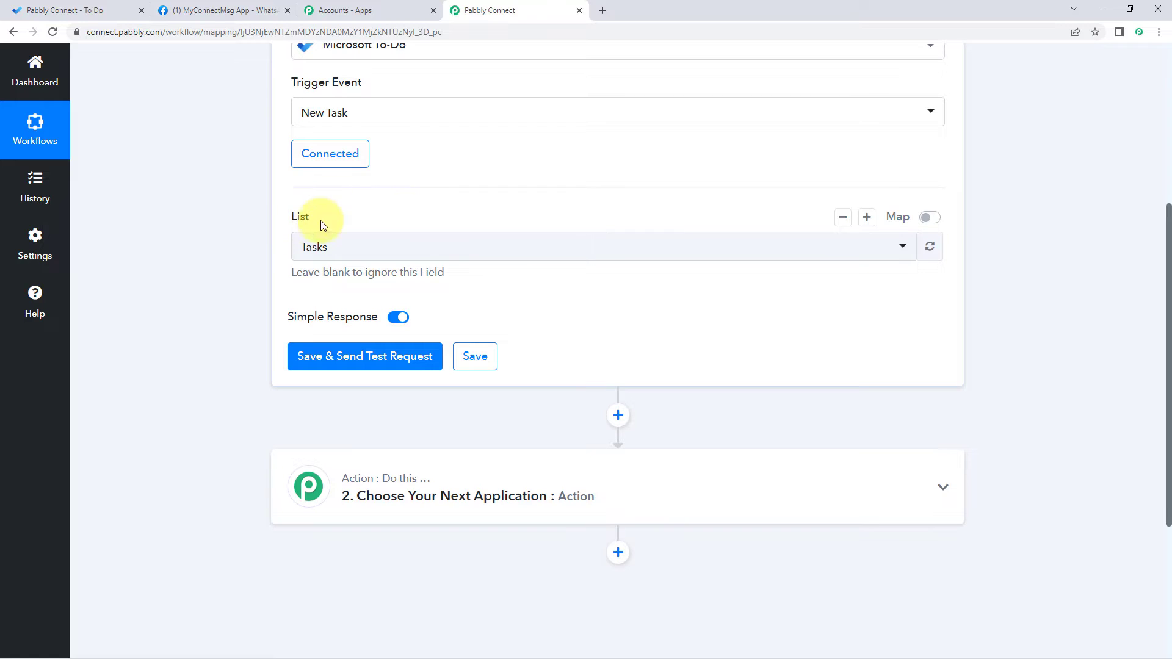
click(414, 252)
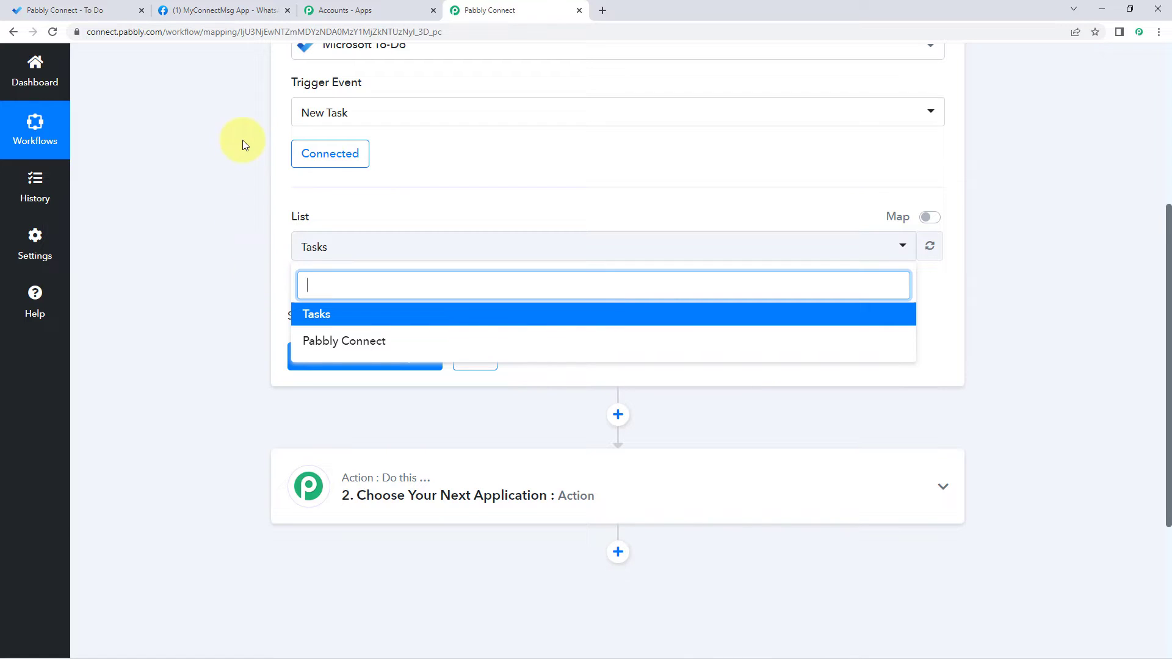
click(119, 9)
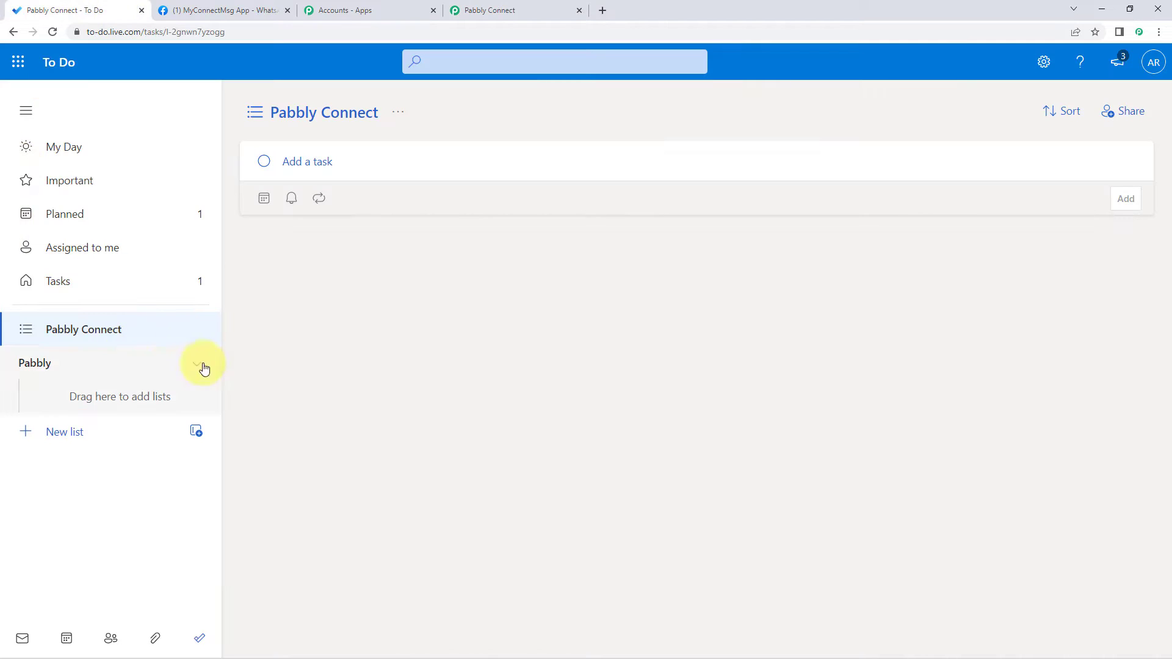
click(105, 279)
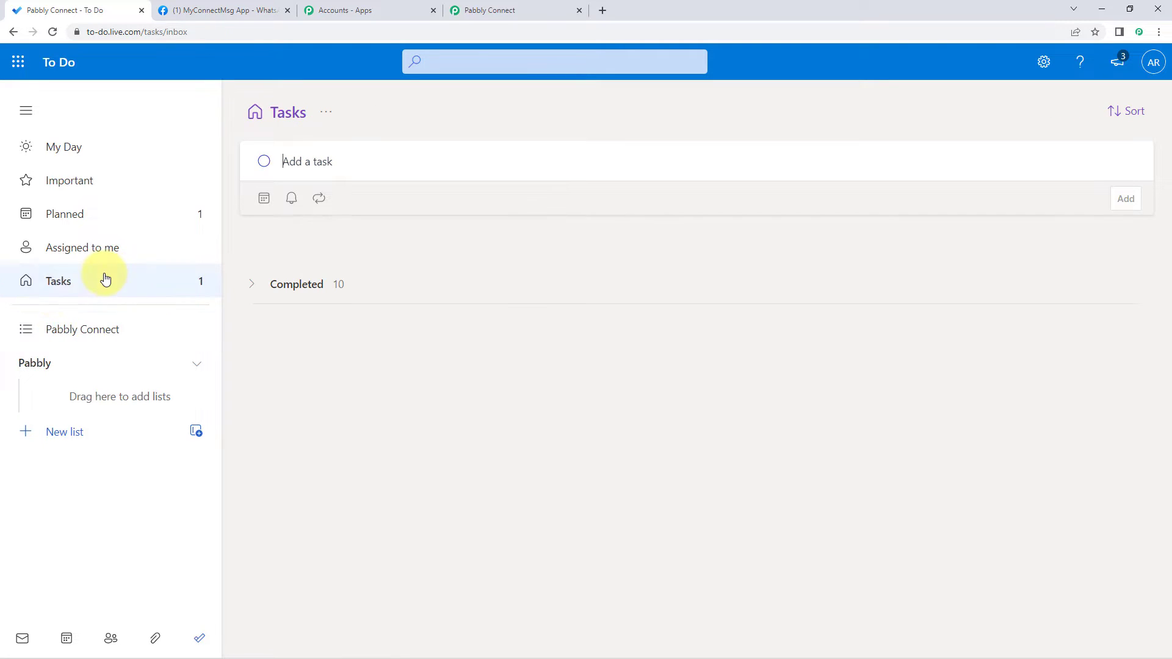
click(80, 329)
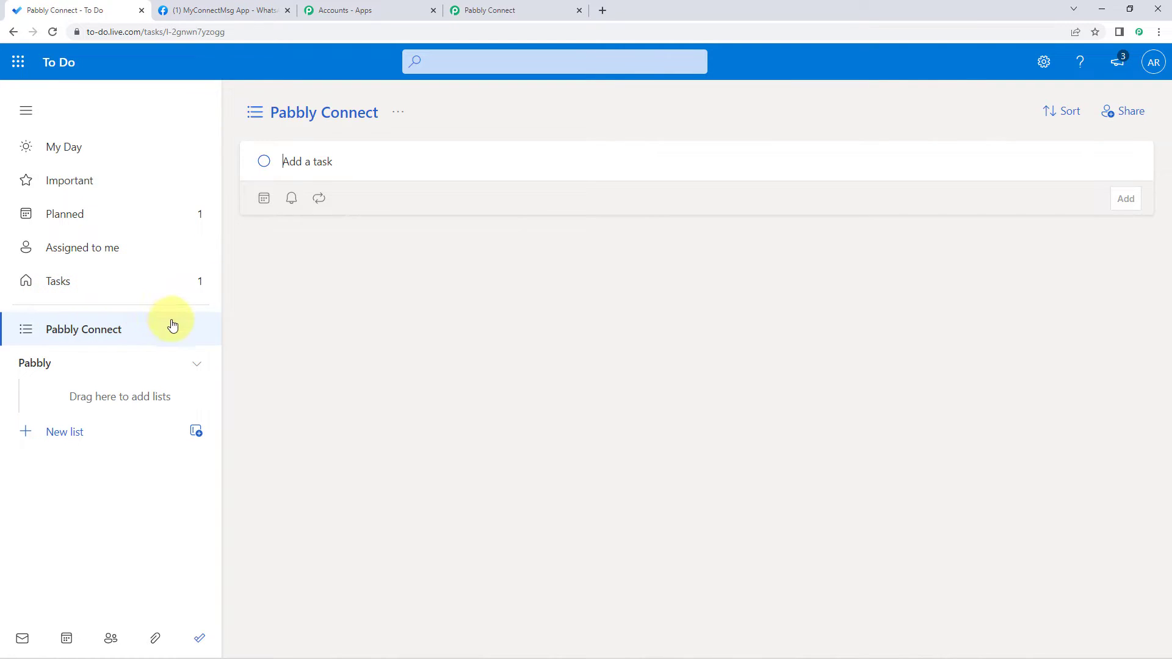
click(533, 7)
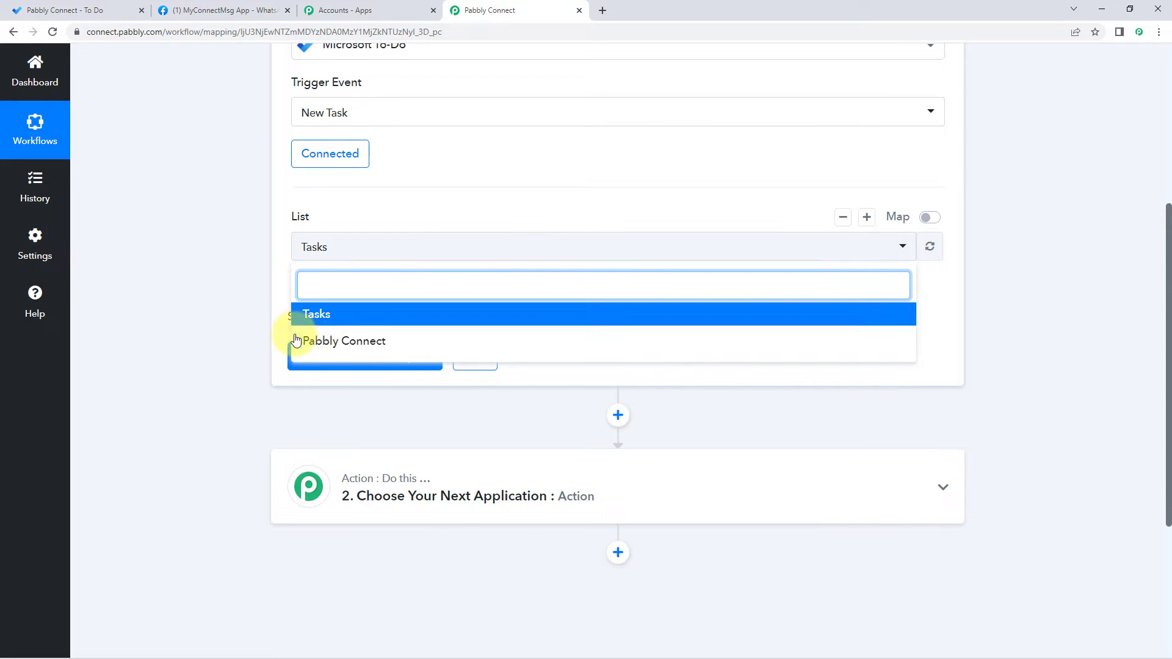
click(67, 10)
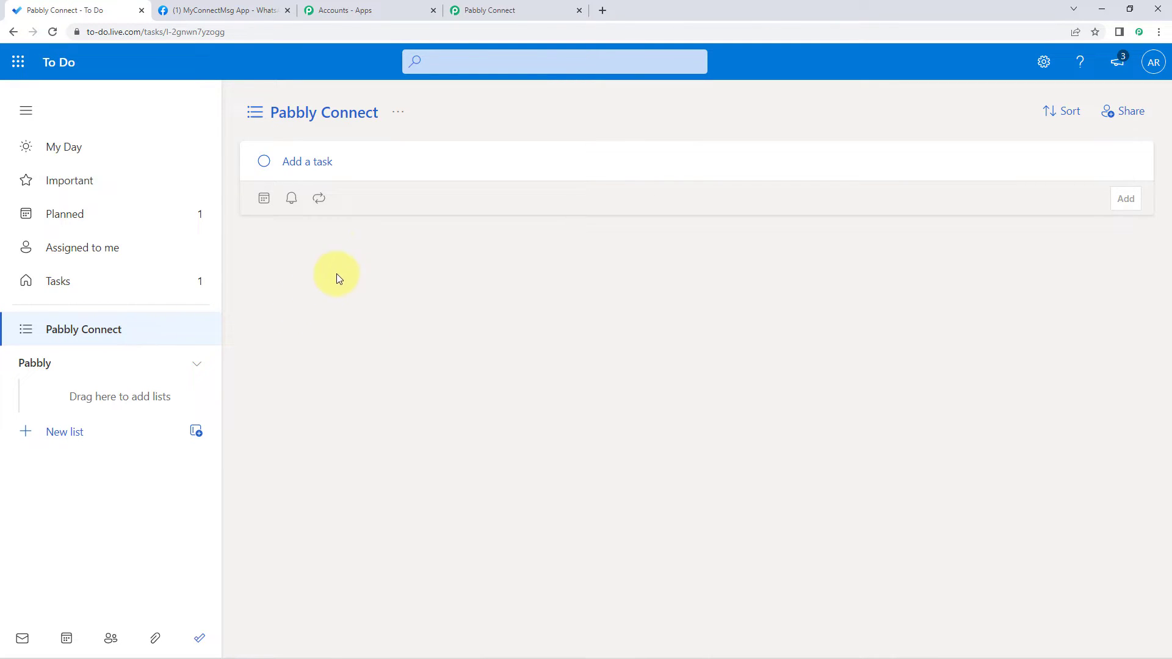
click(519, 11)
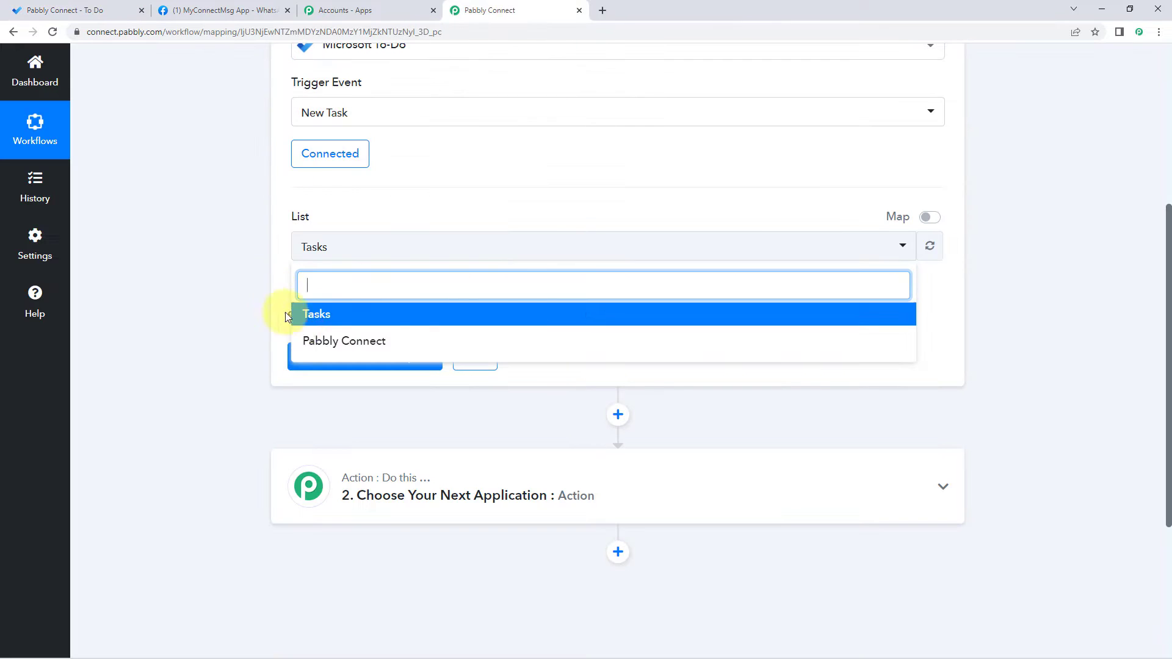
click(372, 342)
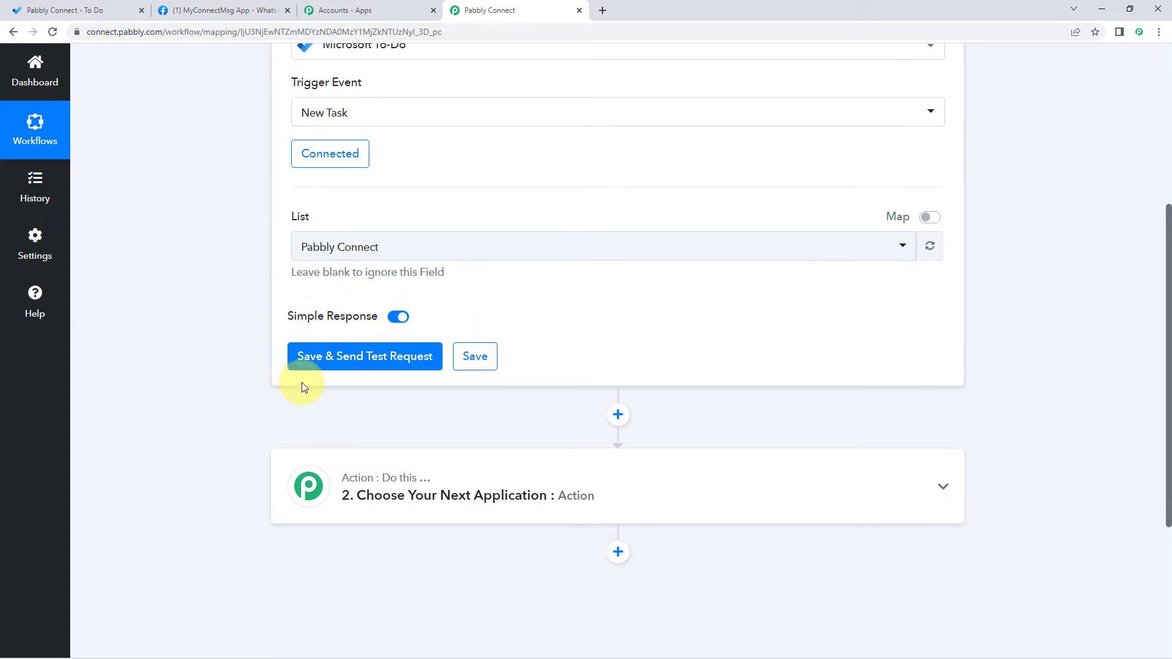
click(85, 10)
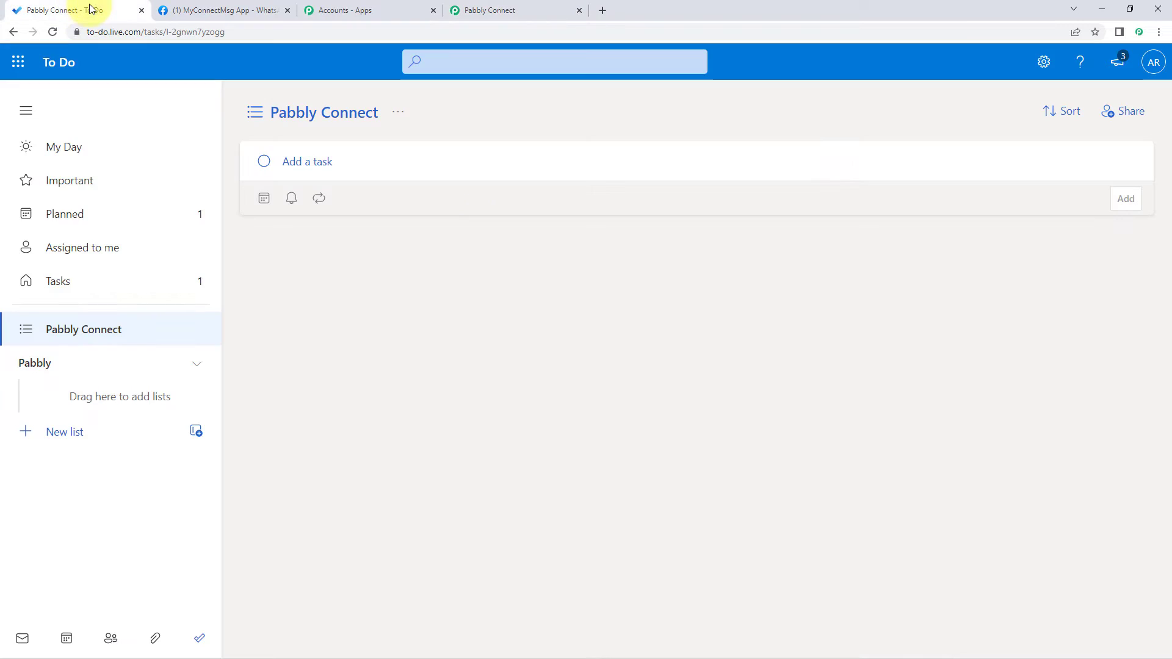
Step: Add a task named 'Integration Request' to the Pabbly Connect list
click(350, 162)
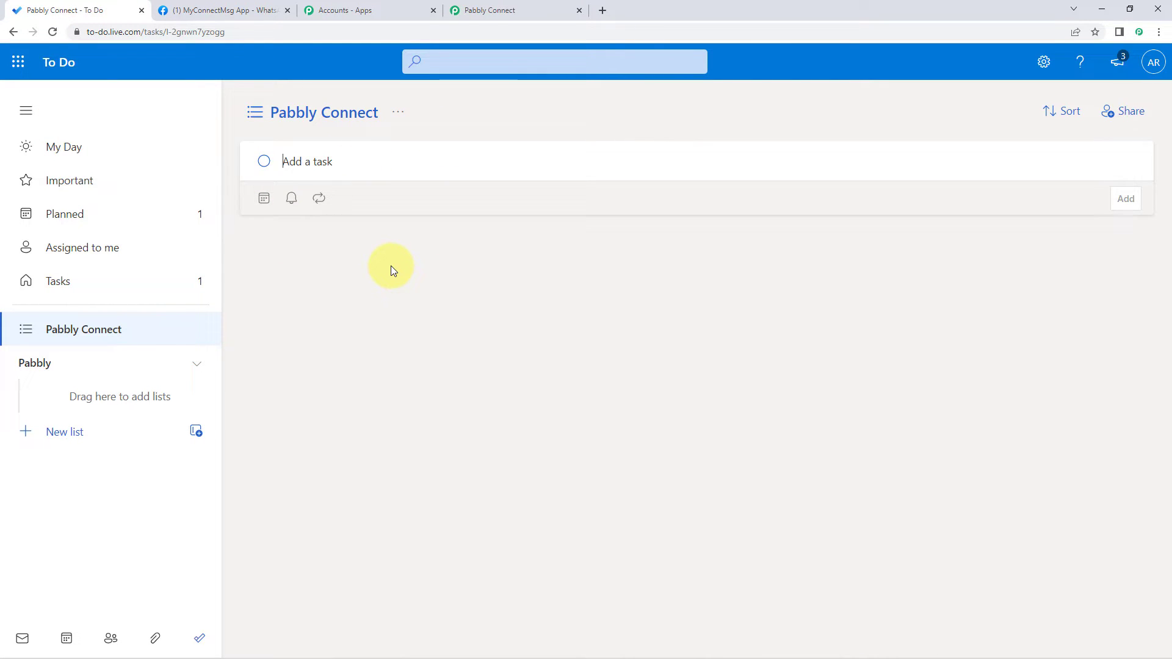
text(Integraation)
key(BackSpace)
key(BackSpace)
text(tion Request)
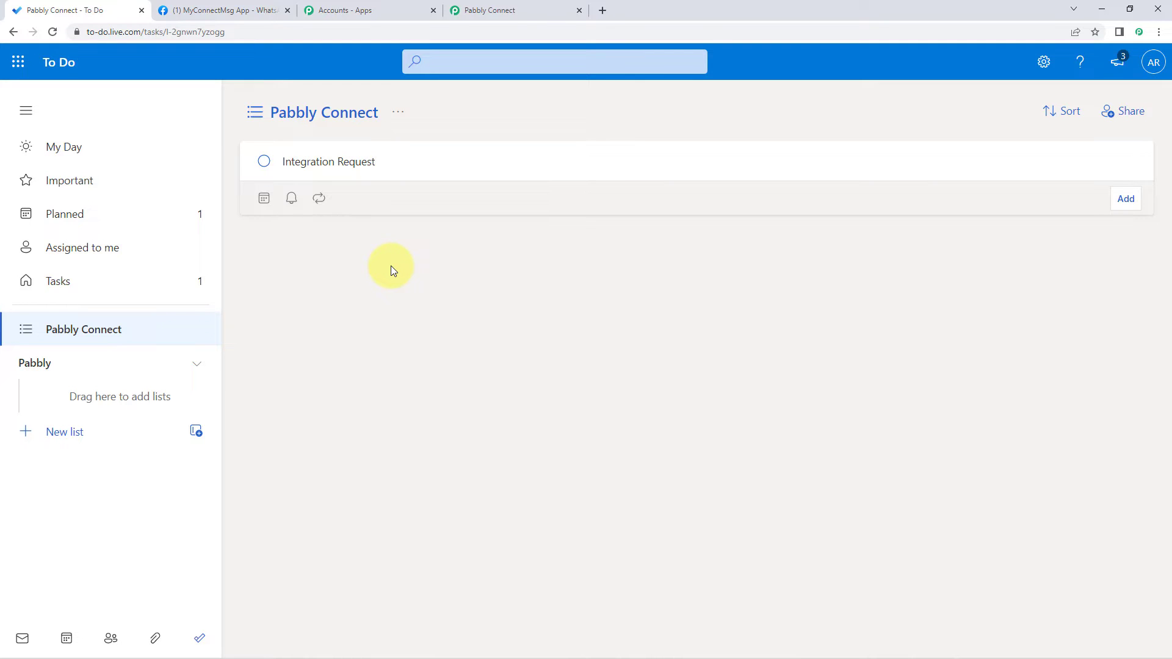
click(1125, 199)
Step: Give the Integration Request task a due date of September 3
click(437, 249)
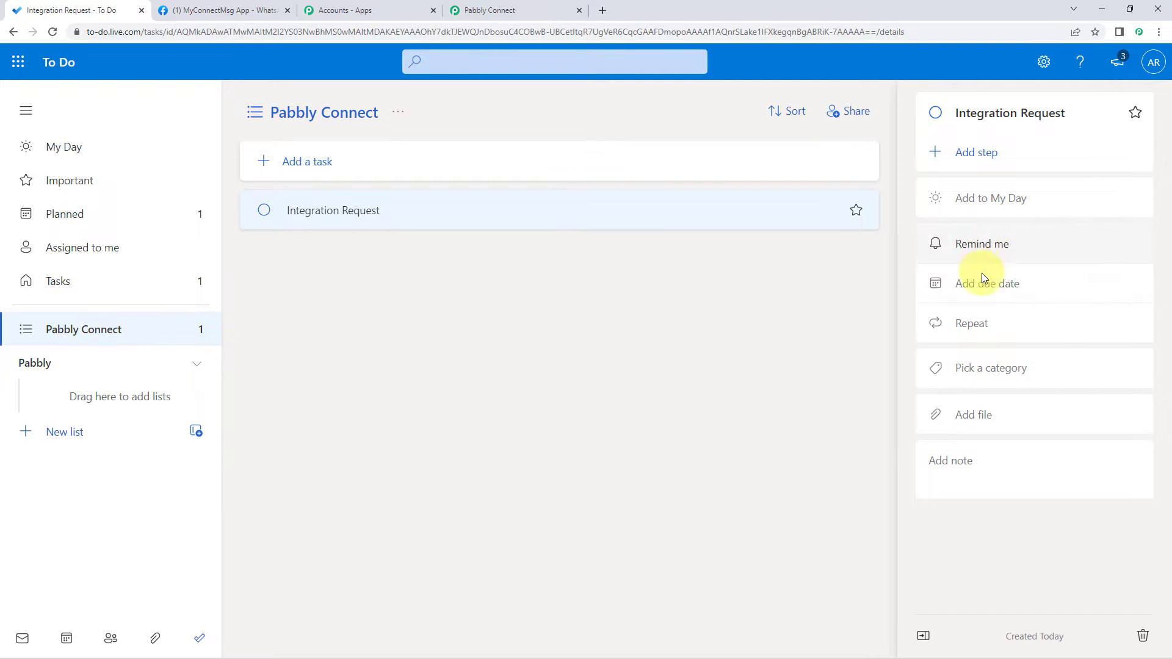
click(987, 290)
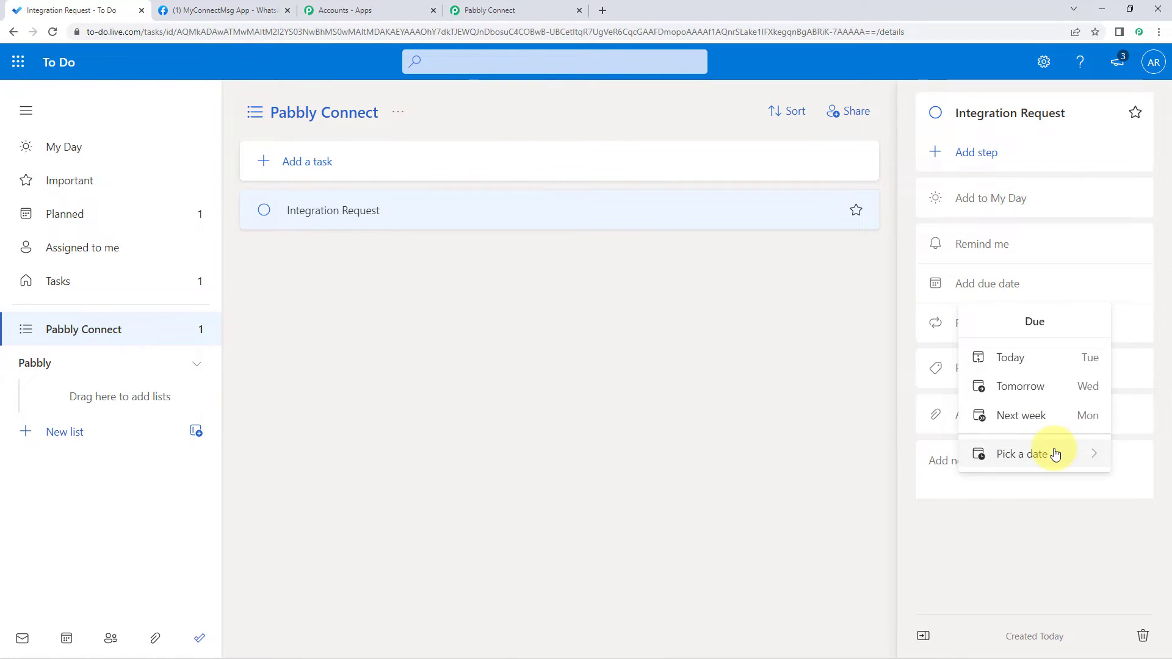
click(1077, 453)
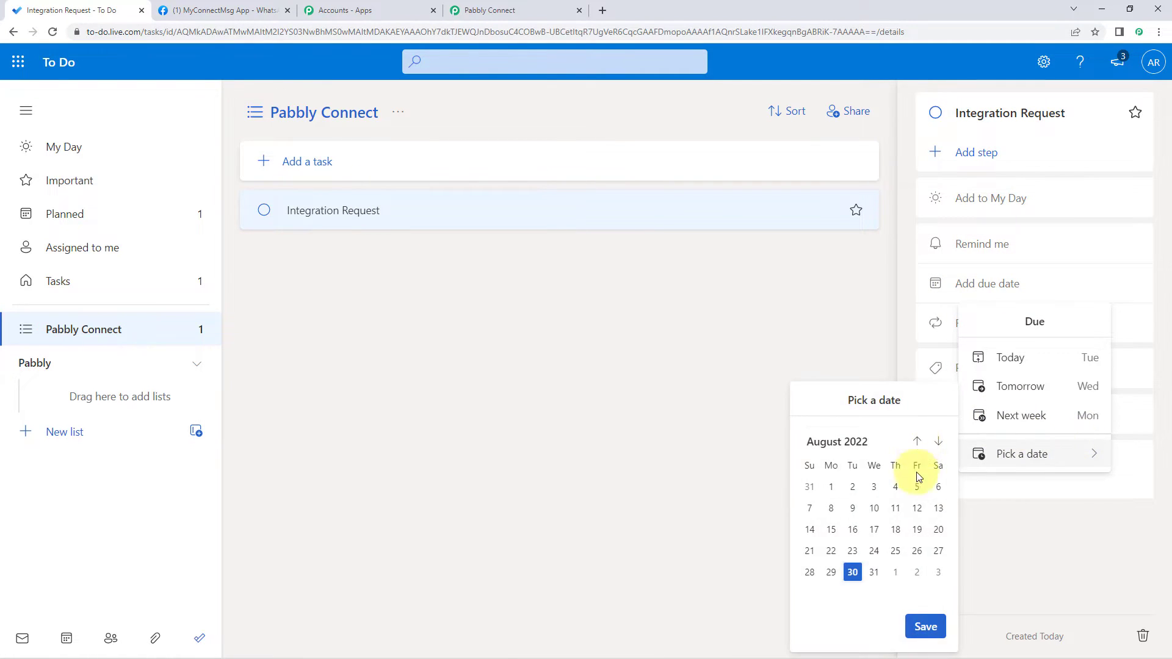
click(937, 442)
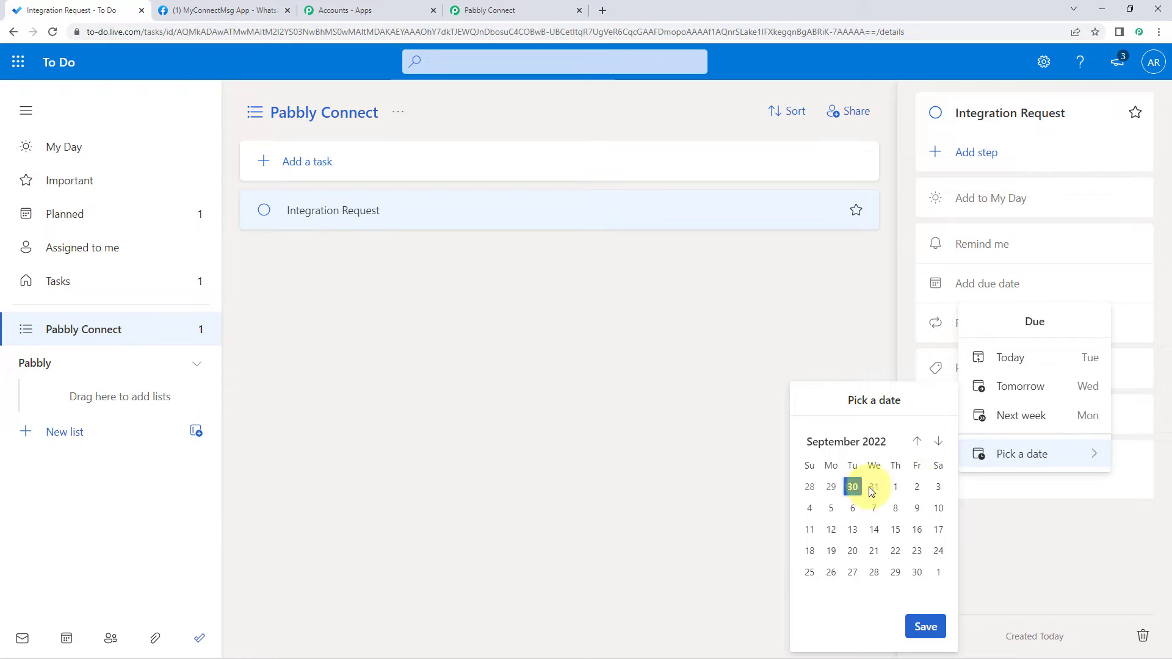
click(938, 487)
click(926, 627)
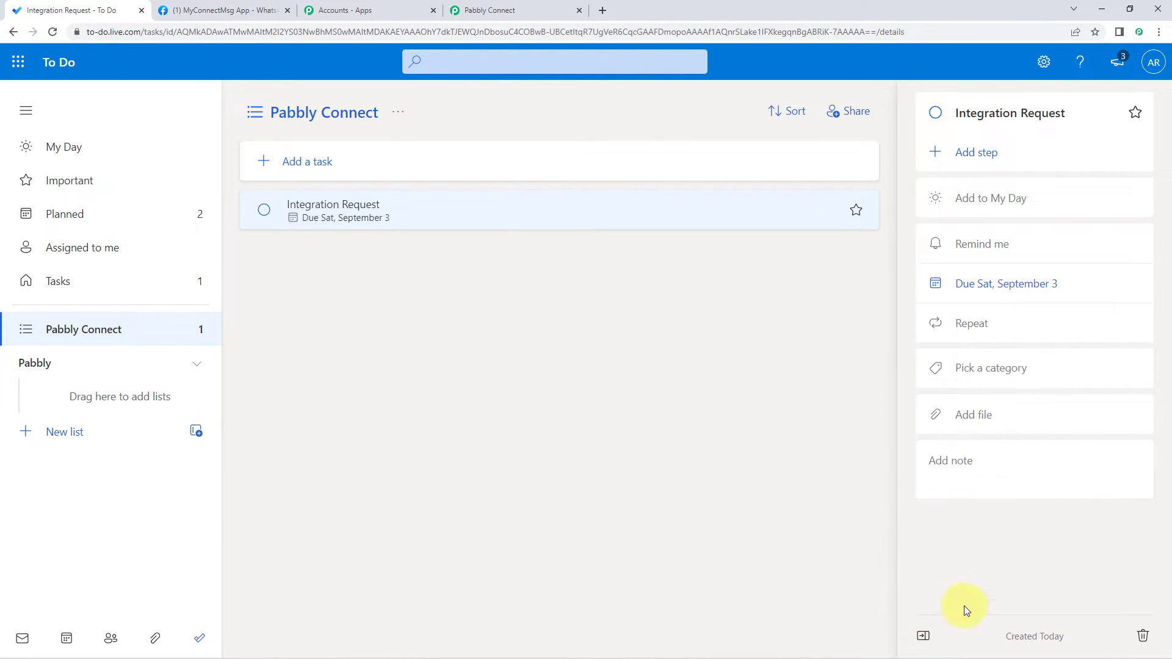
Step: Add the note 'We have an integration request on Microsoft Excel with Pabbly Connect'
click(968, 471)
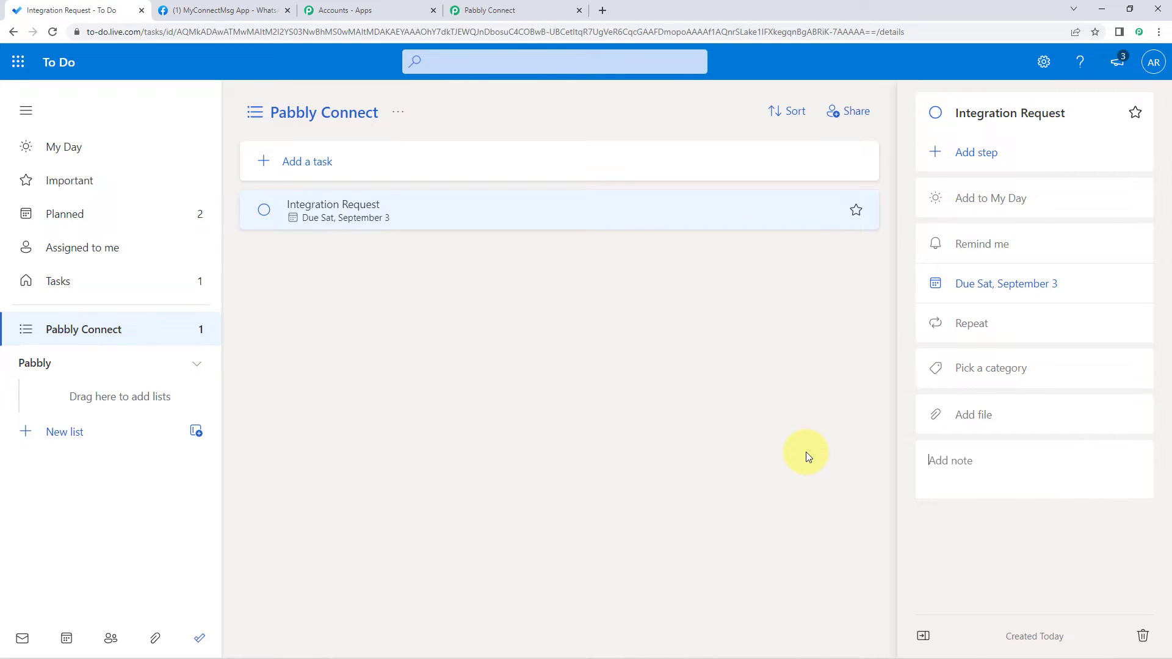
text(We hav ean integration request on Microsoft Excel with Pabbly Connect)
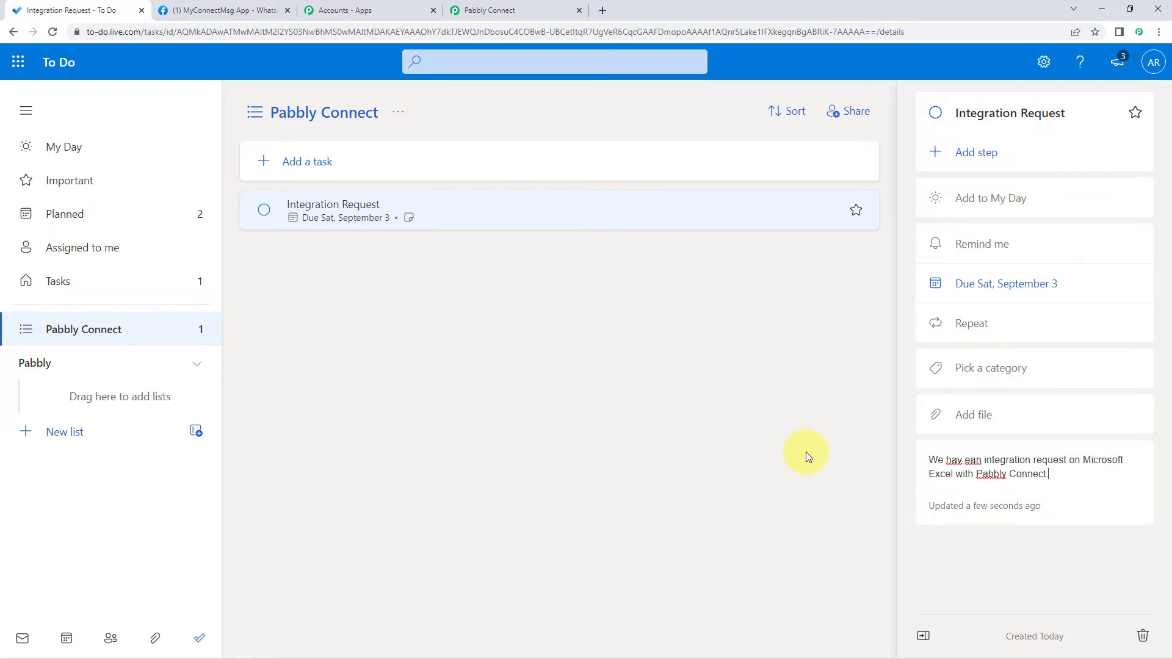
click(965, 460)
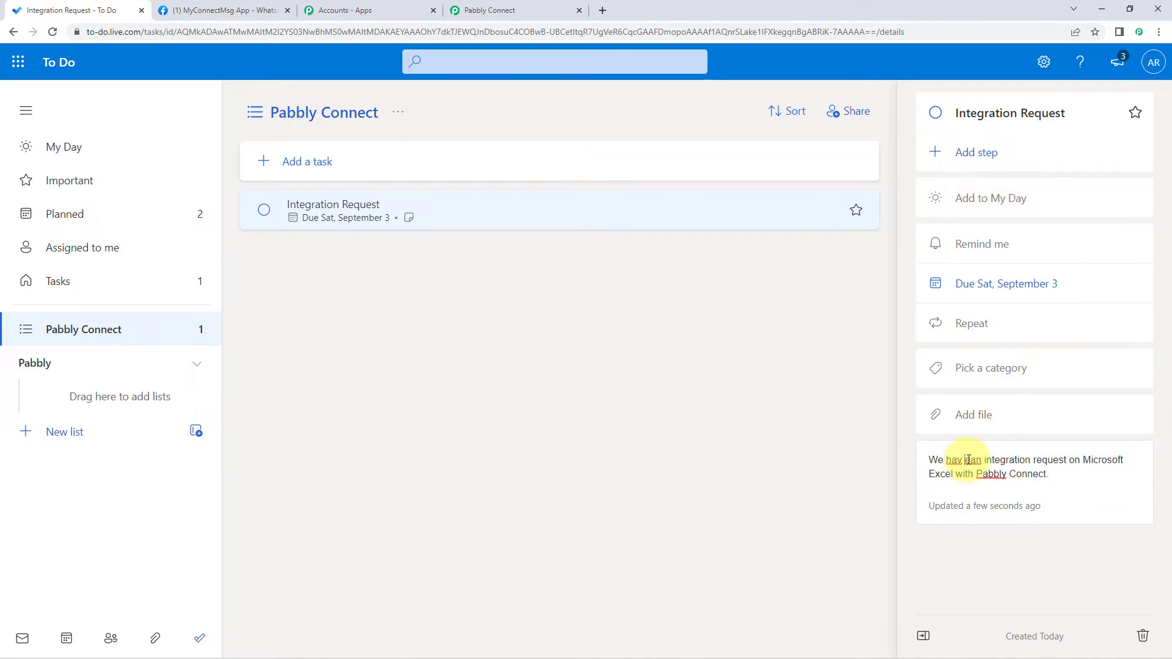
key(BackSpace)
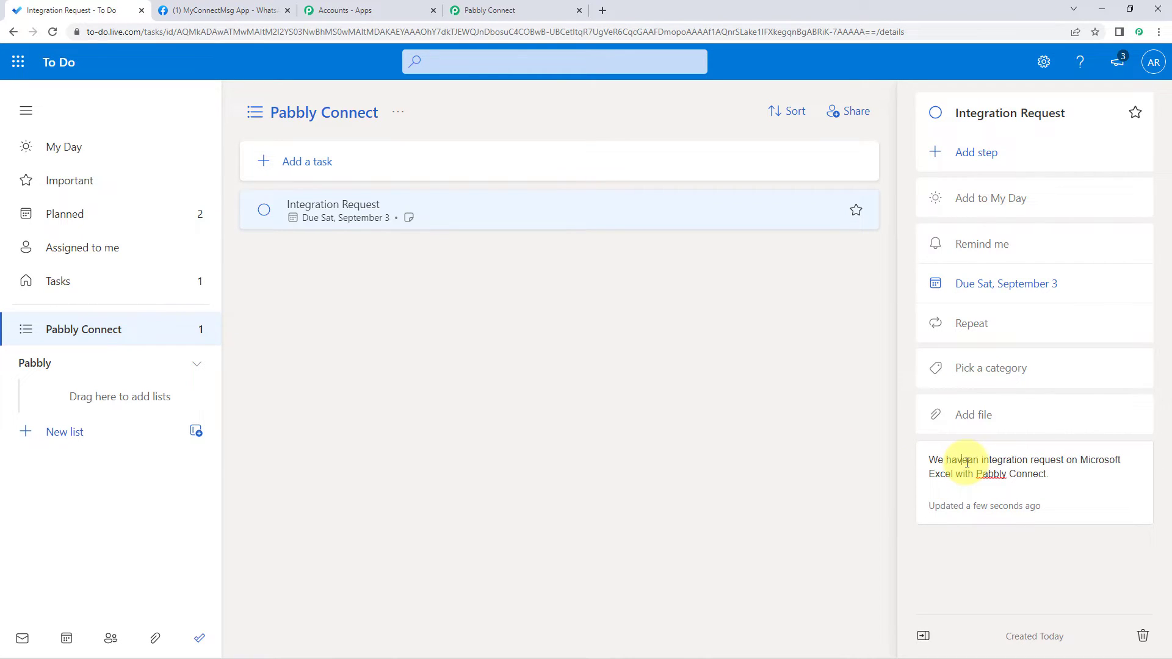
key(Right)
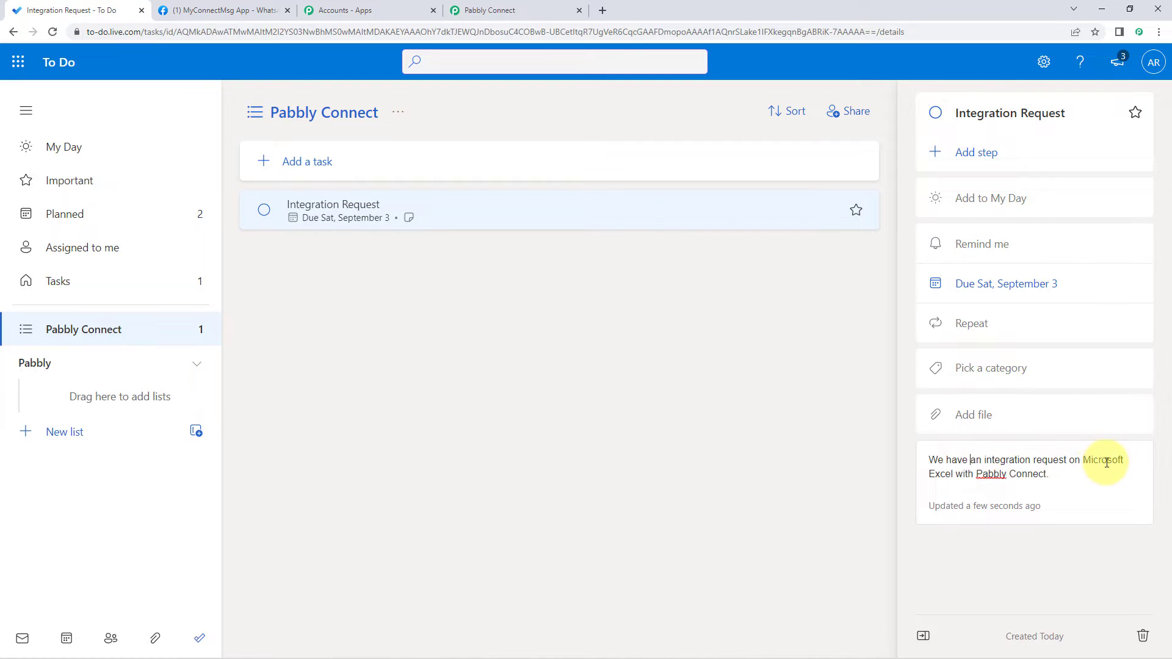
click(1053, 479)
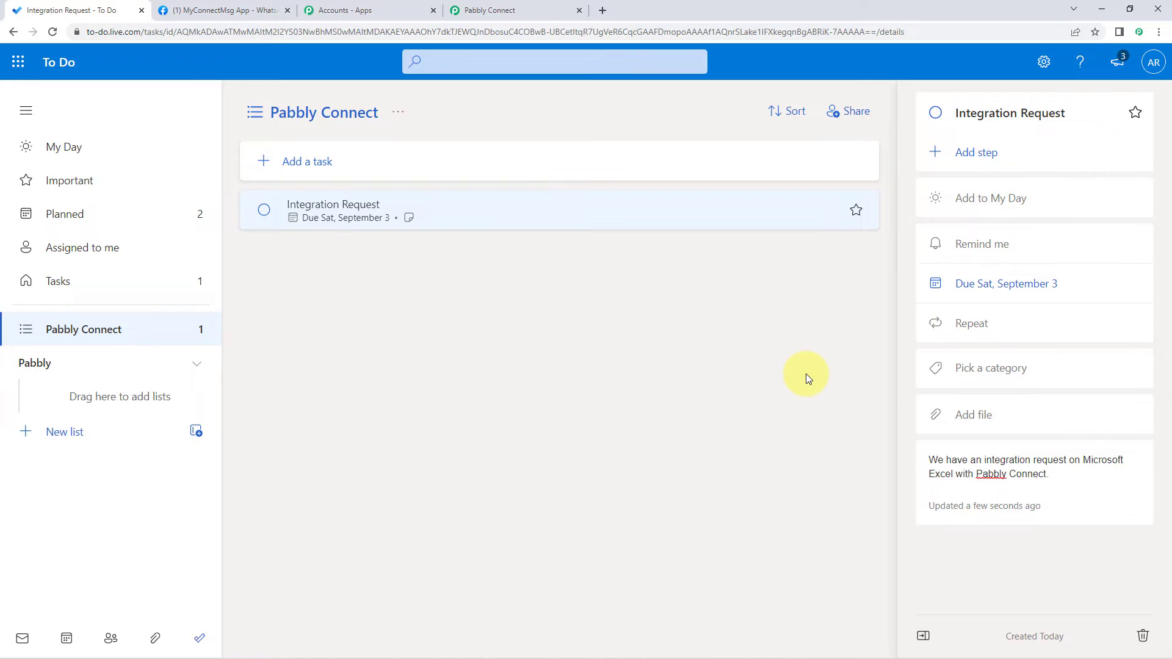
click(518, 10)
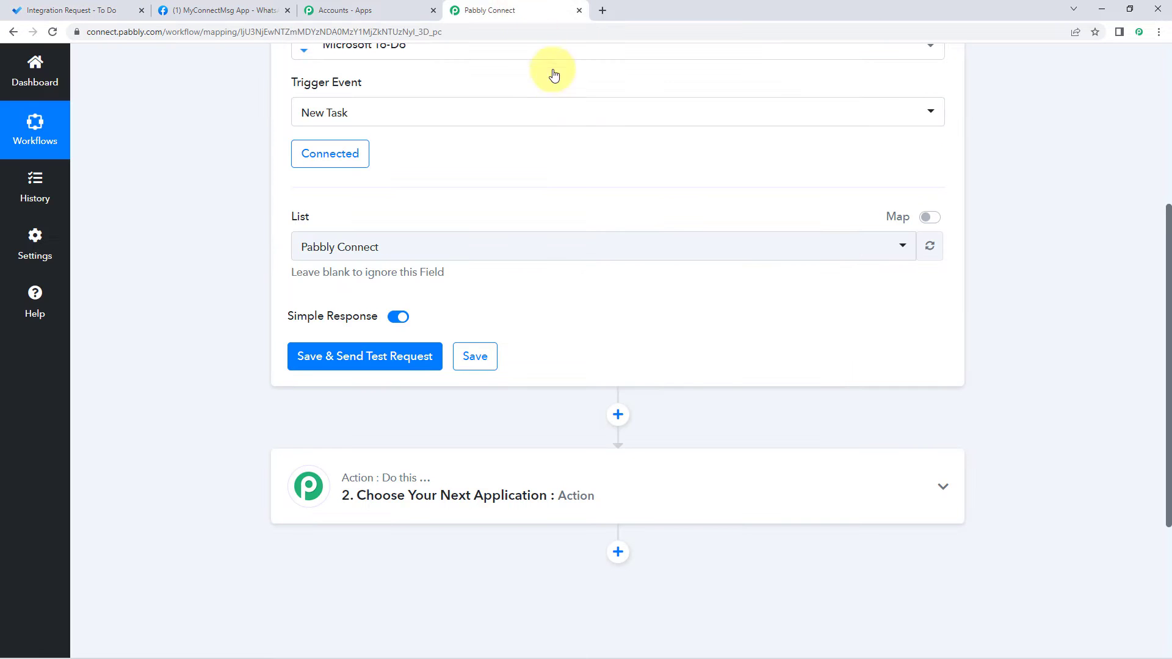
Step: Save the trigger and review the test response's task fields, including status notStarted and the note
click(346, 358)
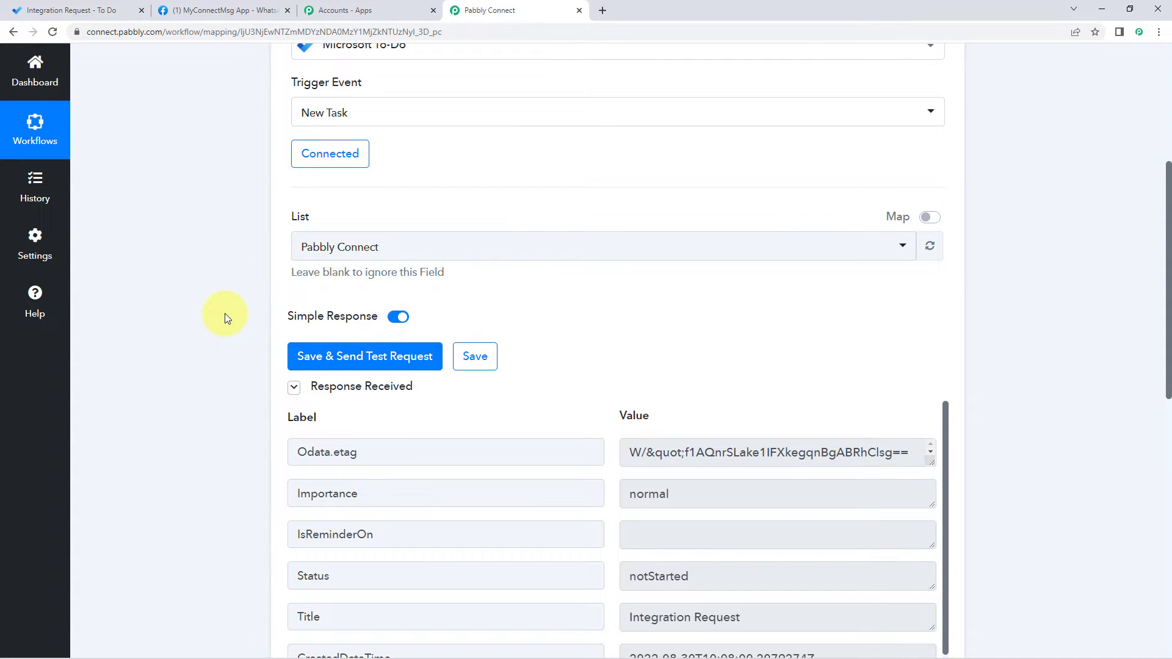
scroll(225, 317, down, 3)
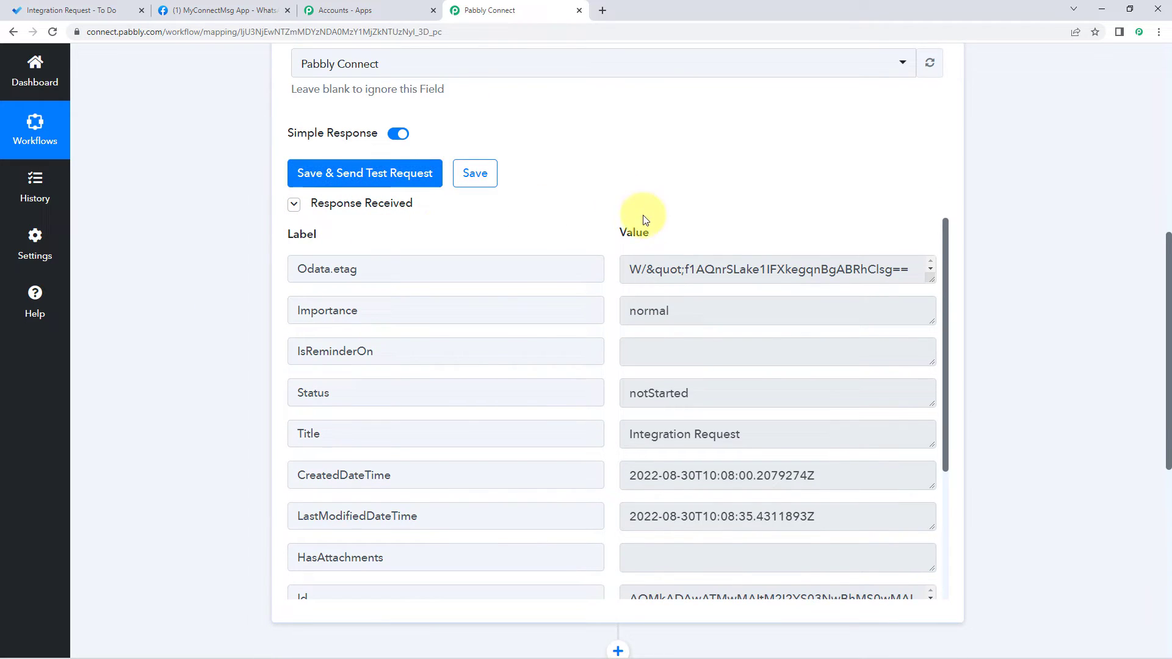
scroll(666, 200, down, 1)
scroll(613, 232, down, 1)
scroll(614, 232, down, 2)
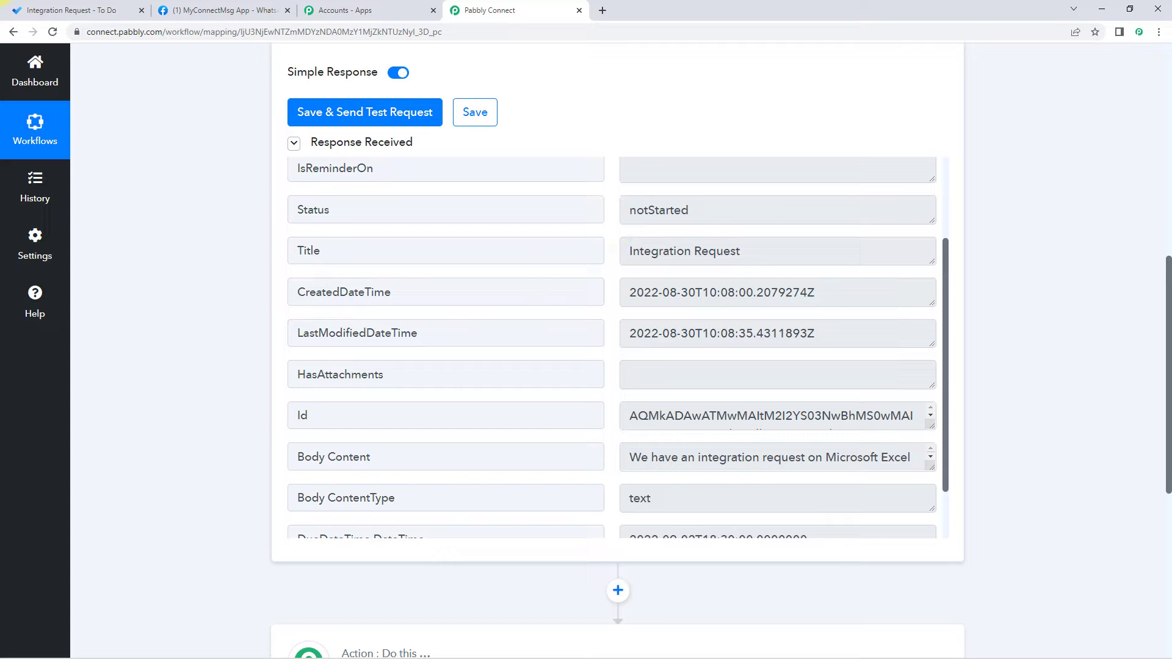
click(67, 10)
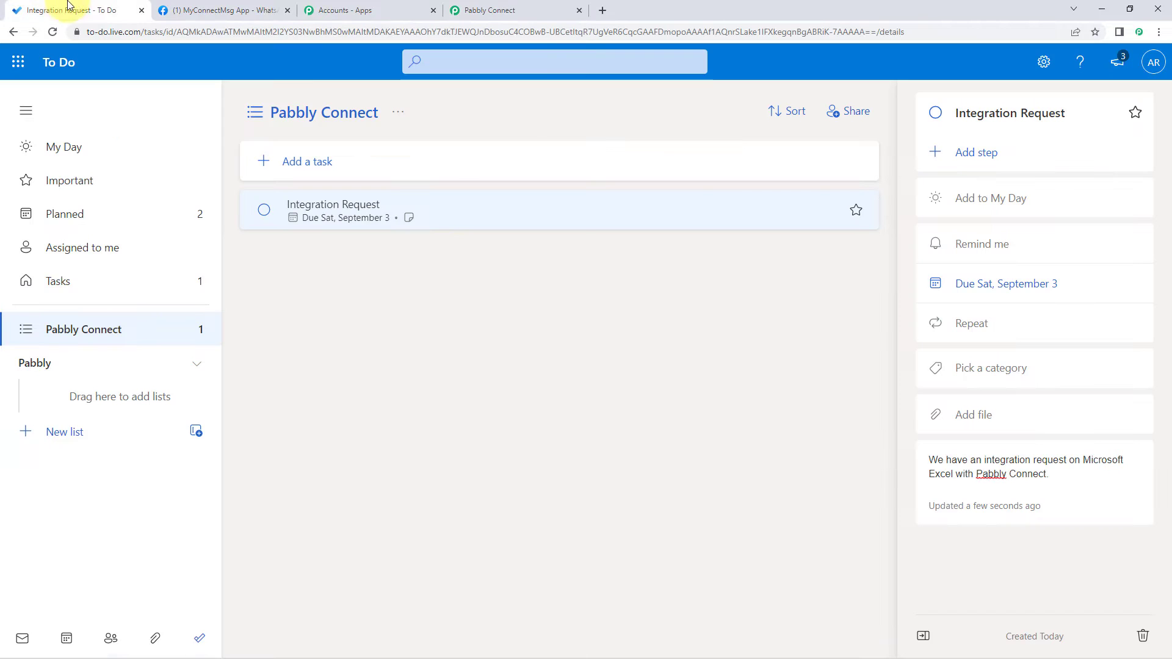
click(505, 10)
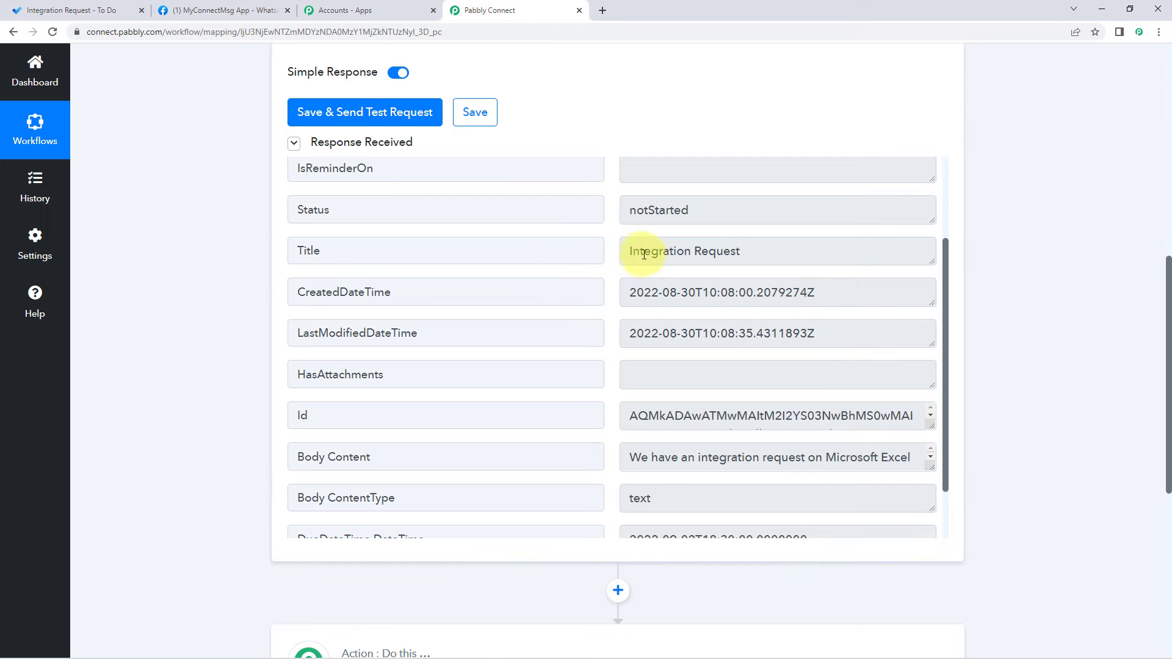
drag(624, 250, 835, 235)
scroll(634, 220, down, 1)
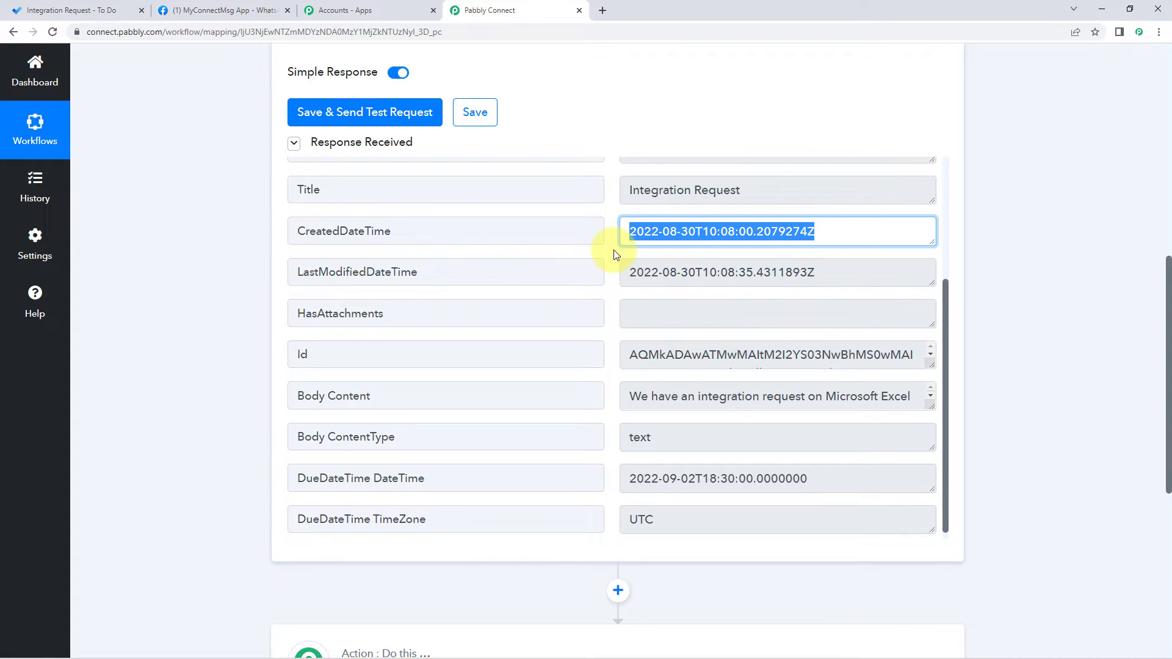
scroll(615, 254, down, 1)
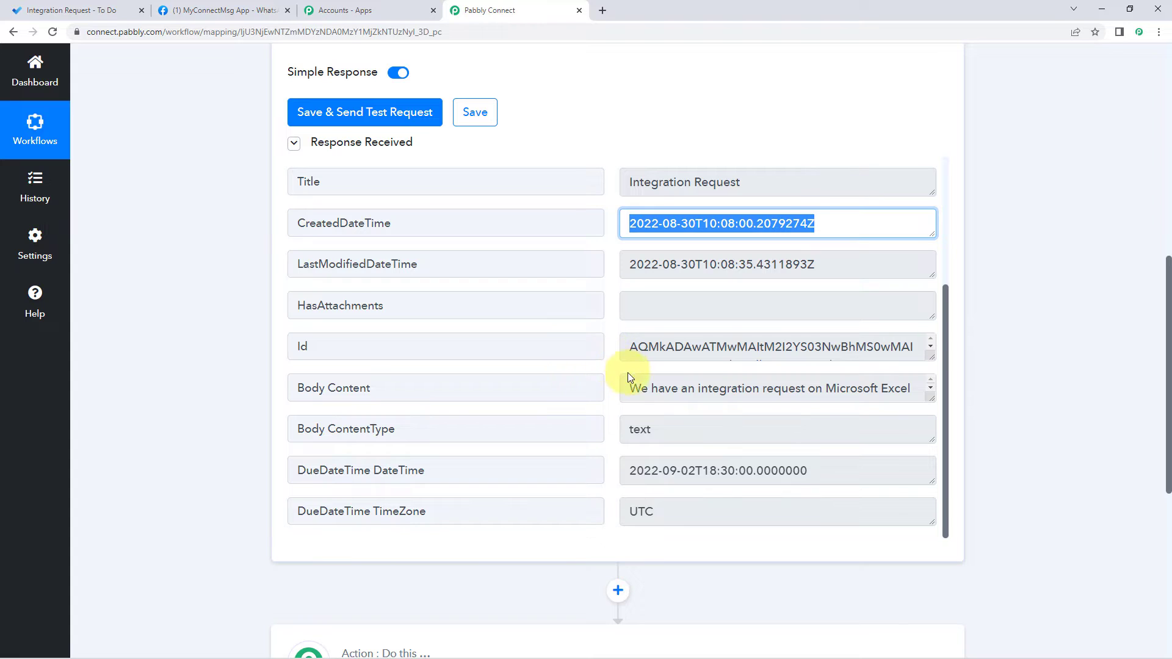
drag(630, 389, 928, 406)
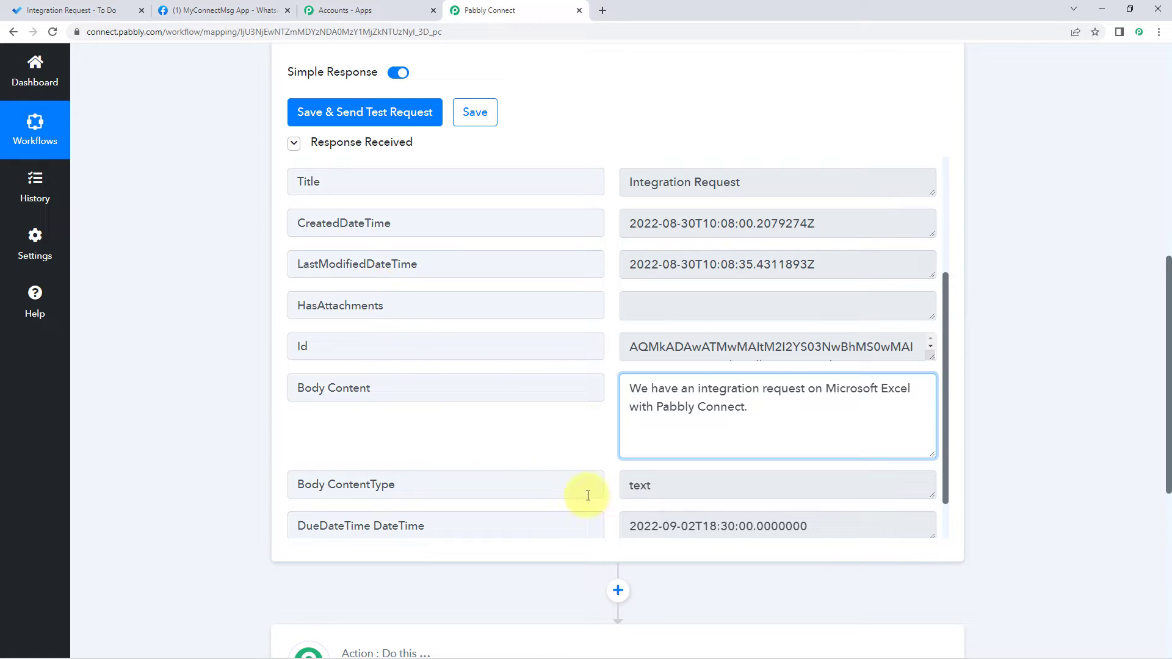
scroll(559, 469, down, 1)
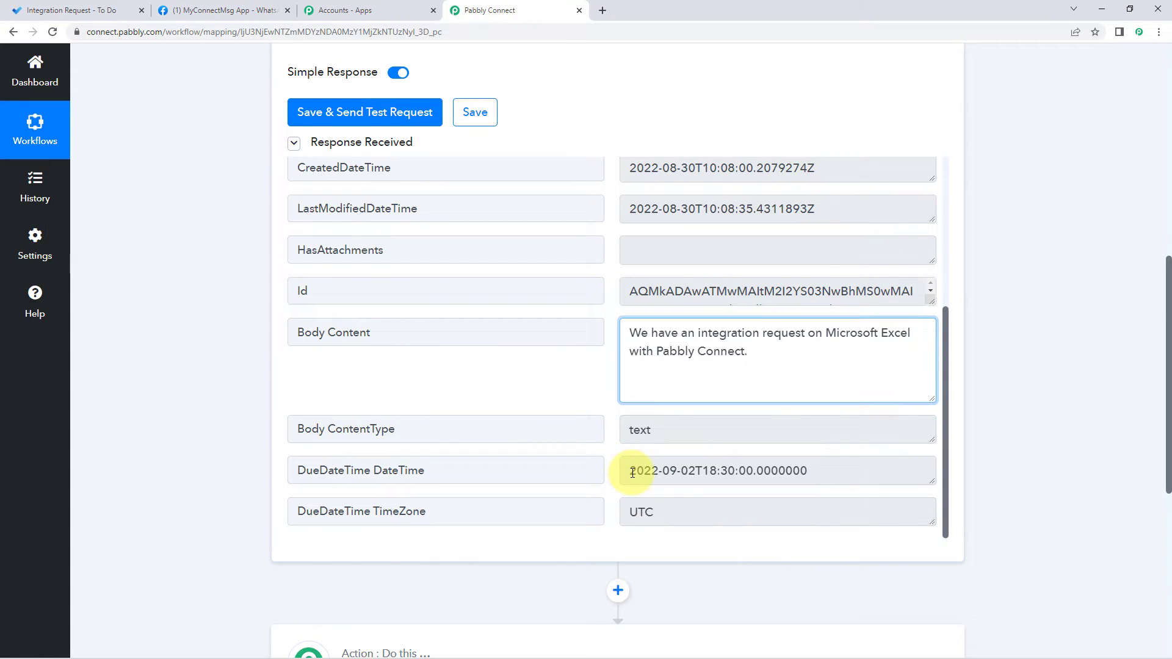
click(632, 472)
drag(632, 471, 819, 470)
click(818, 470)
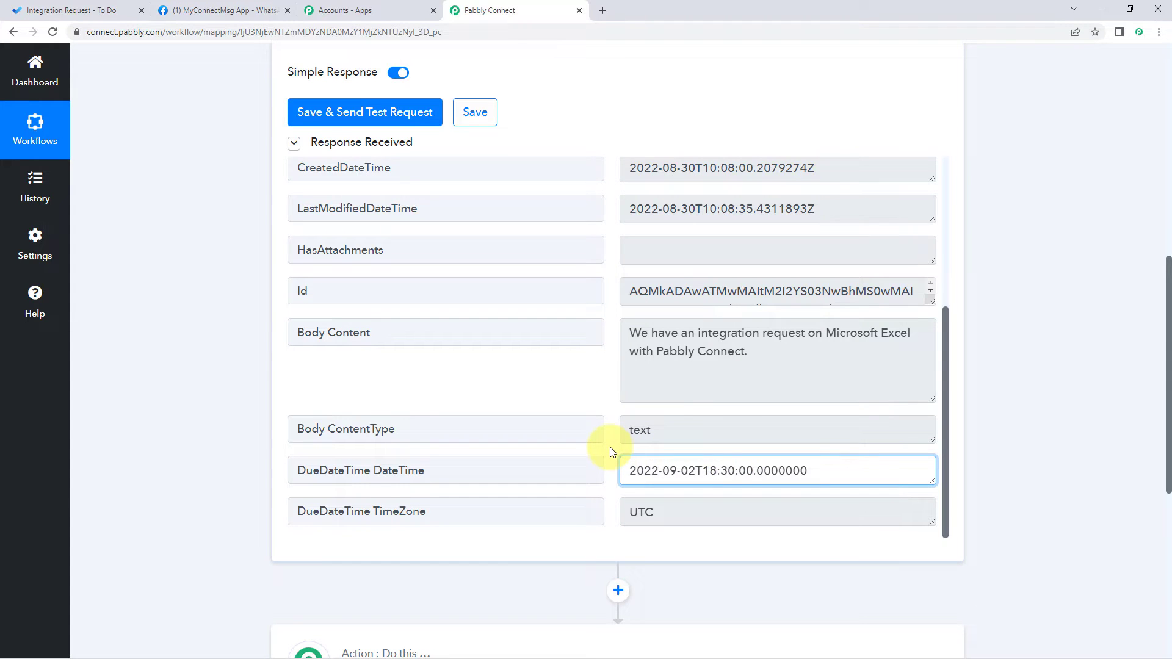
scroll(612, 452, up, 1)
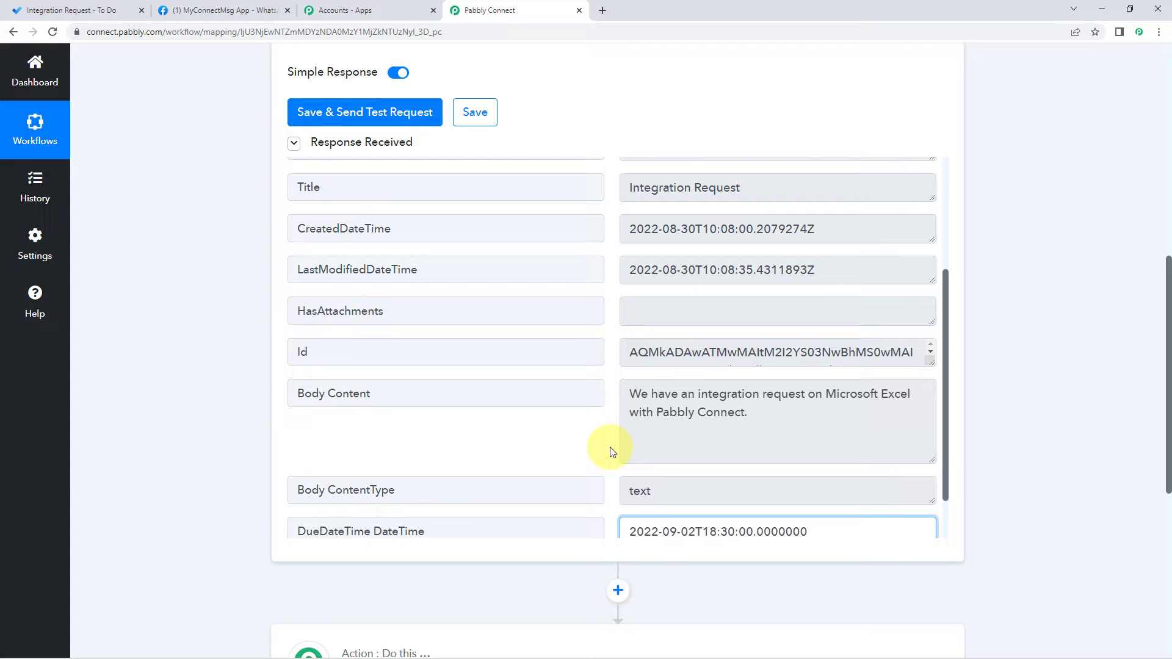
scroll(610, 451, down, 1)
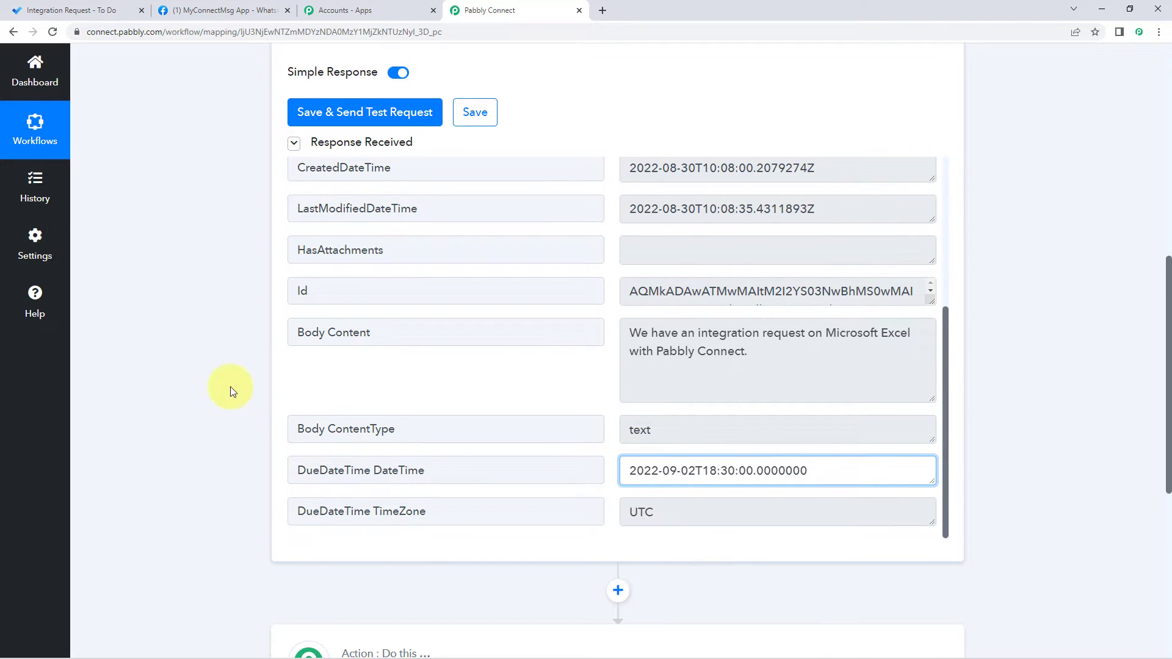
scroll(208, 387, down, 4)
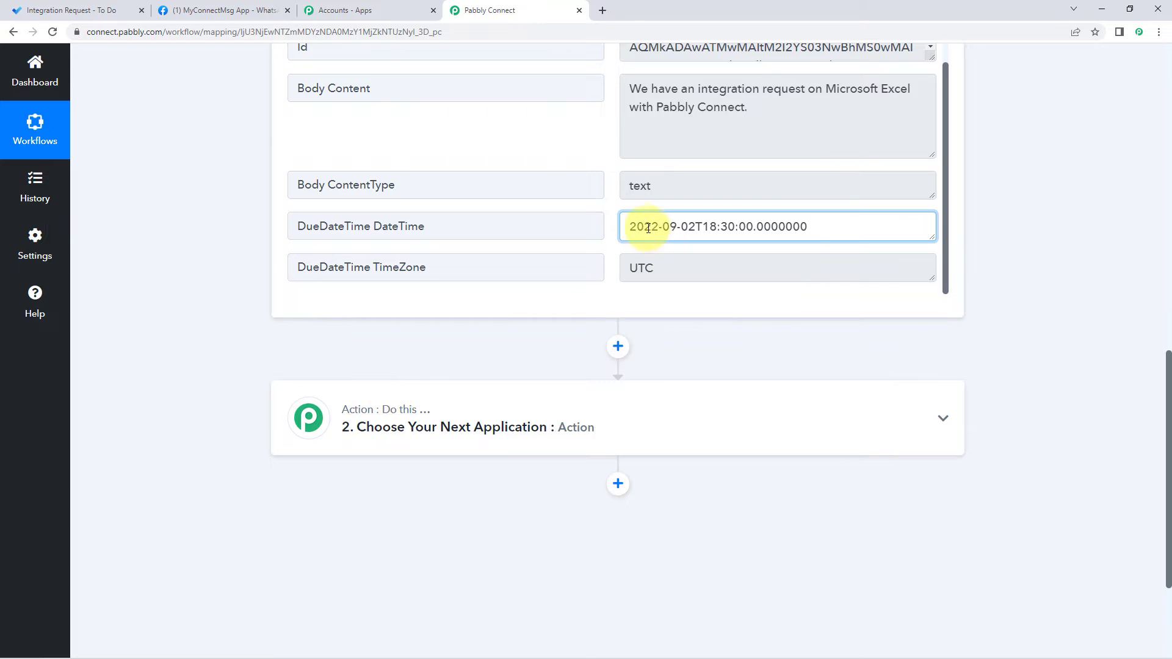
drag(623, 227, 851, 224)
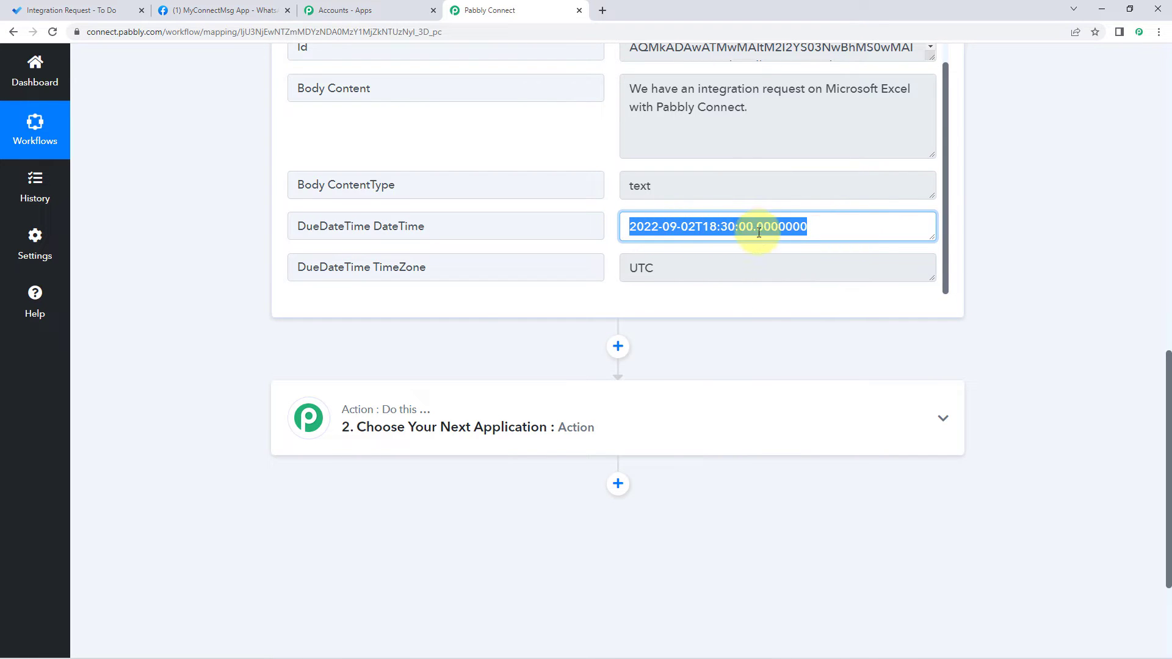
click(687, 225)
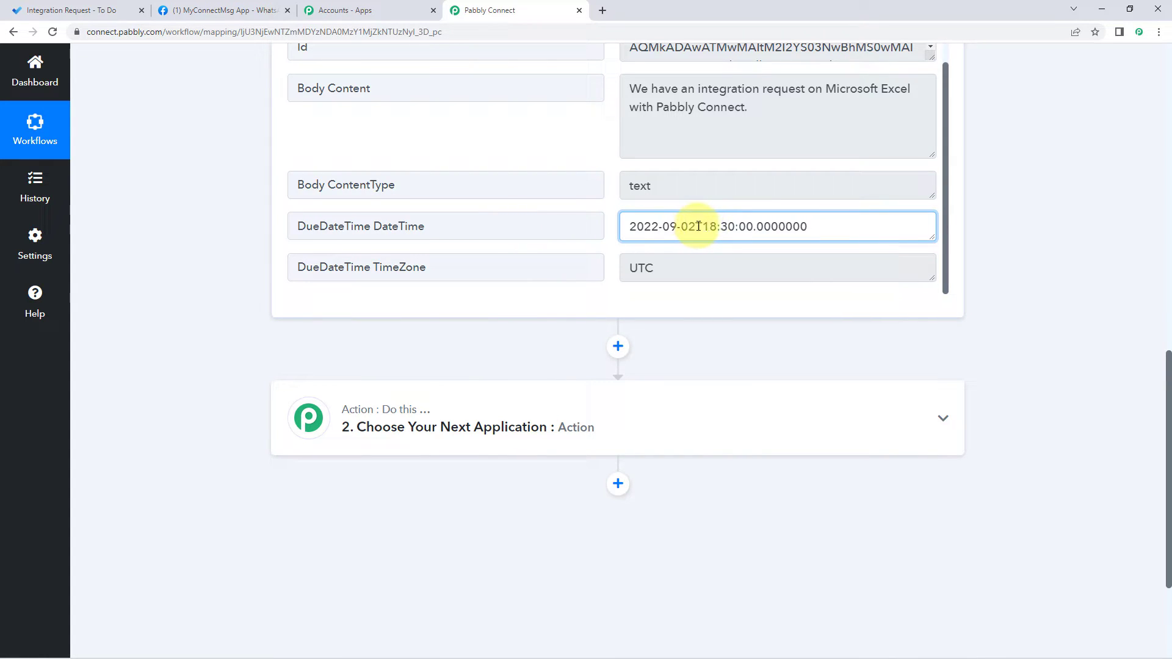
drag(696, 227, 643, 226)
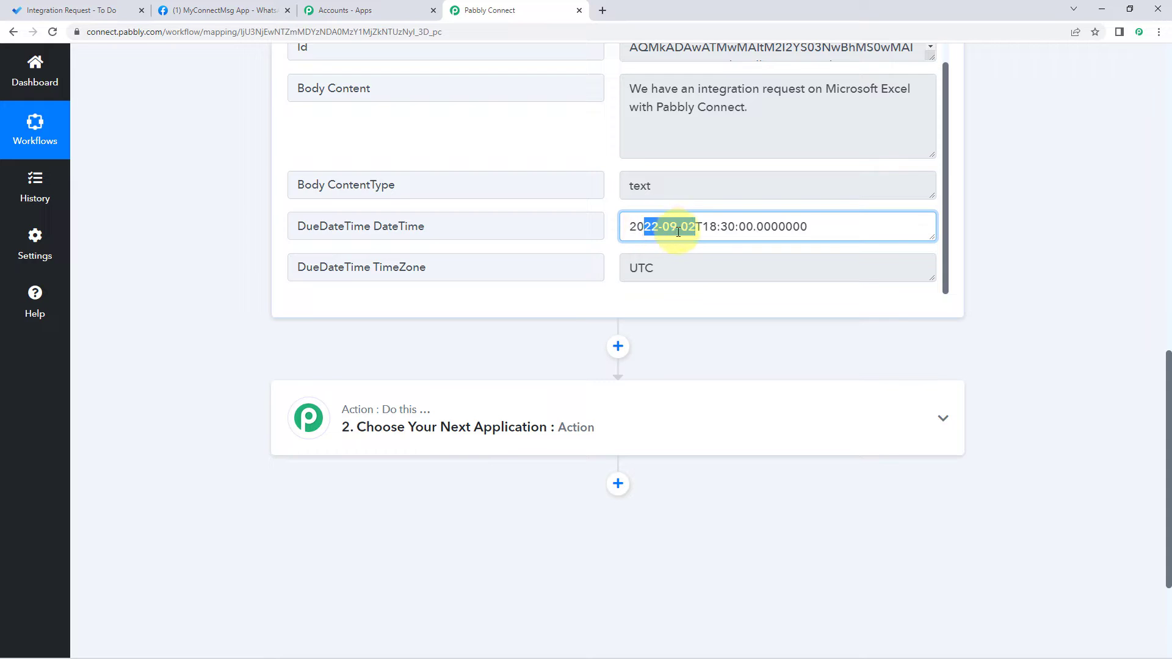
click(67, 11)
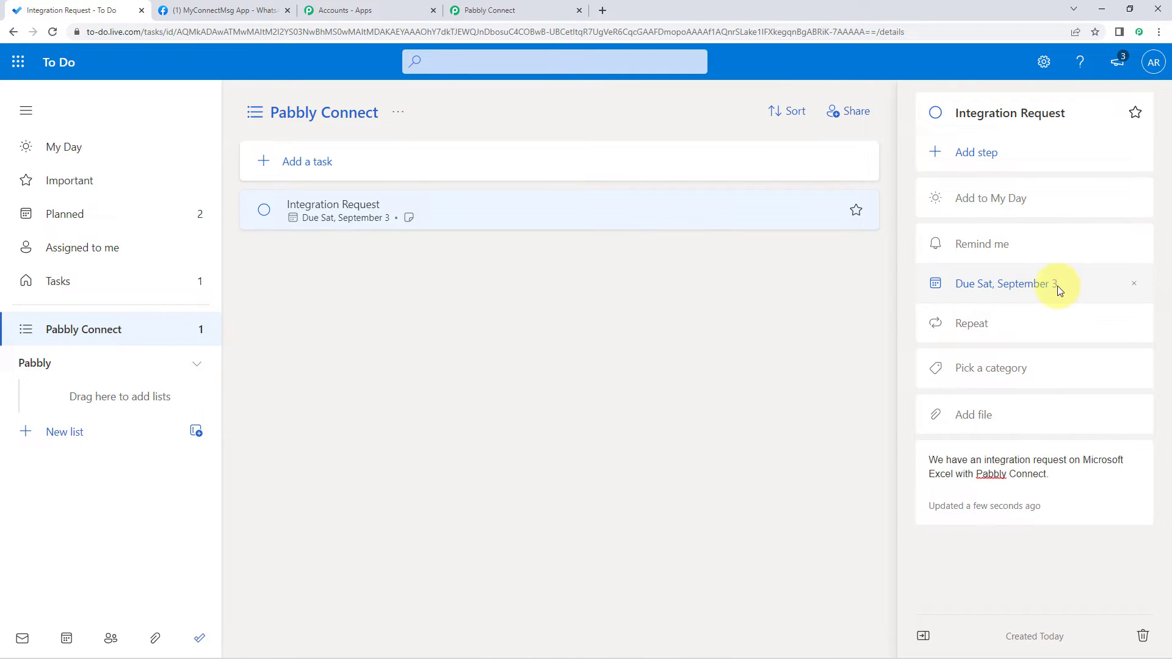
click(515, 10)
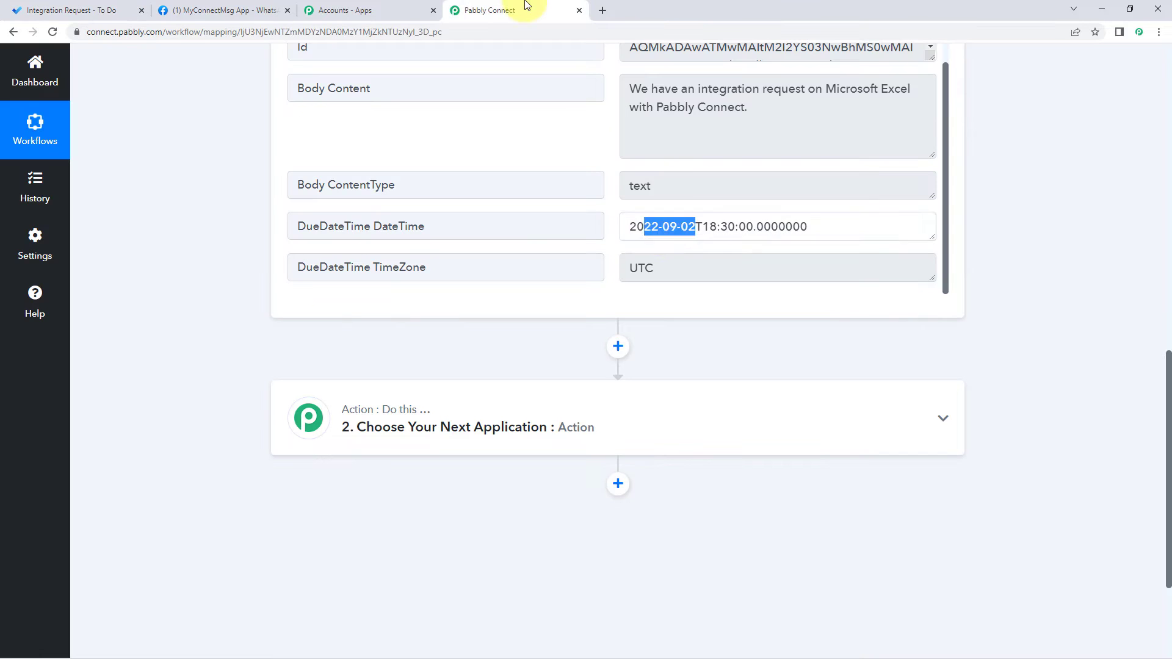
click(699, 223)
drag(696, 224, 605, 212)
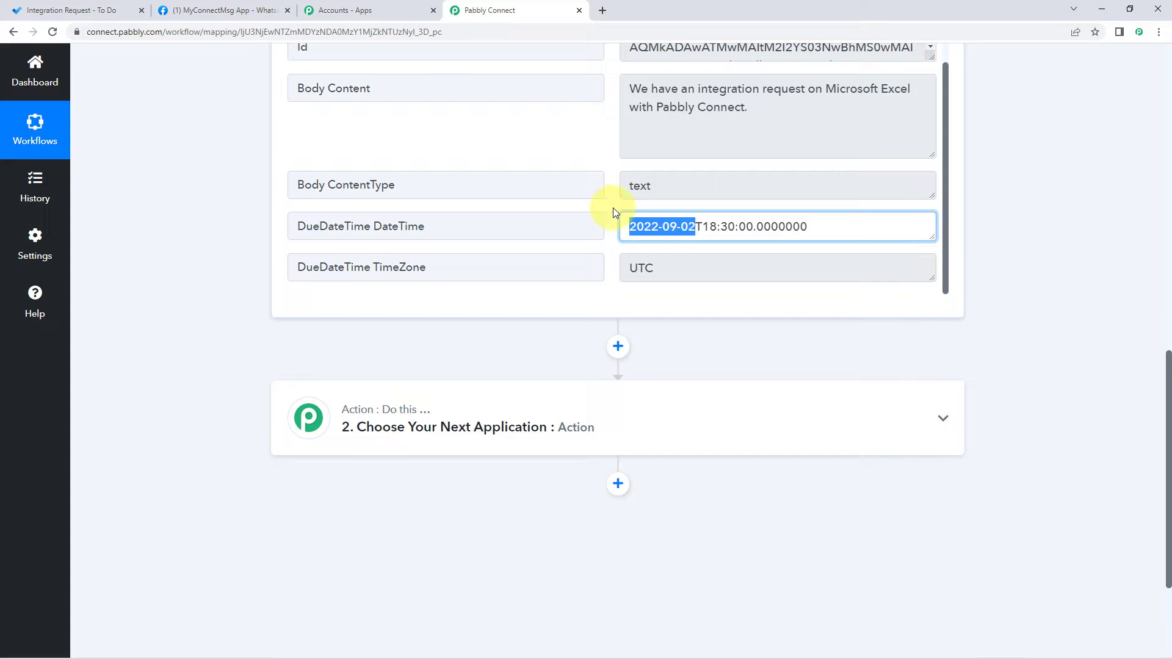
drag(702, 226, 737, 227)
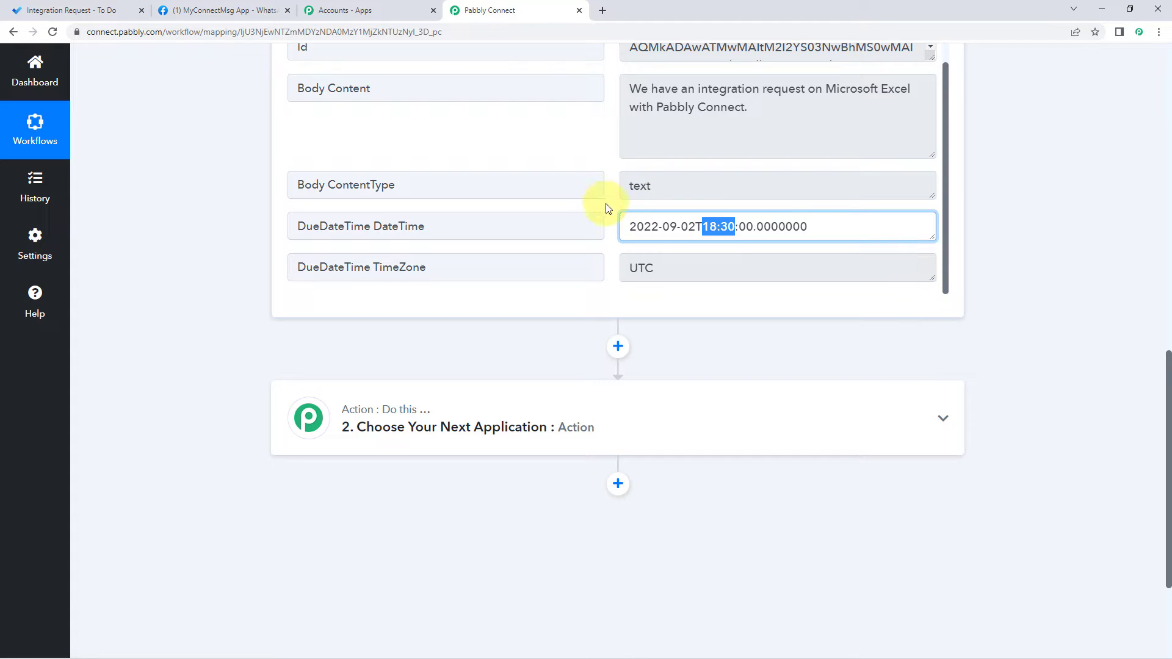
click(72, 10)
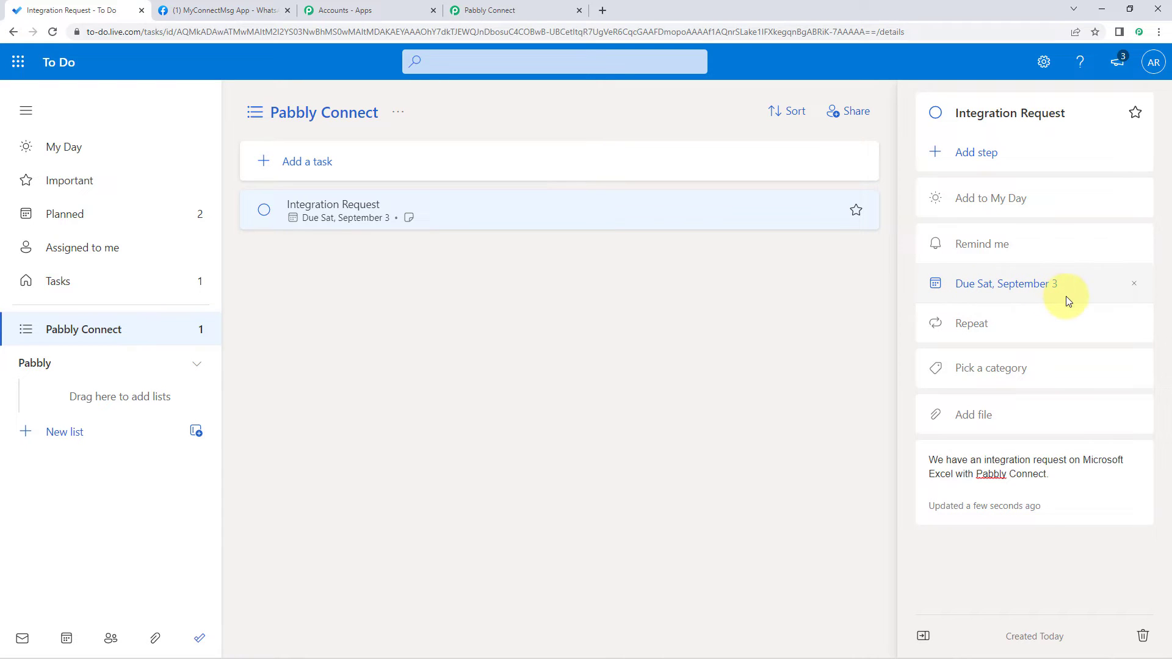
click(525, 10)
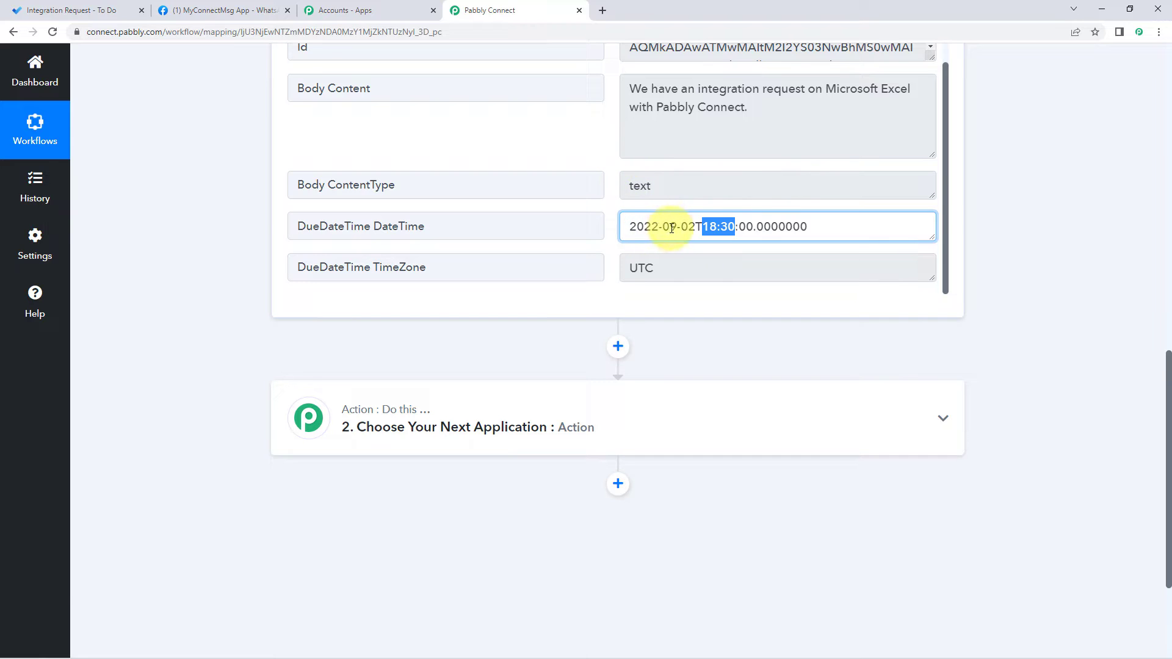
click(694, 227)
drag(695, 227, 628, 226)
double_click(662, 268)
click(311, 272)
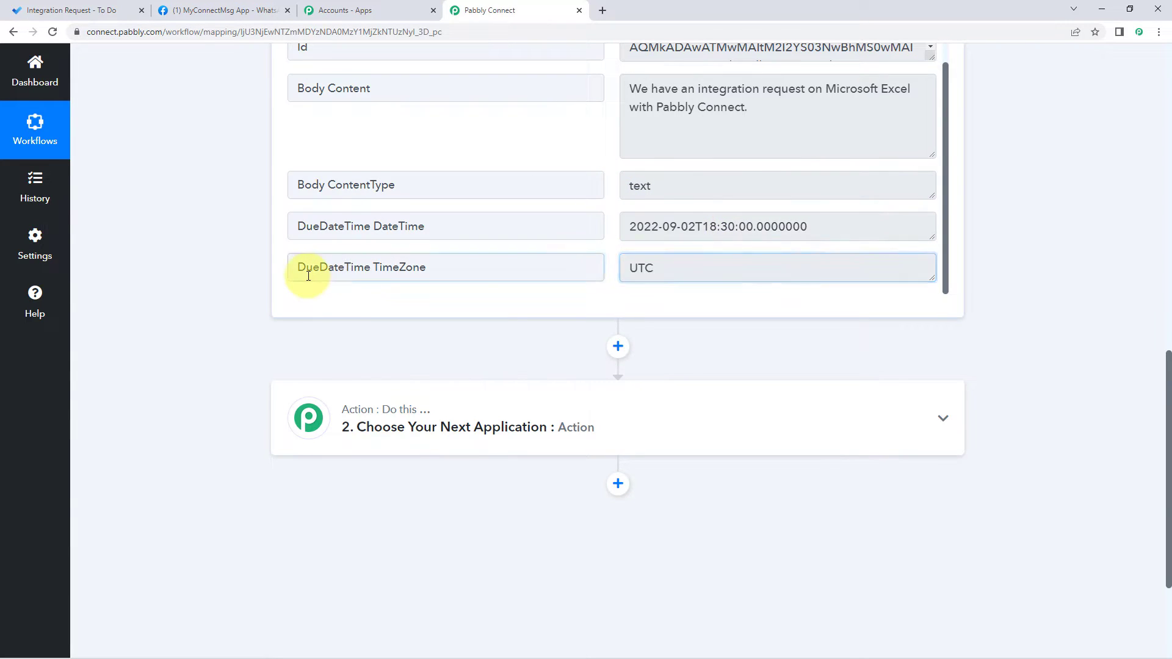
click(642, 265)
double_click(643, 266)
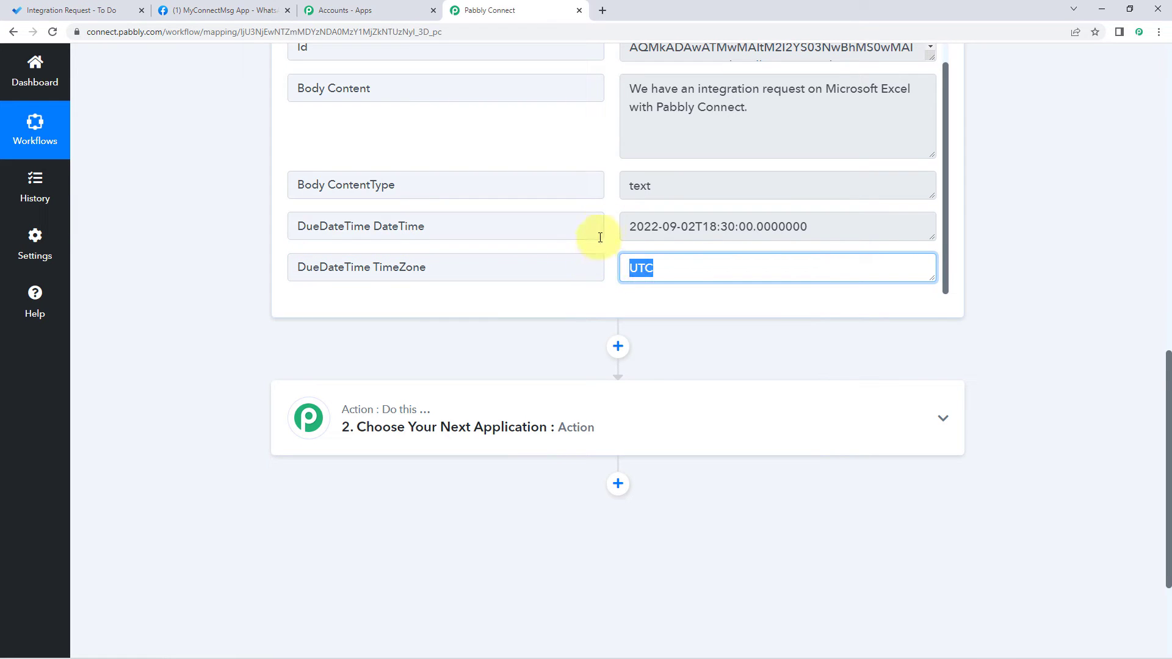
click(601, 230)
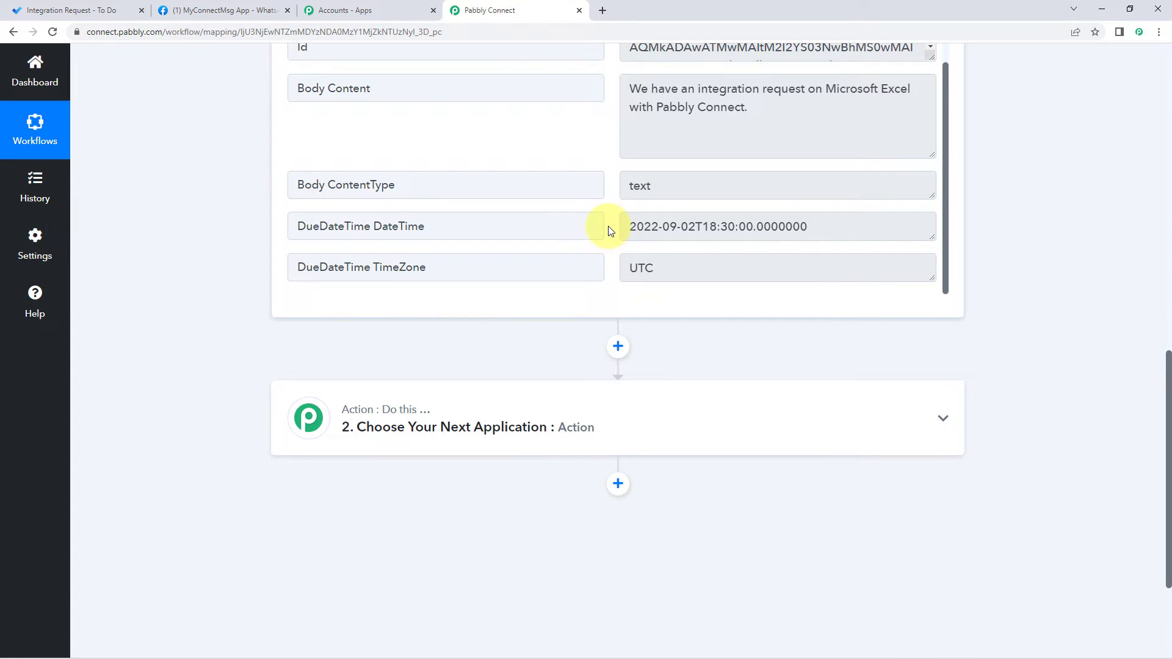
drag(695, 231, 742, 236)
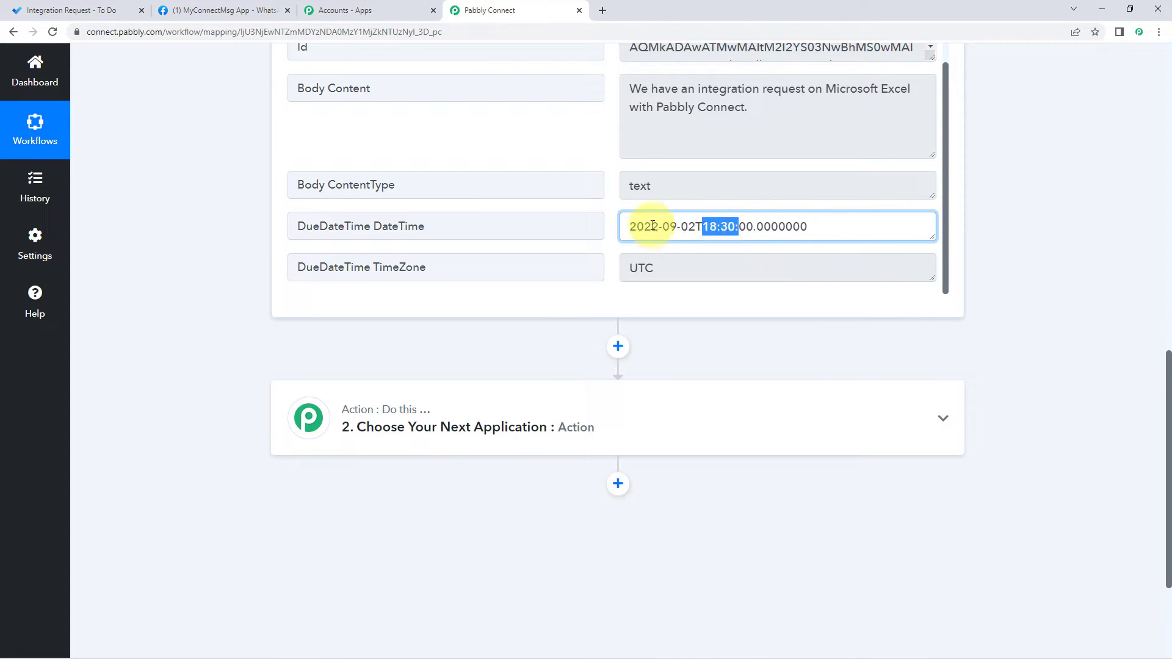
click(848, 225)
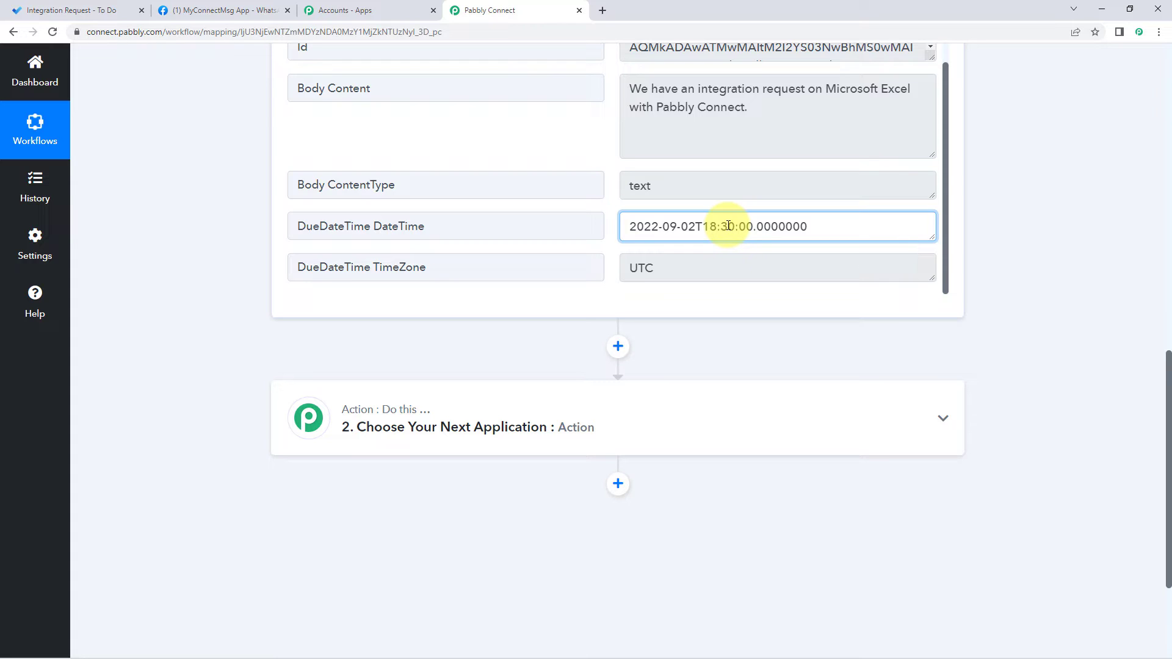
drag(695, 226, 662, 226)
click(698, 228)
click(609, 231)
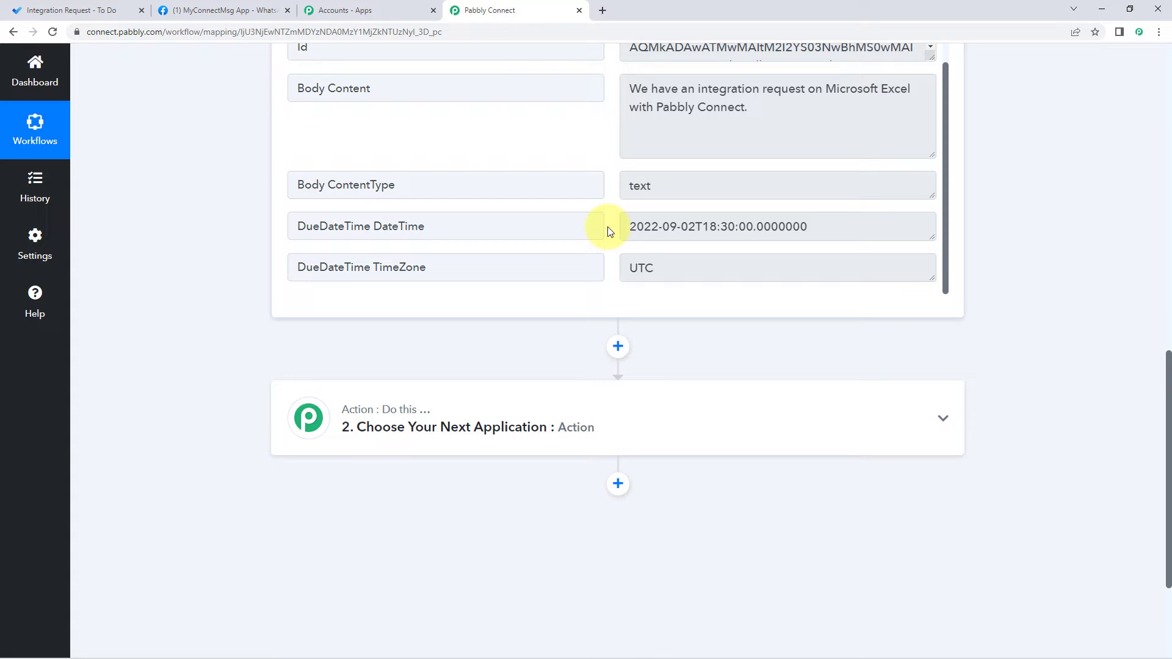
drag(807, 226, 623, 237)
click(614, 231)
scroll(608, 238, down, 3)
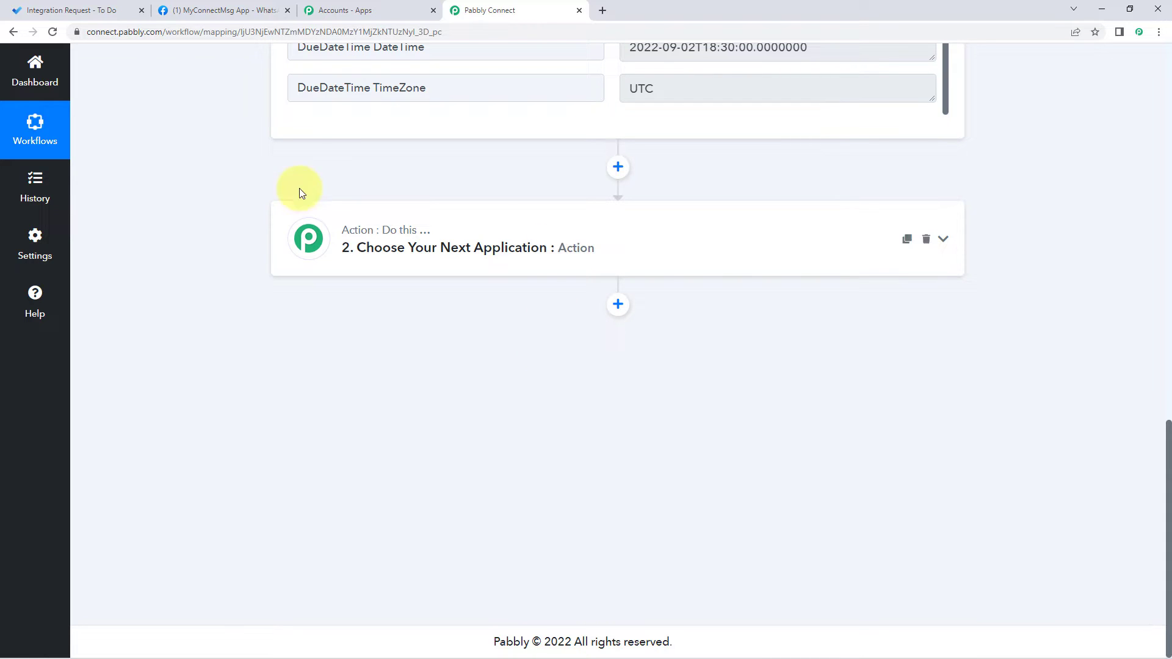
Step: Search 'Date' and choose Date/Time Formatter by Pabbly for step 2
click(440, 231)
scroll(254, 269, down, 1)
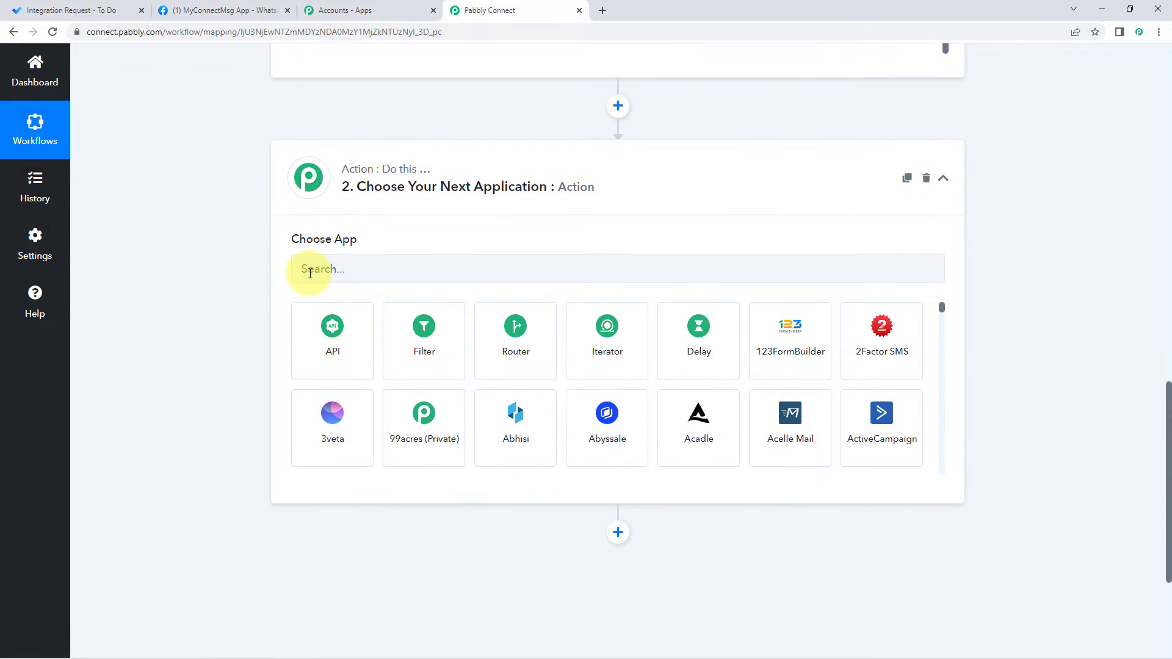
click(312, 272)
text(Date)
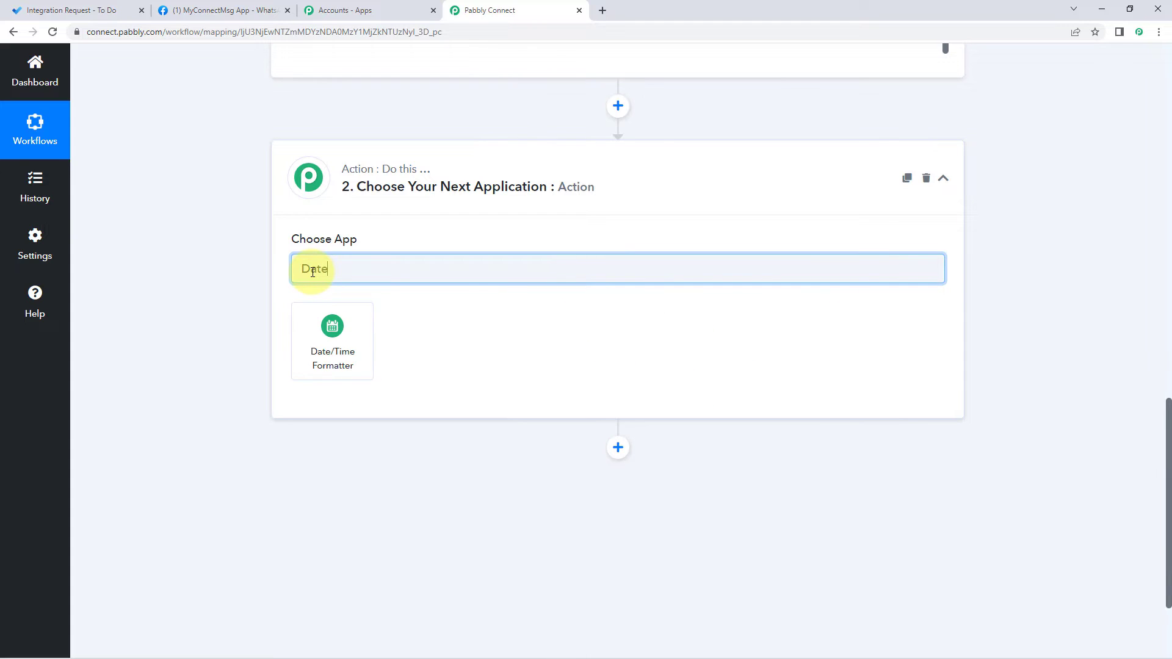
click(335, 323)
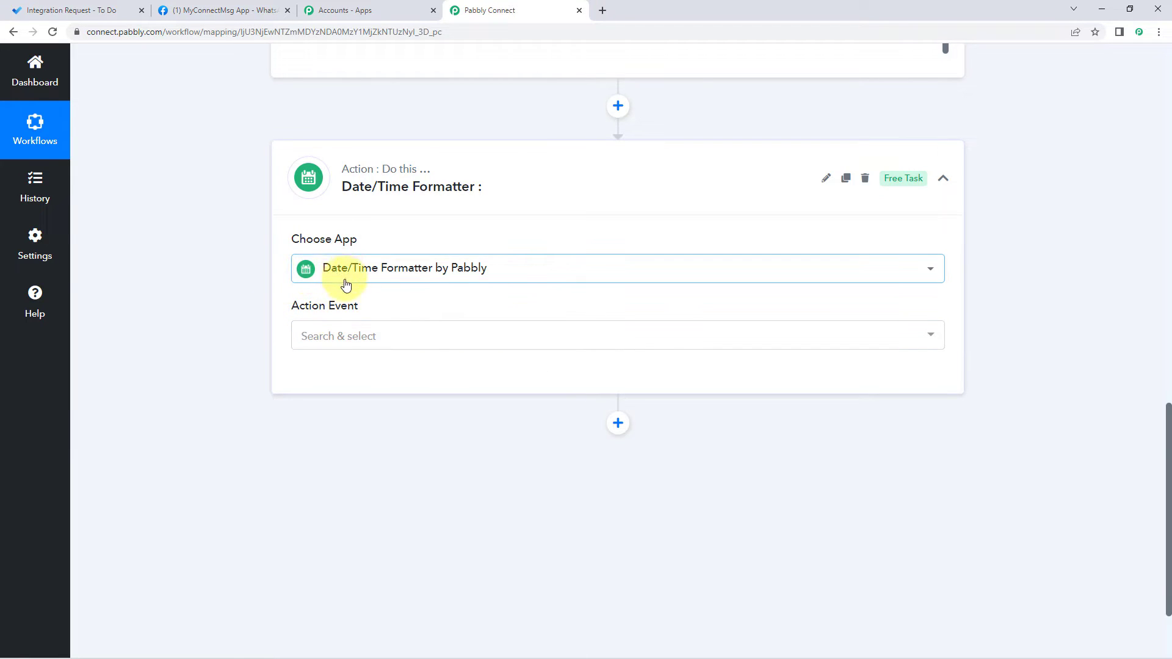
Step: Select the Add/Subtract Time action event and connect the step
scroll(364, 292, down, 1)
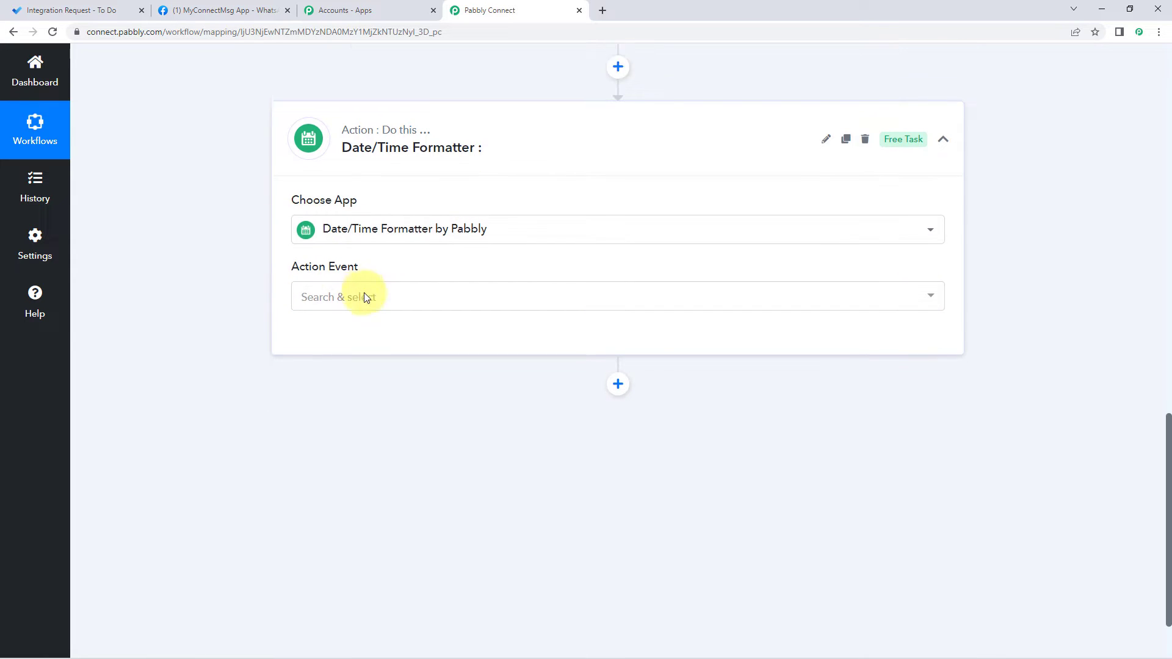
click(418, 281)
scroll(238, 284, down, 1)
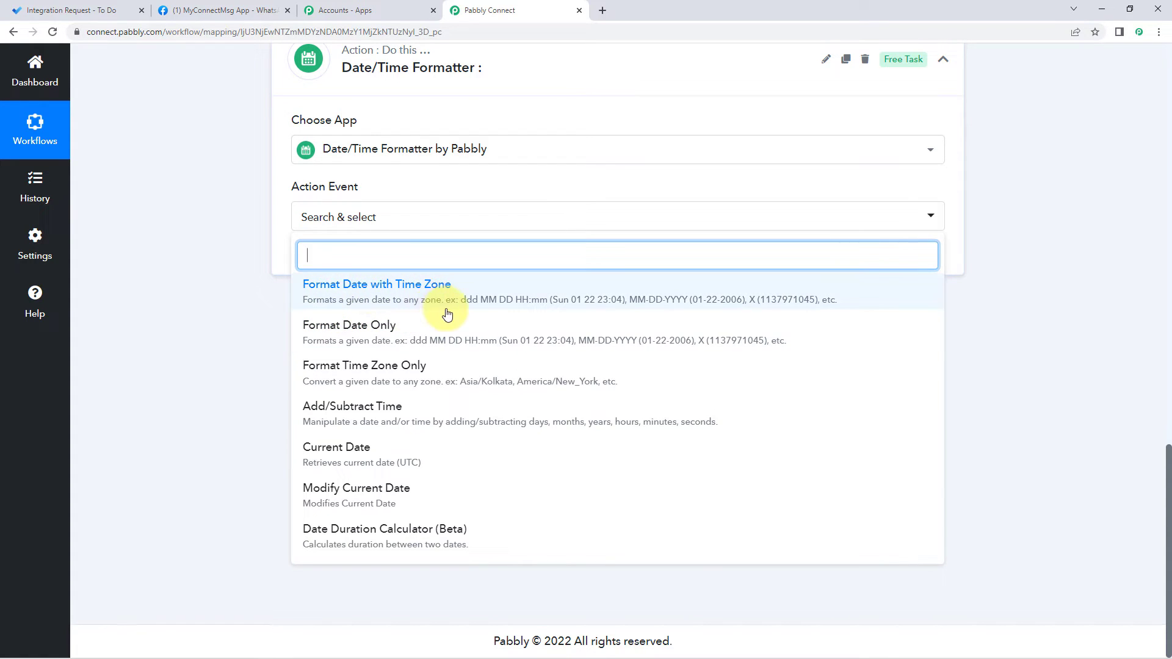
click(340, 415)
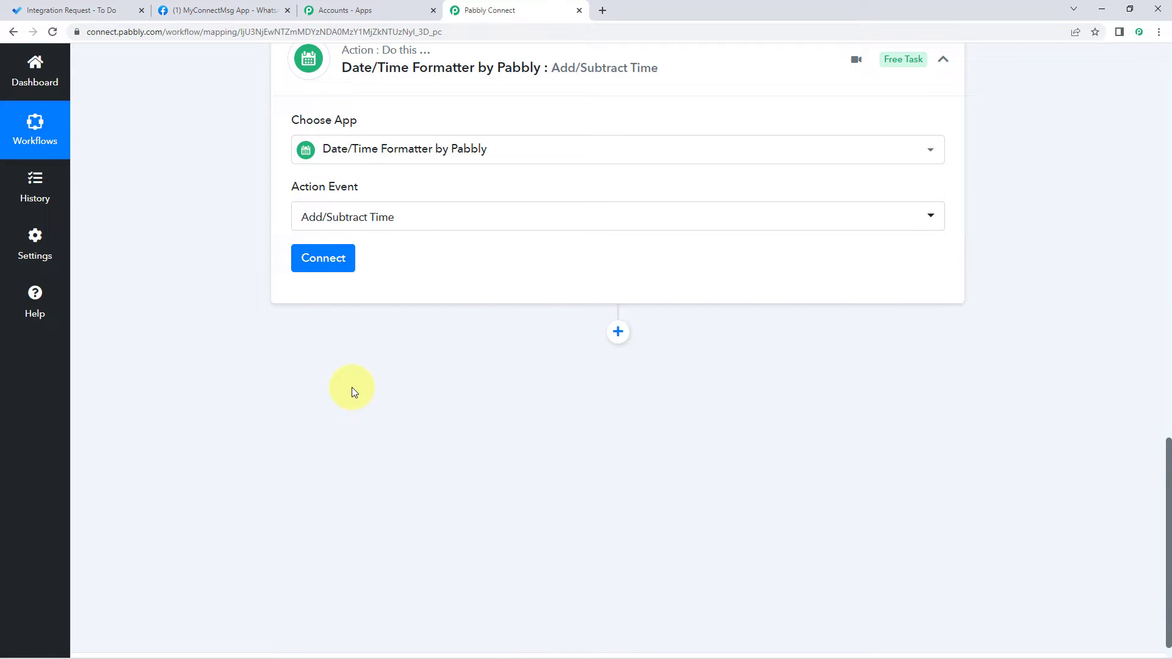
click(333, 255)
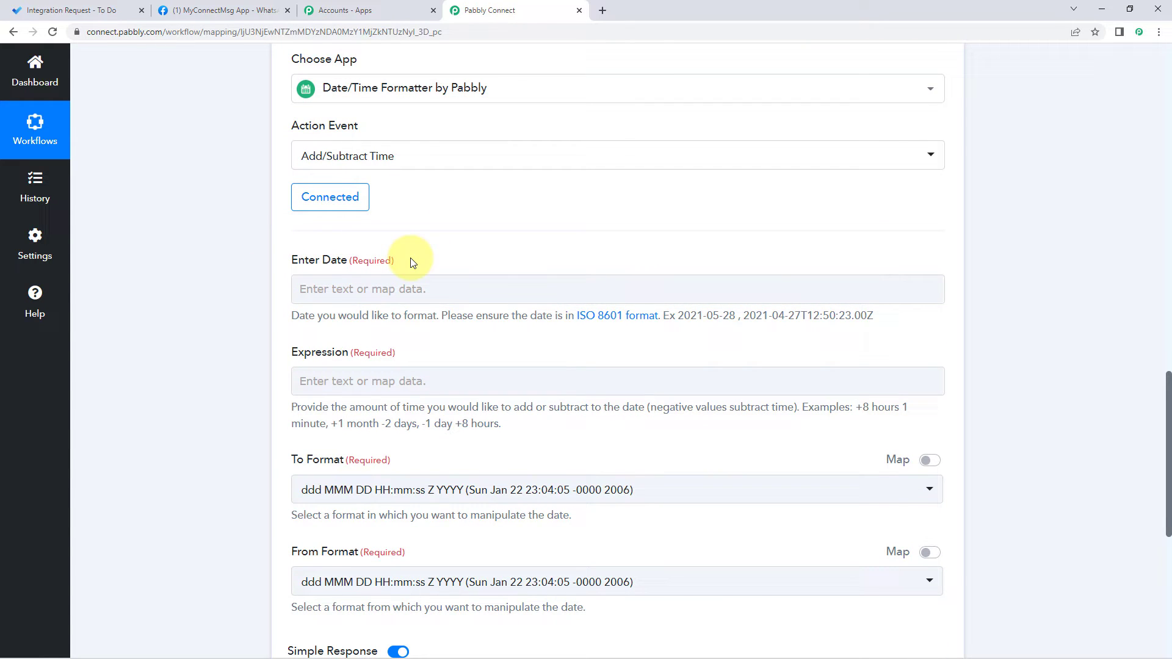
Step: Map the trigger's DueDateTime DateTime into the Enter Date field
scroll(412, 262, up, 9)
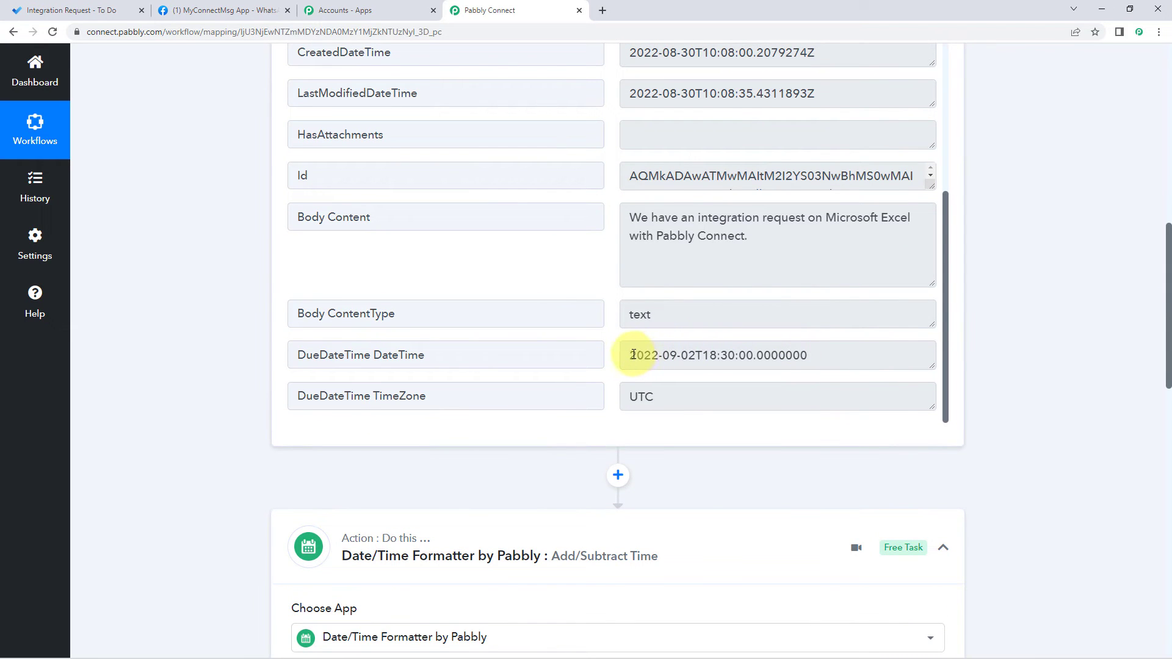
drag(633, 355, 826, 353)
drag(487, 358, 287, 354)
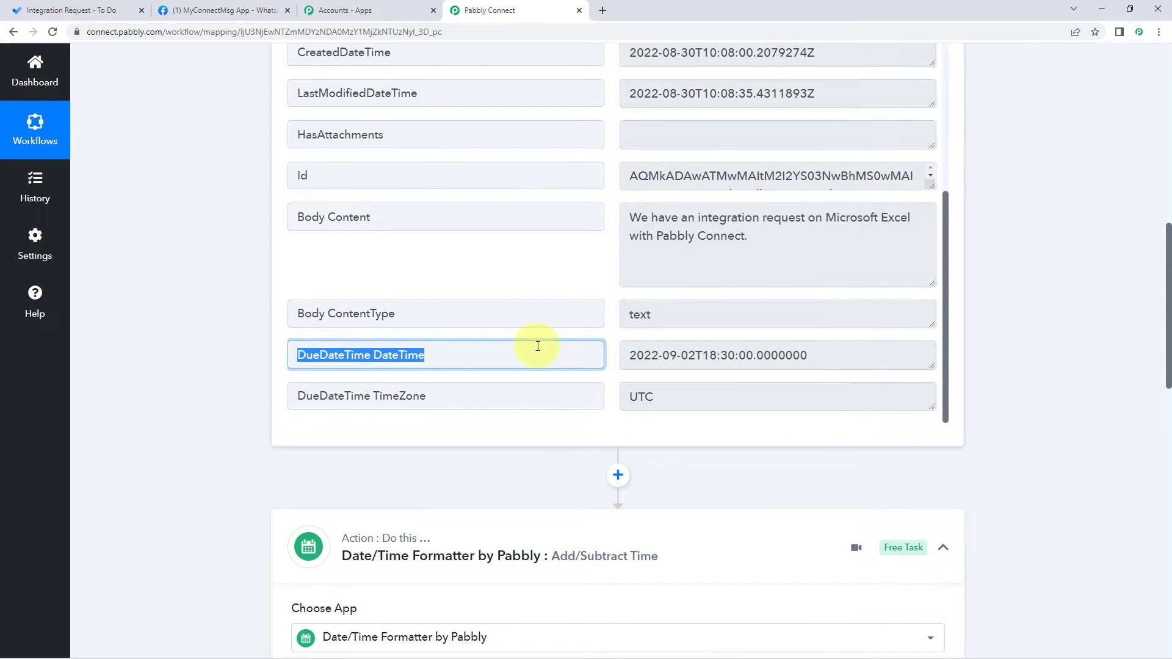
click(610, 348)
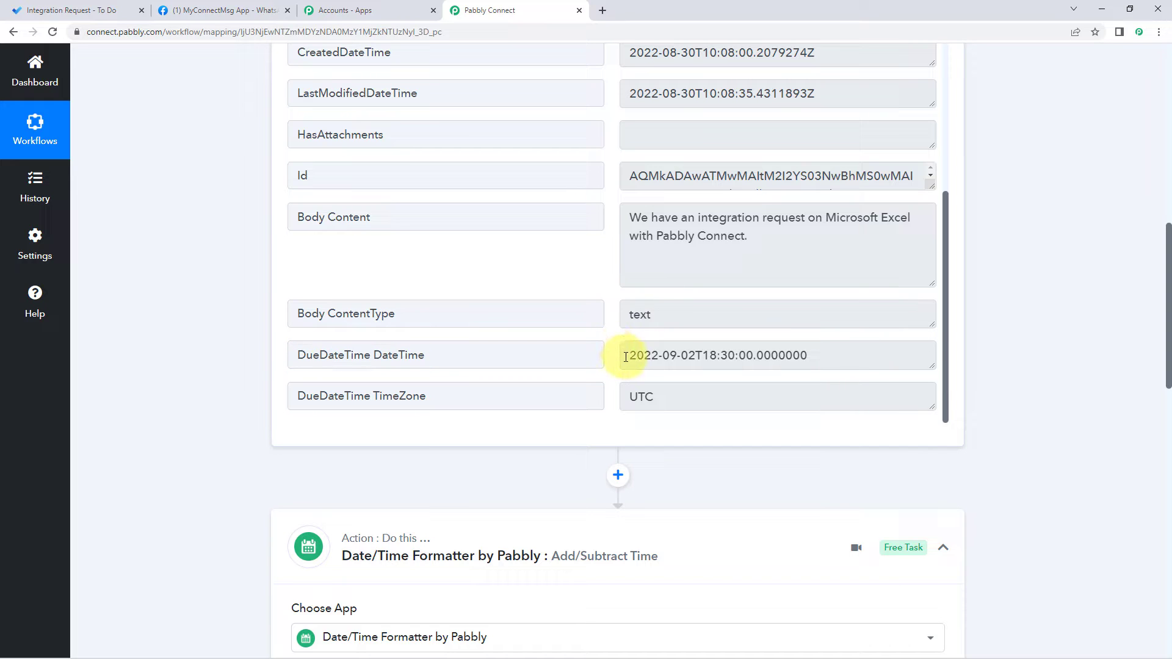
mouse_move(625, 357)
mouse_down()
mouse_move(798, 363)
mouse_move(819, 351)
mouse_move(625, 367)
mouse_up()
scroll(237, 376, down, 9)
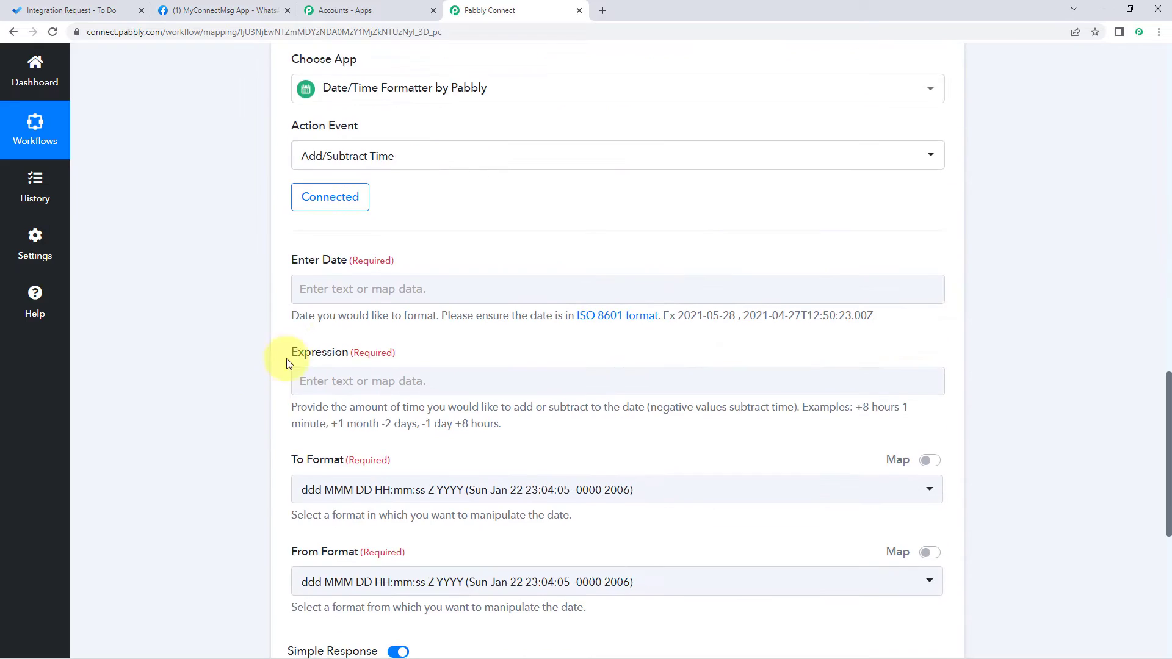
scroll(263, 298, down, 1)
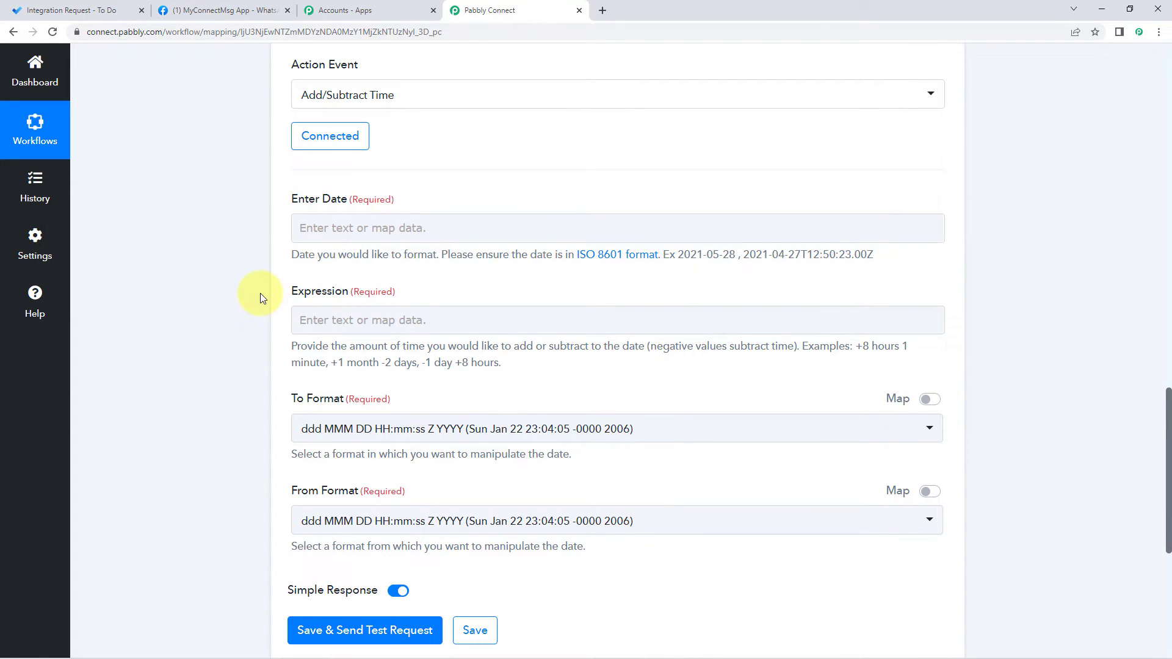
click(305, 229)
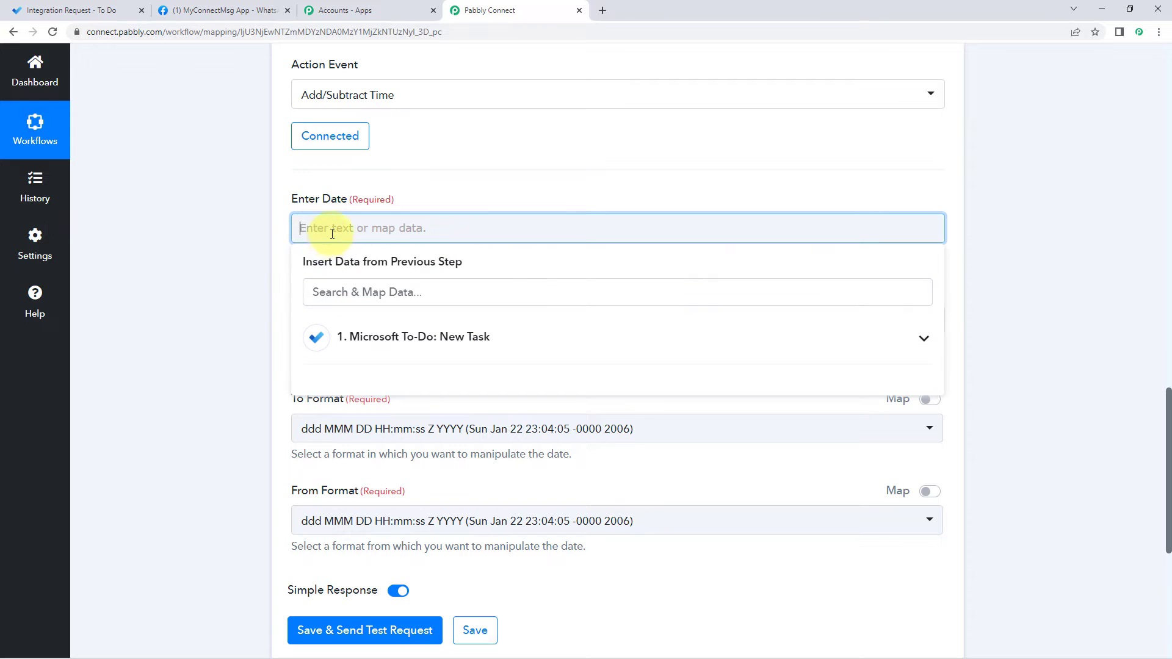
click(367, 337)
scroll(260, 336, down, 2)
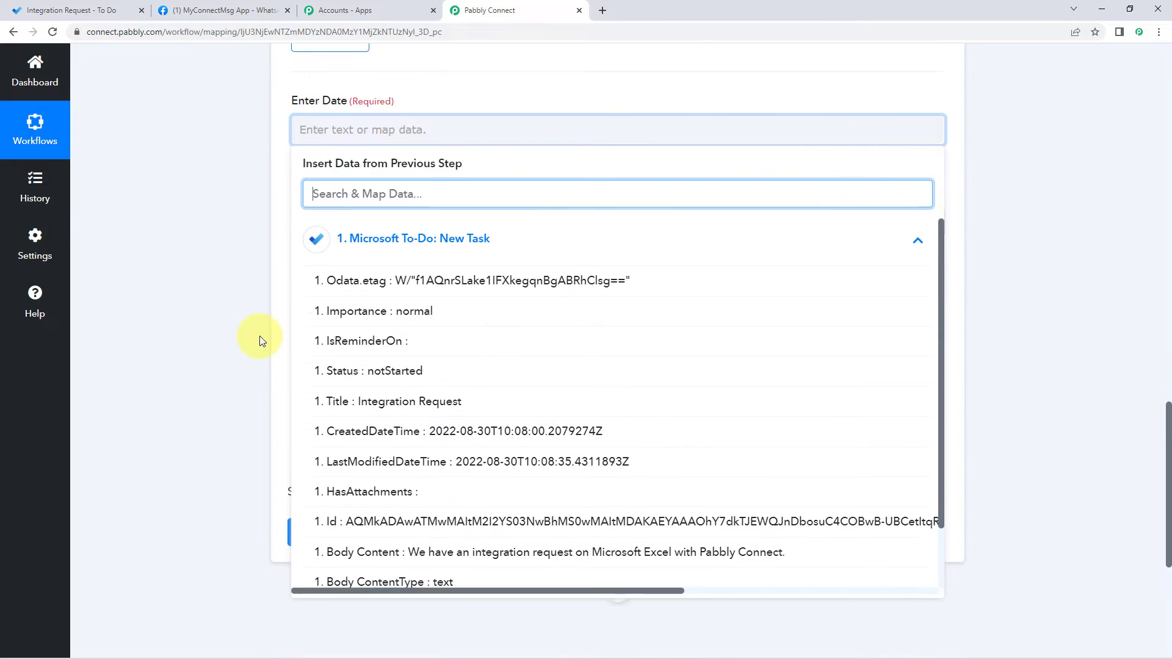
scroll(377, 313, down, 2)
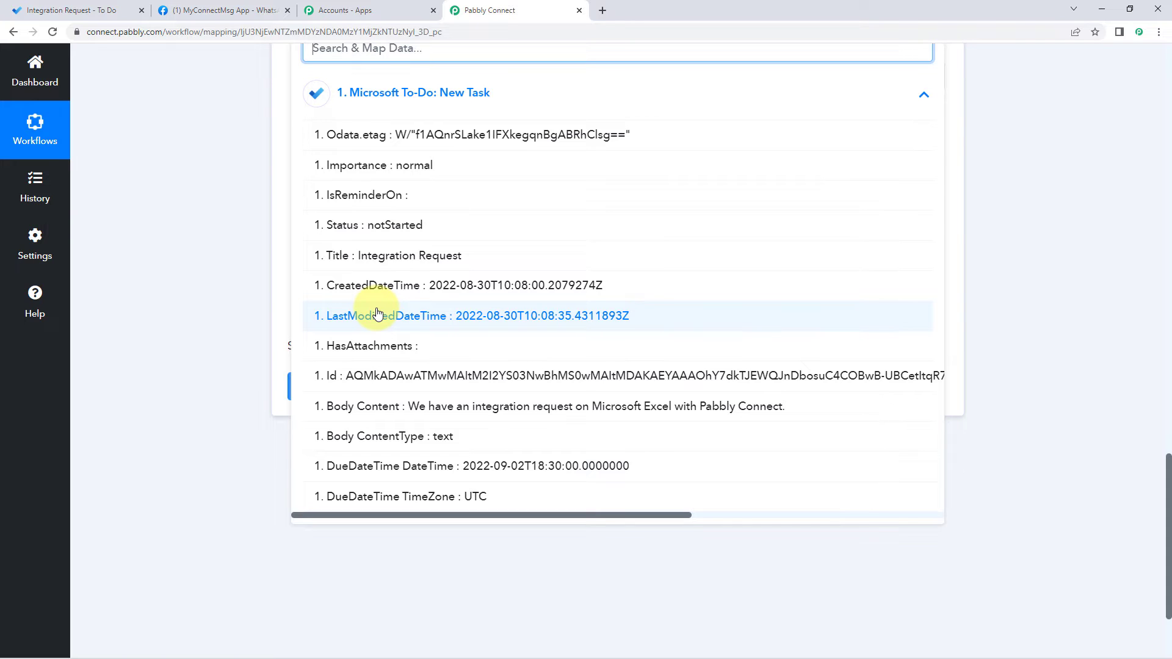
click(392, 471)
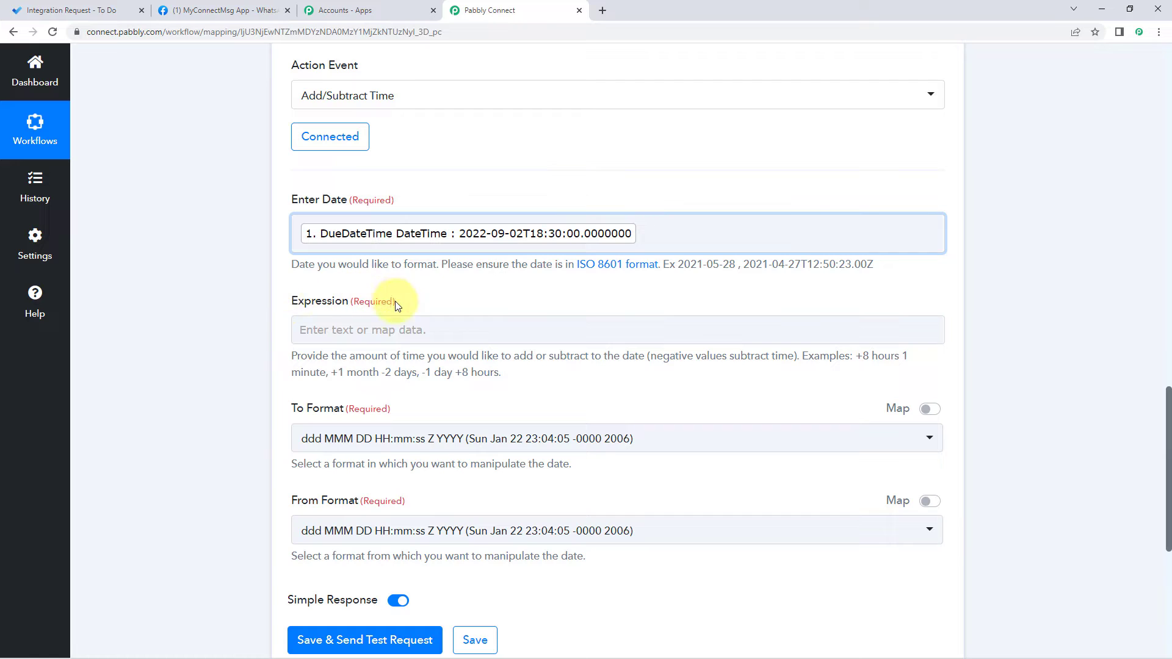
Step: Enter '-1 day' as the Expression
click(314, 327)
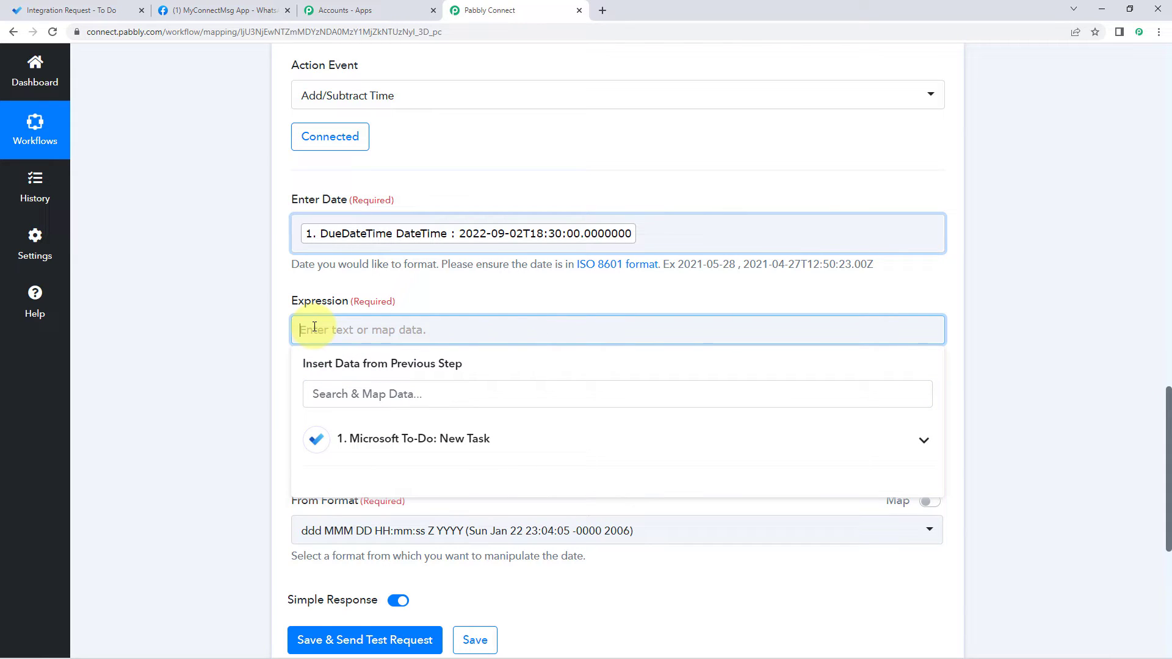
text(-1 day)
click(250, 328)
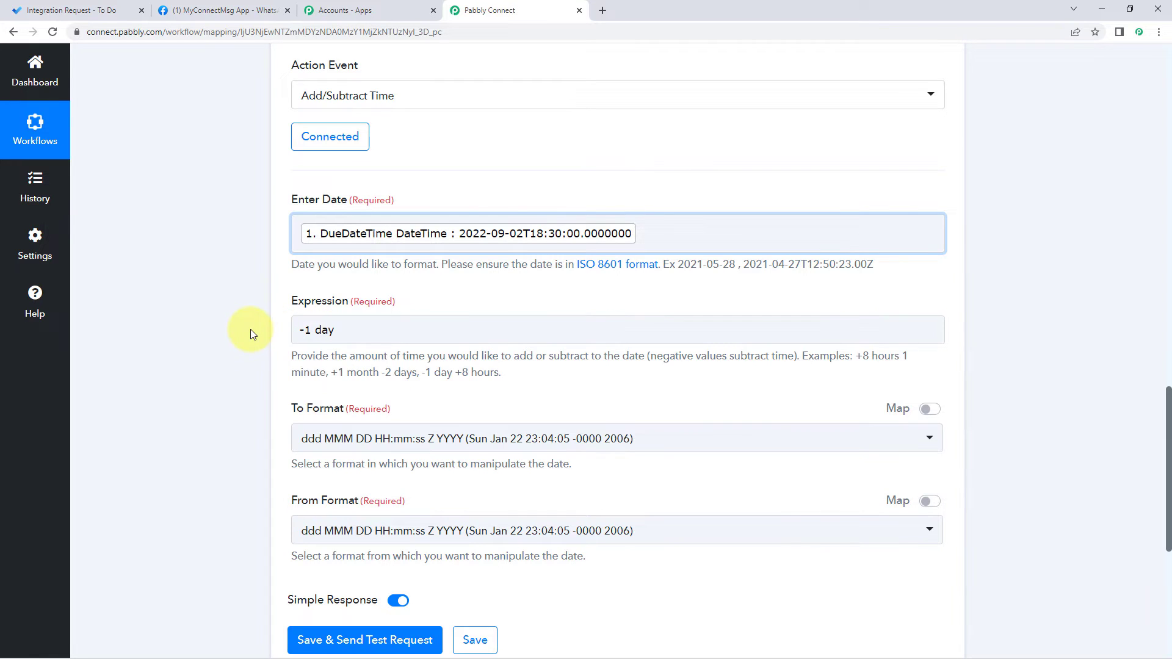
drag(514, 376, 292, 352)
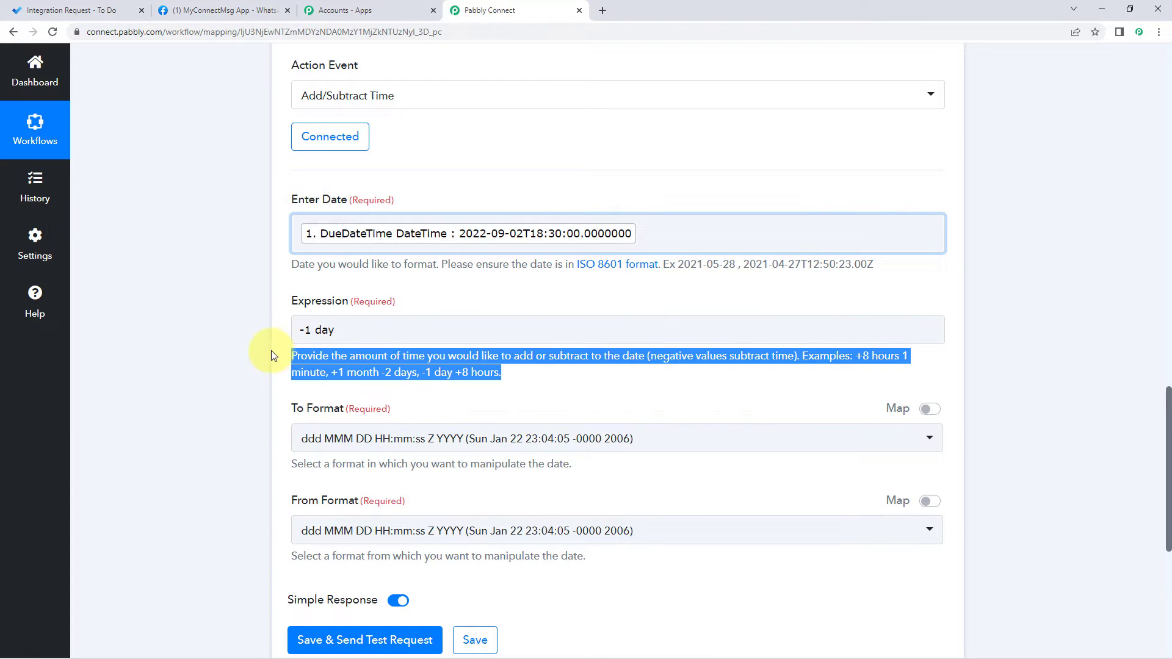
click(271, 355)
scroll(430, 323, down, 1)
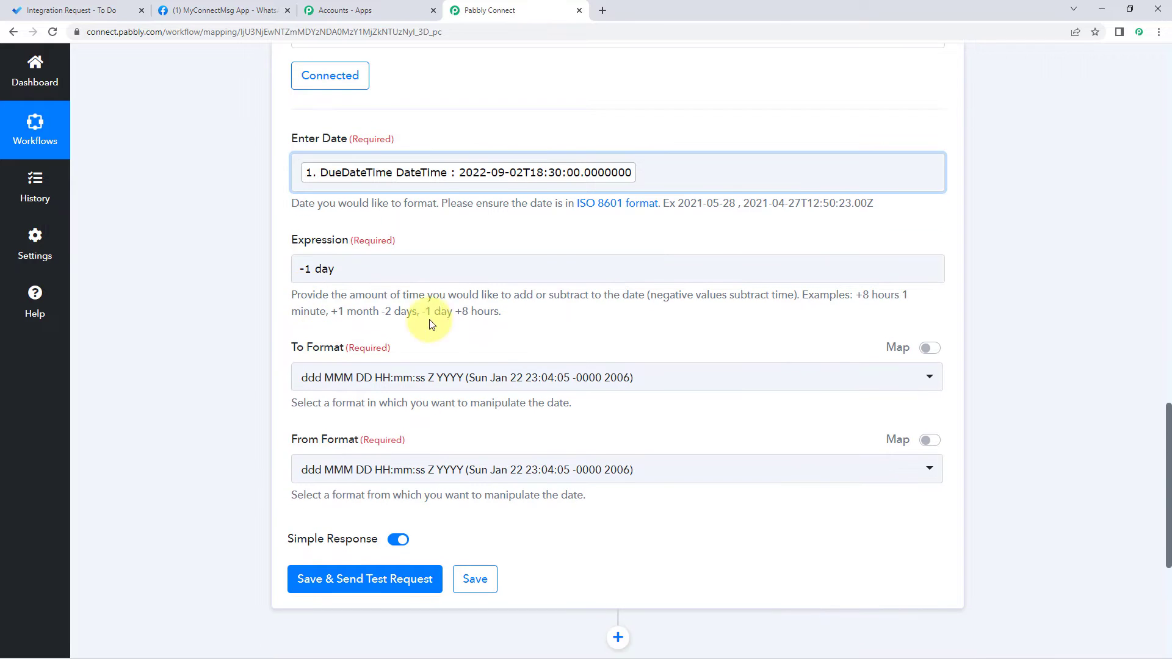
scroll(469, 323, down, 1)
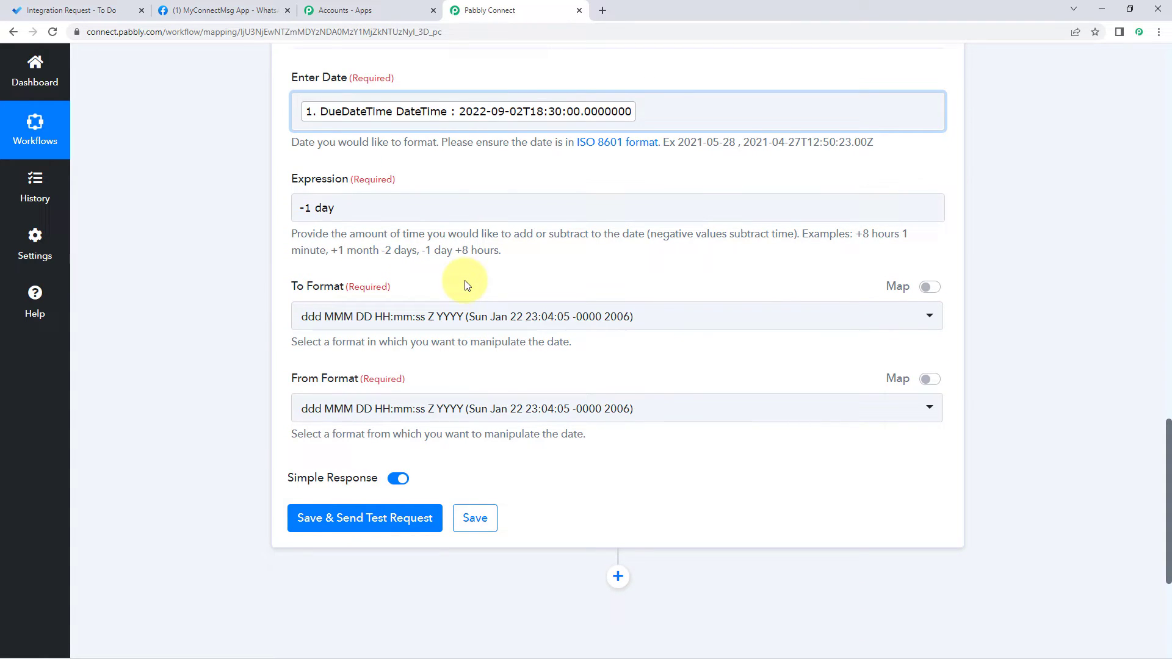
Step: Pick YYYY-MM-DD HH:mm:ss as To Format and YYYY-MM-DDTHH:mm:ssZ as From Format
click(464, 315)
scroll(266, 322, down, 3)
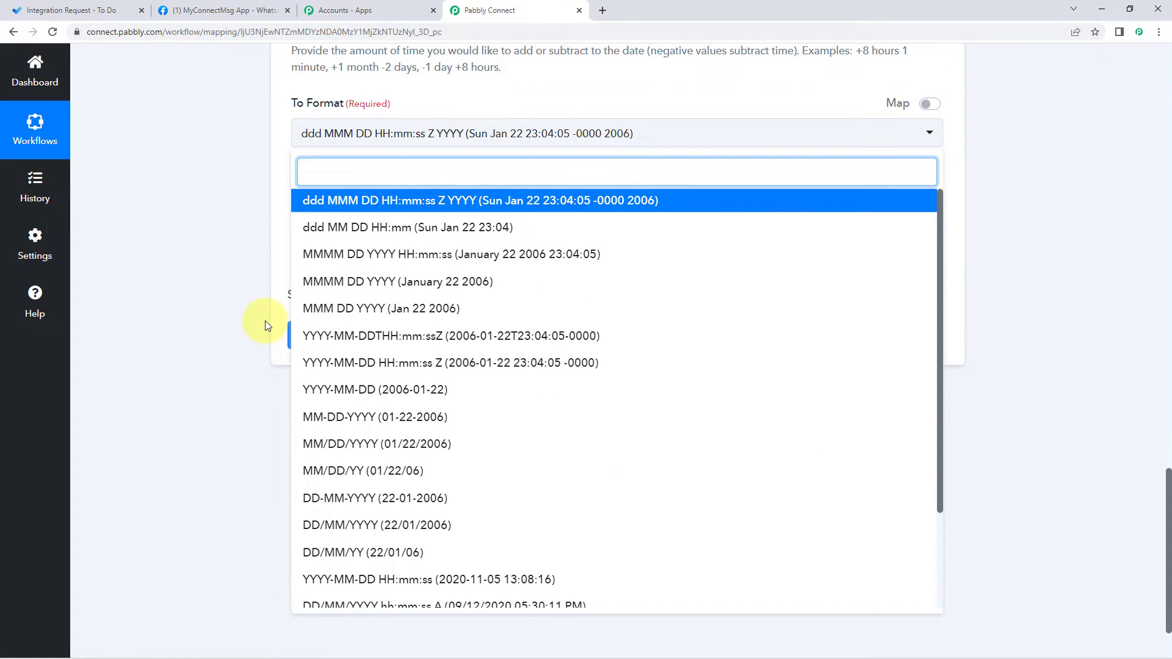
scroll(265, 320, down, 1)
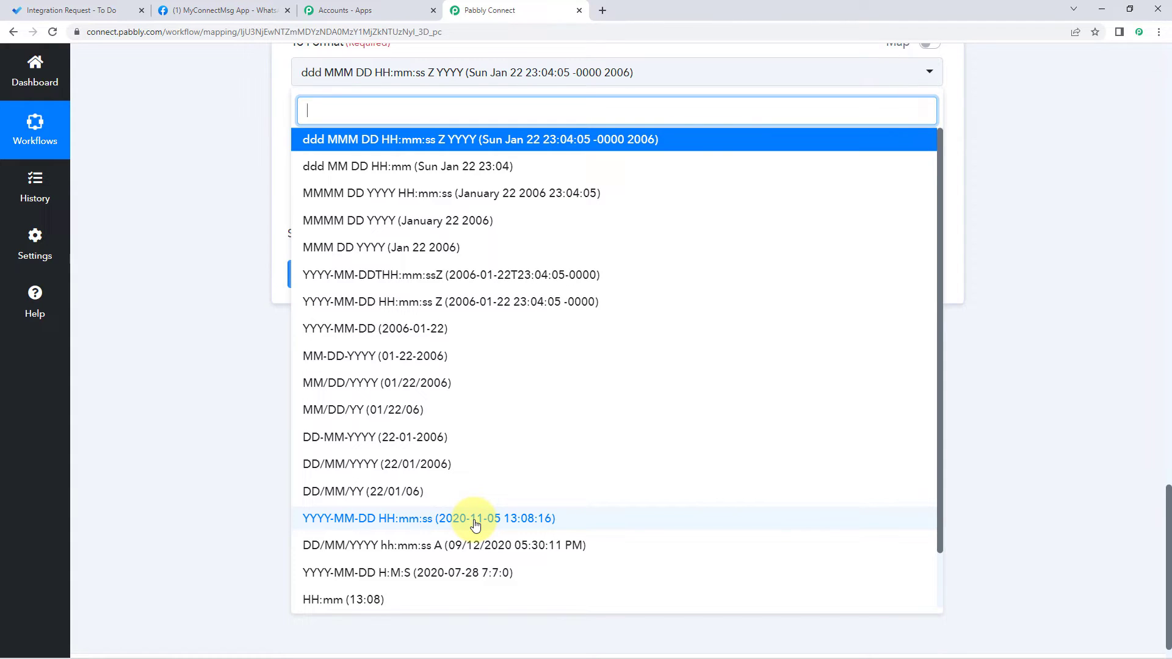
click(475, 524)
scroll(427, 317, up, 2)
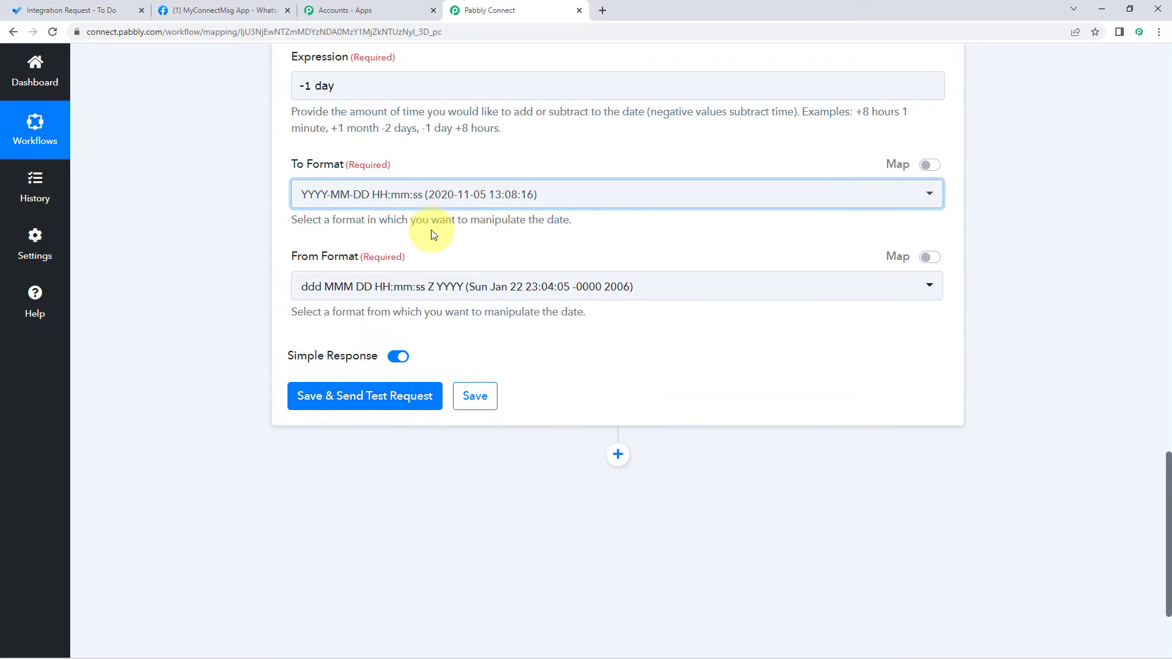
scroll(367, 275, up, 3)
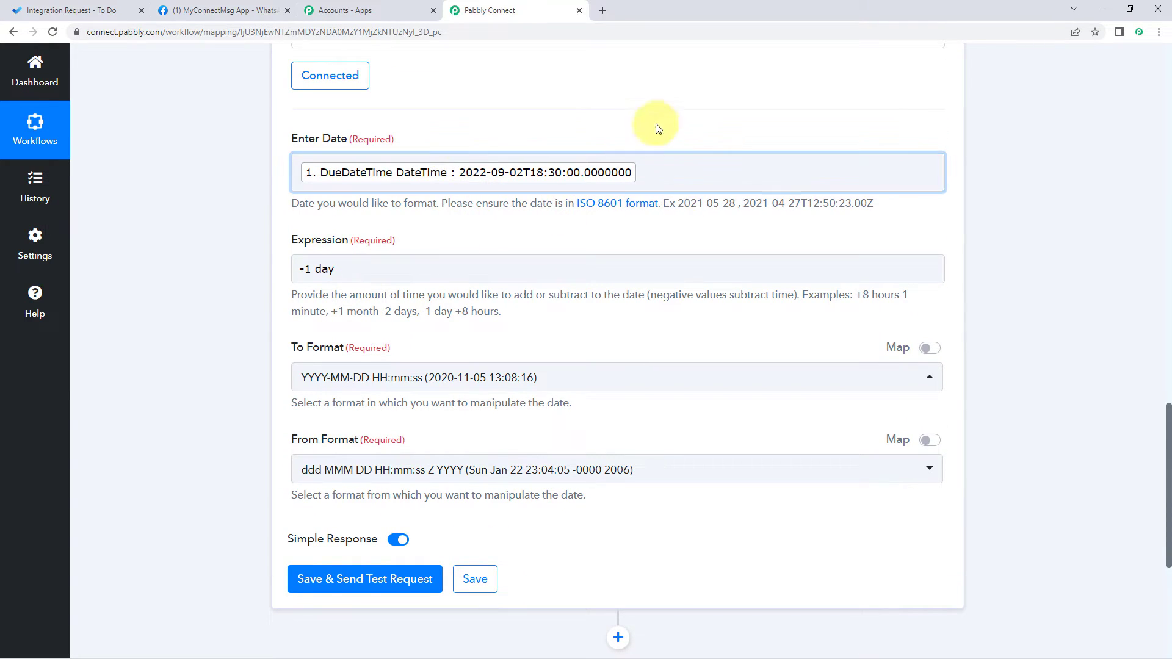
scroll(371, 319, down, 2)
click(335, 346)
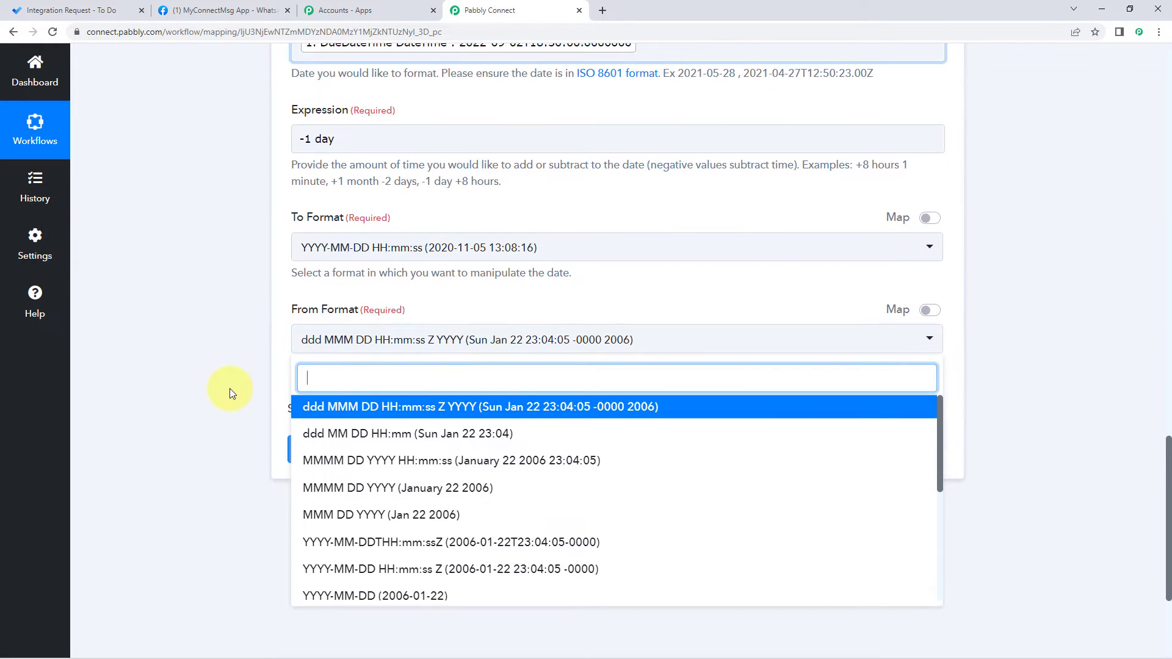
scroll(229, 388, down, 3)
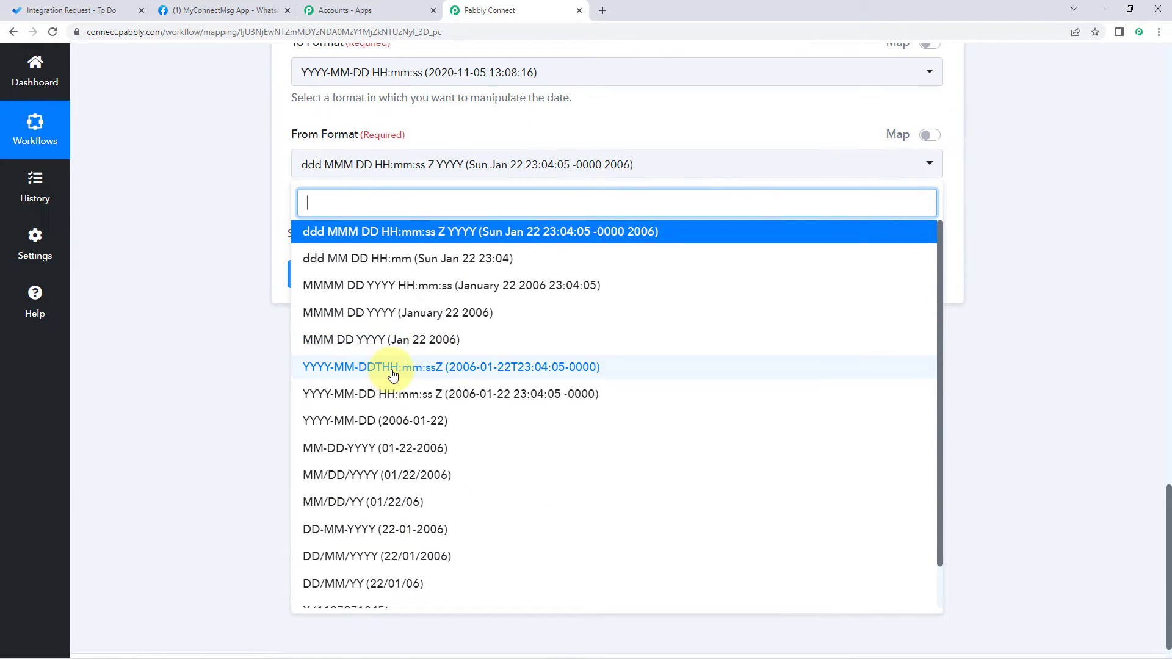
click(392, 370)
scroll(241, 350, up, 5)
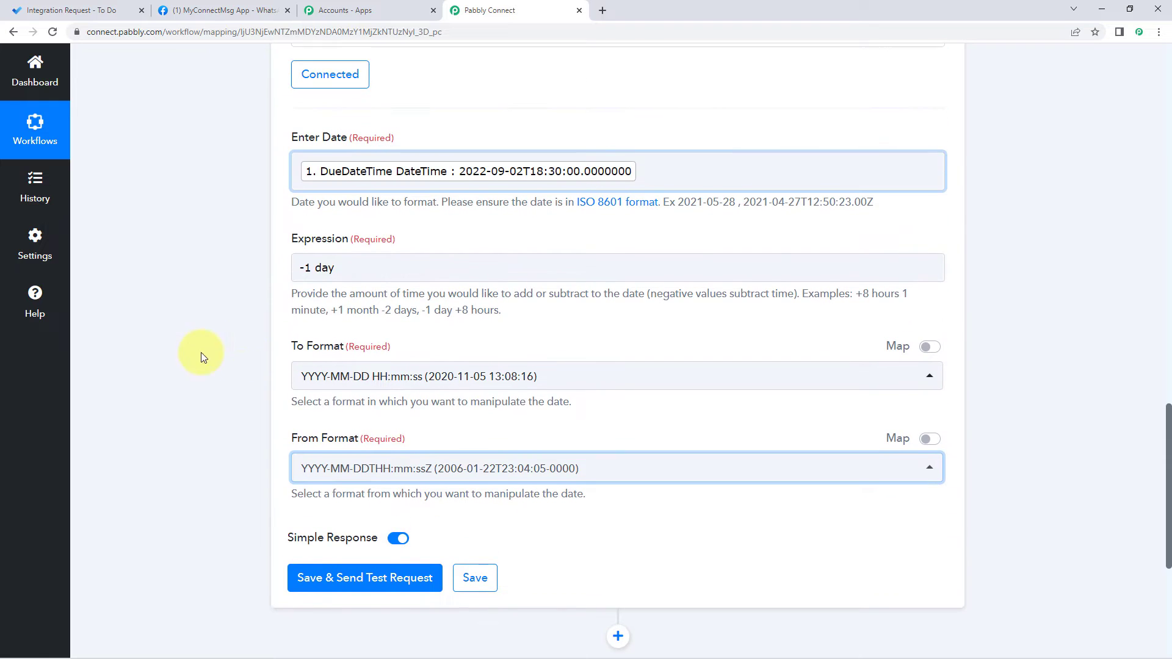
click(337, 578)
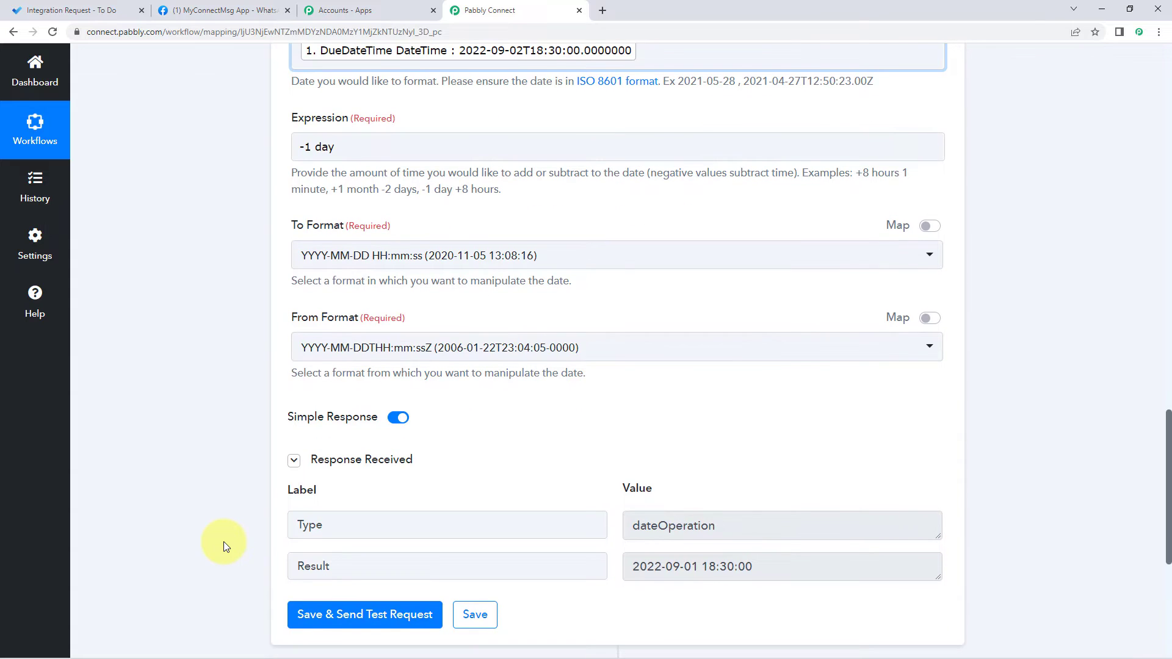
scroll(550, 470, up, 2)
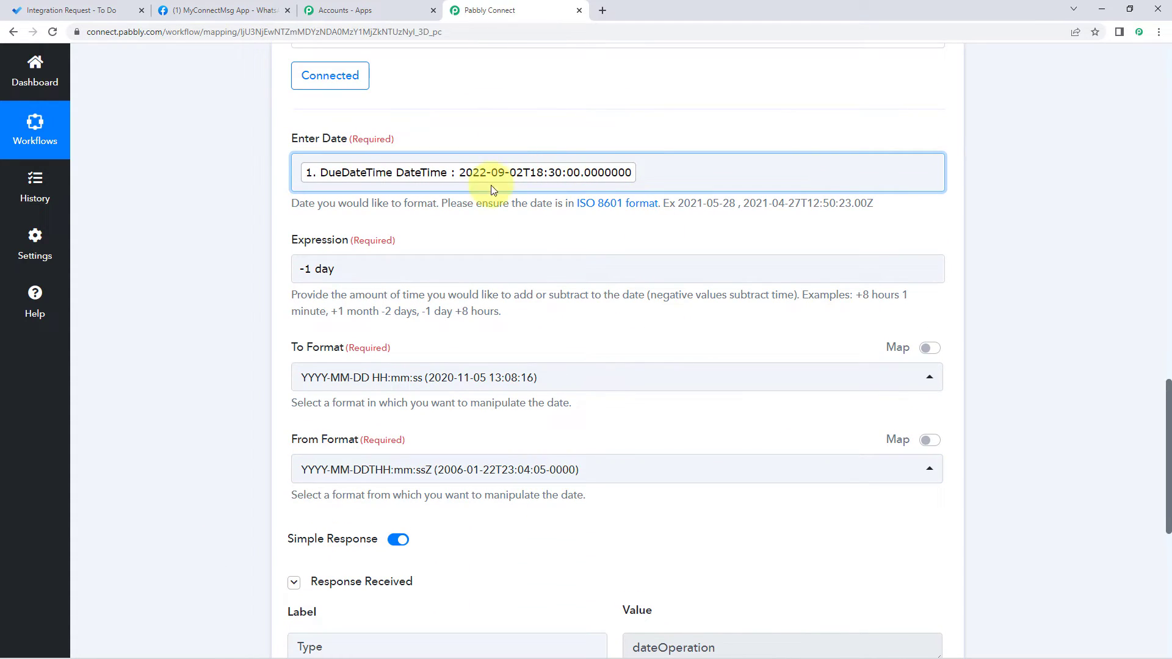
scroll(671, 244, down, 5)
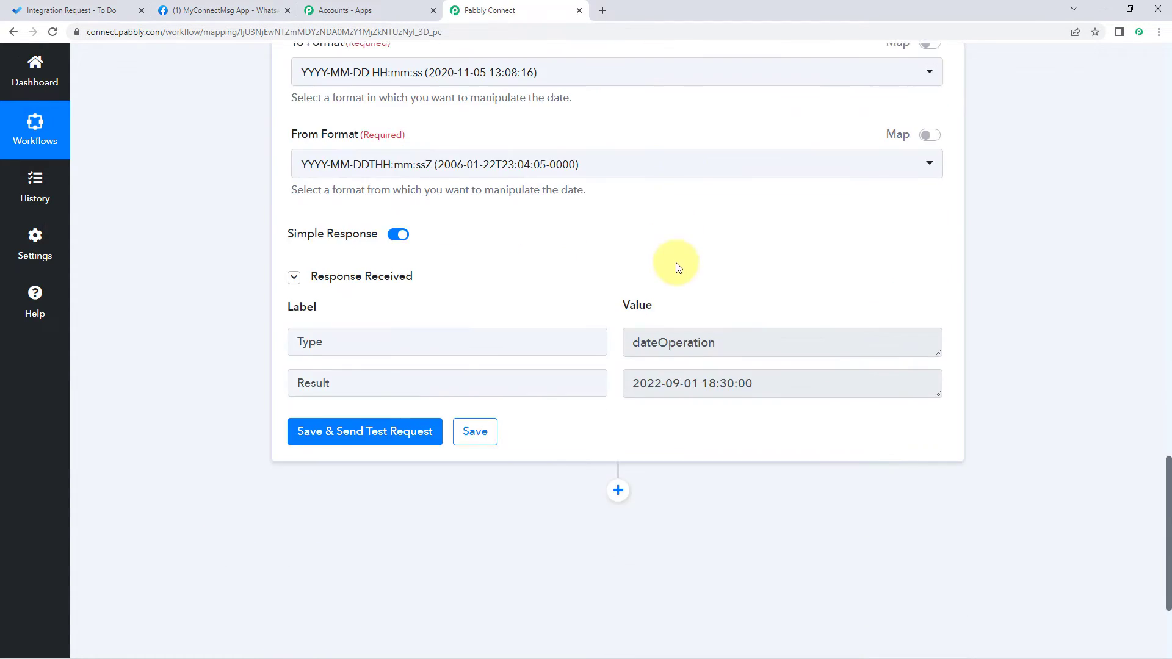
scroll(733, 263, down, 2)
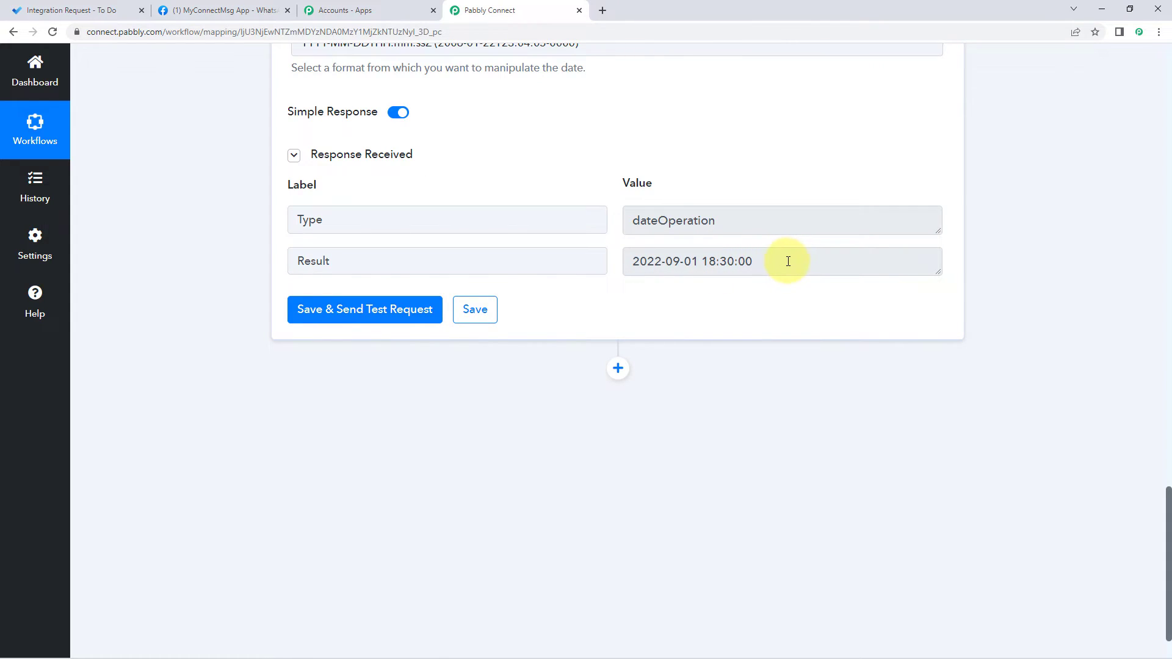
scroll(763, 257, up, 15)
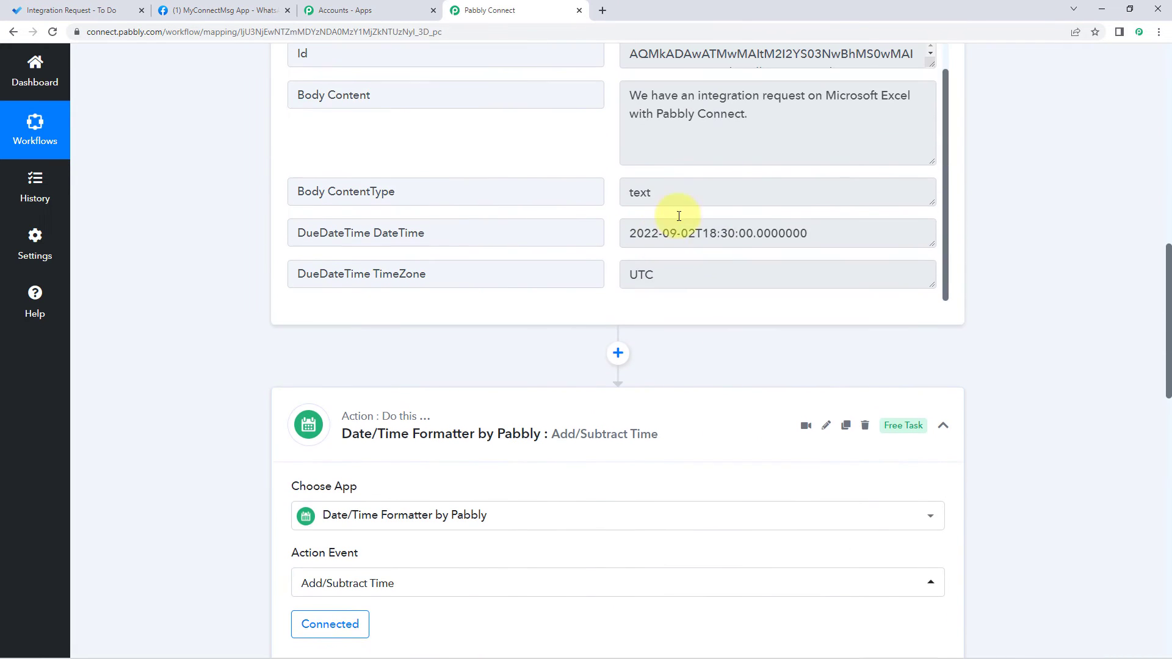
scroll(653, 291, down, 10)
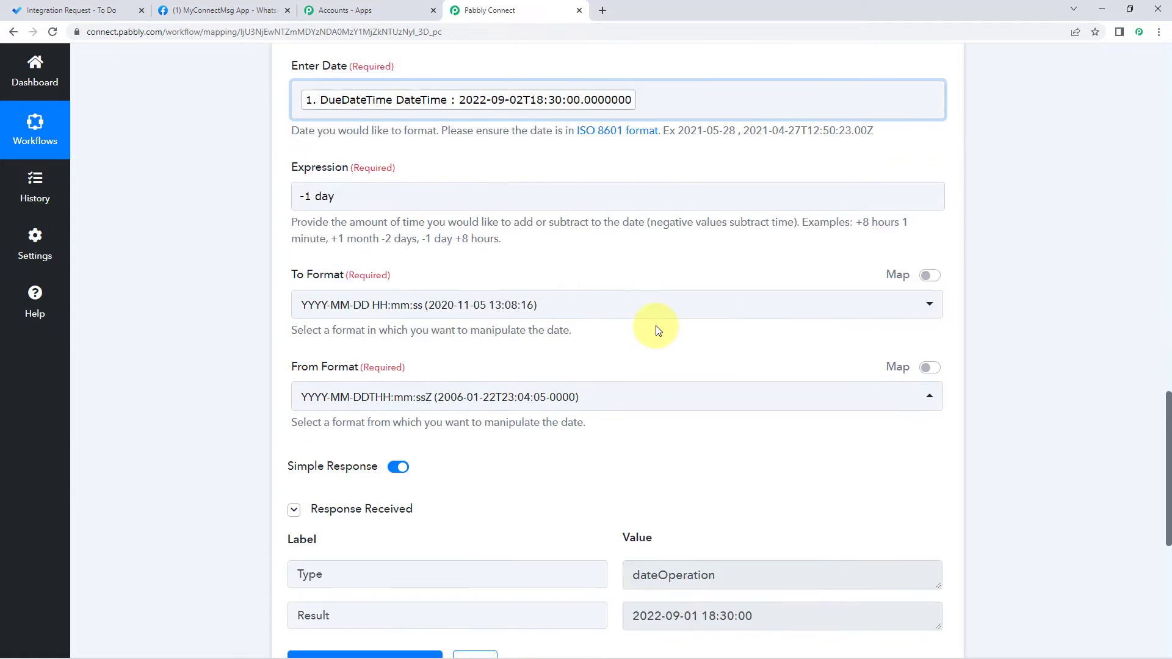
scroll(658, 330, down, 5)
drag(763, 322, 631, 325)
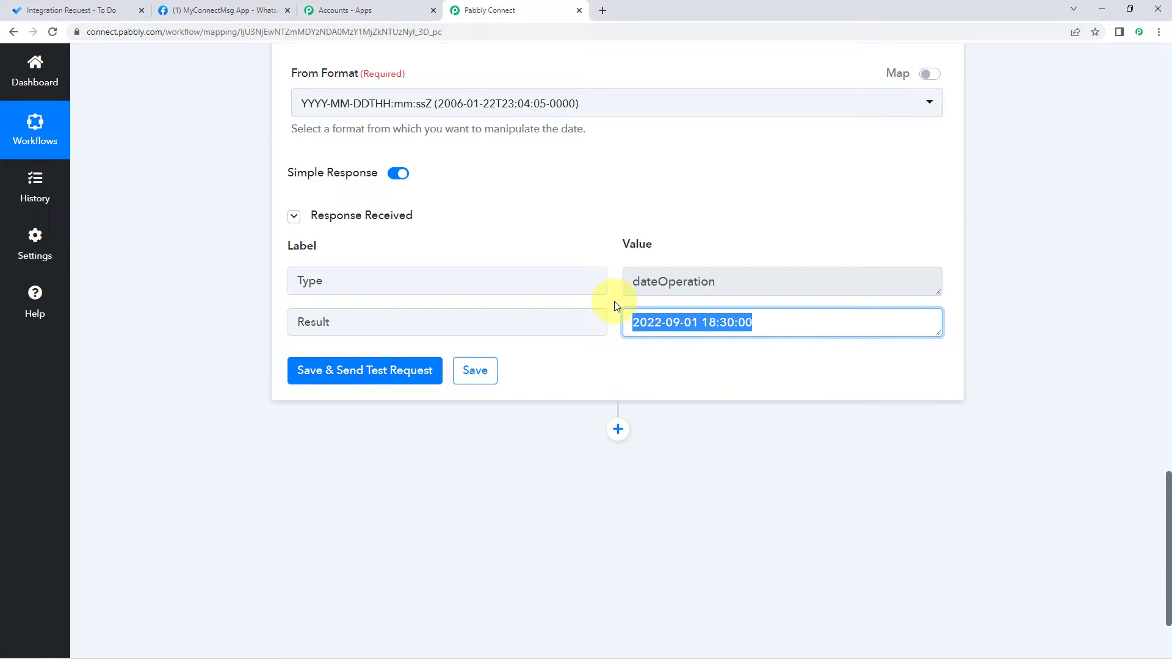
drag(698, 322, 557, 342)
click(613, 303)
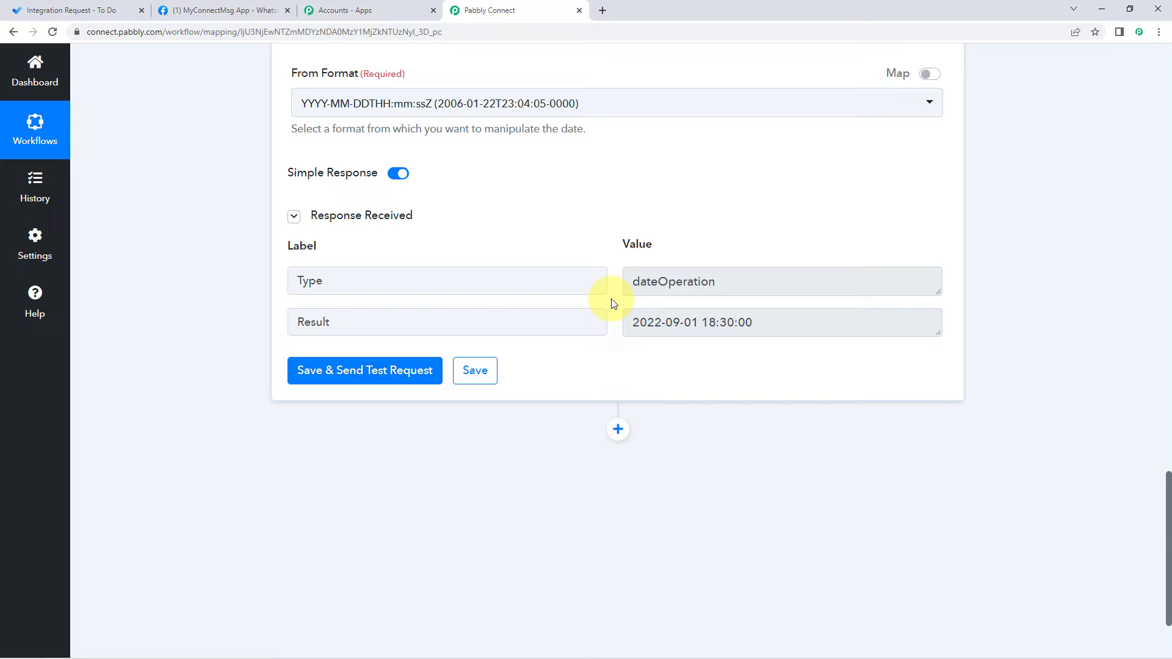
click(82, 8)
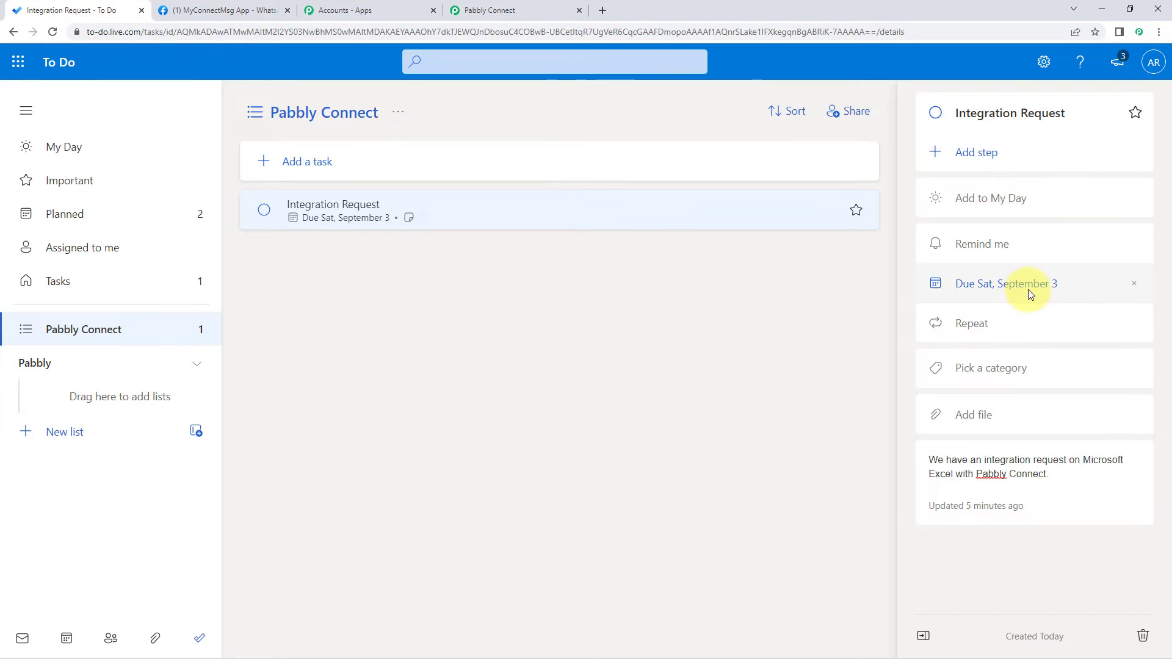
Step: Confirm the Integration Request task is due Sat, September 3, then return to Pabbly Connect
click(541, 10)
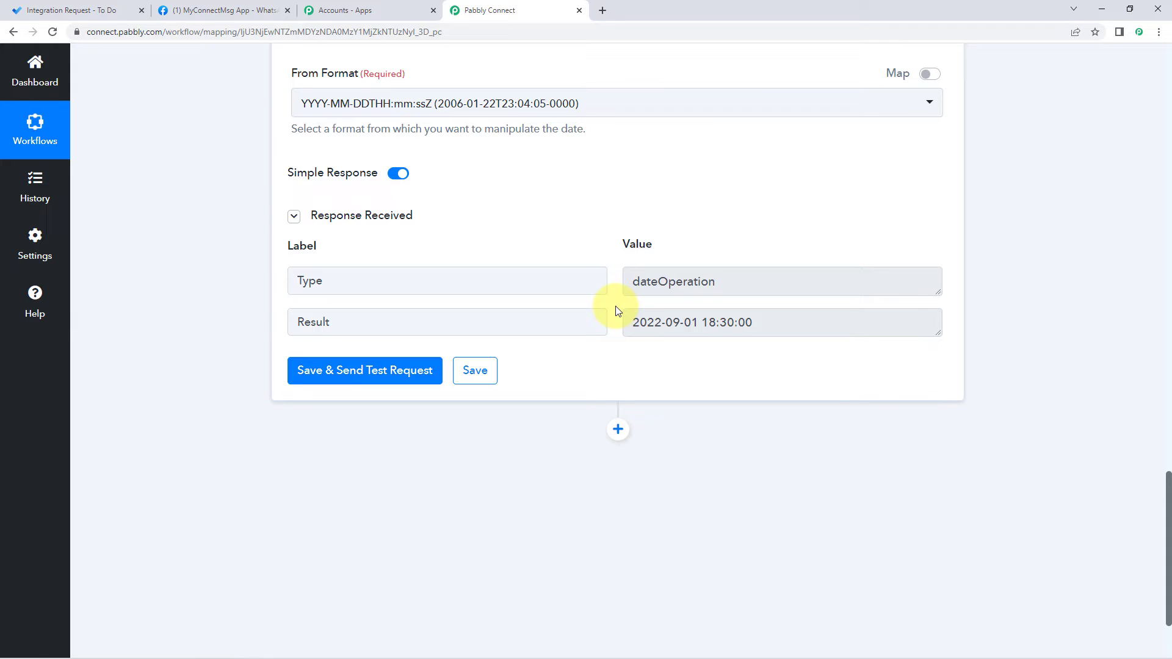
Step: Add a Delay by Pabbly step after the date step with the Delay Until option
scroll(611, 302, down, 2)
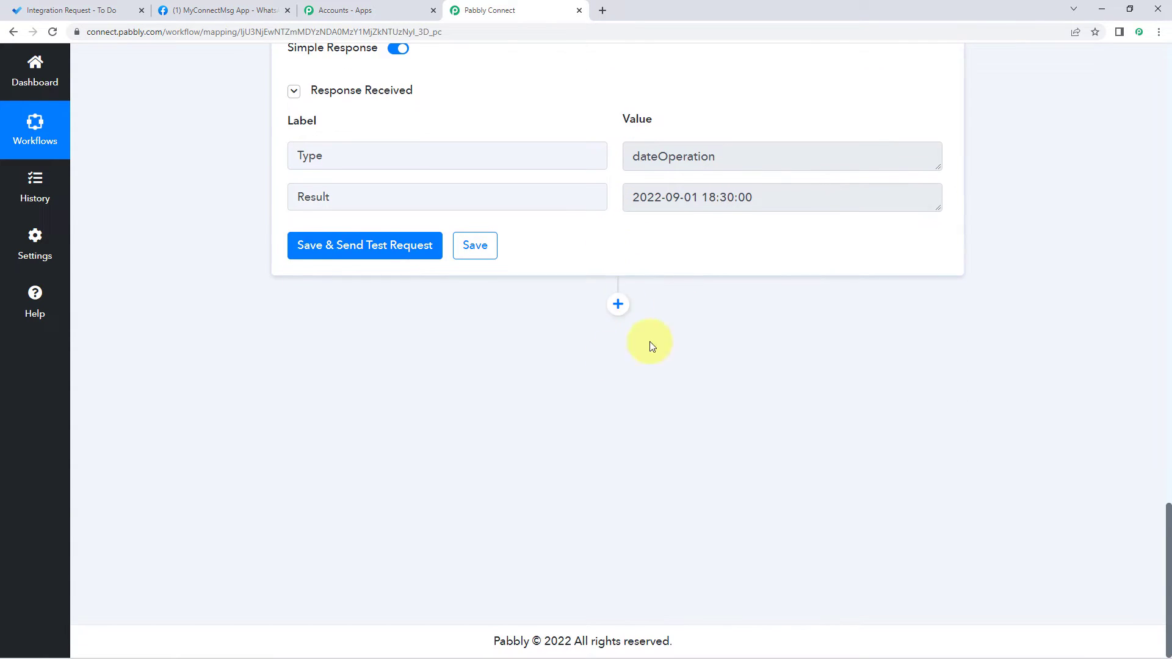
click(618, 304)
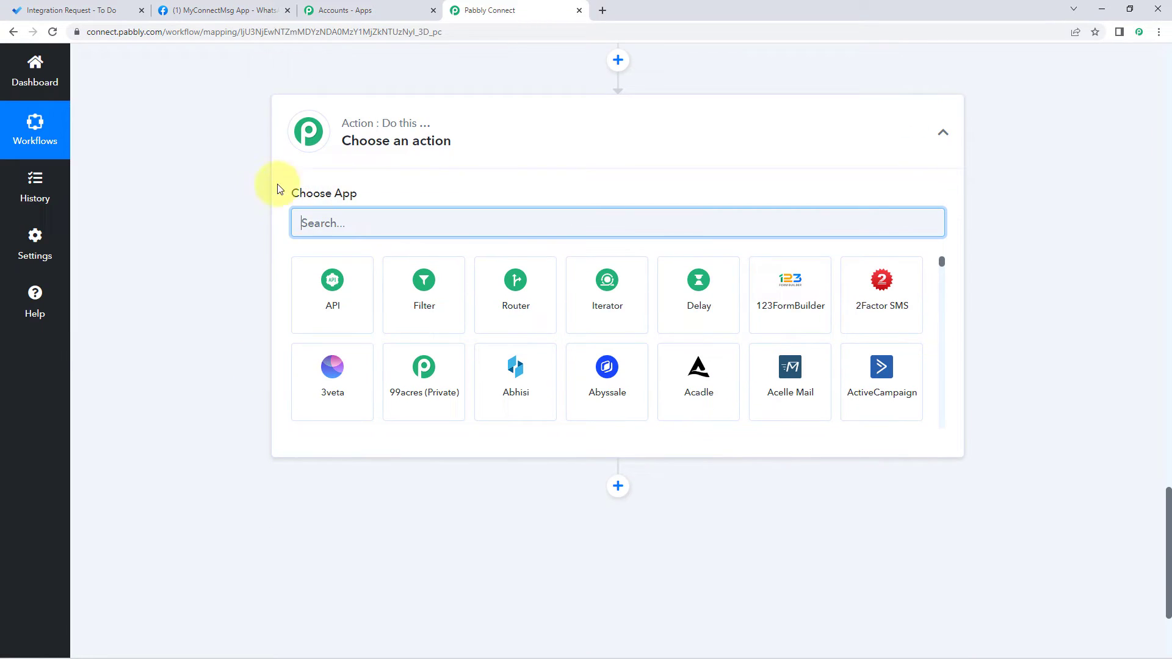
click(715, 298)
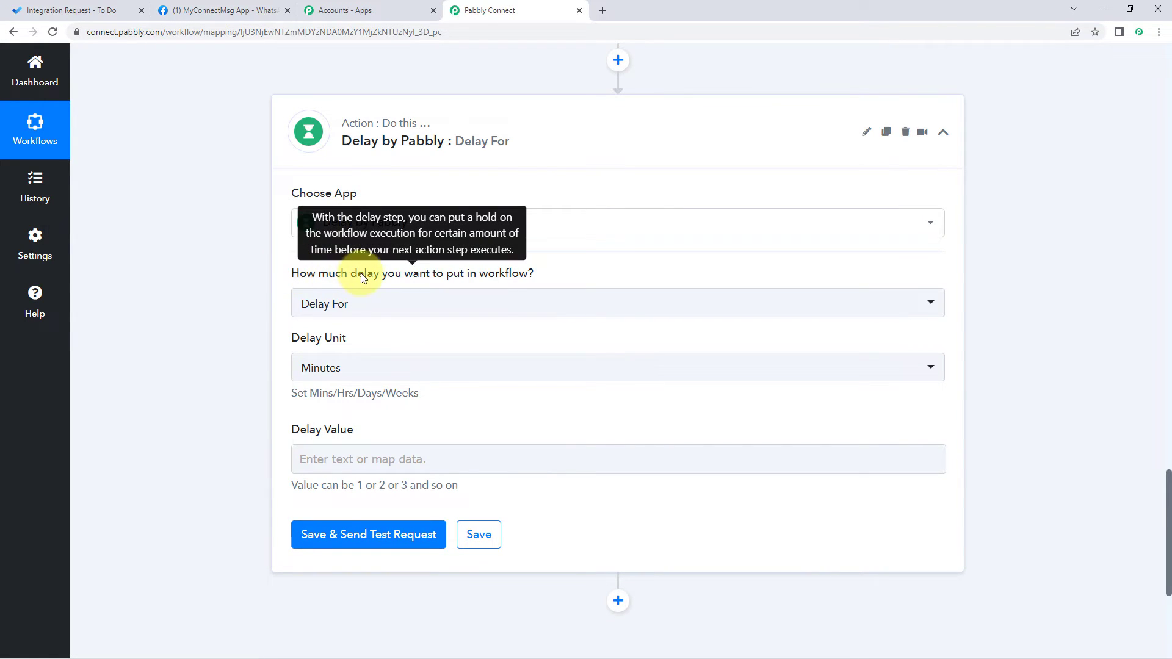
click(391, 304)
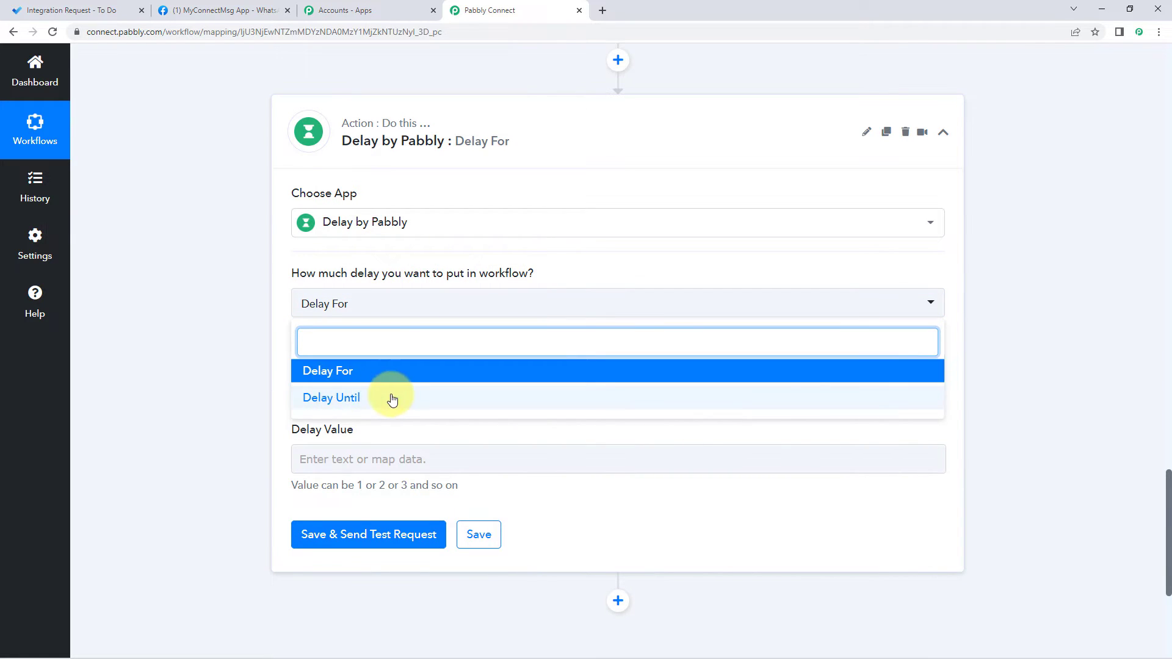
click(364, 401)
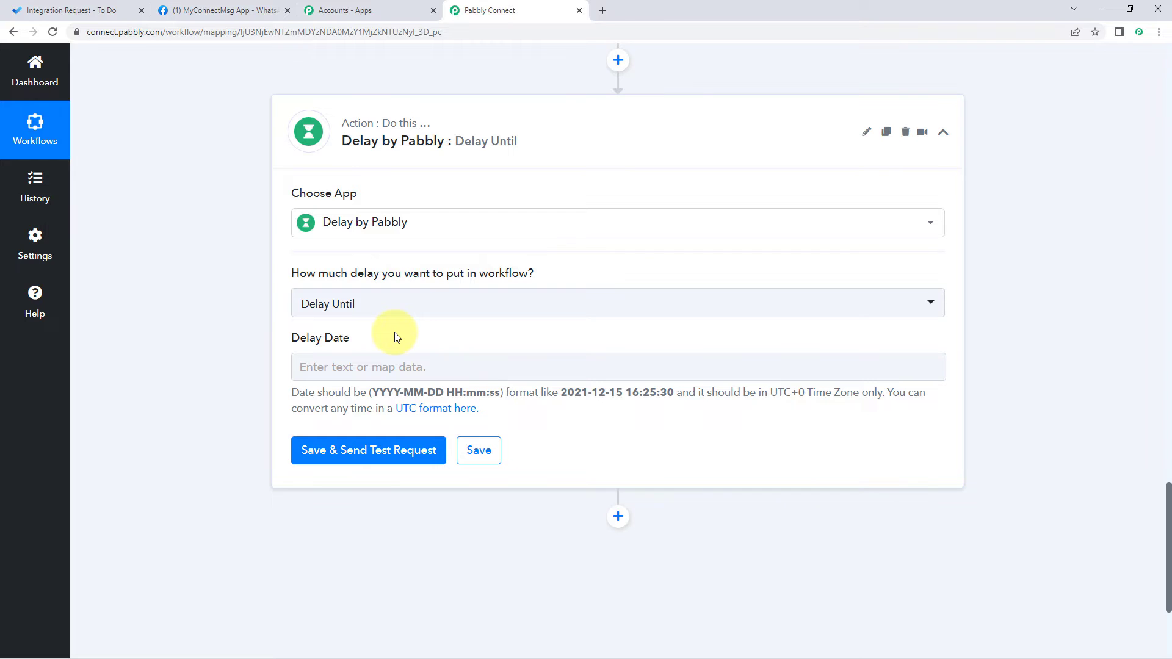
Step: Highlight the date step's calculated result date for reference
scroll(396, 338, up, 4)
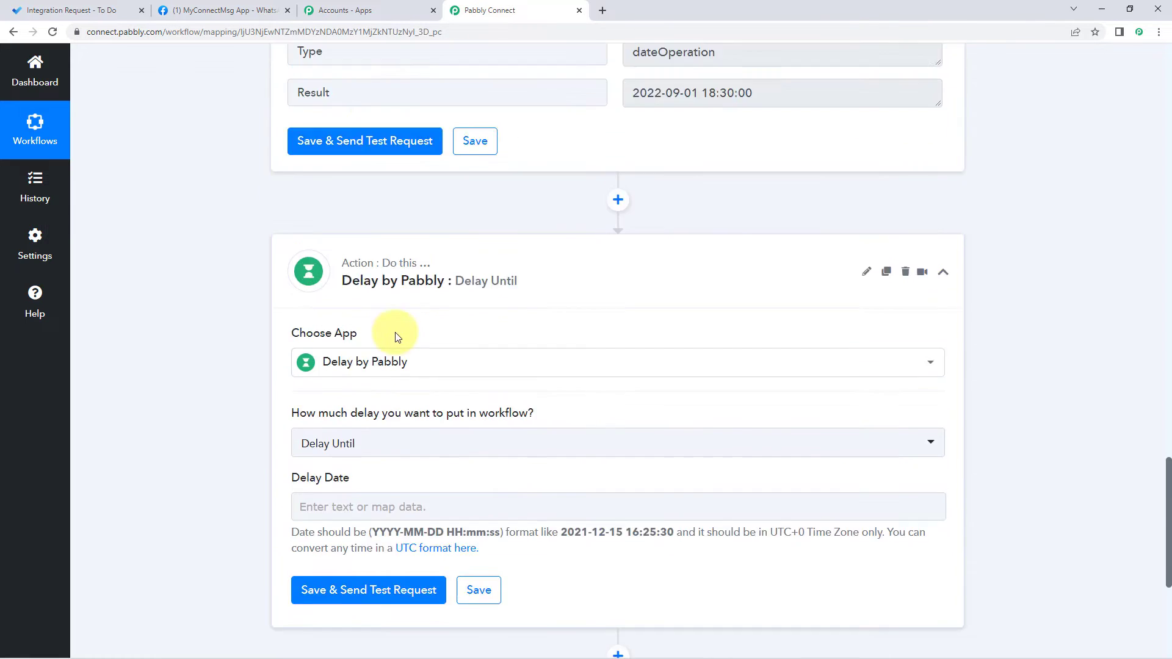
drag(777, 196, 617, 196)
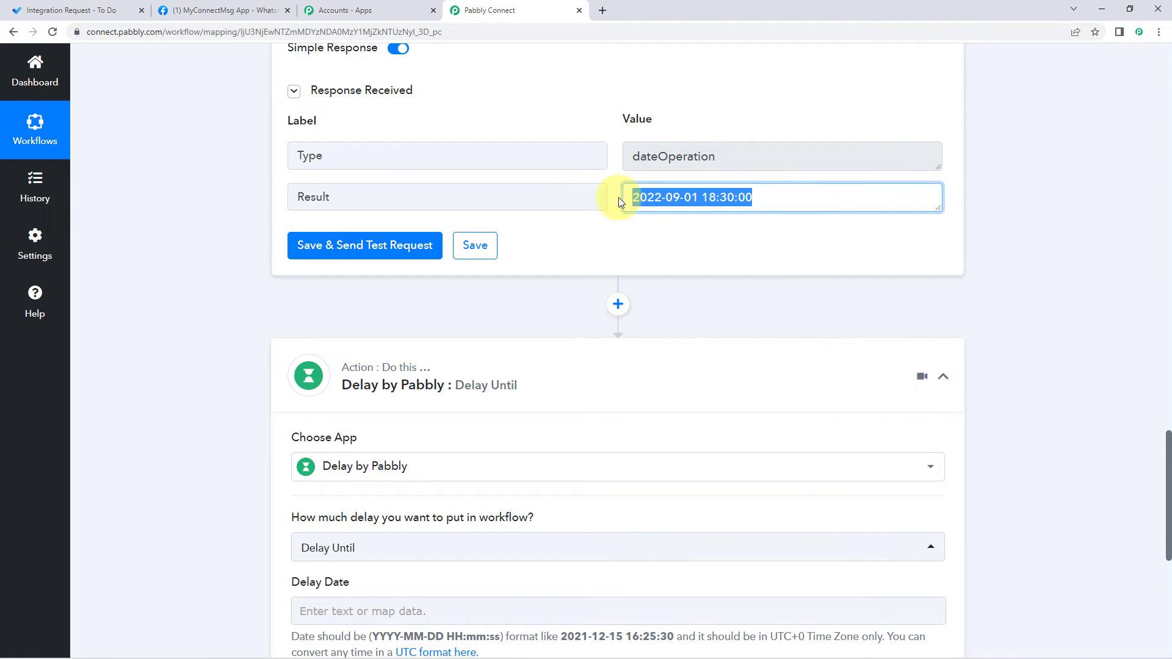
click(616, 196)
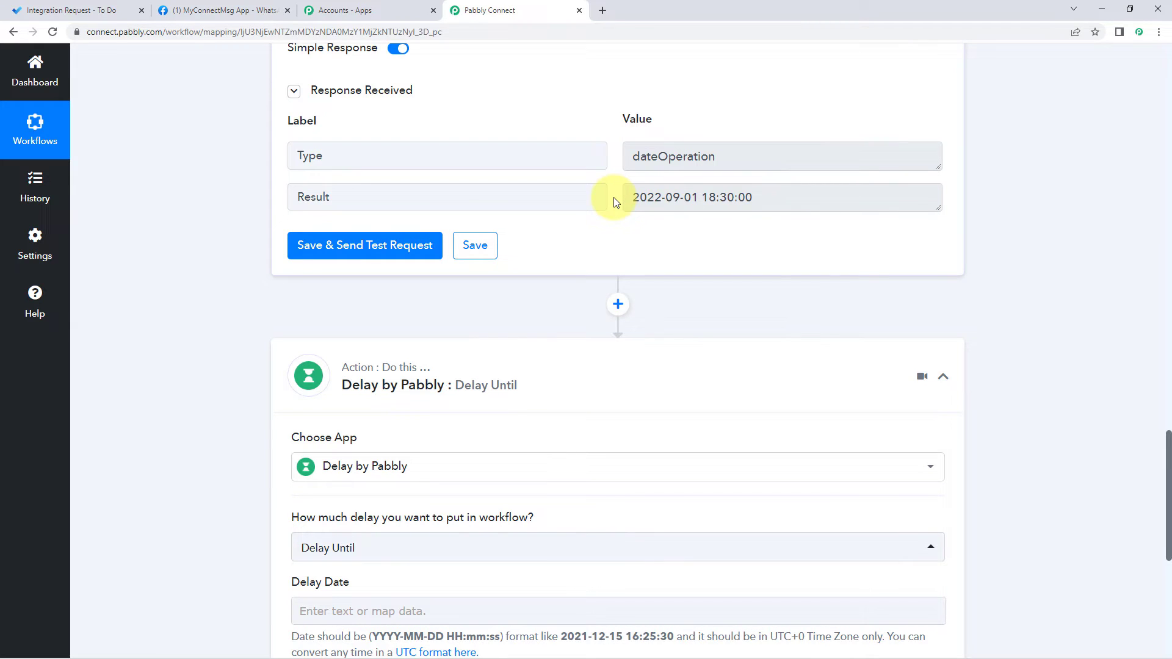
mouse_move(635, 197)
mouse_down()
mouse_move(806, 197)
mouse_move(612, 199)
mouse_up()
click(802, 199)
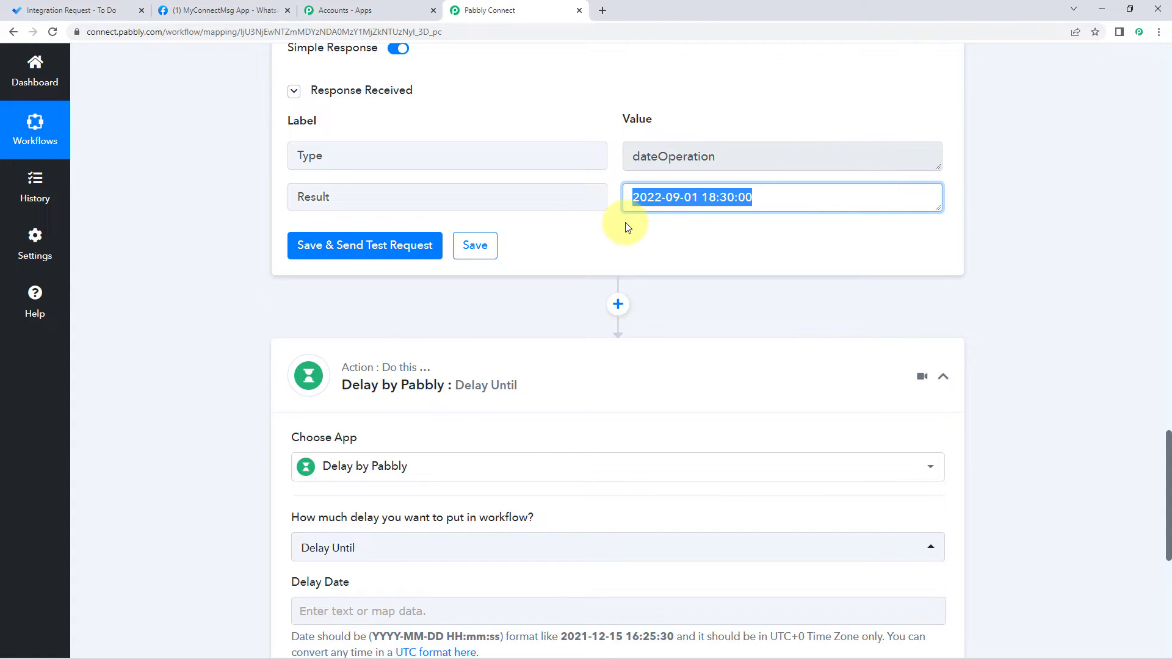
click(625, 225)
scroll(487, 319, down, 6)
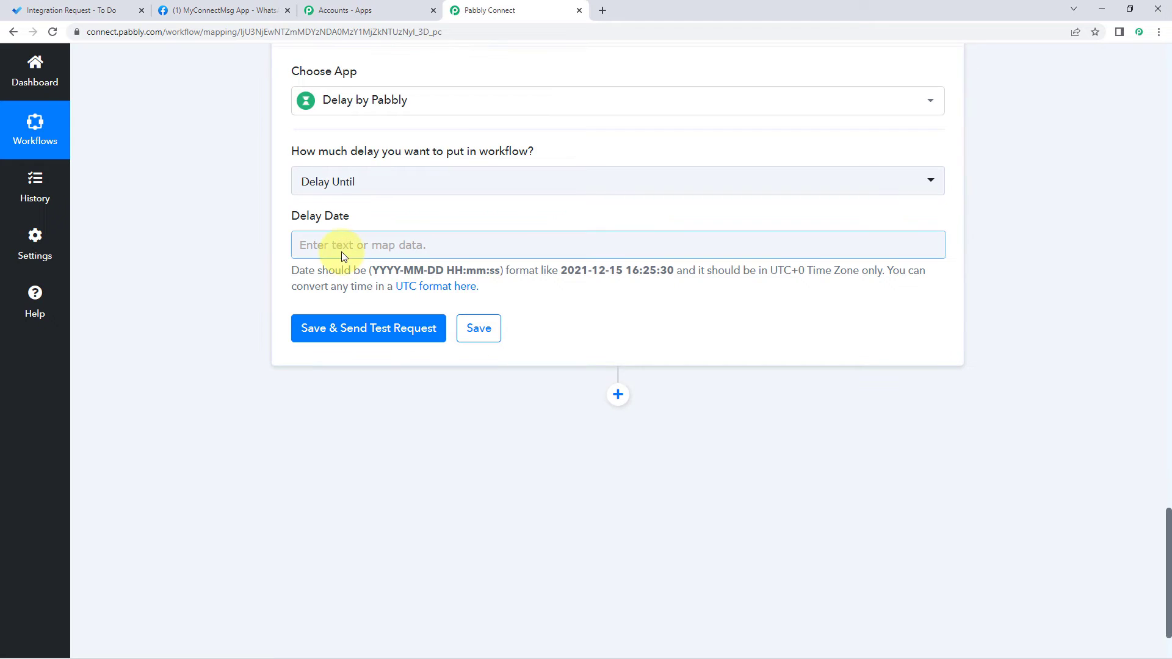
click(330, 245)
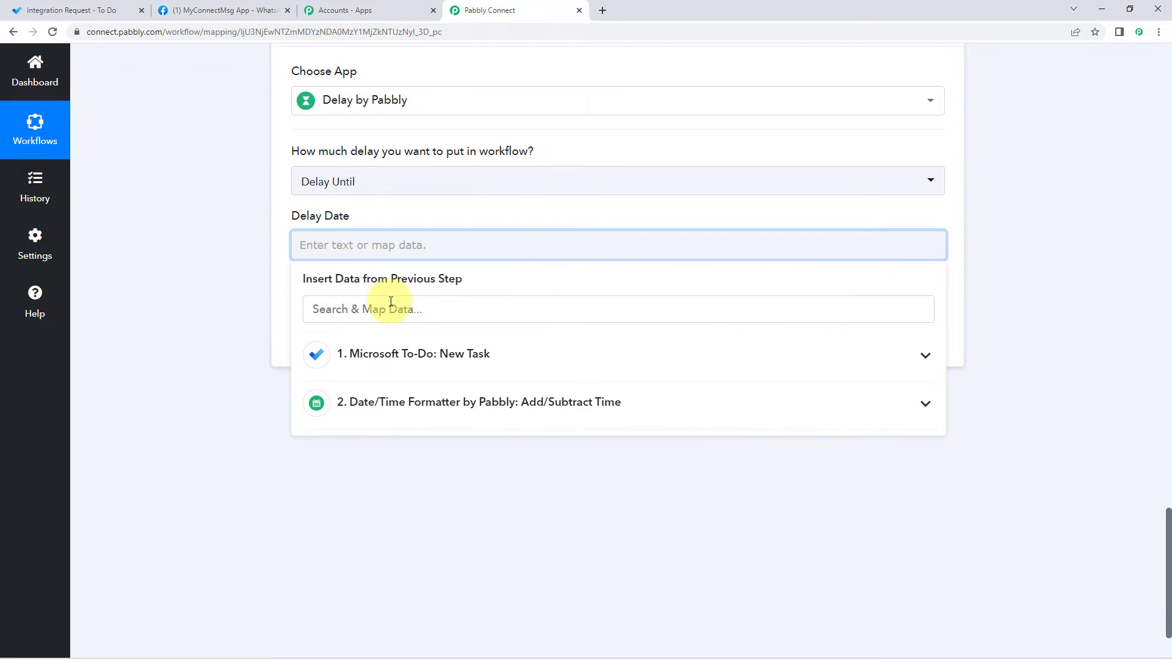
click(421, 404)
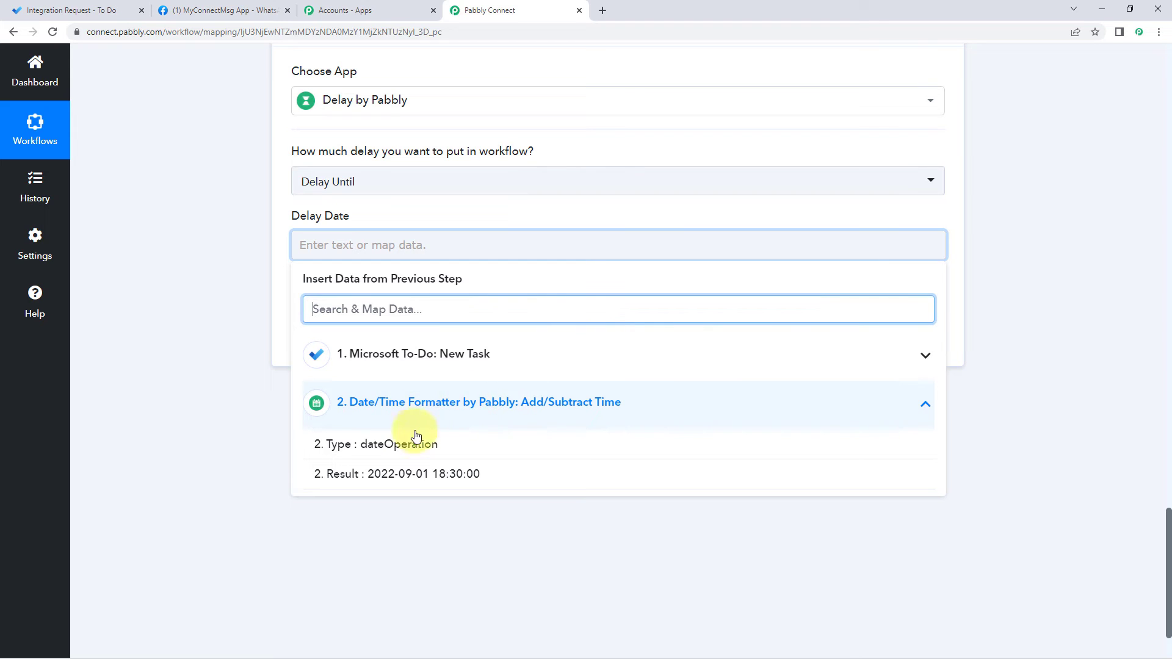
click(271, 317)
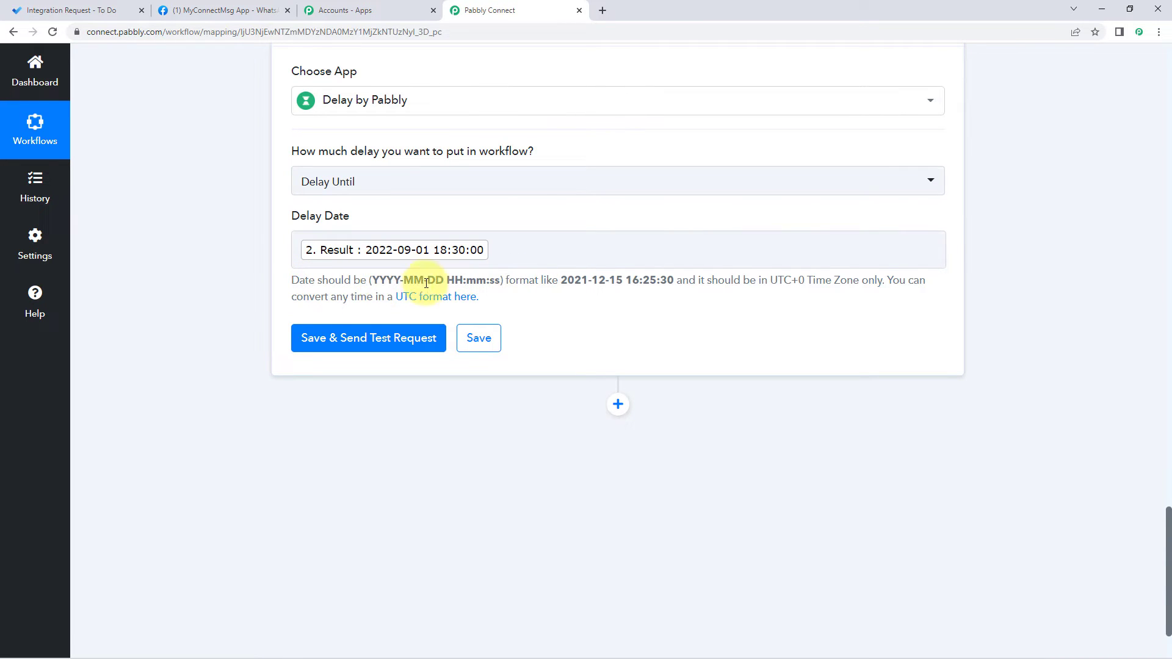
Step: Highlight the Delay Date help notes on the required date format and time zone
drag(373, 280, 524, 279)
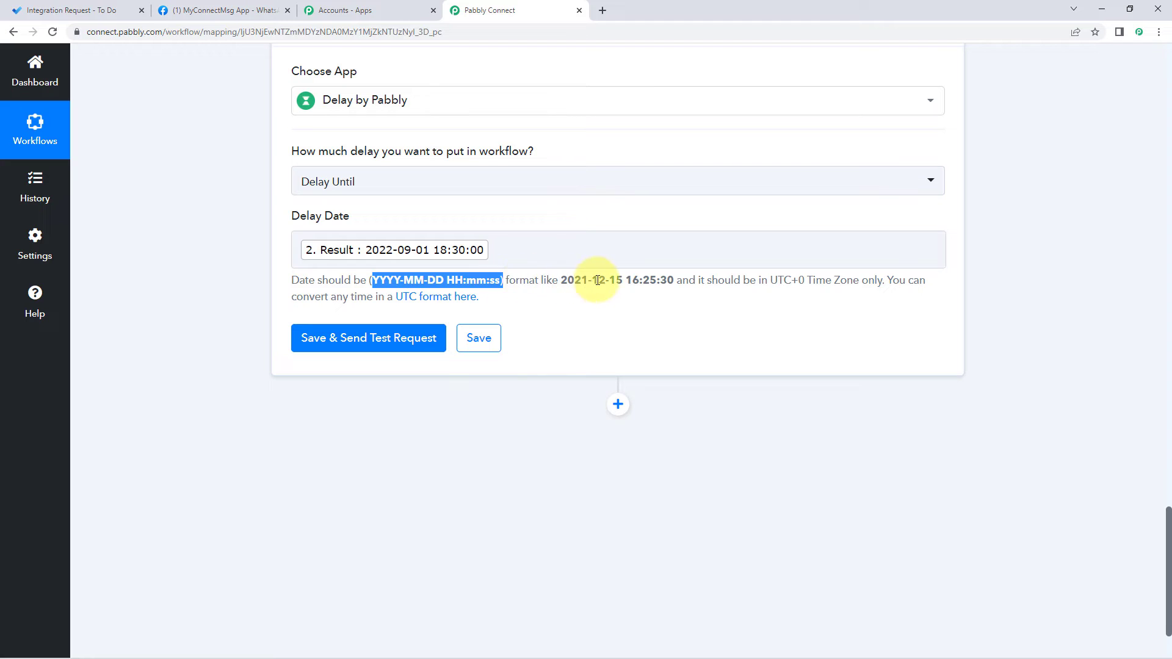
click(798, 306)
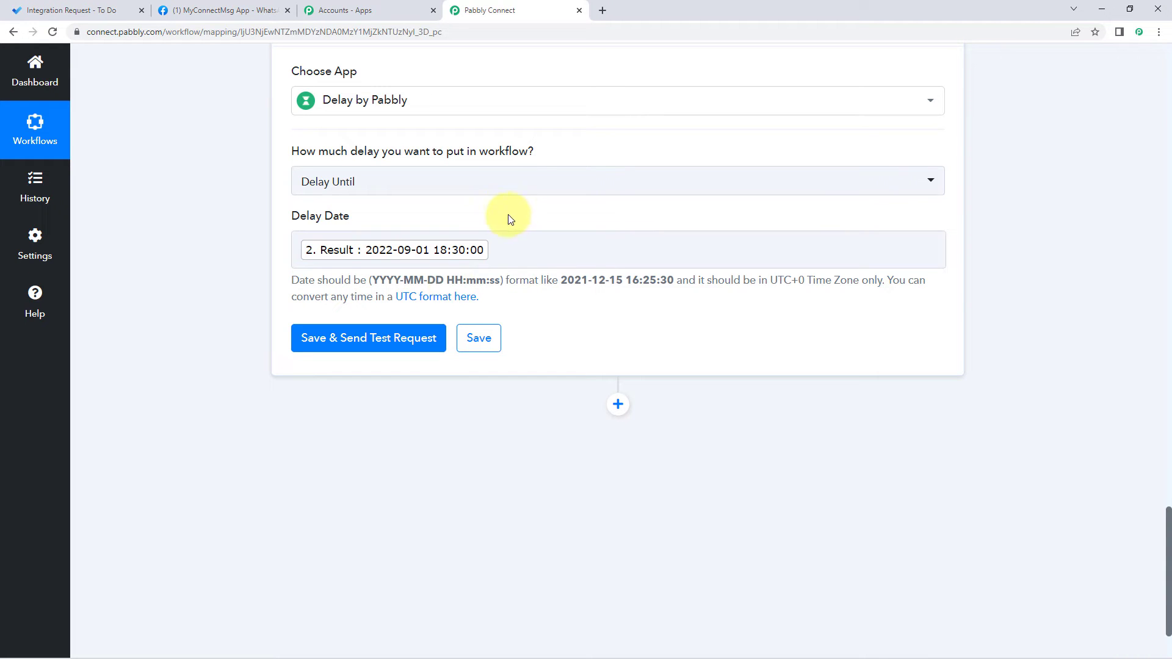
drag(372, 281, 499, 282)
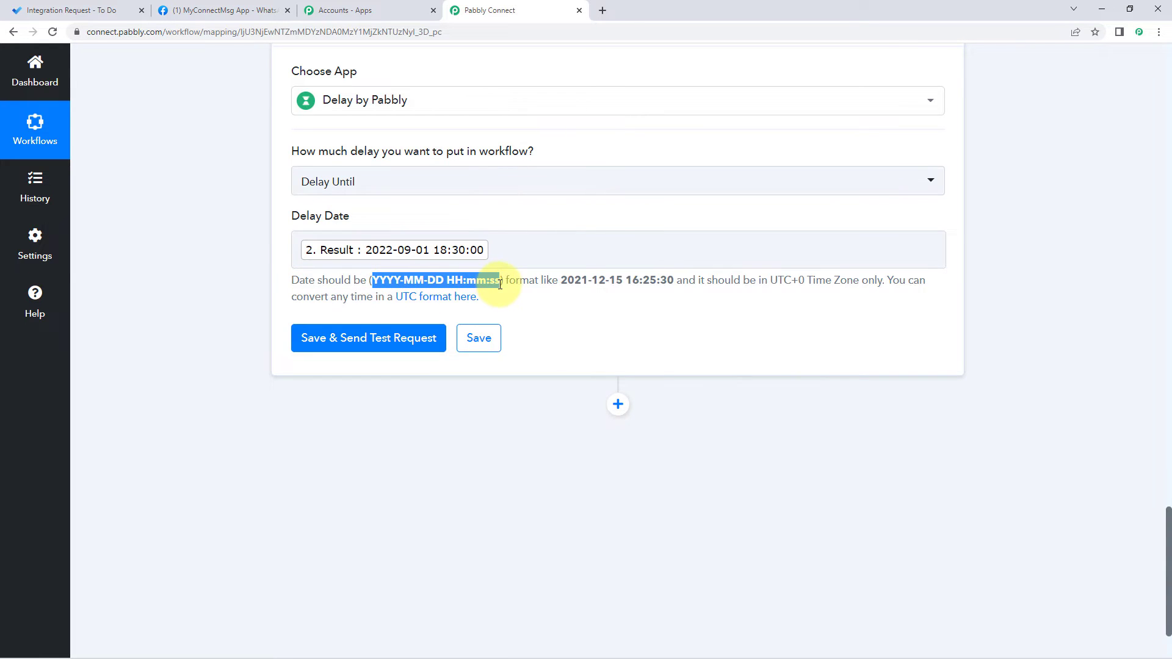
scroll(570, 264, up, 7)
scroll(573, 312, up, 4)
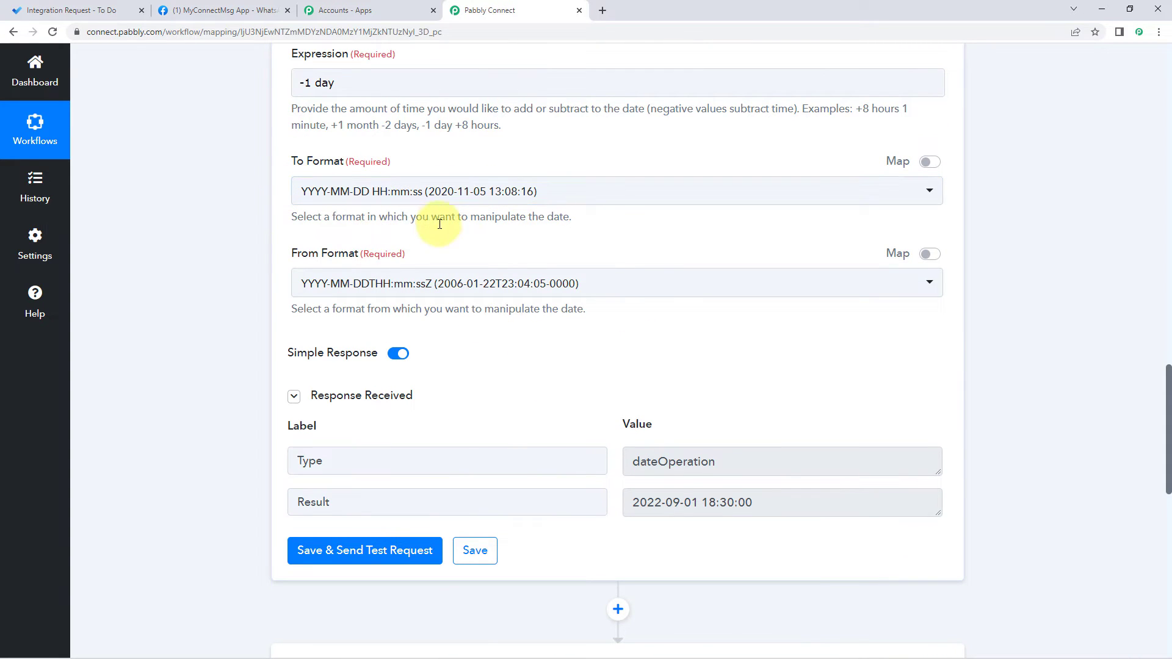
scroll(440, 244, up, 2)
scroll(499, 288, up, 1)
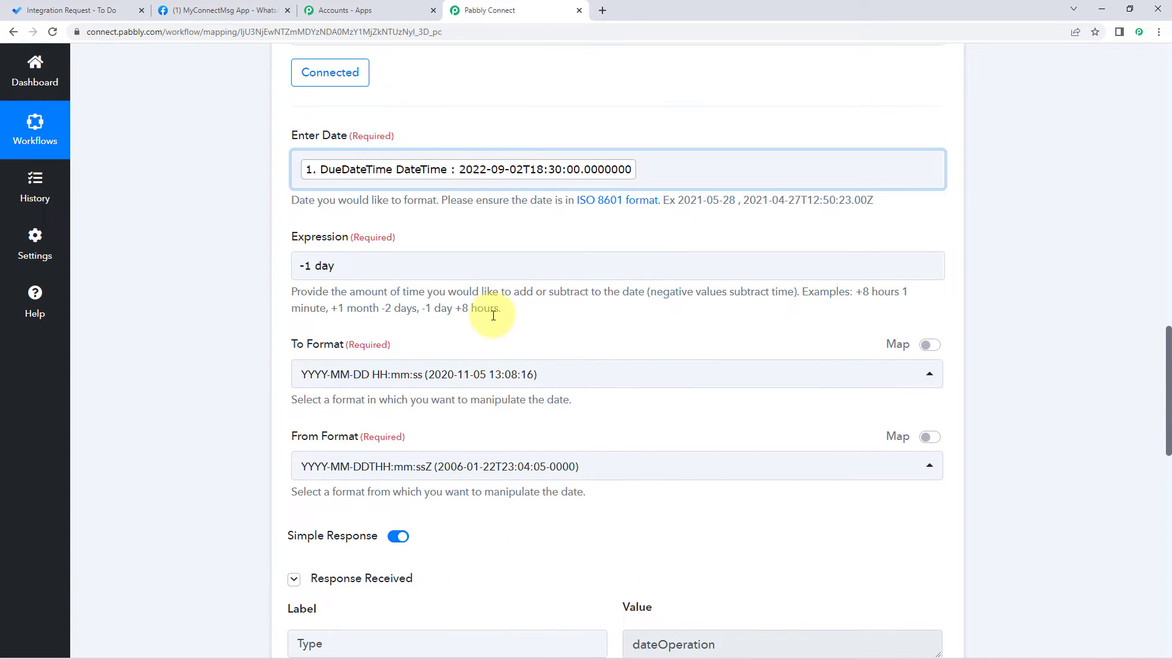
scroll(492, 336, down, 15)
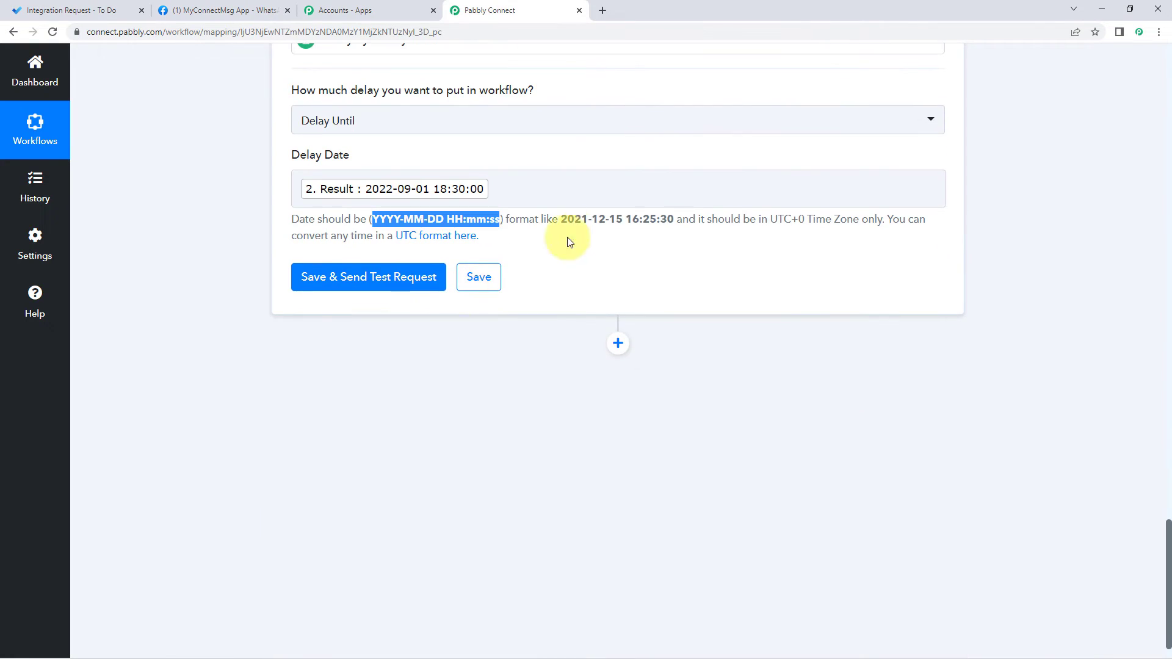
click(568, 242)
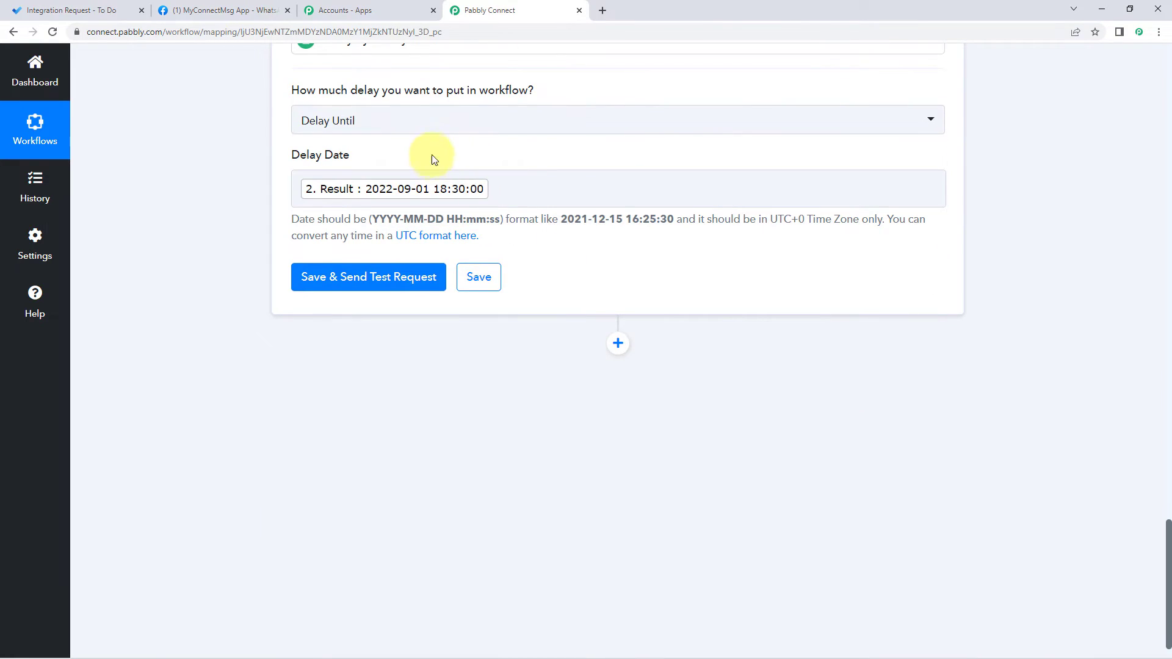
click(323, 275)
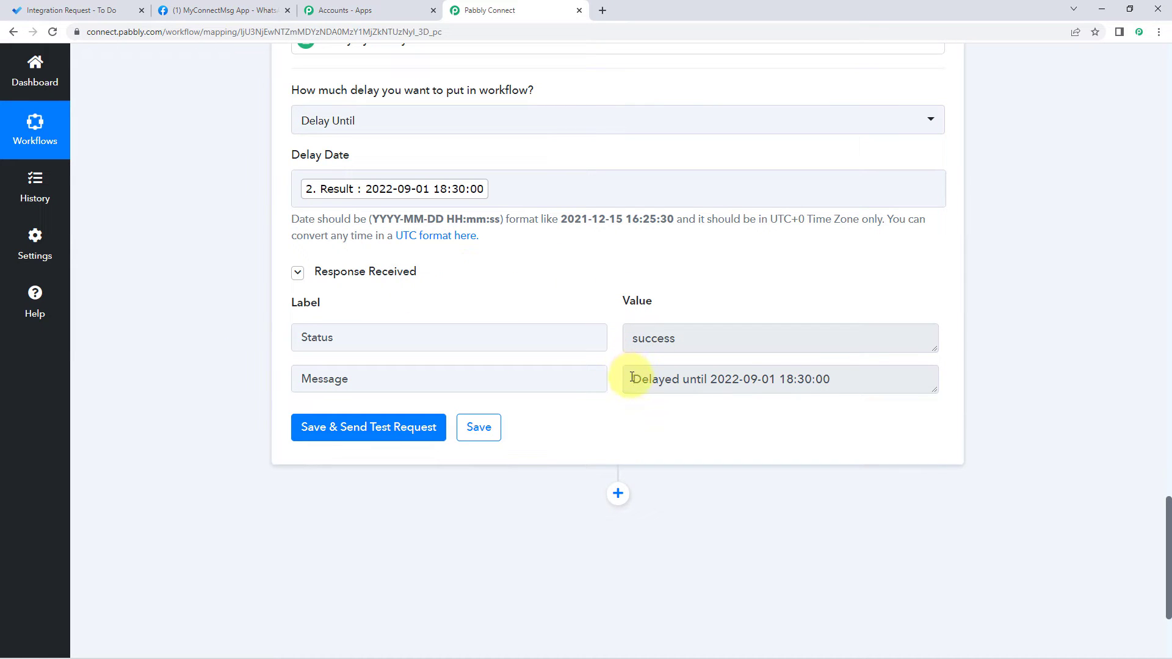
drag(633, 380, 842, 382)
click(842, 382)
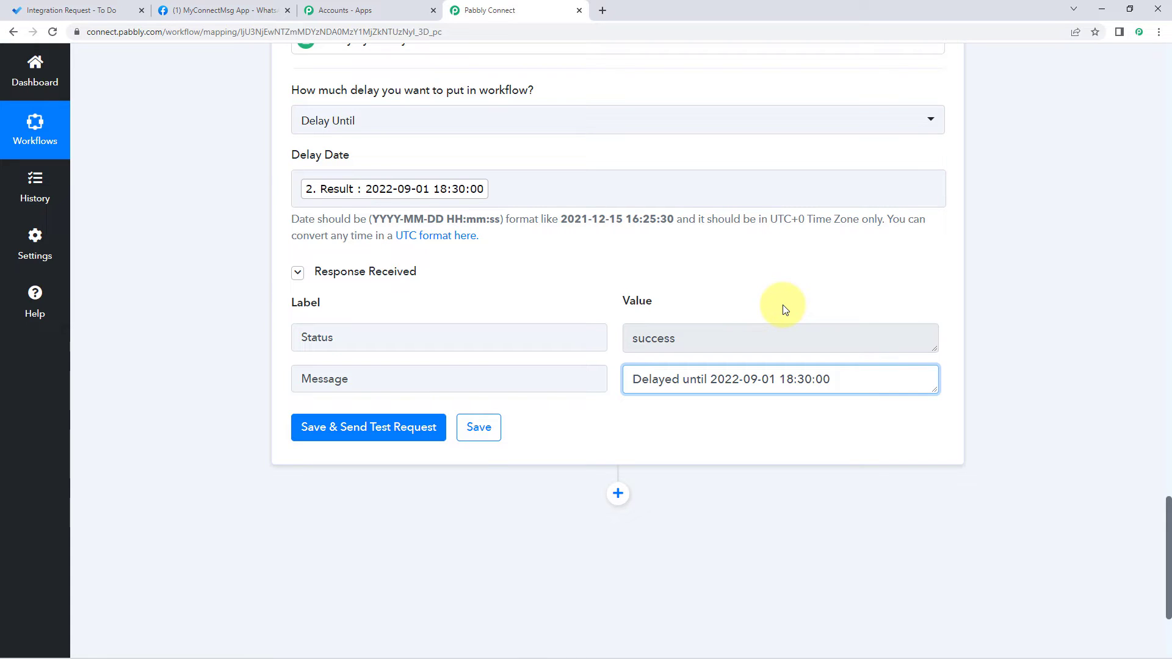
click(723, 307)
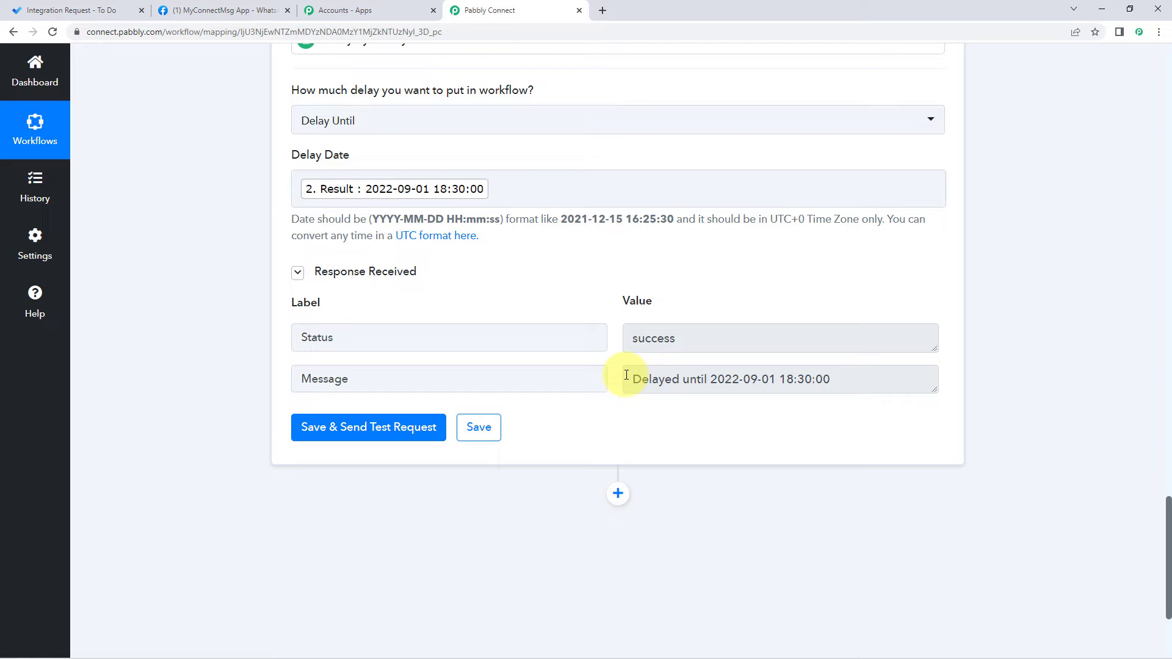
scroll(626, 375, down, 3)
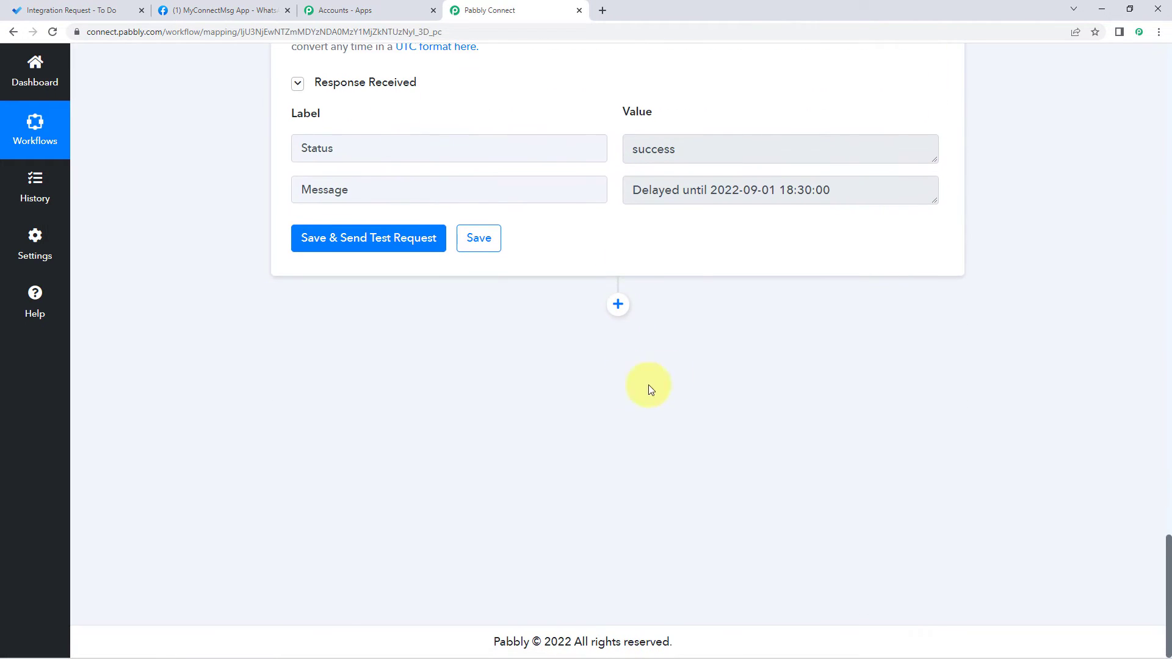
Step: Add a WhatsApp Cloud API step using Send Template Message and begin connecting an account
click(618, 305)
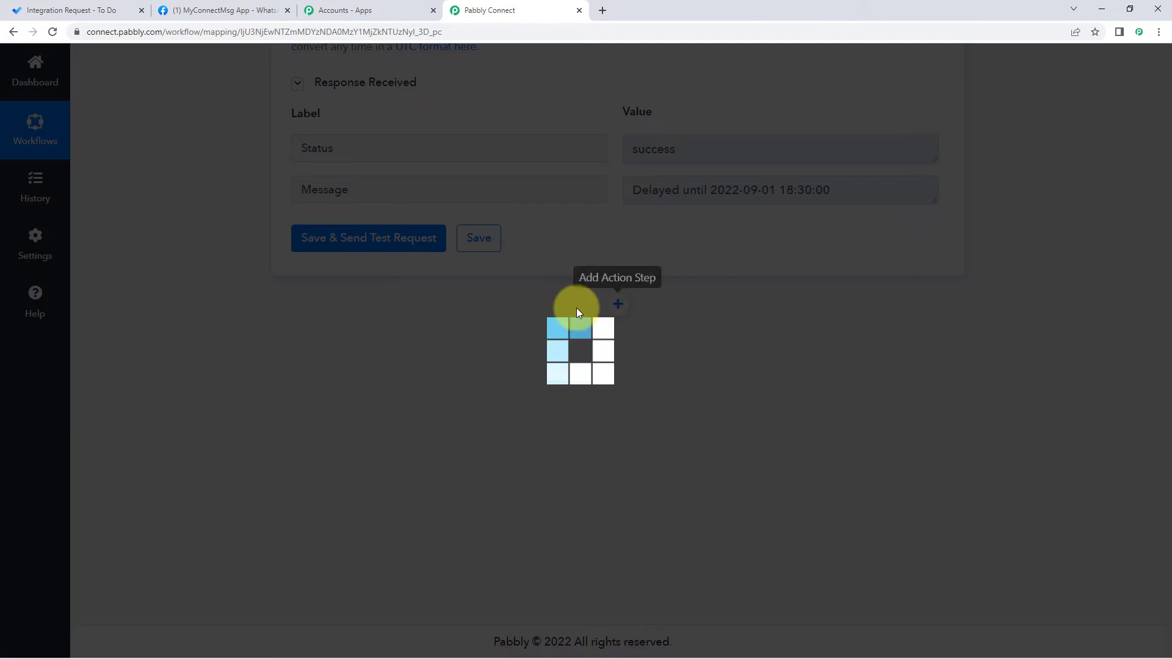
scroll(374, 287, down, 4)
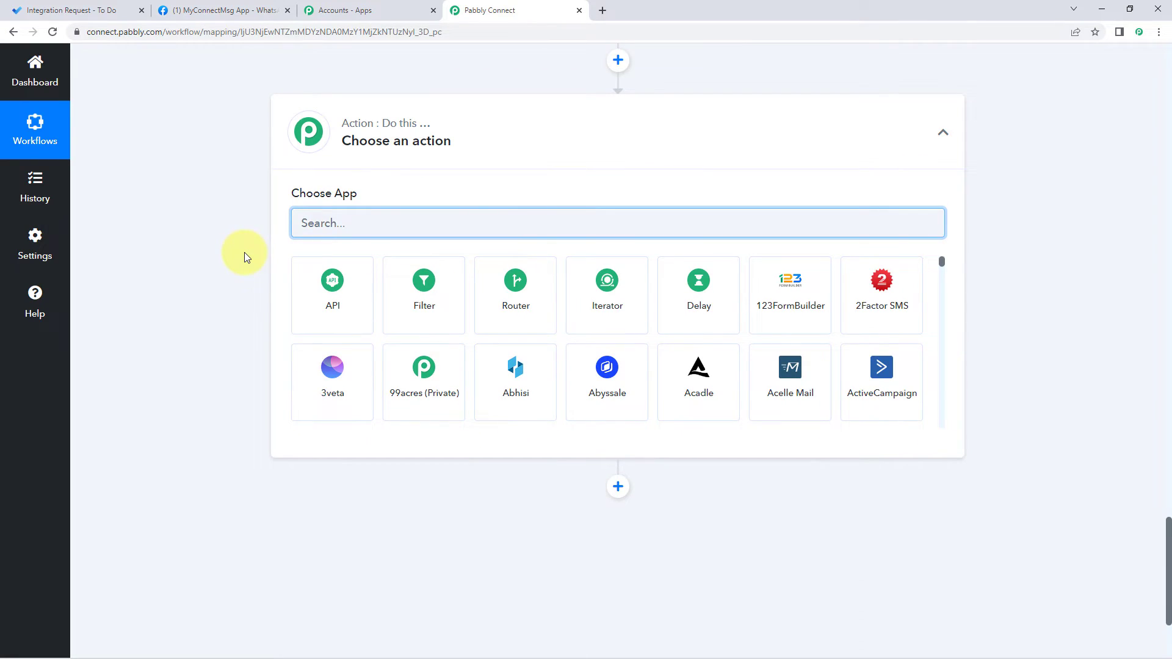
text(WhatsApp)
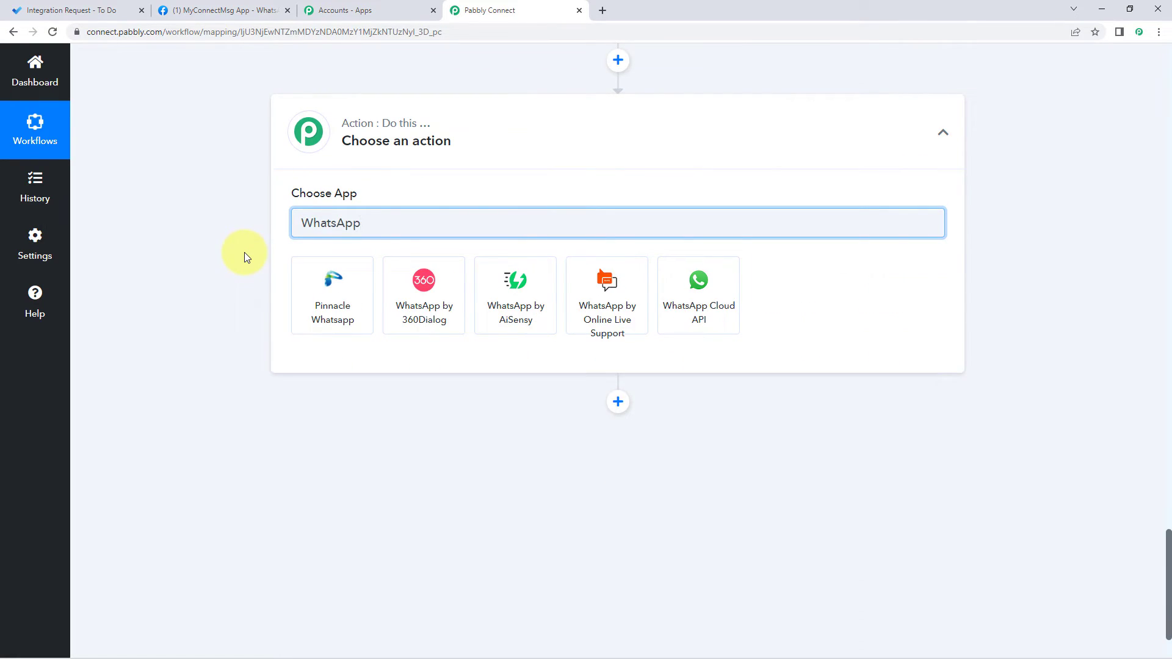
click(702, 291)
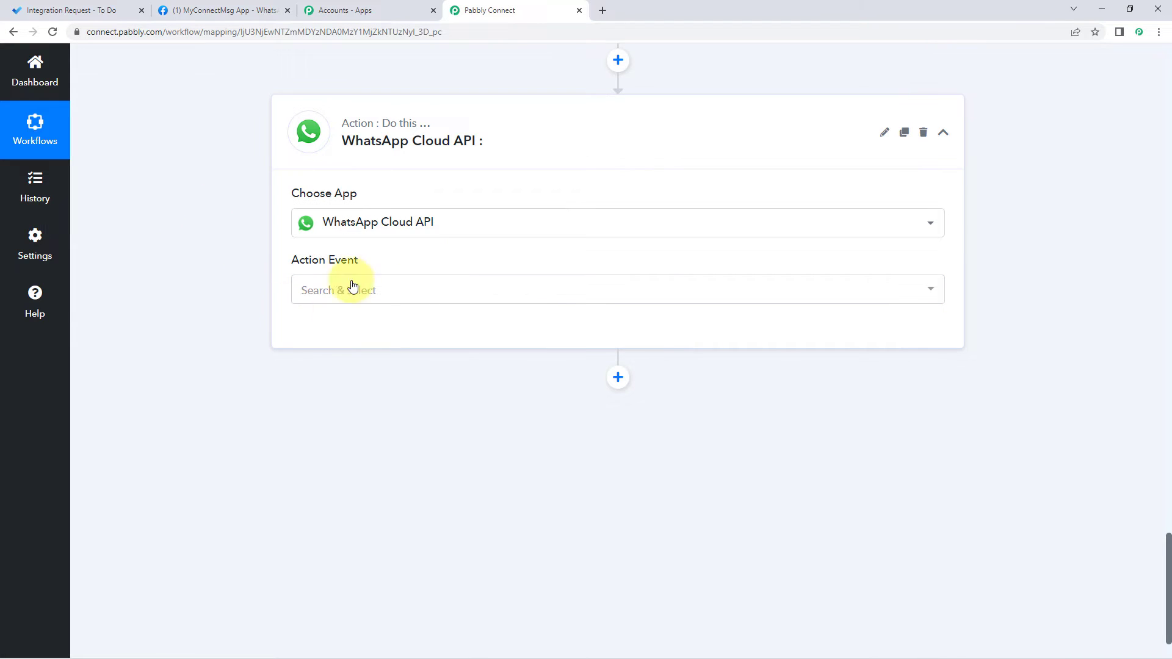
click(405, 292)
click(421, 374)
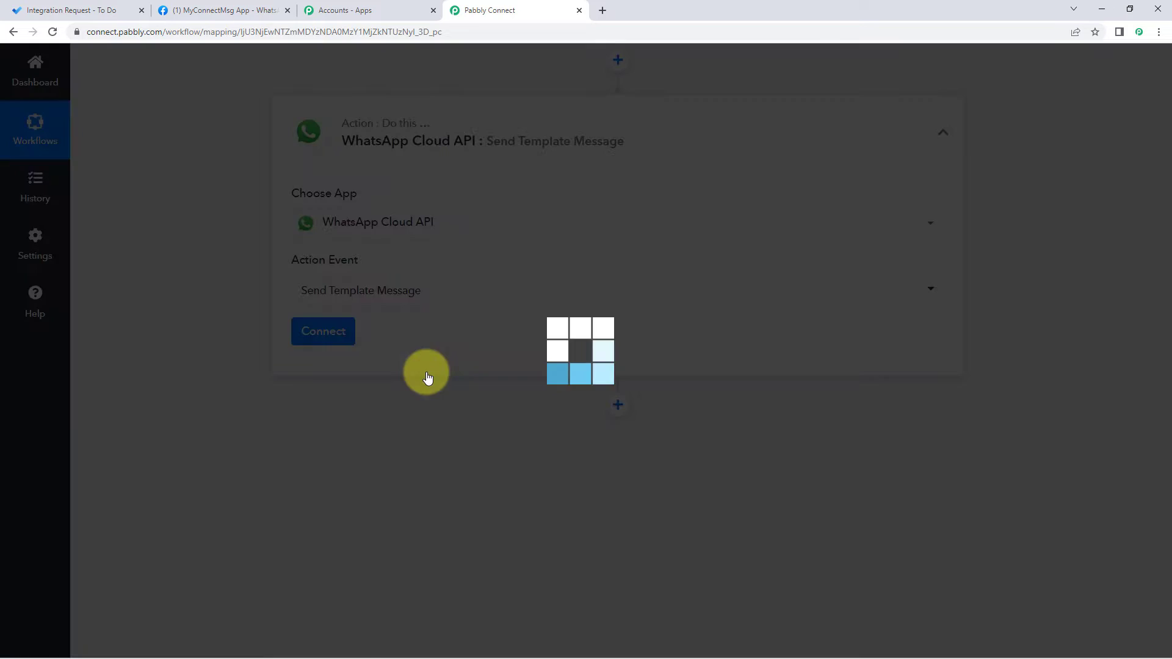
click(333, 338)
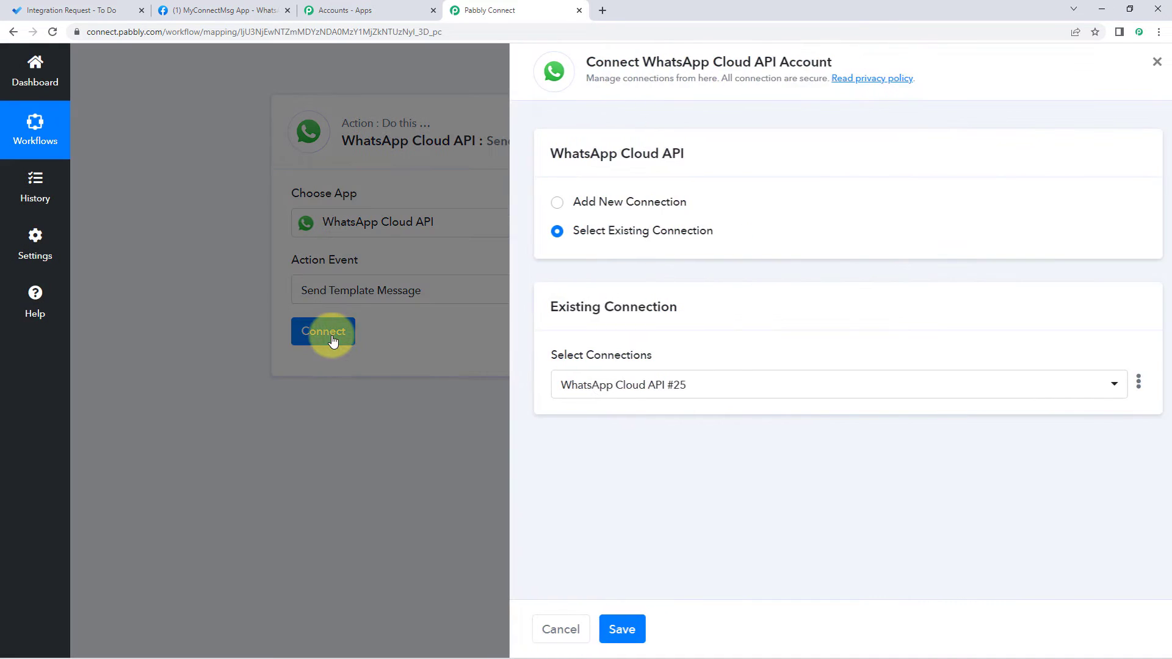
Step: Choose Add New Connection, giving WhatsApp Cloud API #26 with empty Token and ID fields
click(552, 203)
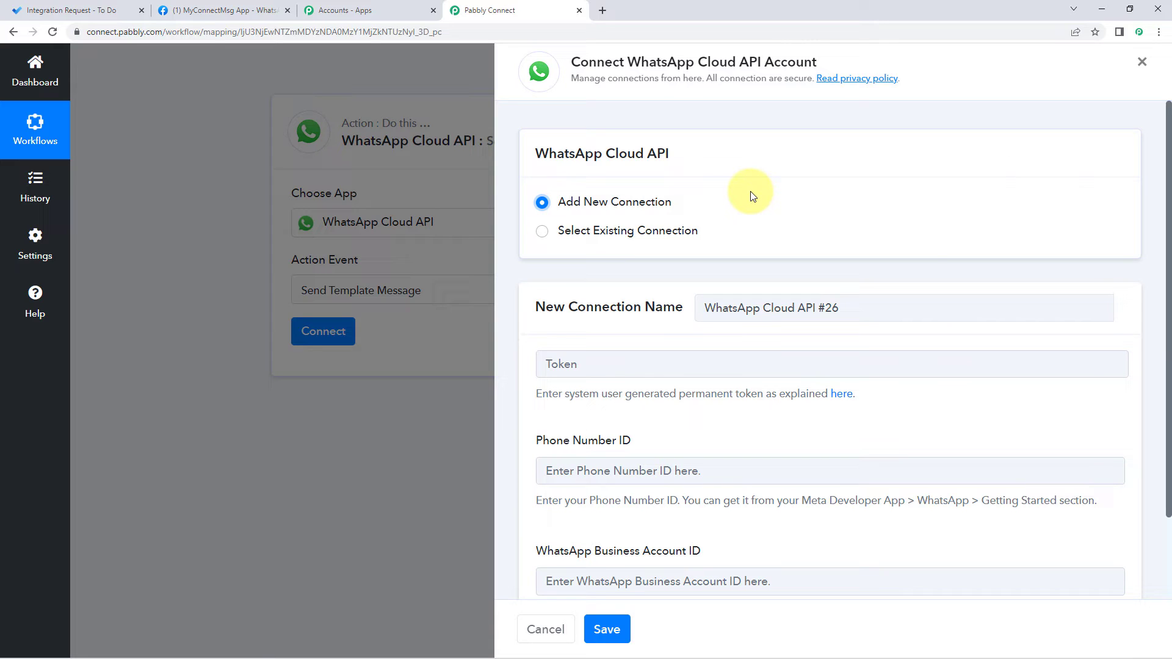
scroll(751, 195, down, 2)
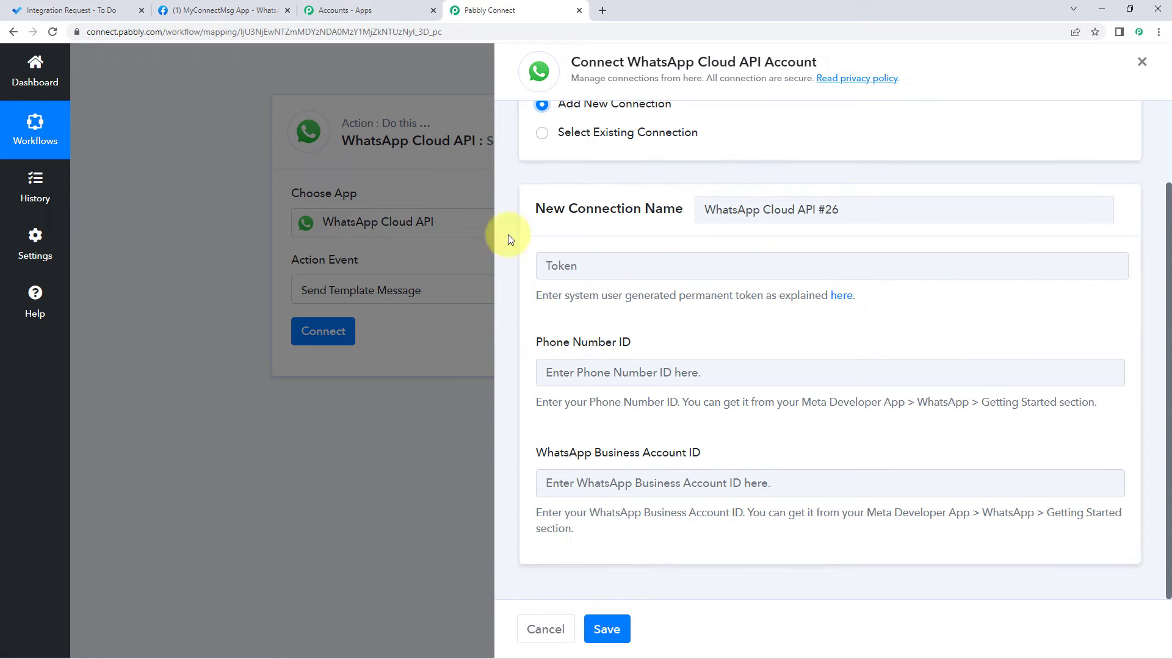
Step: Copy the Phone number ID from Meta's Getting Started page into the Phone Number ID field
click(214, 8)
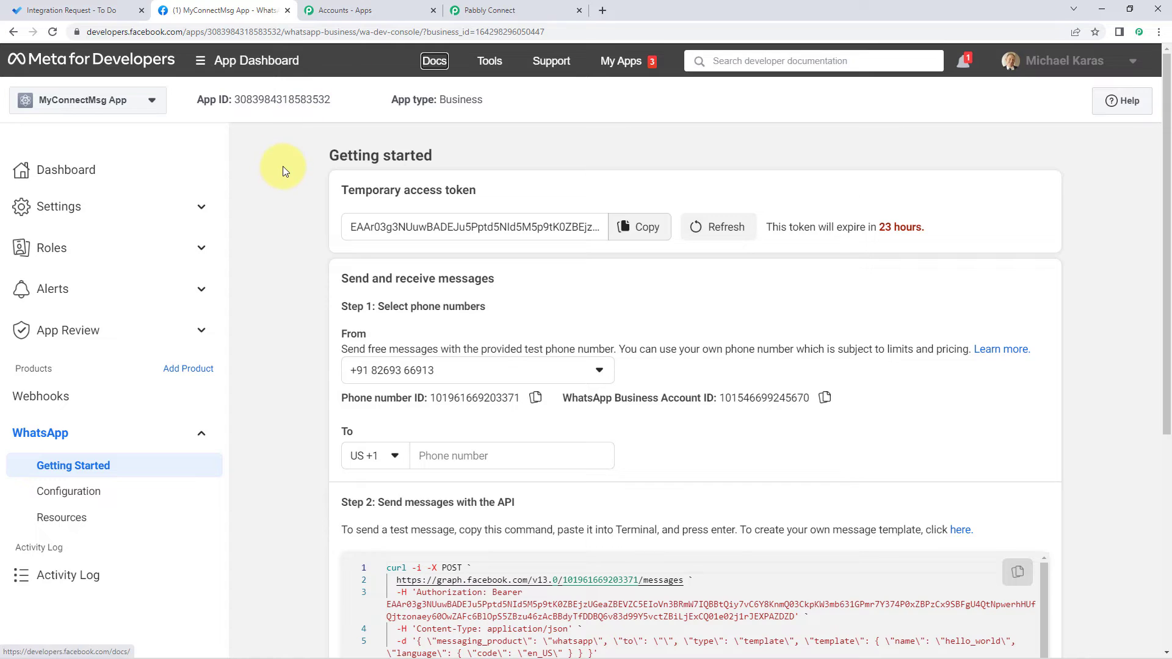
scroll(283, 166, down, 1)
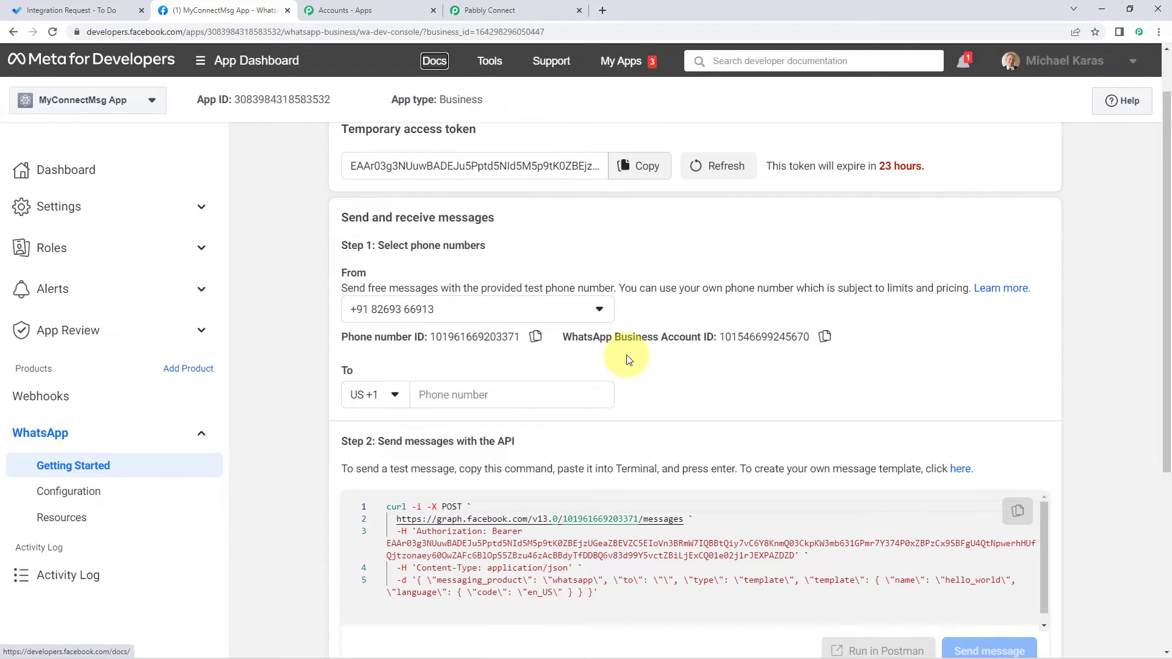
click(531, 344)
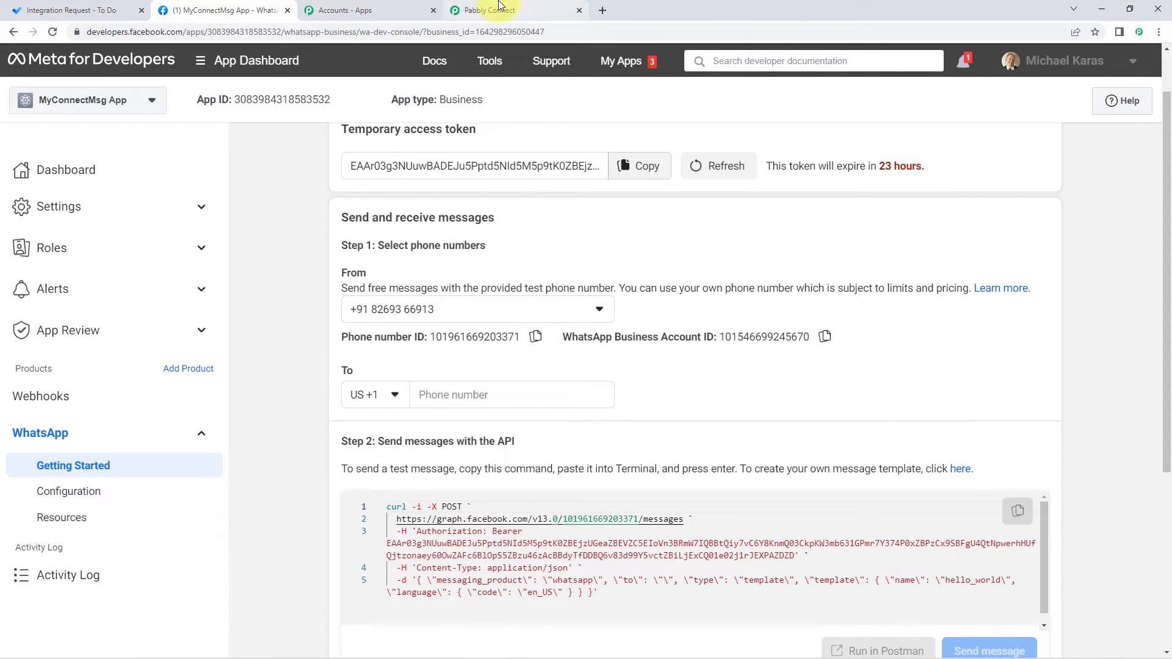
click(507, 11)
click(577, 377)
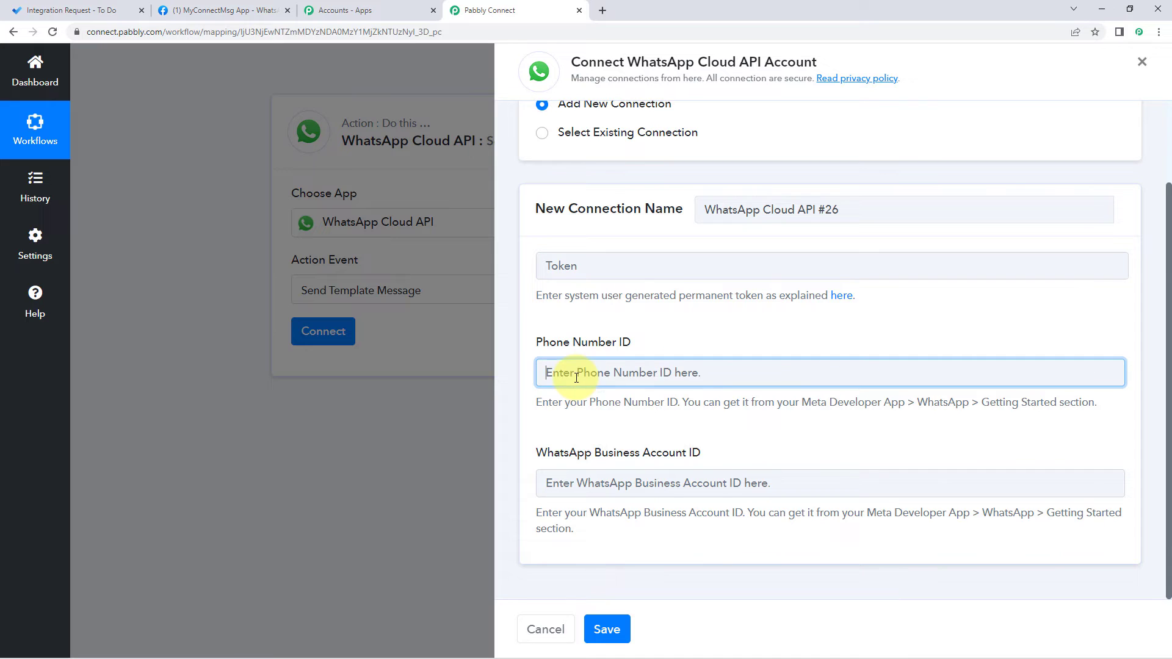
right_click(576, 377)
click(603, 480)
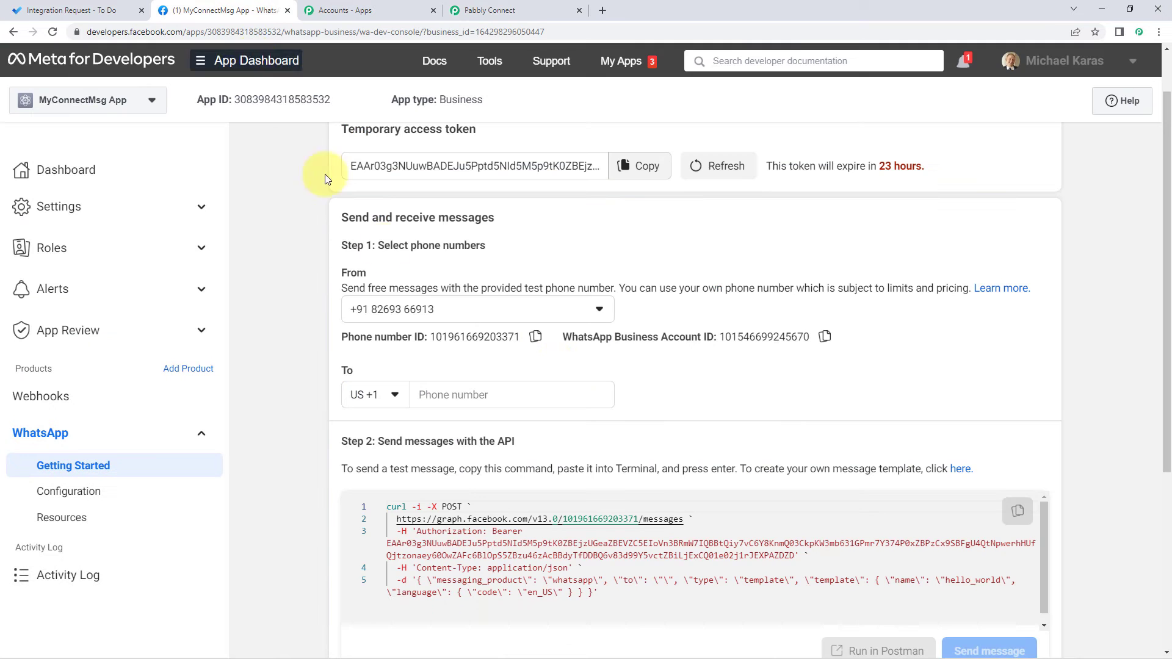
Step: Copy the WhatsApp Business Account ID from Meta into the connection's account ID field
click(245, 10)
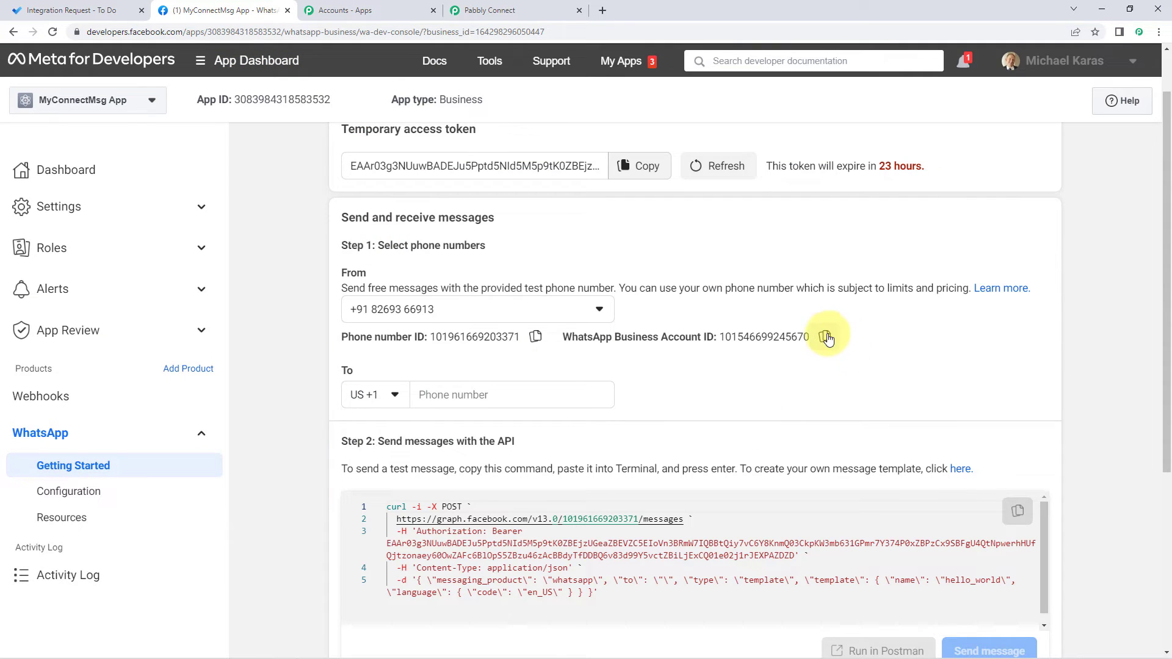
click(825, 336)
click(495, 10)
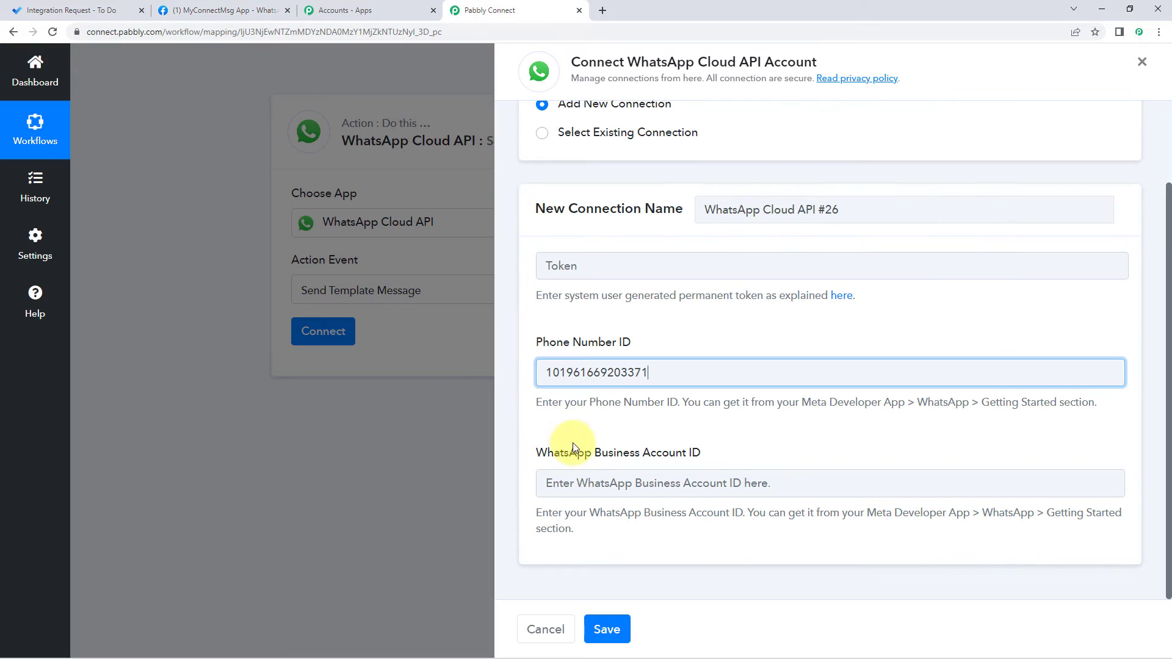
click(556, 479)
right_click(555, 479)
click(590, 377)
click(608, 349)
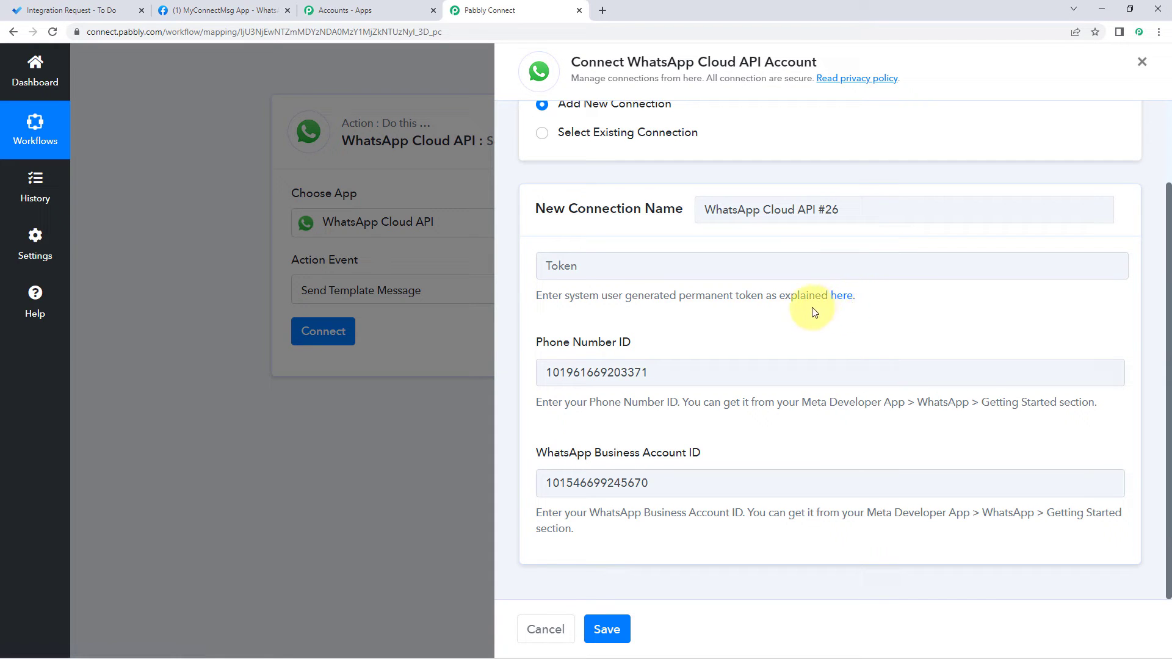
Step: Point out the temporary access token section on Meta's WhatsApp setup page, then return
click(202, 10)
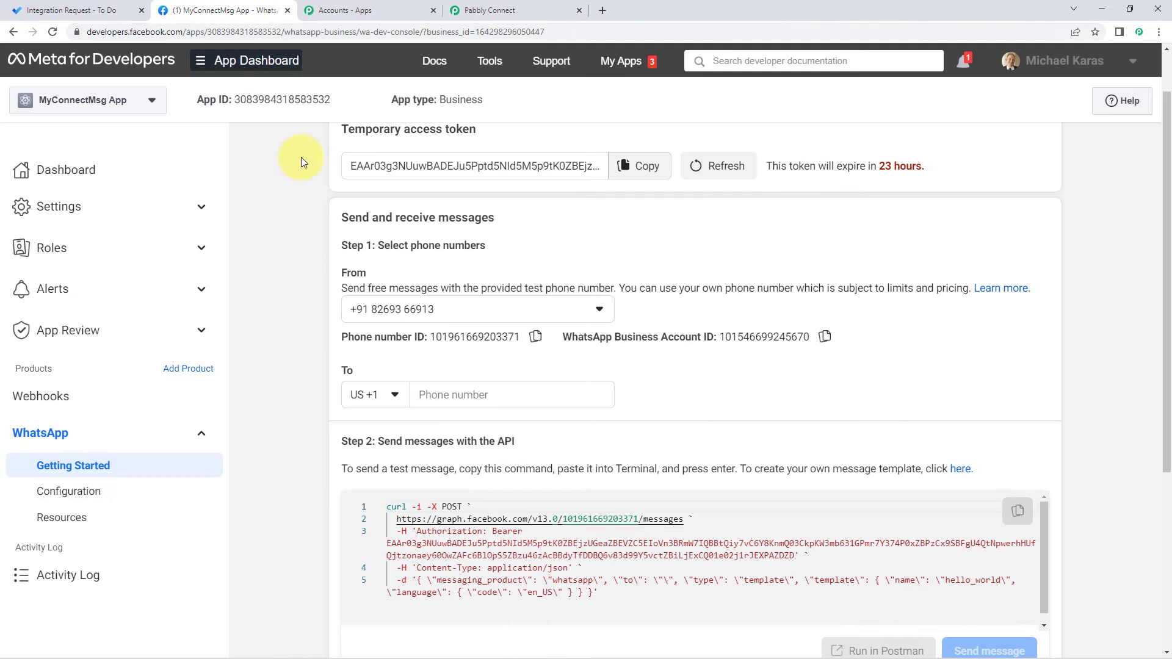
scroll(278, 204, up, 1)
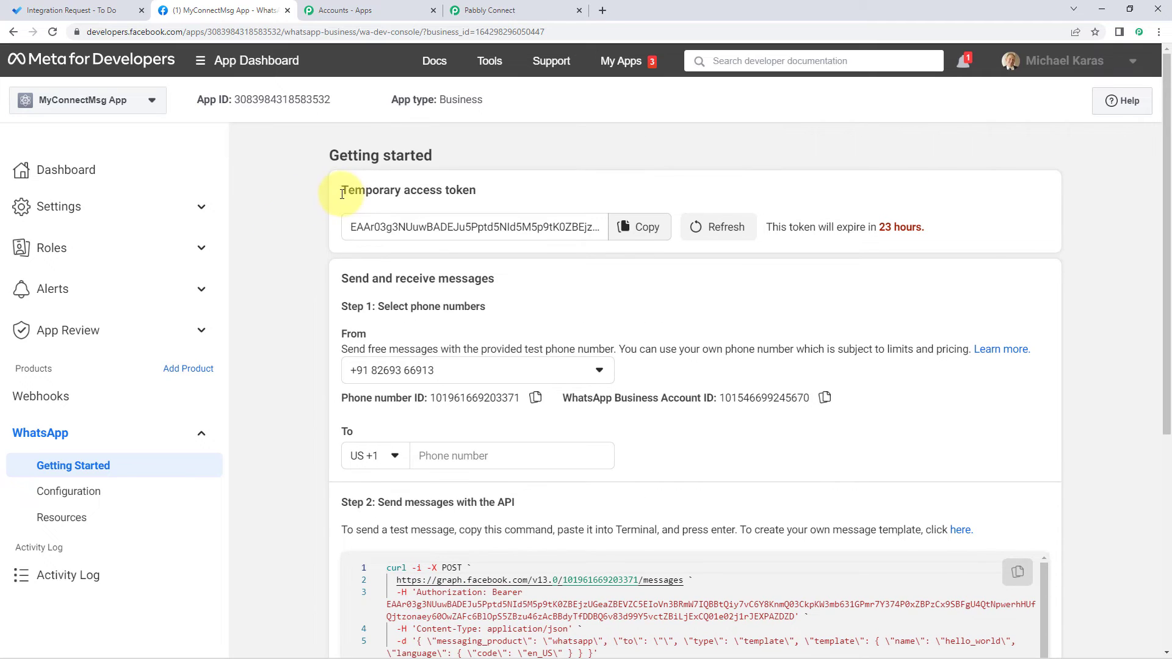
drag(339, 190, 495, 200)
click(495, 199)
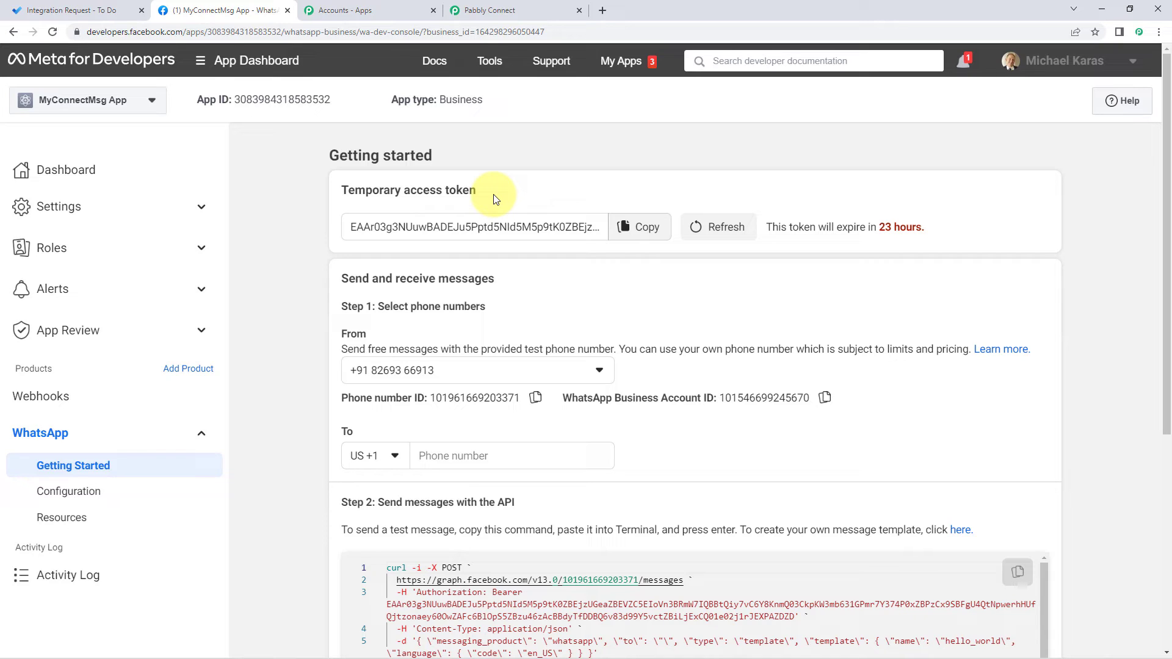
click(542, 9)
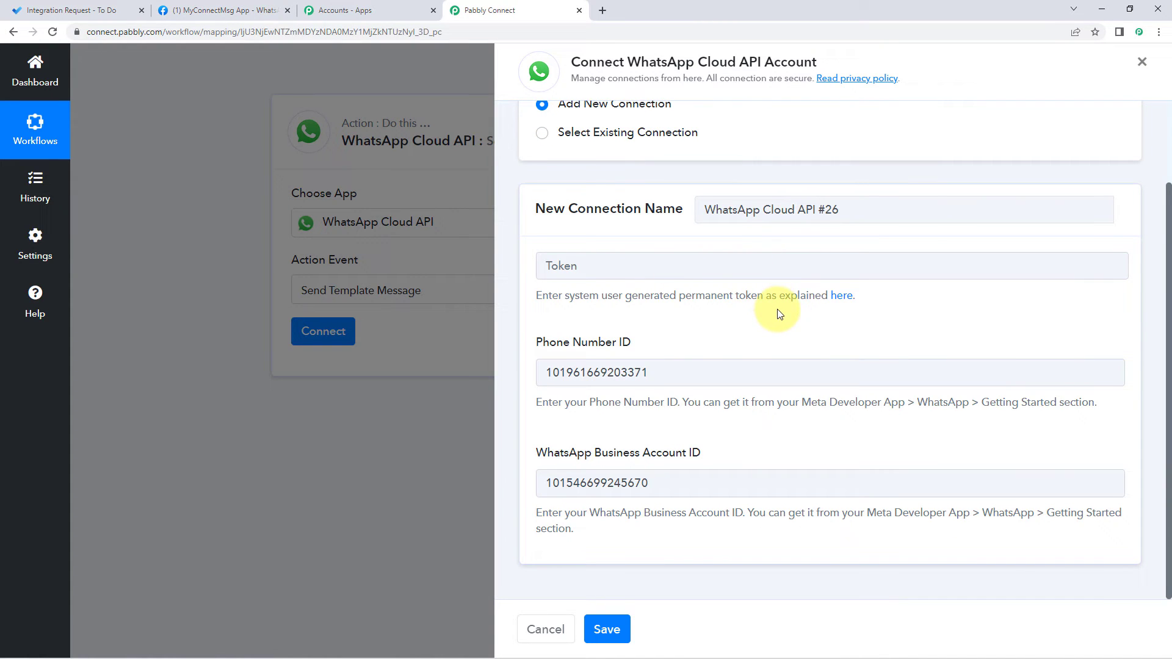
Step: Browse the Pabbly Forum thread's videos on generating a permanent WhatsApp token, then return
click(845, 297)
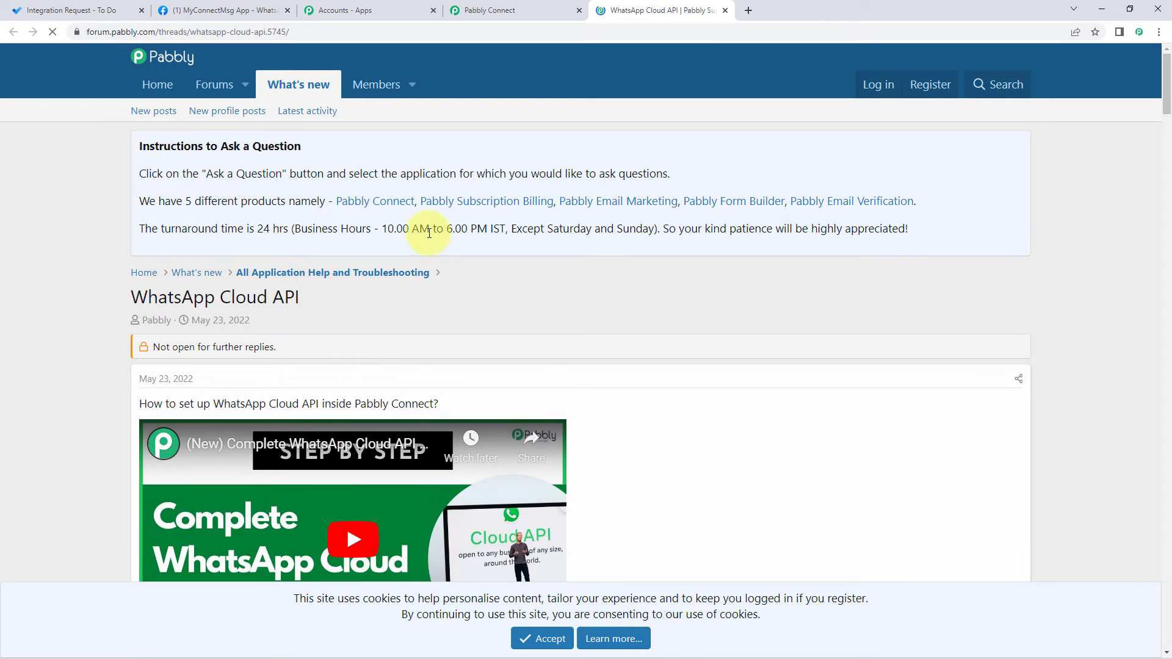
scroll(667, 266, down, 2)
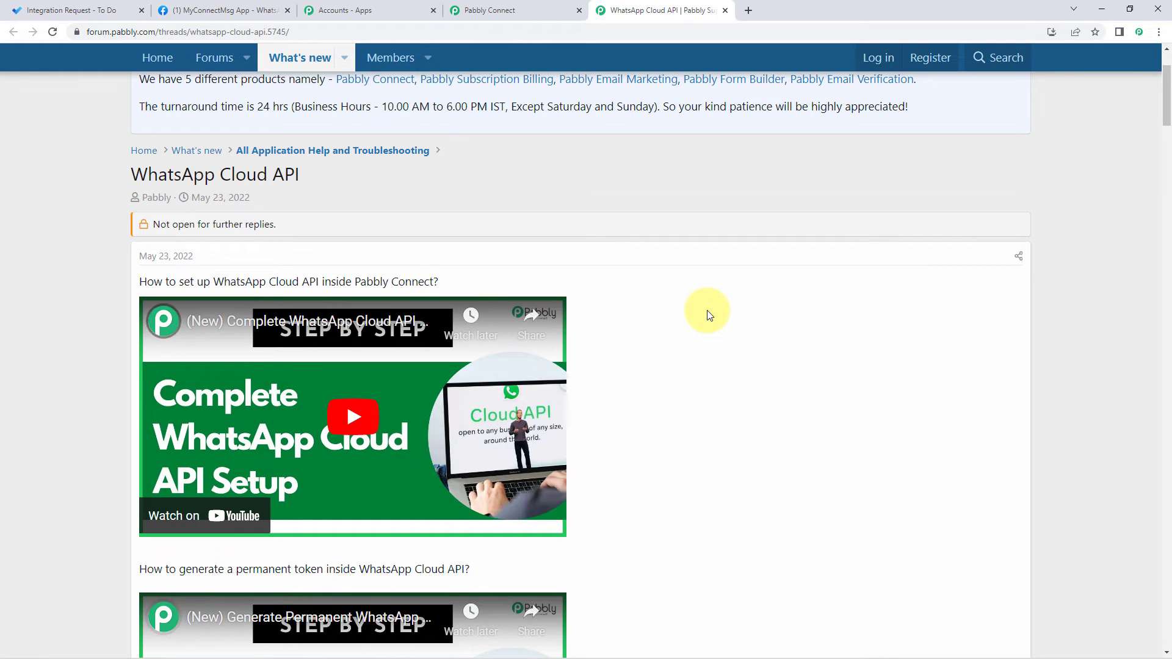
scroll(708, 314, down, 6)
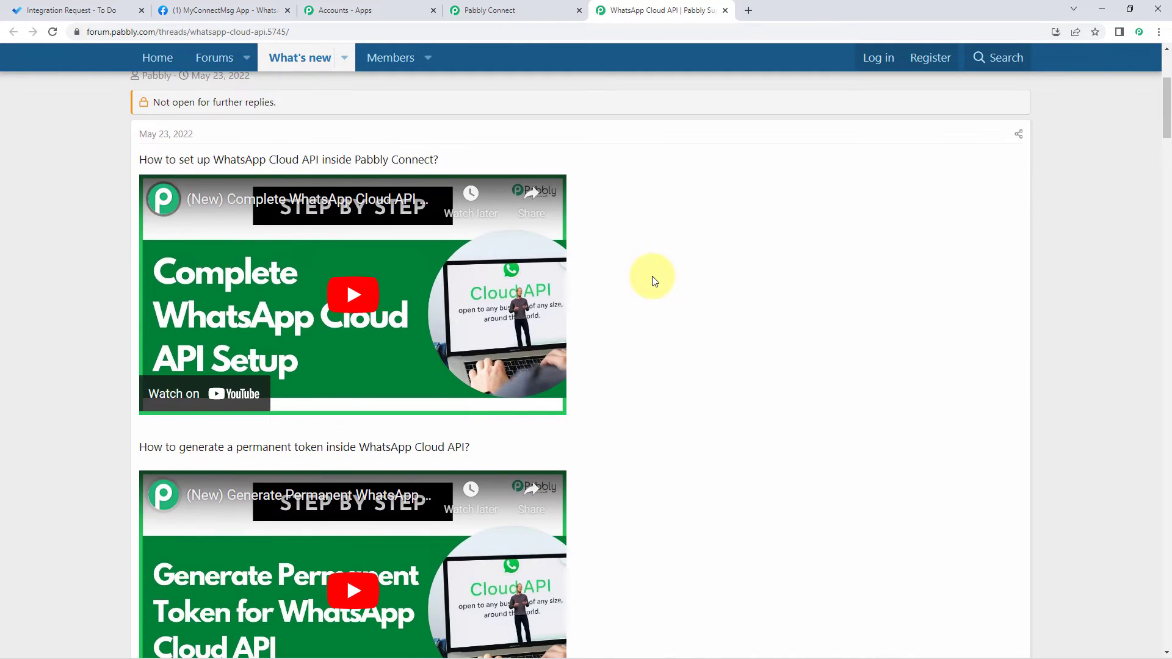
scroll(653, 279, down, 1)
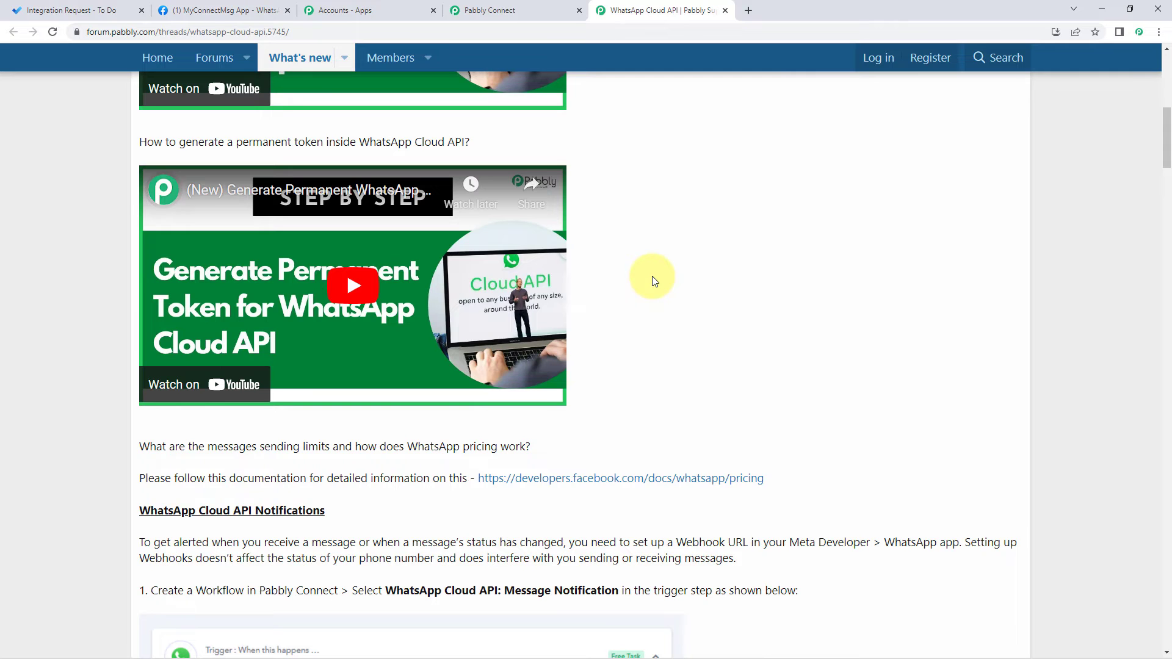
scroll(653, 279, down, 2)
scroll(652, 279, up, 5)
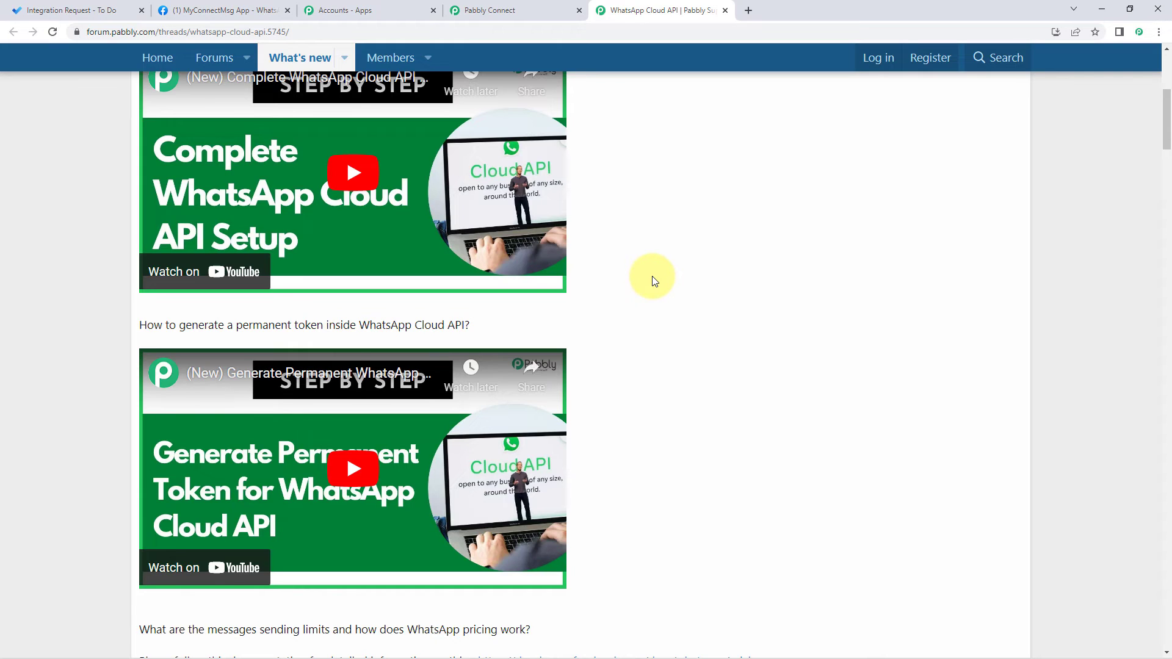
click(514, 7)
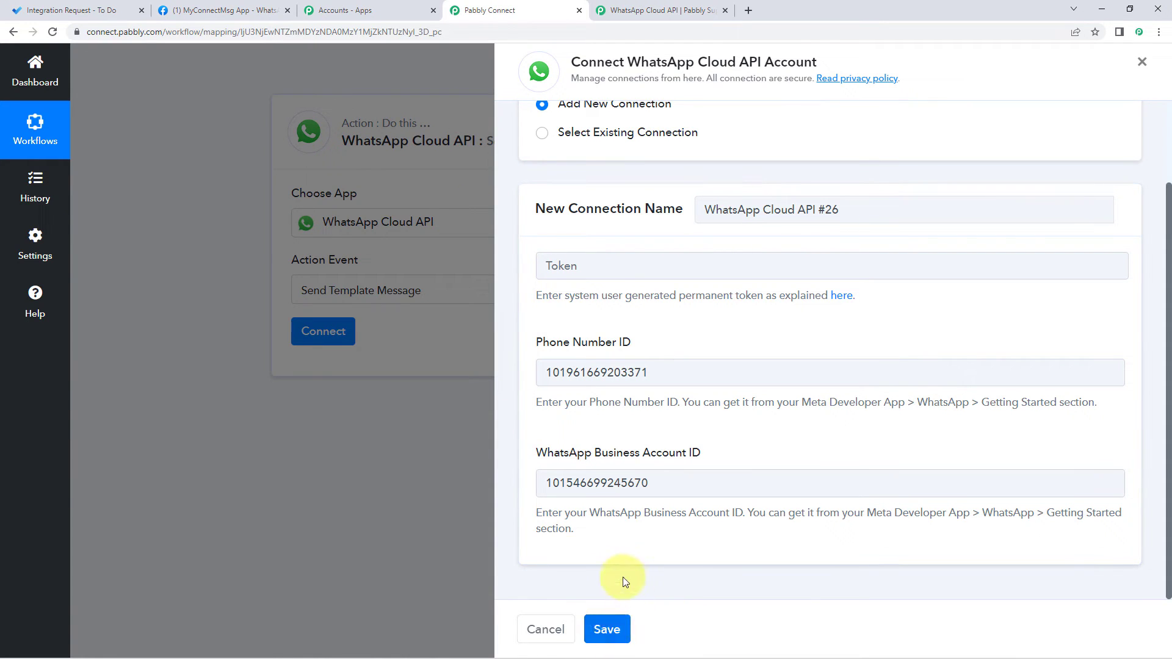
Step: Switch to the existing WhatsApp Cloud API #25 connection and save it, loading the template fields
scroll(591, 548, up, 1)
scroll(591, 548, up, 2)
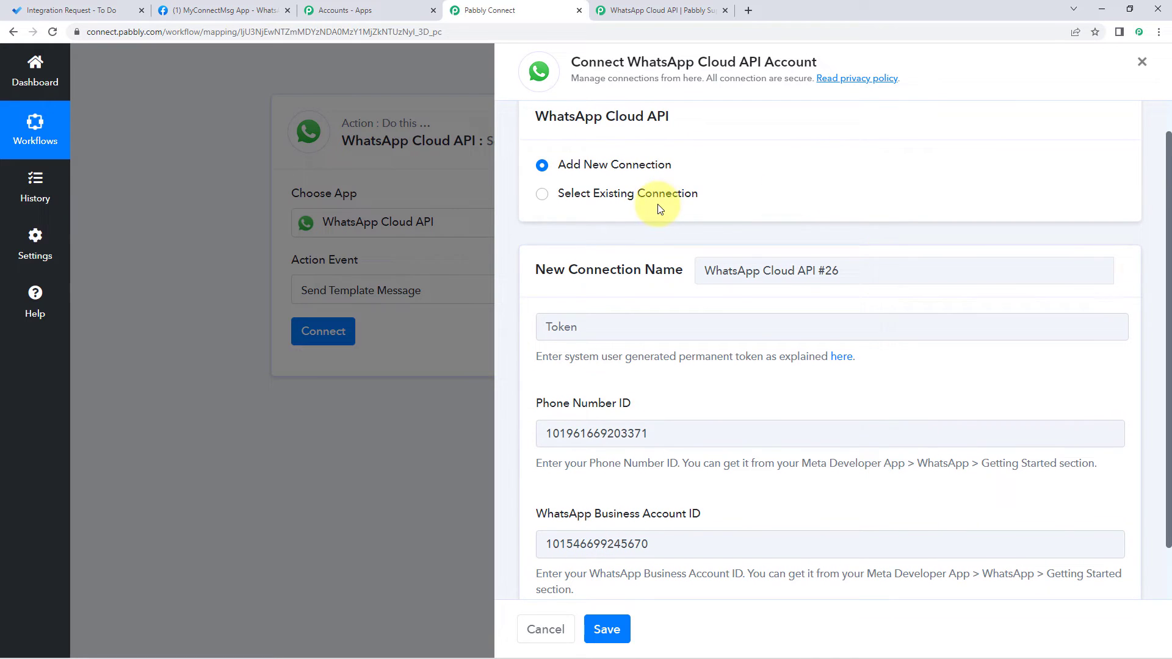
click(539, 193)
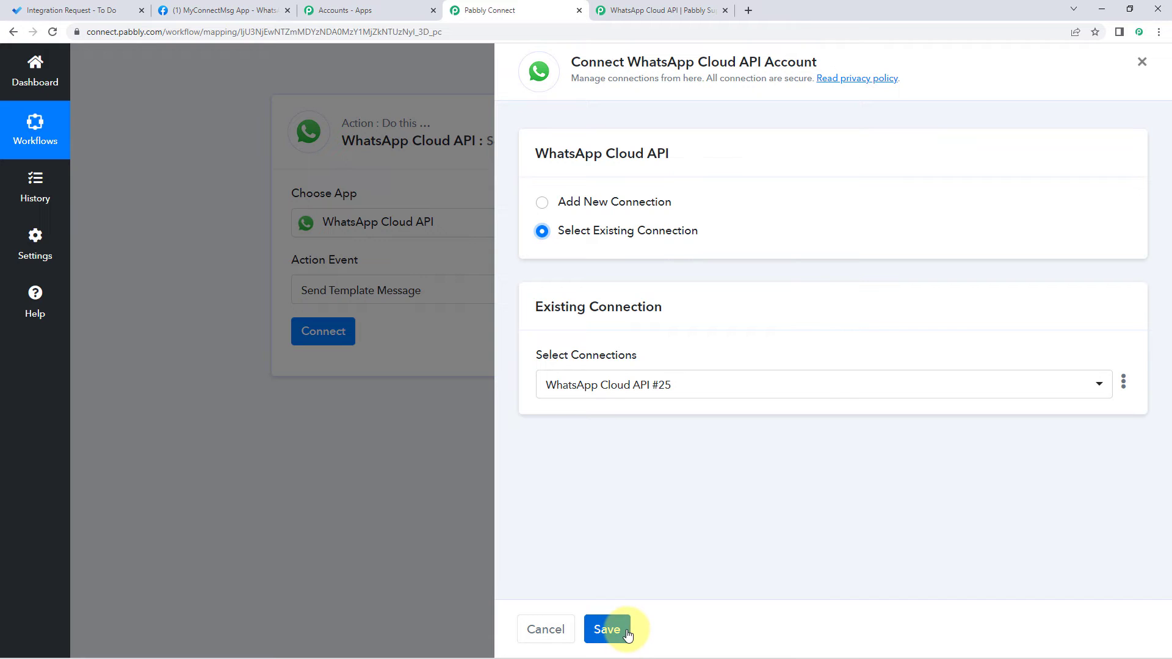
click(607, 630)
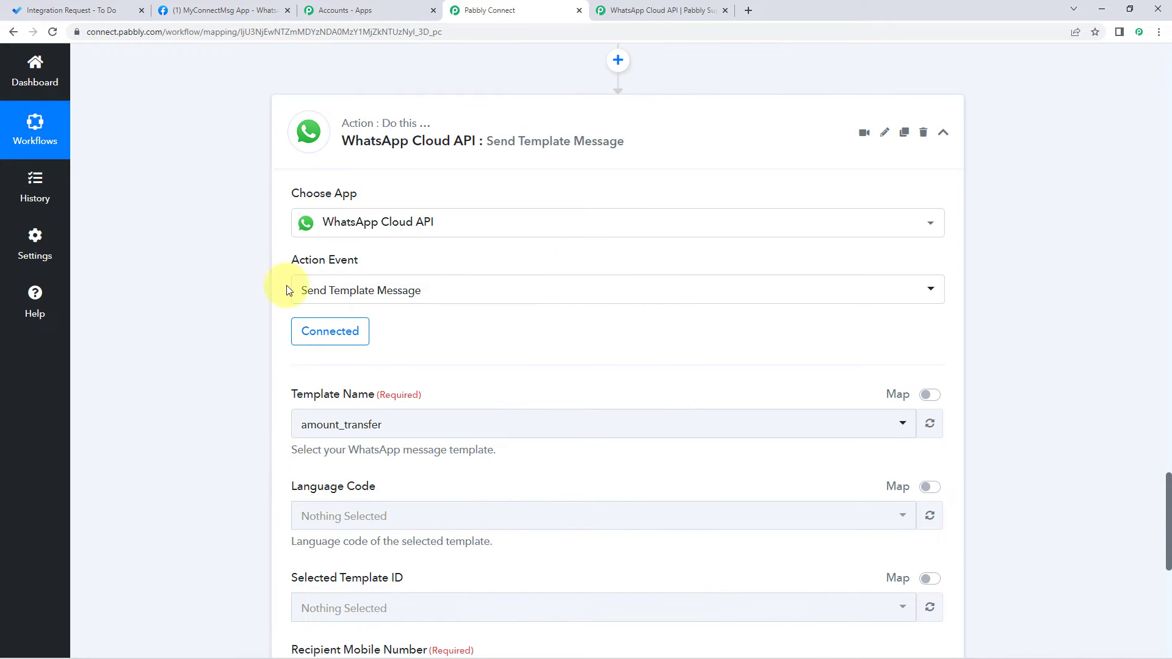
scroll(265, 340, down, 2)
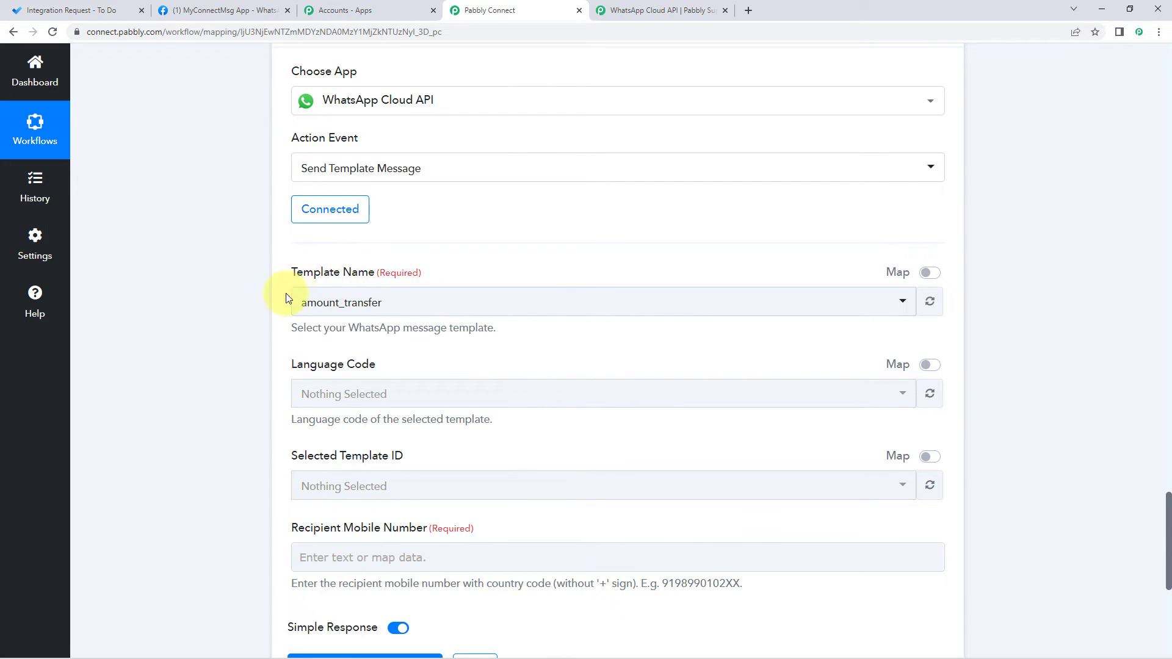
Step: Scroll through the Template Name list, then go back to the MyConnectMsg App Getting Started page
click(405, 303)
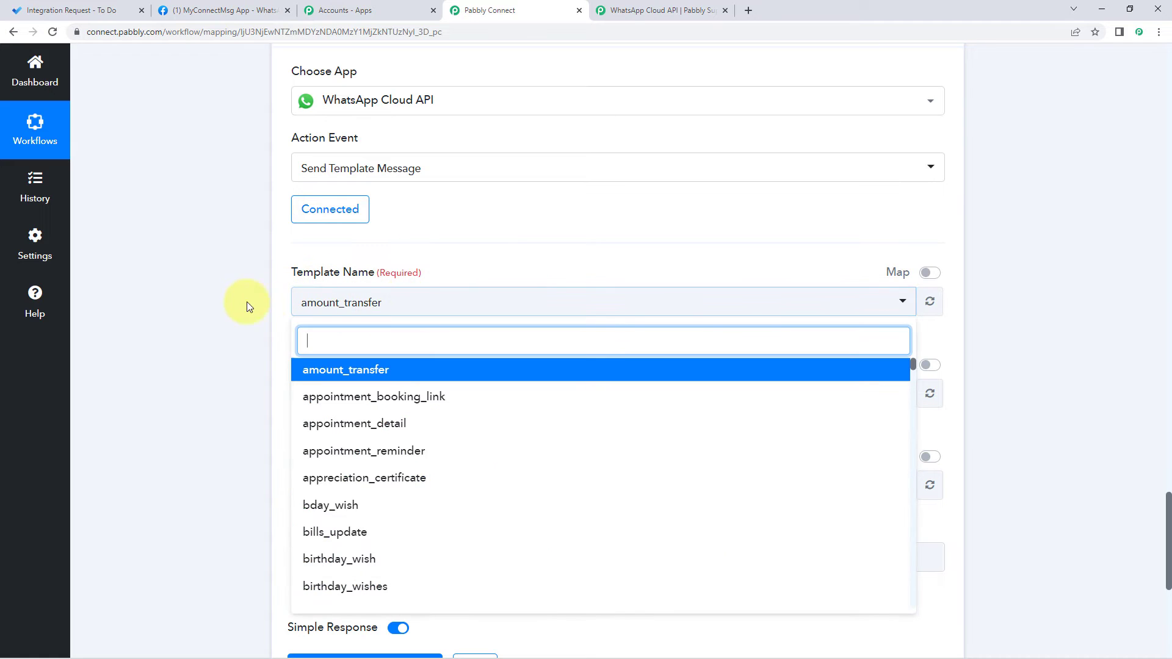
scroll(221, 306, down, 2)
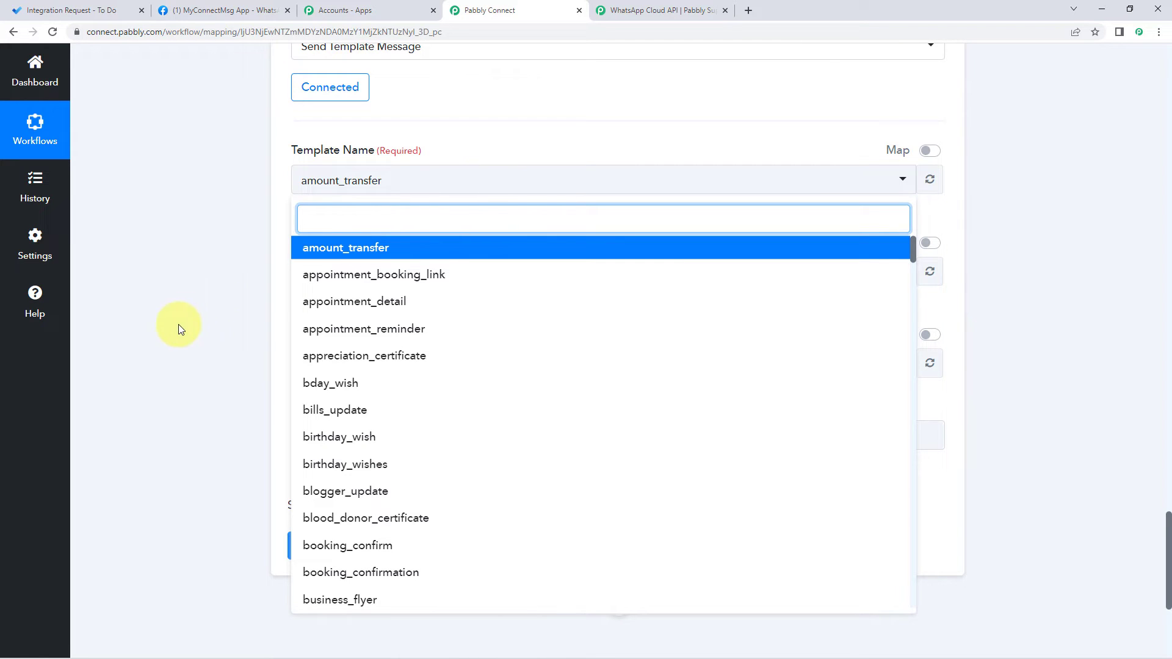
scroll(238, 379, down, 2)
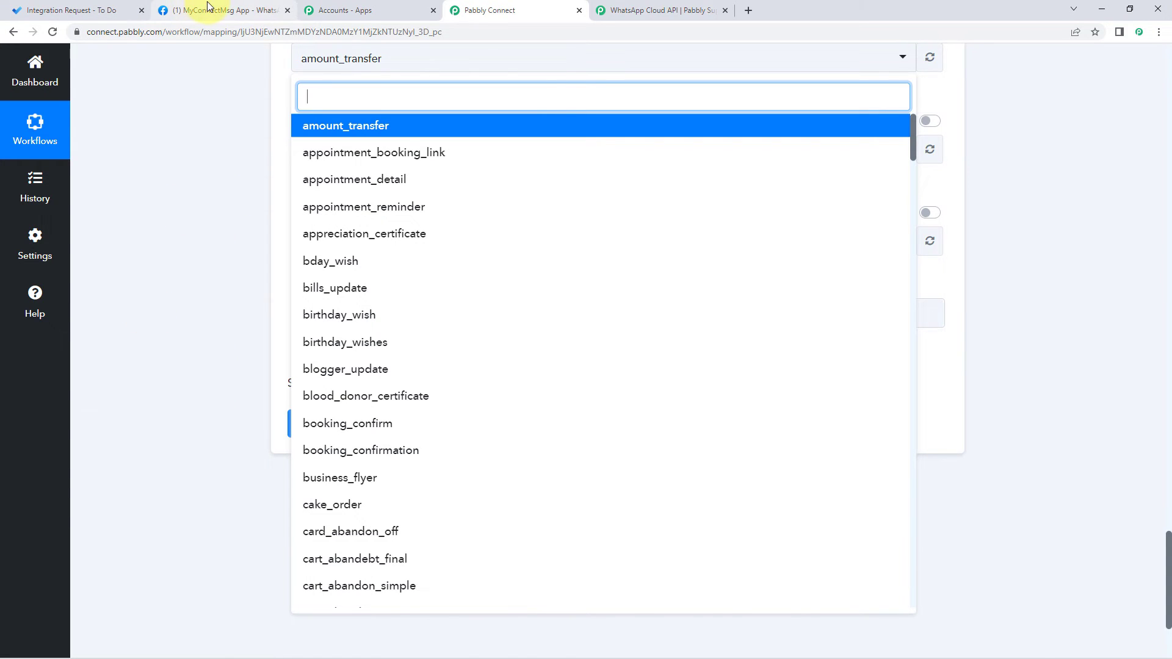
click(226, 11)
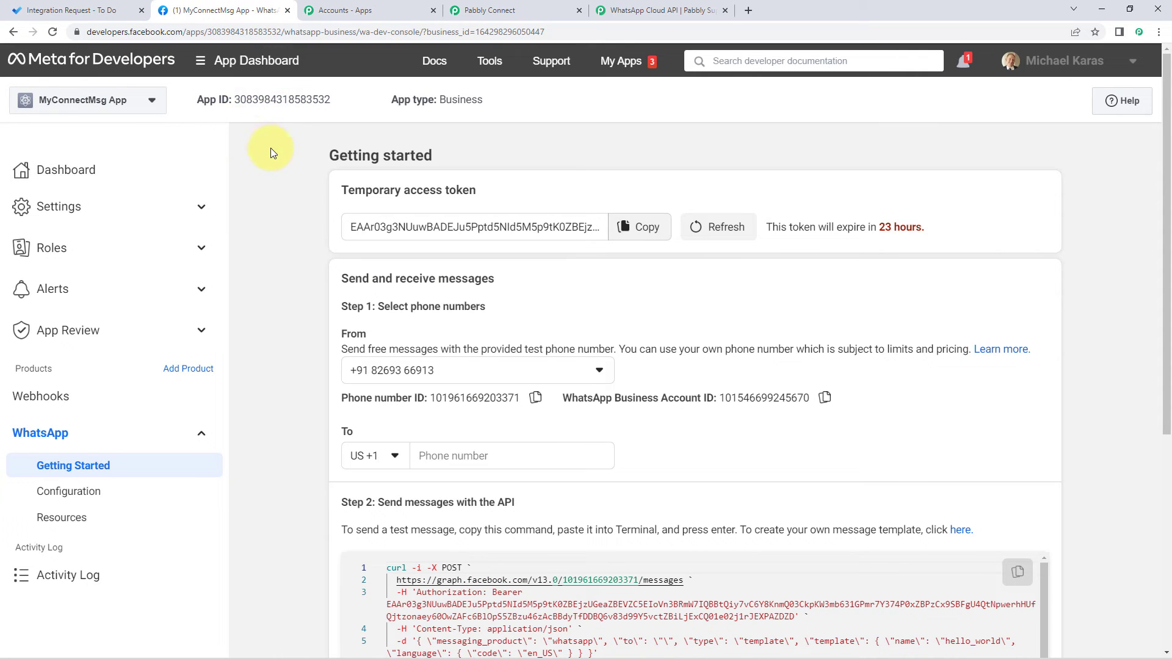
Step: Scroll to Step 2 on Getting Started and follow the 'here' link to the message templates
scroll(270, 147, down, 5)
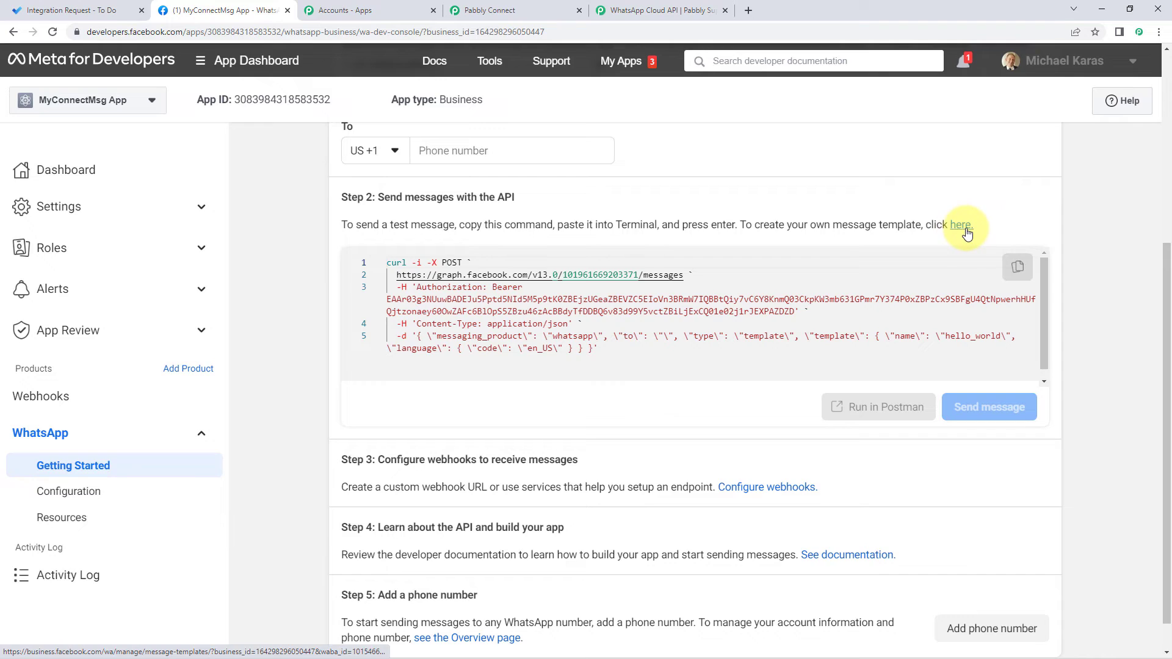
click(963, 226)
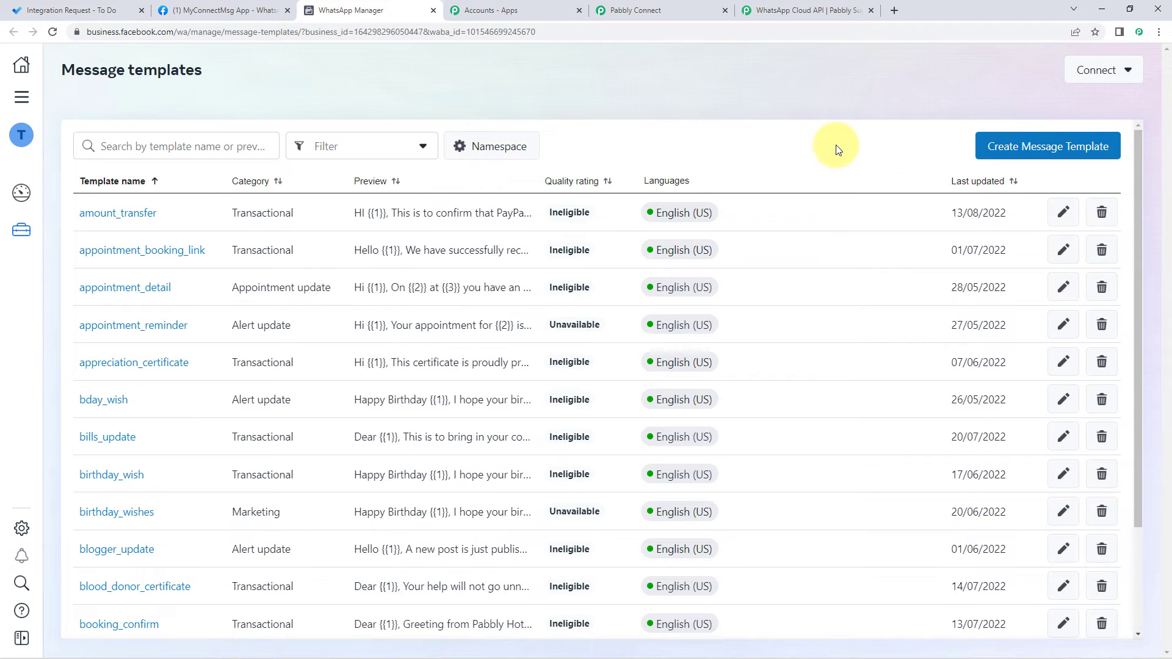
Step: Search the templates for 'New task' and open the new_task template
click(157, 145)
text(N)
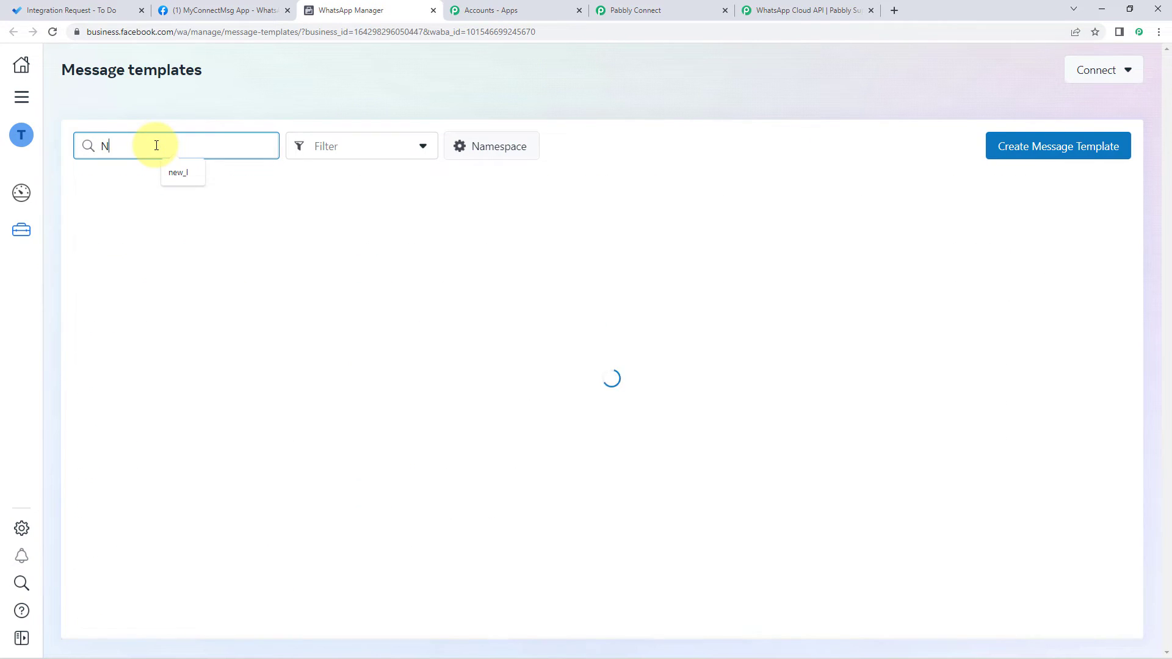
text(ew task)
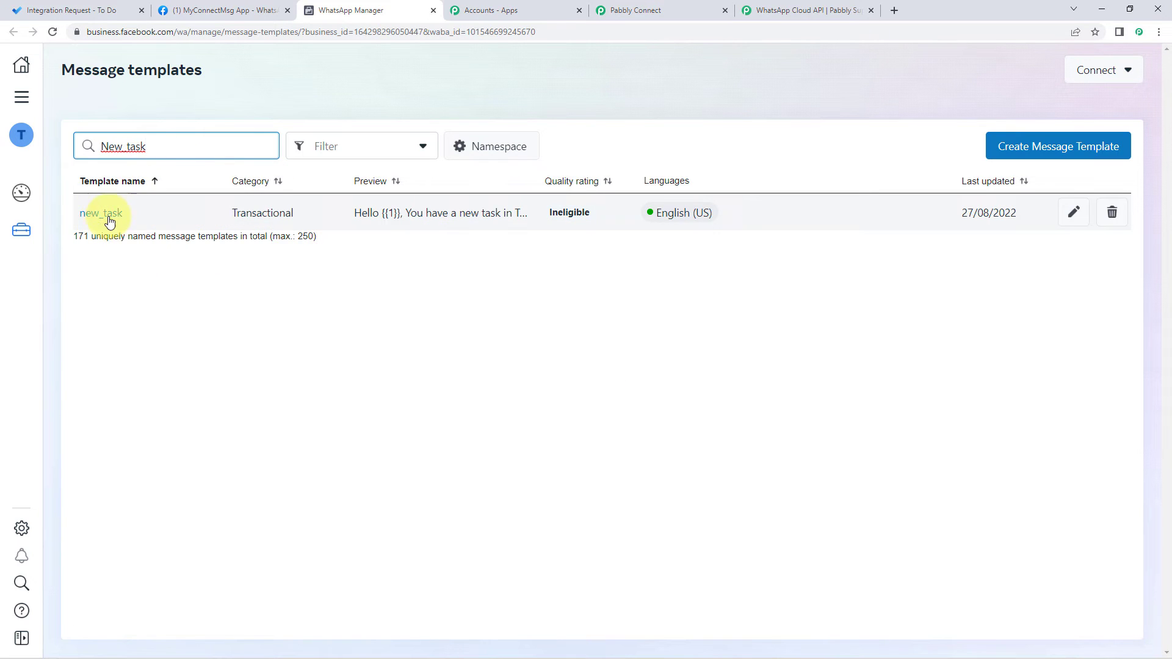
click(107, 213)
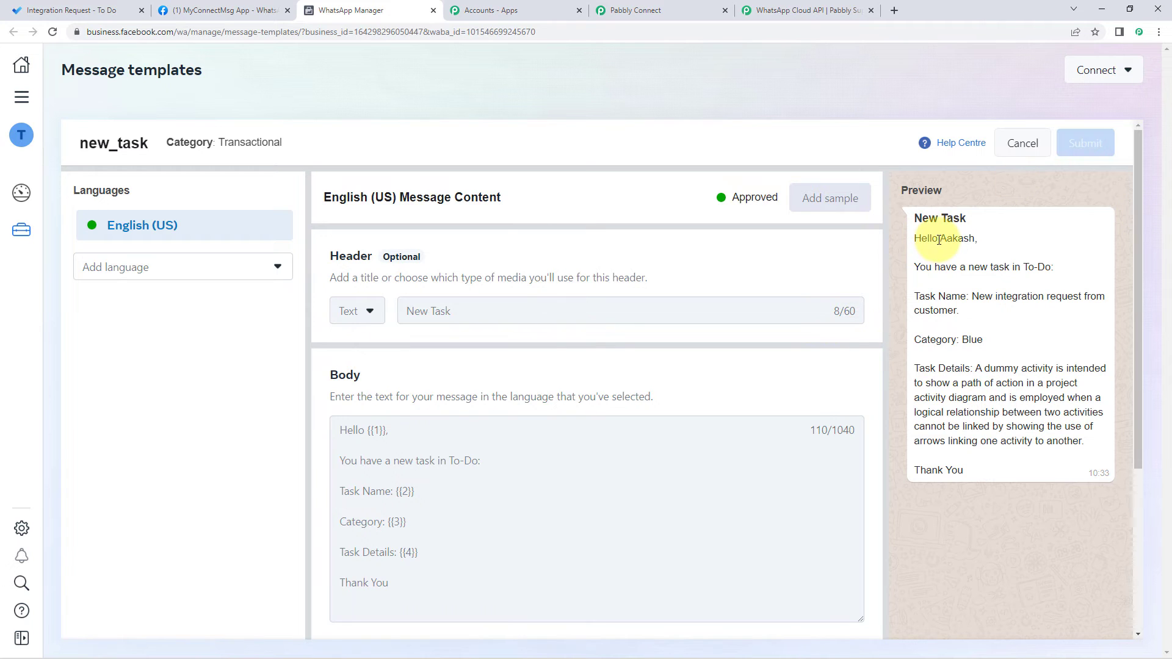
drag(940, 238, 974, 242)
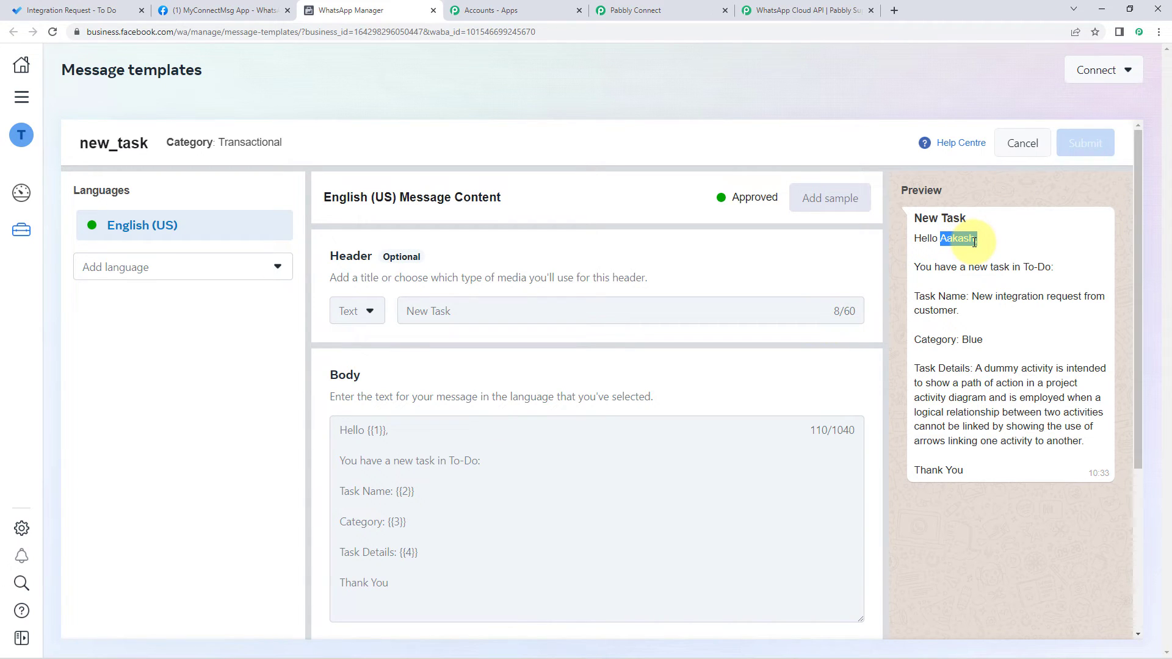
click(964, 279)
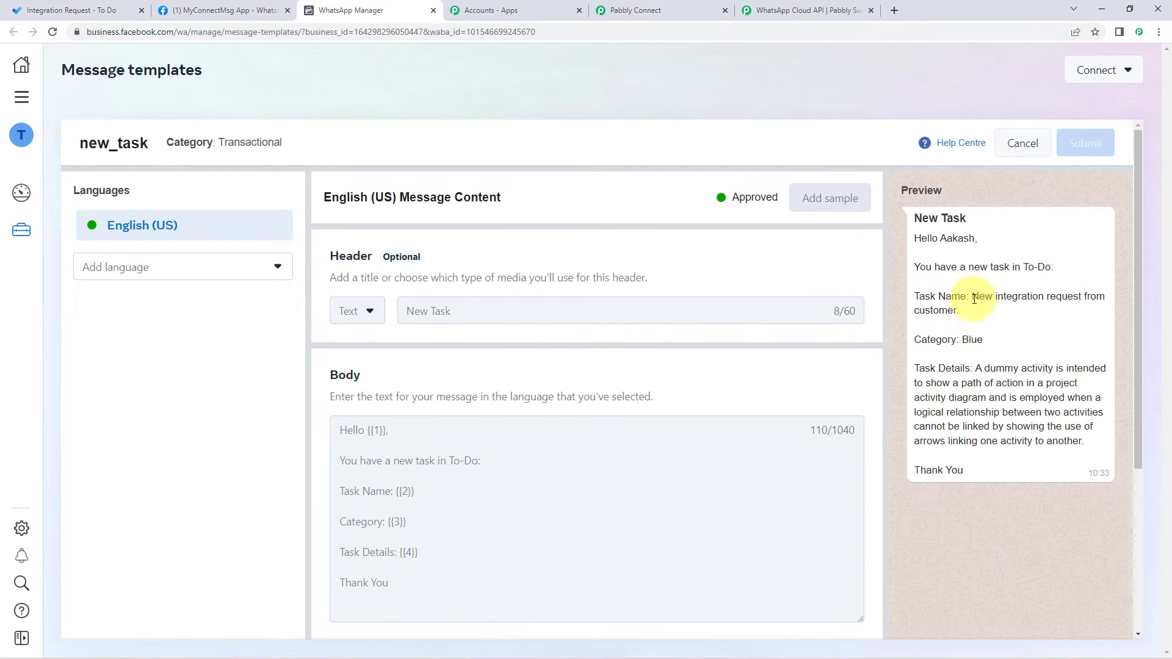
drag(970, 299, 992, 341)
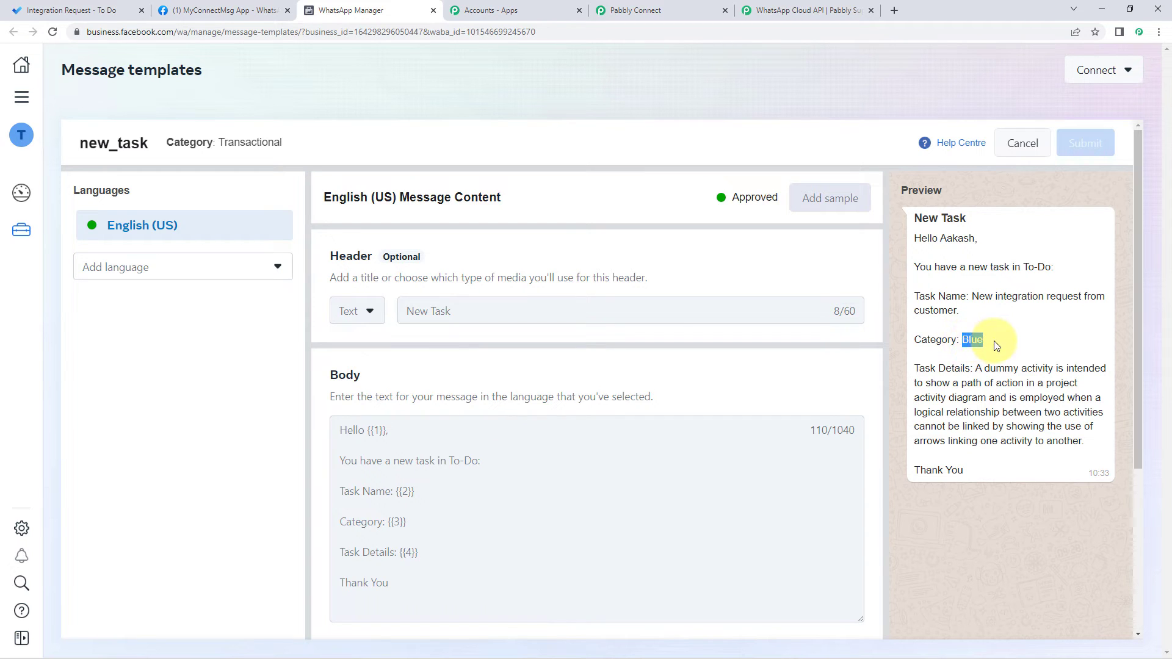
click(85, 10)
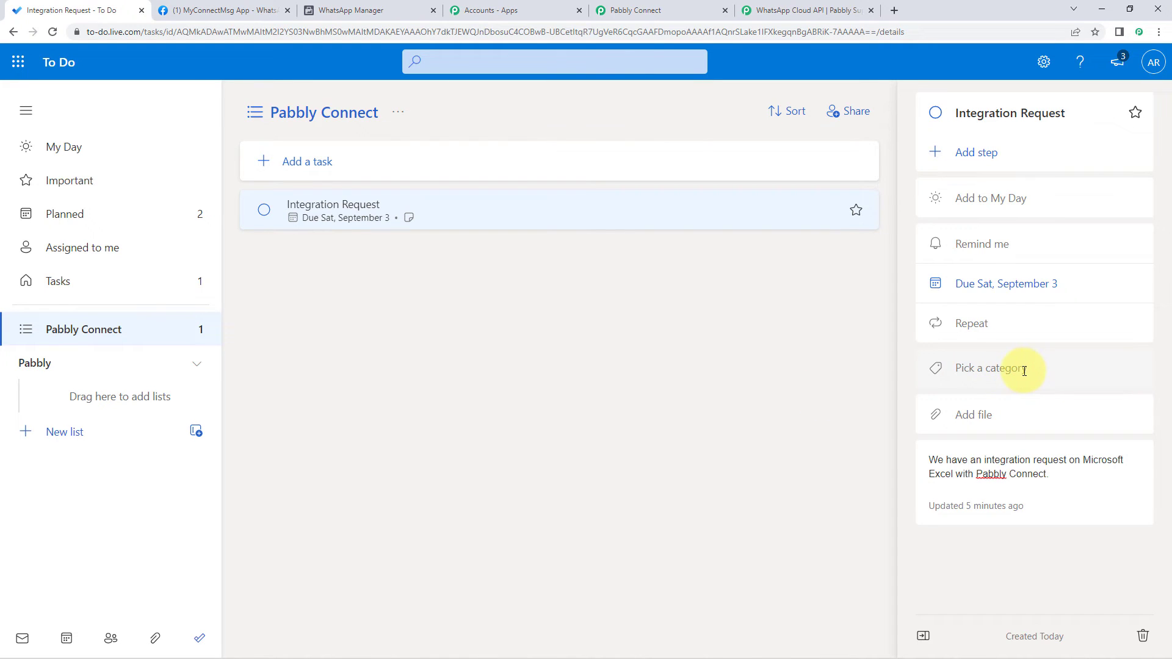
click(670, 7)
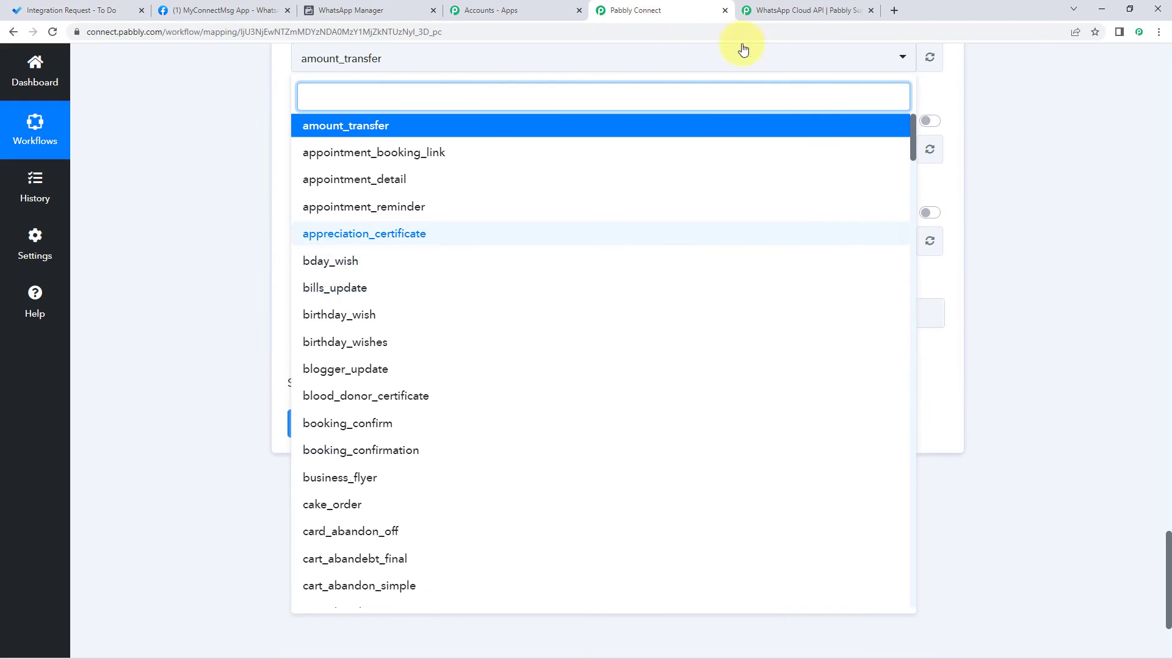
click(380, 6)
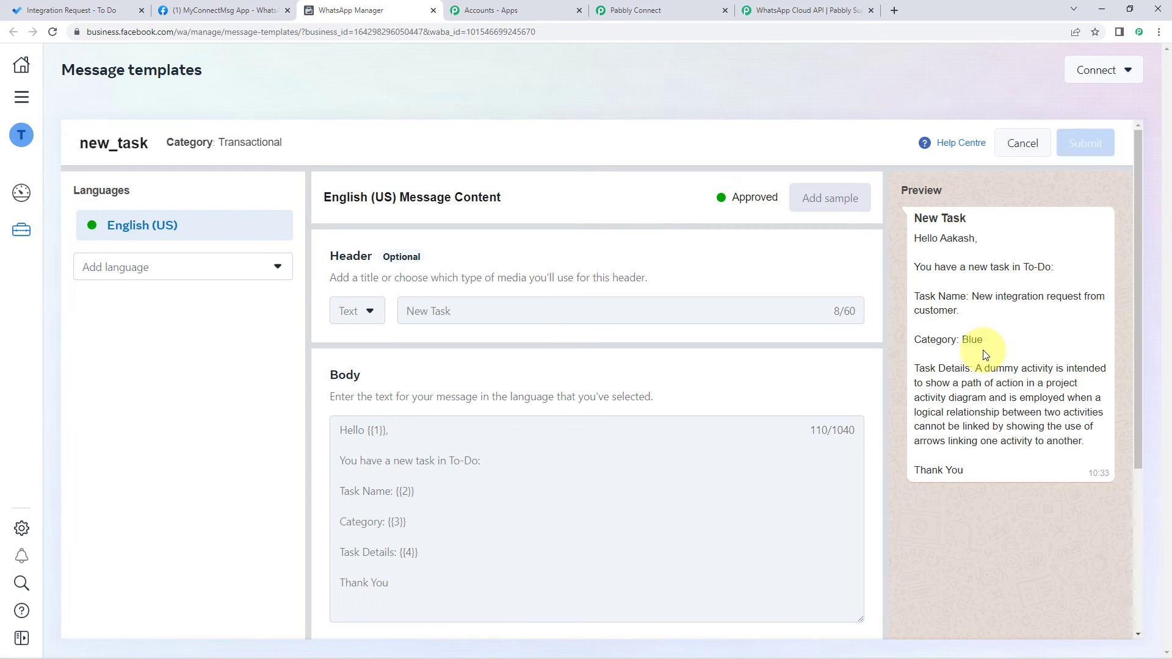
drag(976, 367, 1084, 442)
click(532, 472)
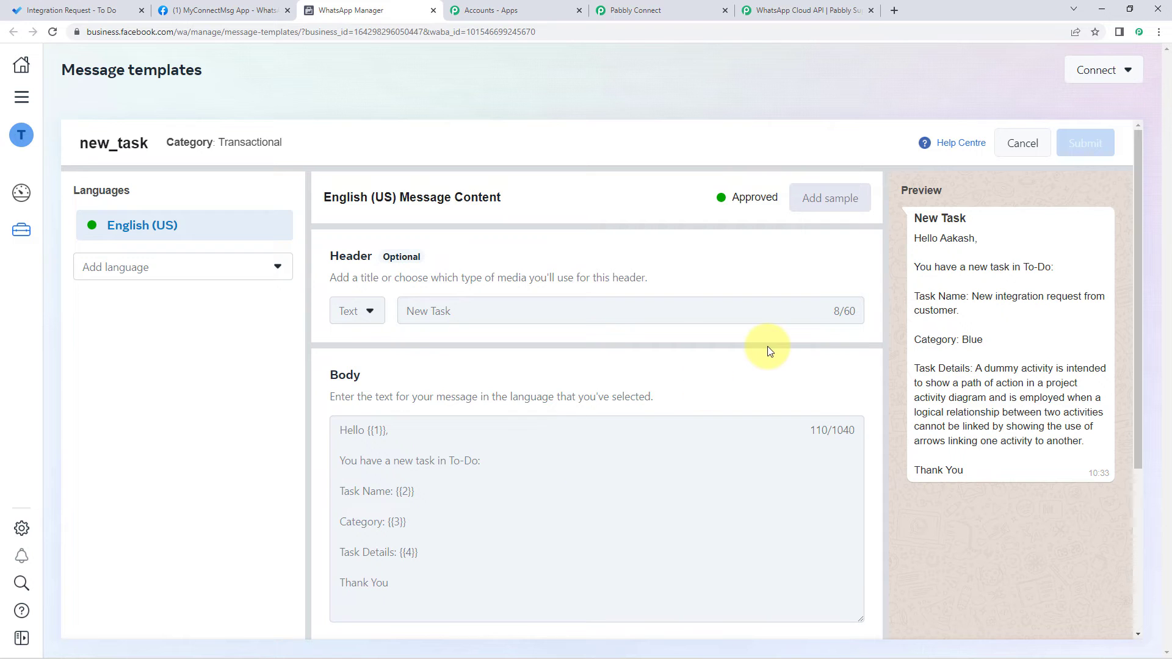
scroll(427, 382, down, 1)
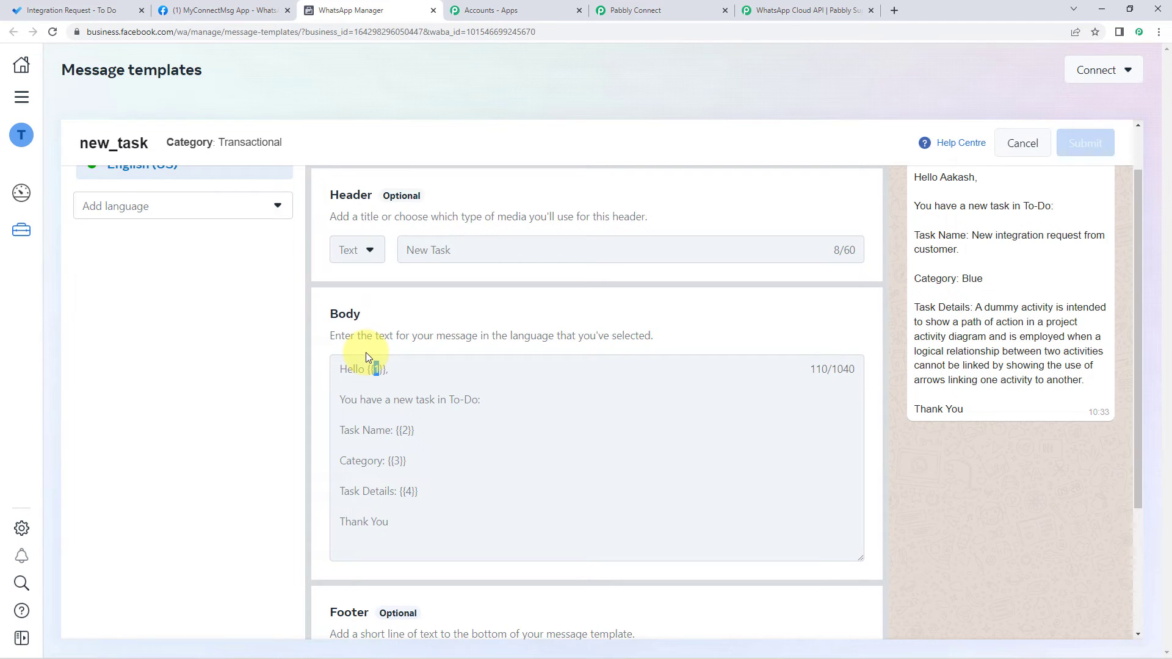
click(400, 422)
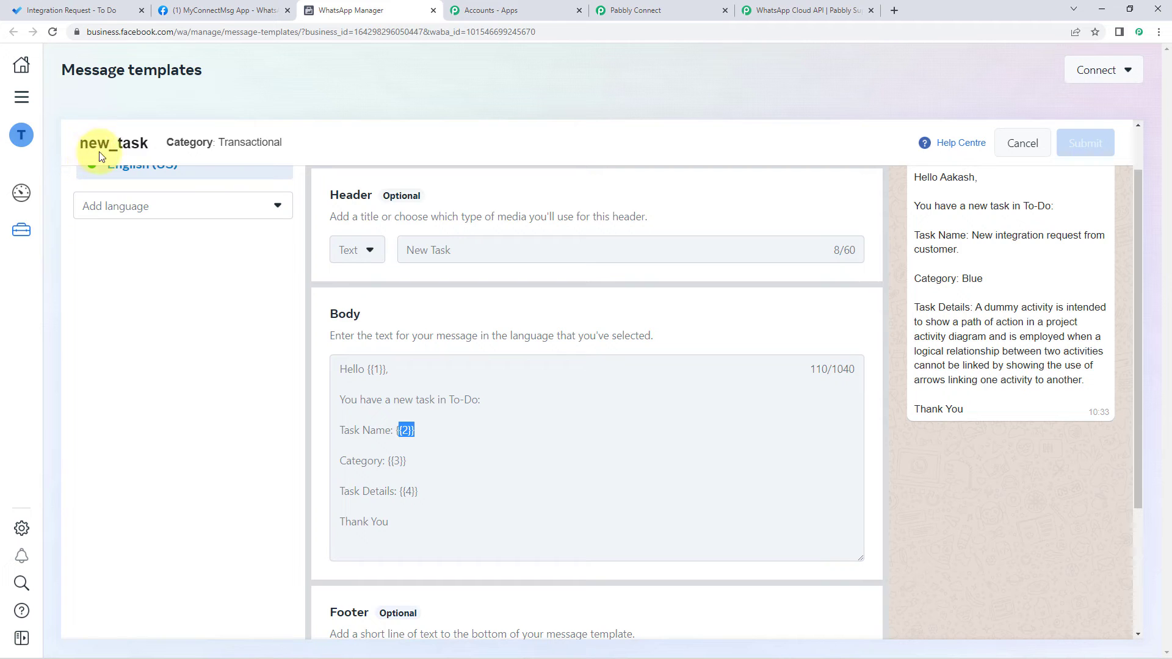
Step: Pick new_task as the Template Name after searching 'new_ta', revealing language, template ID and Body Fields 1–4
click(649, 10)
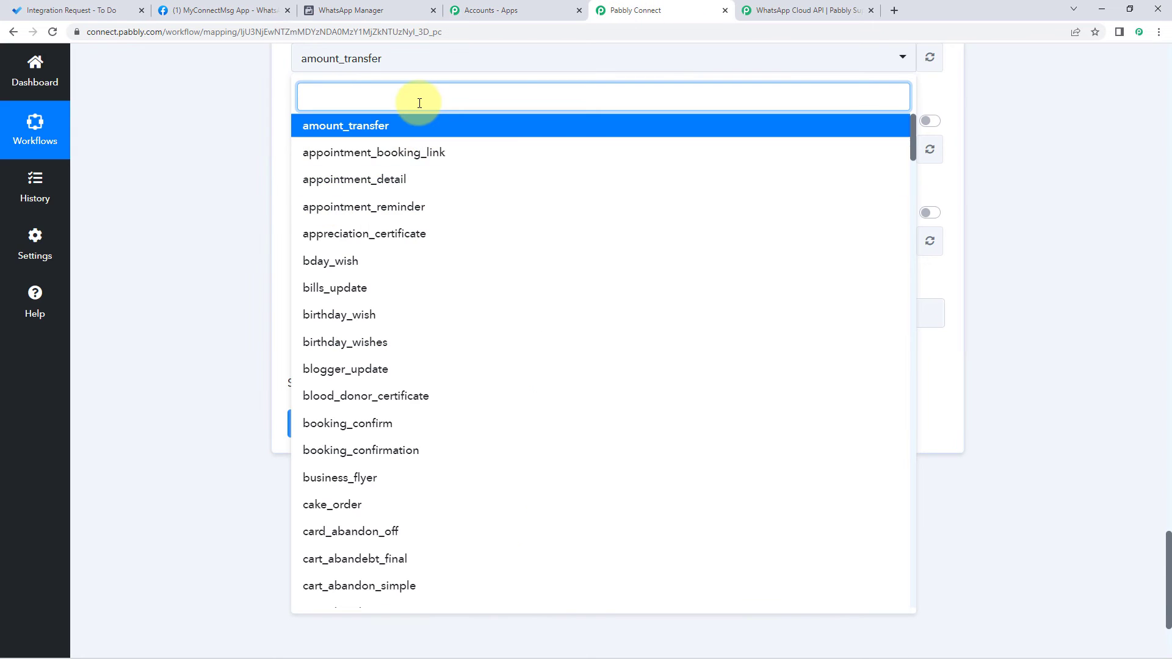
text(new)
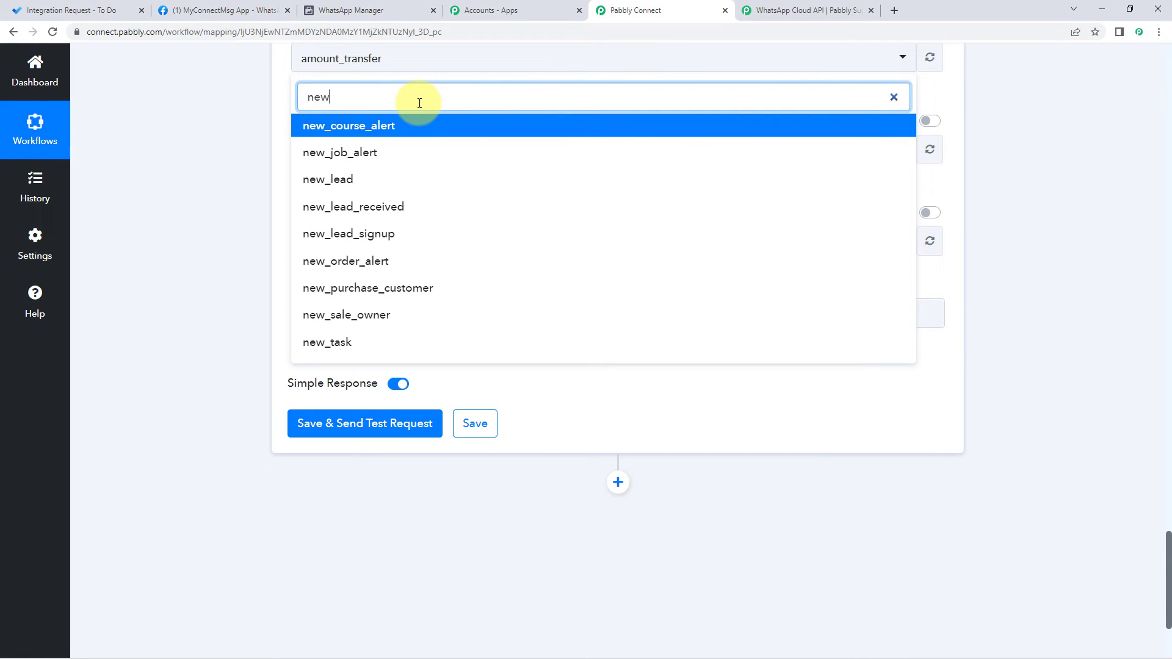
text(_ta)
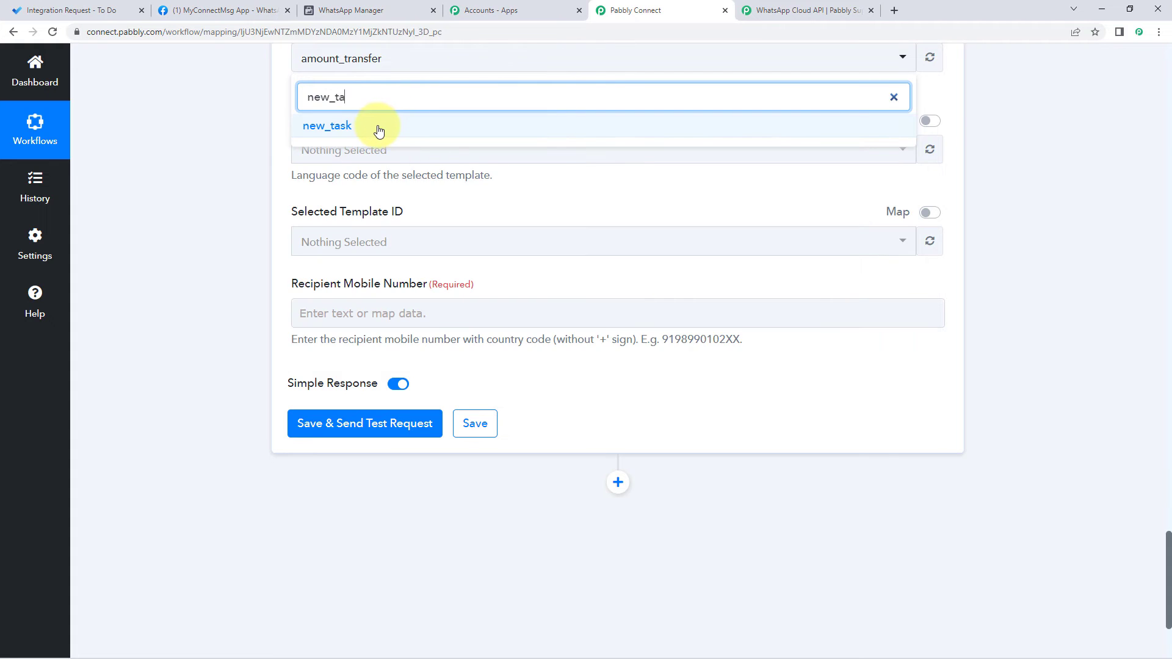
click(379, 125)
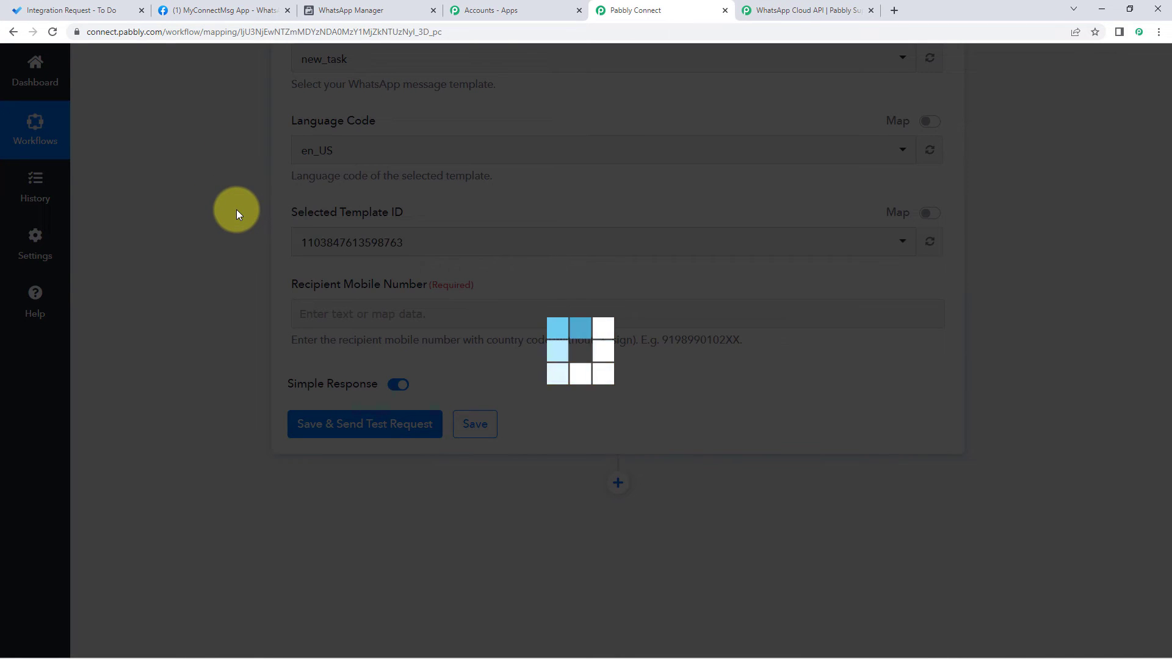
scroll(236, 210, up, 2)
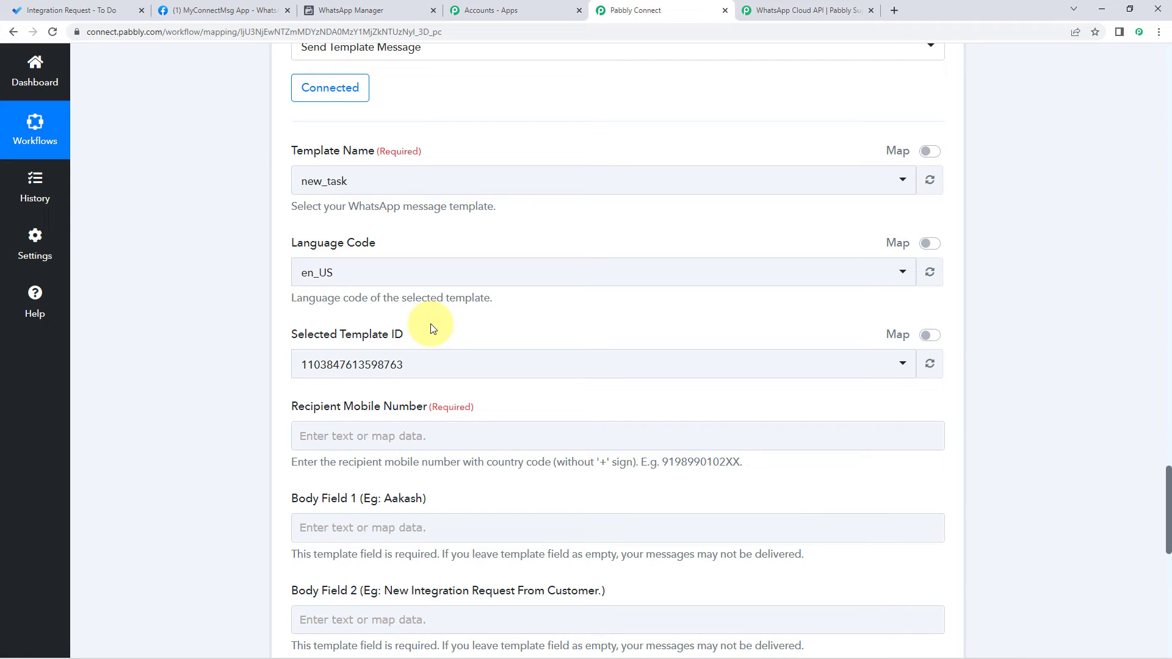
scroll(430, 329, down, 2)
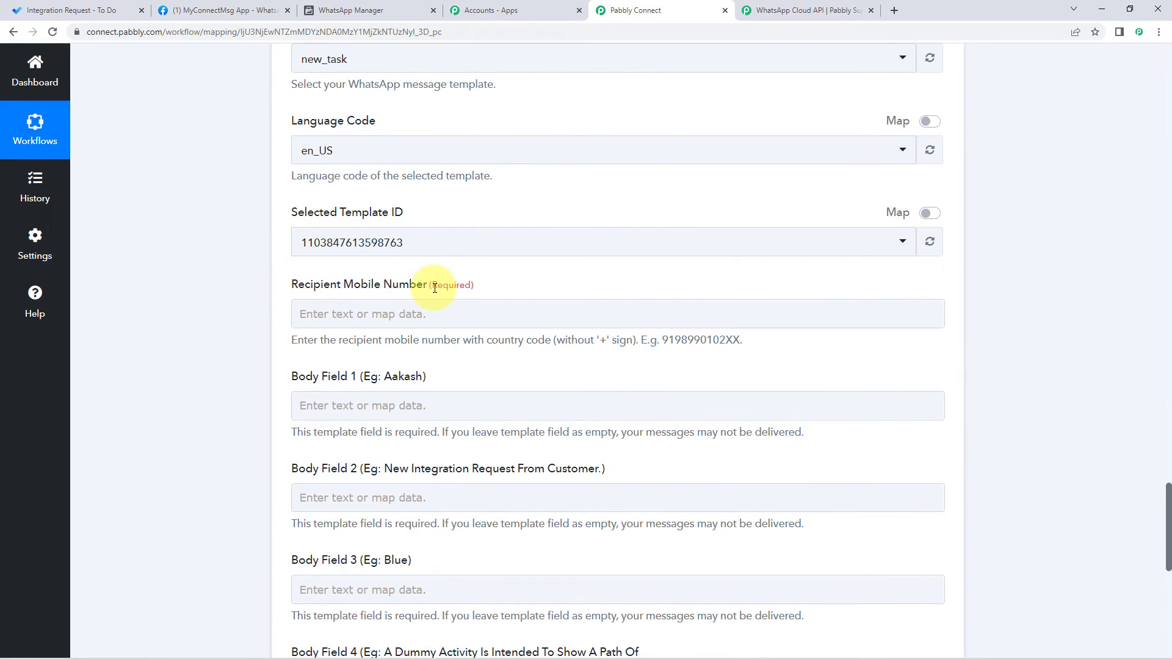
scroll(267, 297, down, 3)
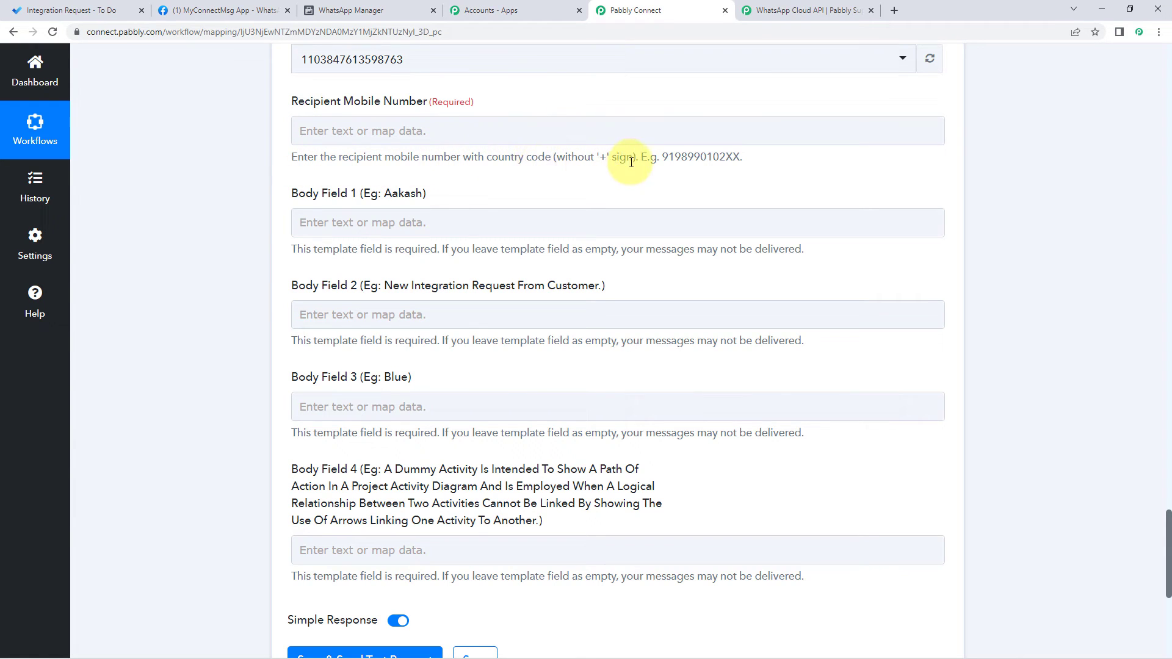
Step: Enter the recipient's mobile number, including country code, in Recipient Mobile Number
click(379, 132)
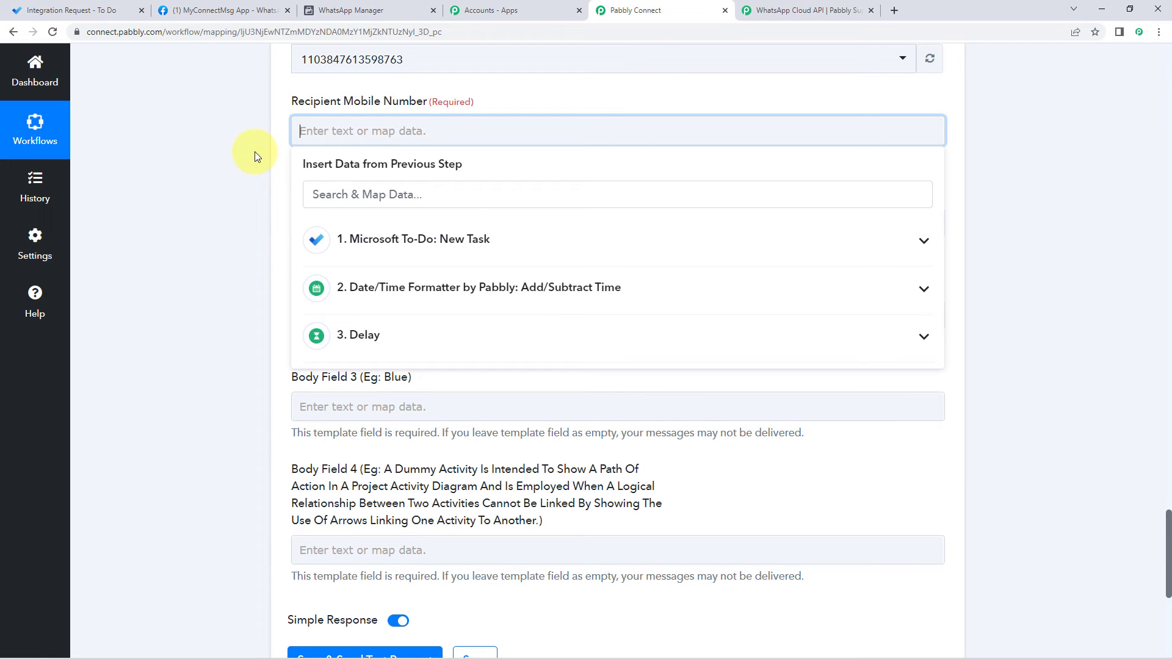
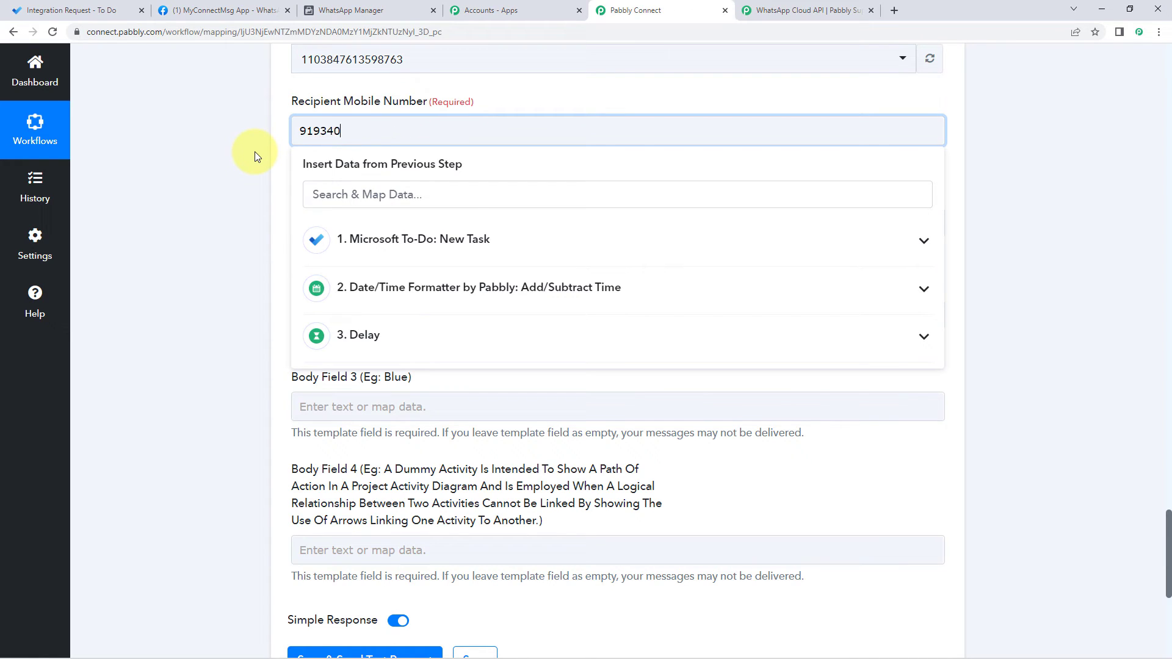
click(265, 164)
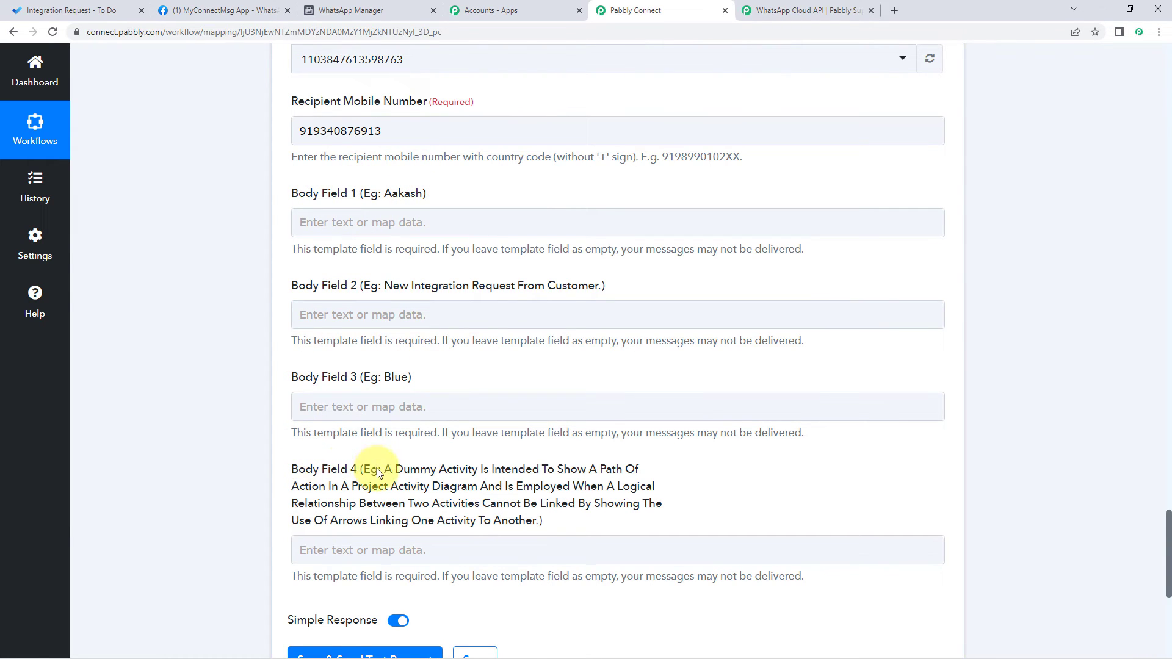
click(349, 9)
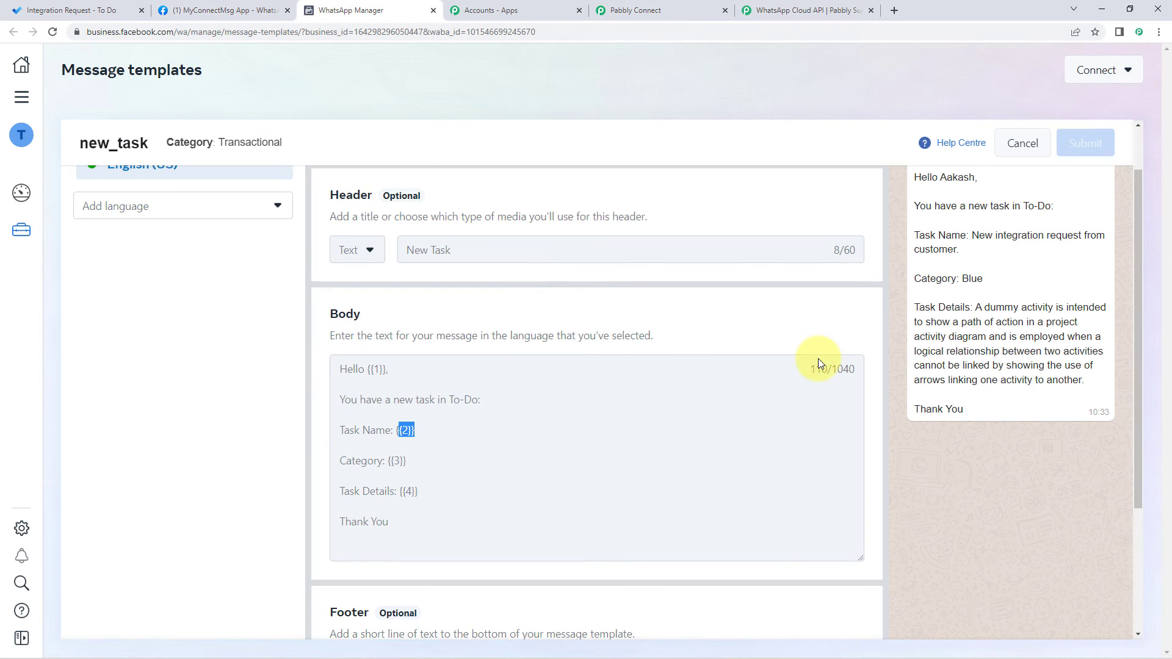
scroll(961, 279, up, 1)
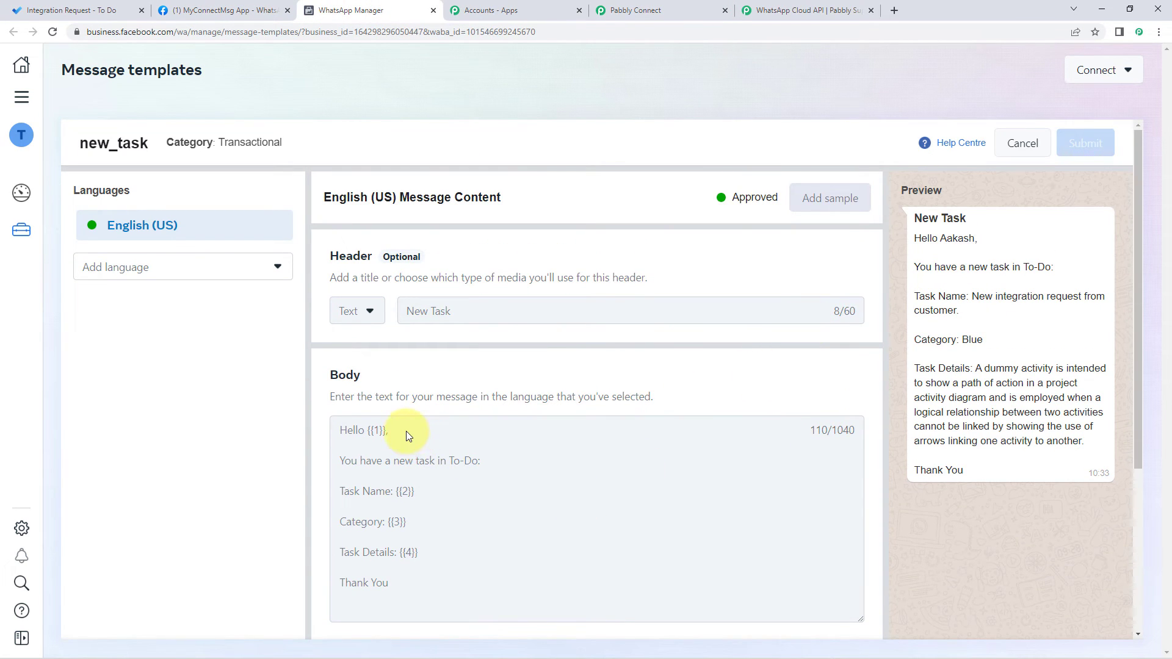
click(371, 434)
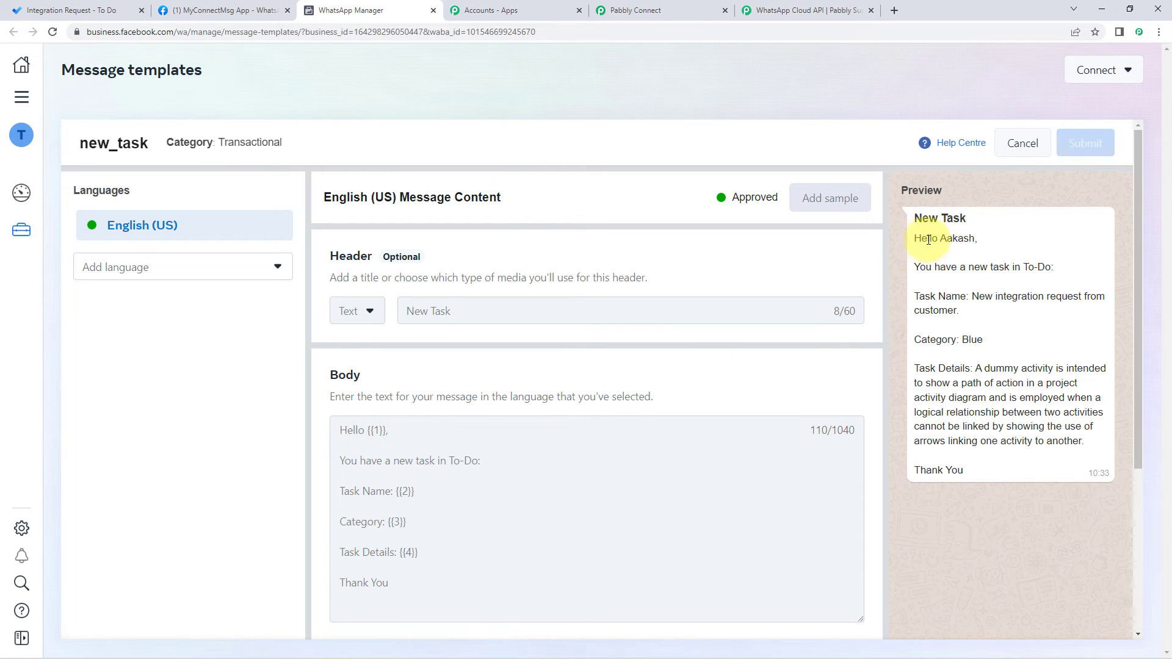
double_click(951, 239)
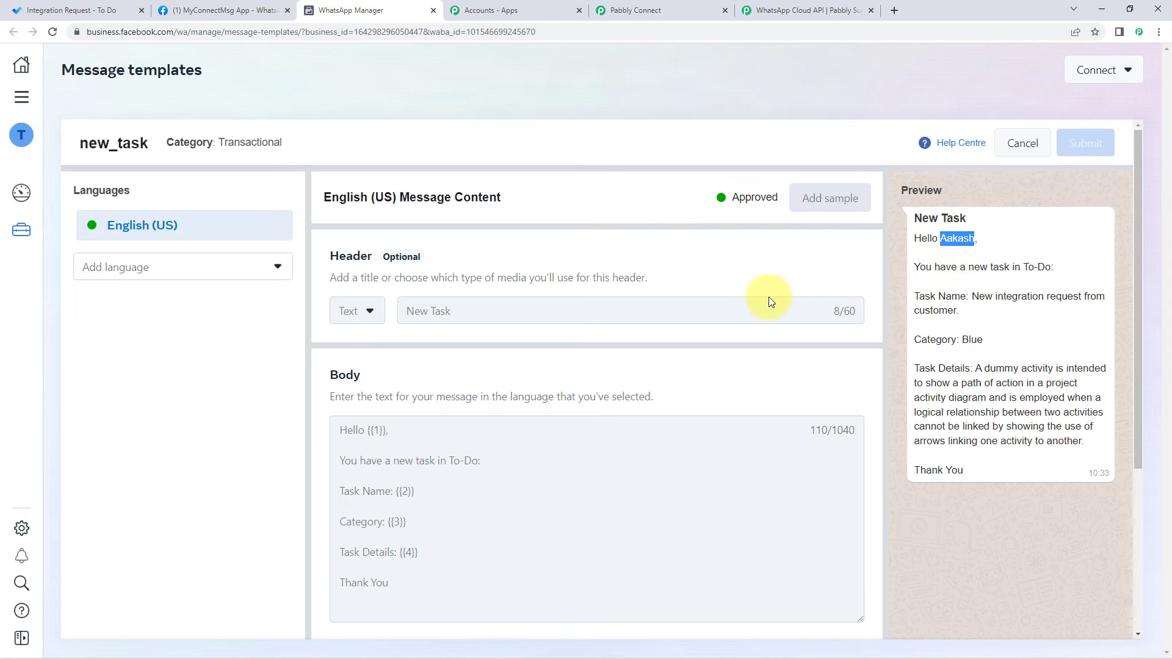
click(708, 10)
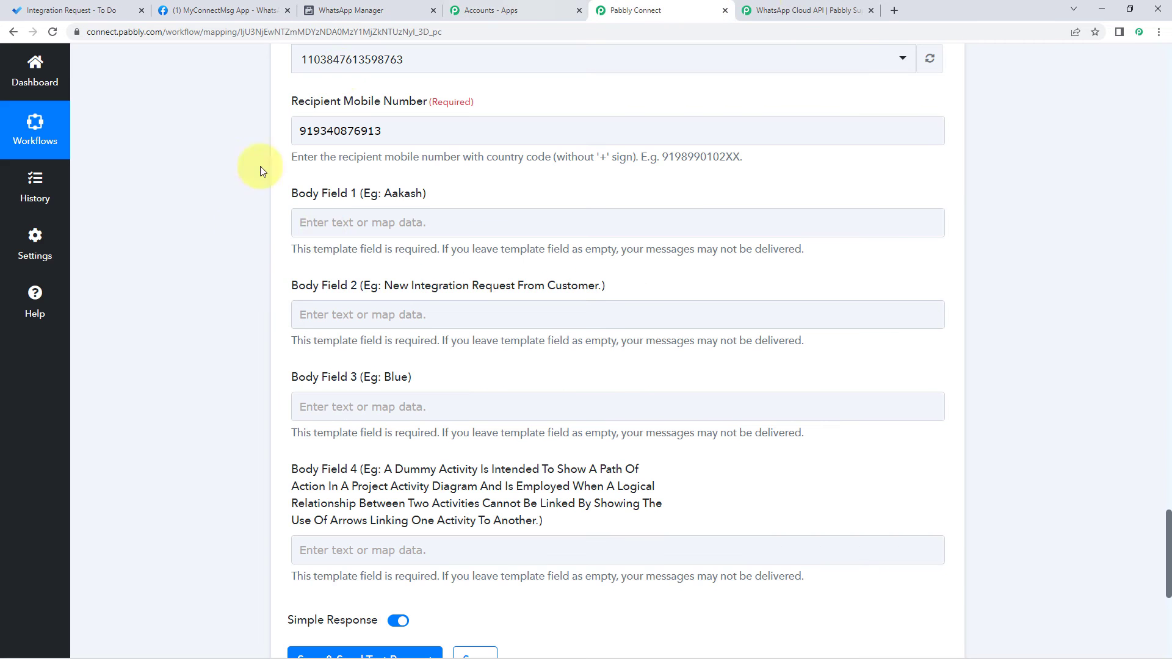
Step: Fill Body Field 1 with 'Dummy'
click(339, 223)
text(Dummy)
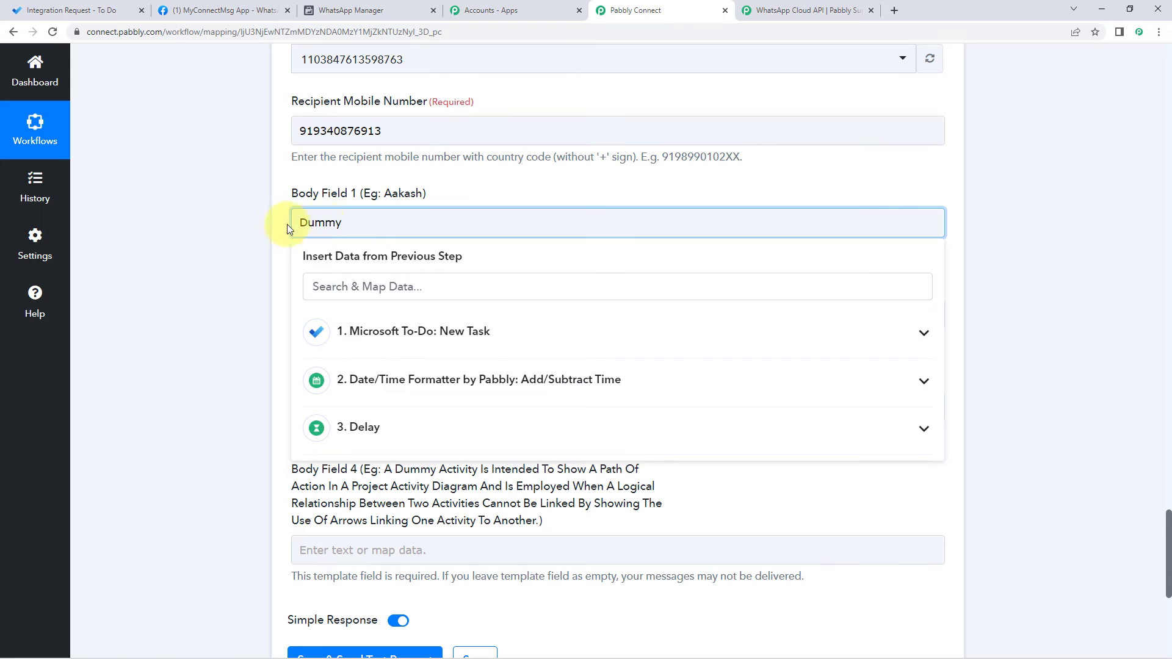
click(262, 225)
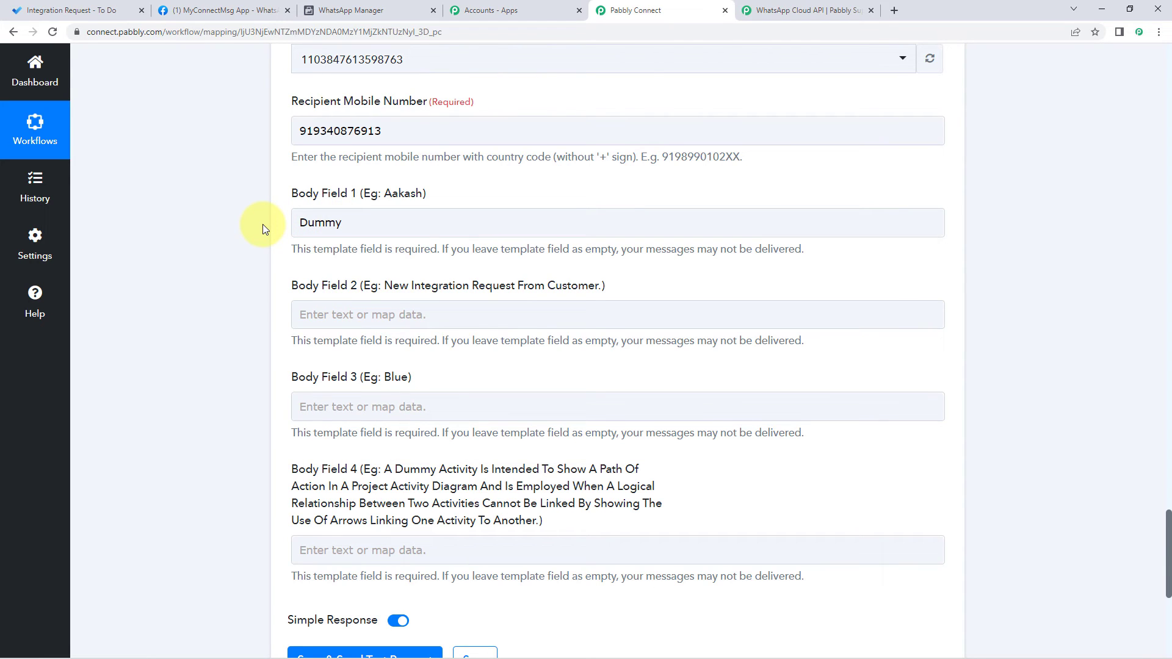
Step: Check the {{2}} placeholder in the new_task template body, then return to Pabbly Connect
click(342, 10)
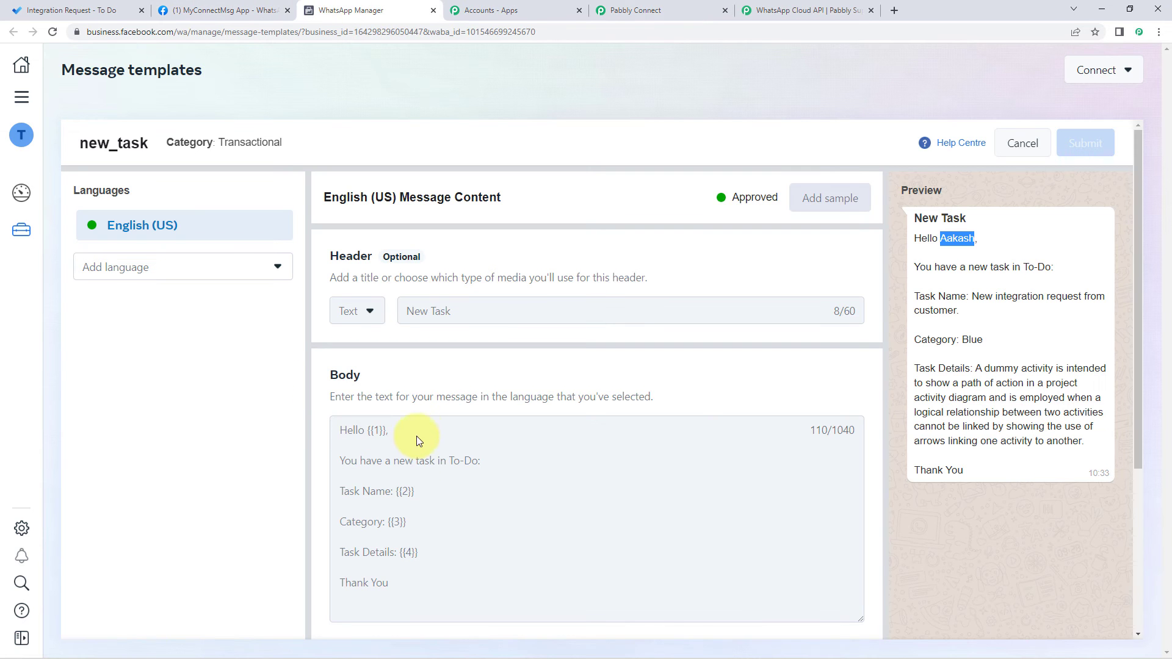
click(409, 494)
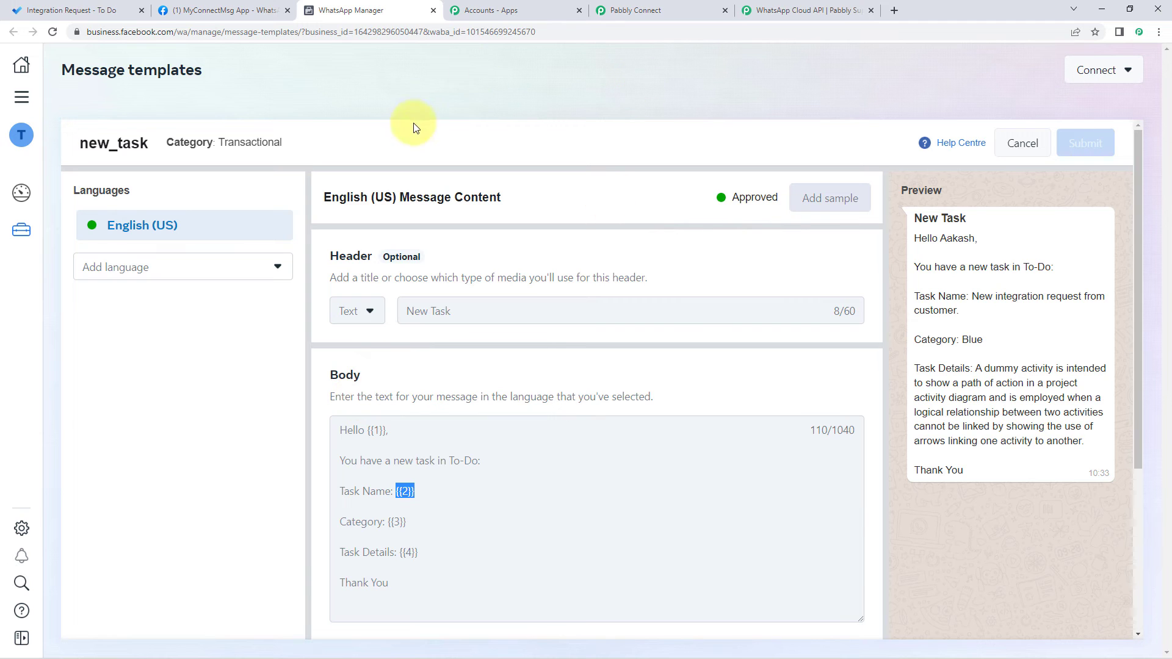
click(650, 10)
Step: Check the trigger's Title value, Integration Request, in the fetched To-Do data
scroll(232, 255, up, 20)
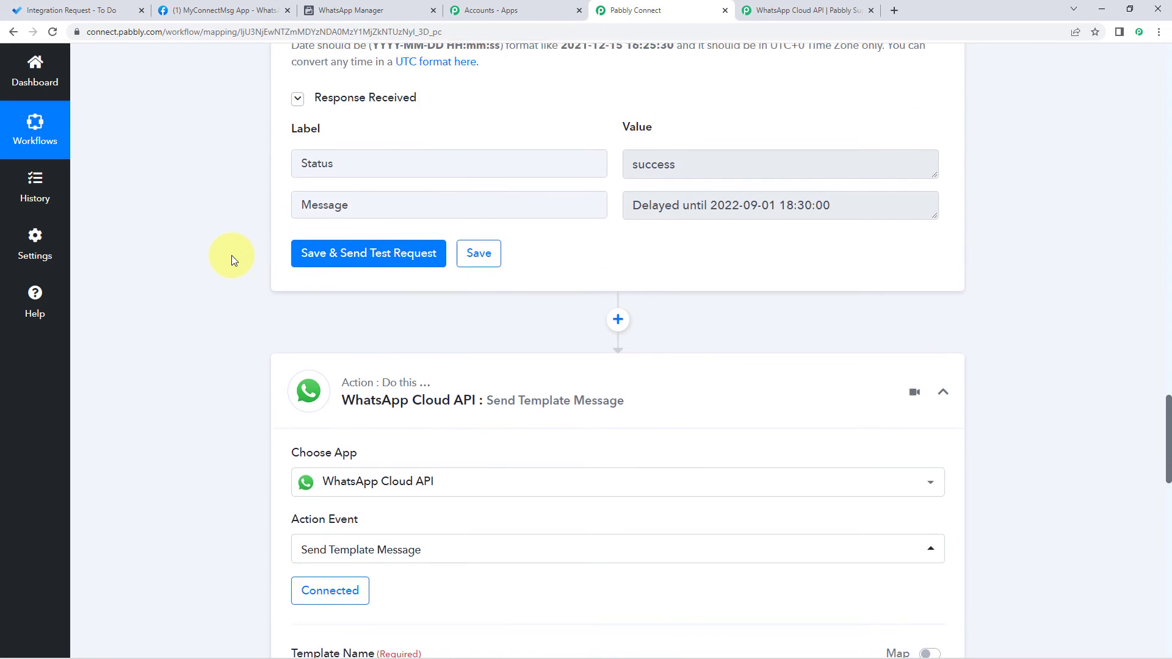
scroll(232, 255, up, 10)
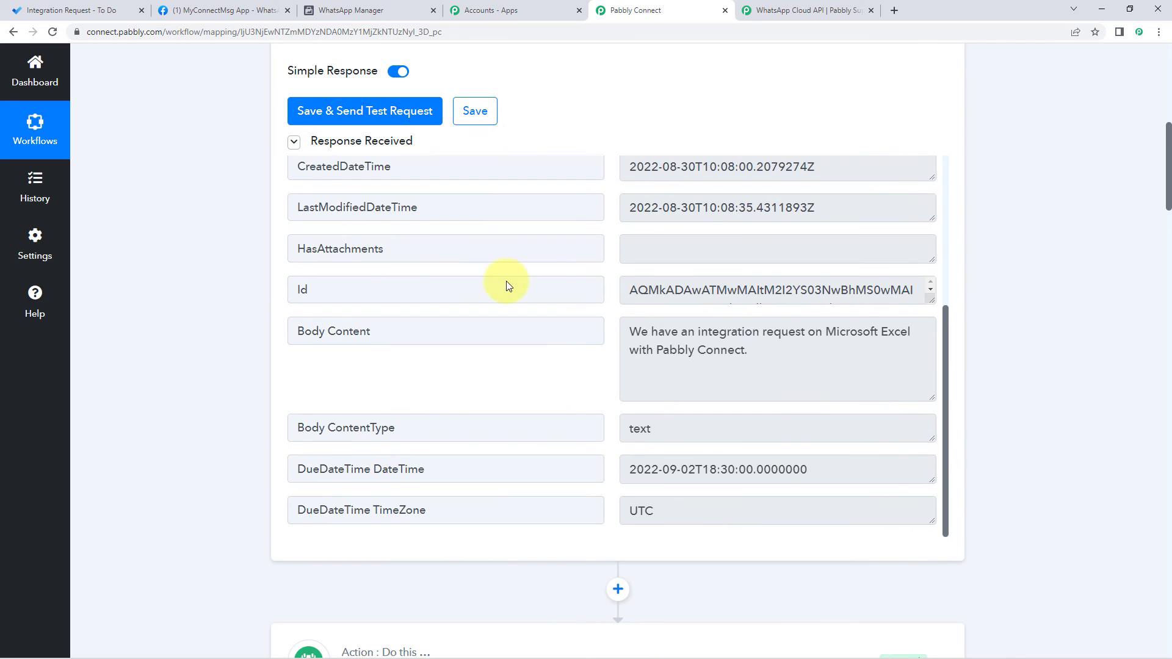
scroll(793, 287, up, 4)
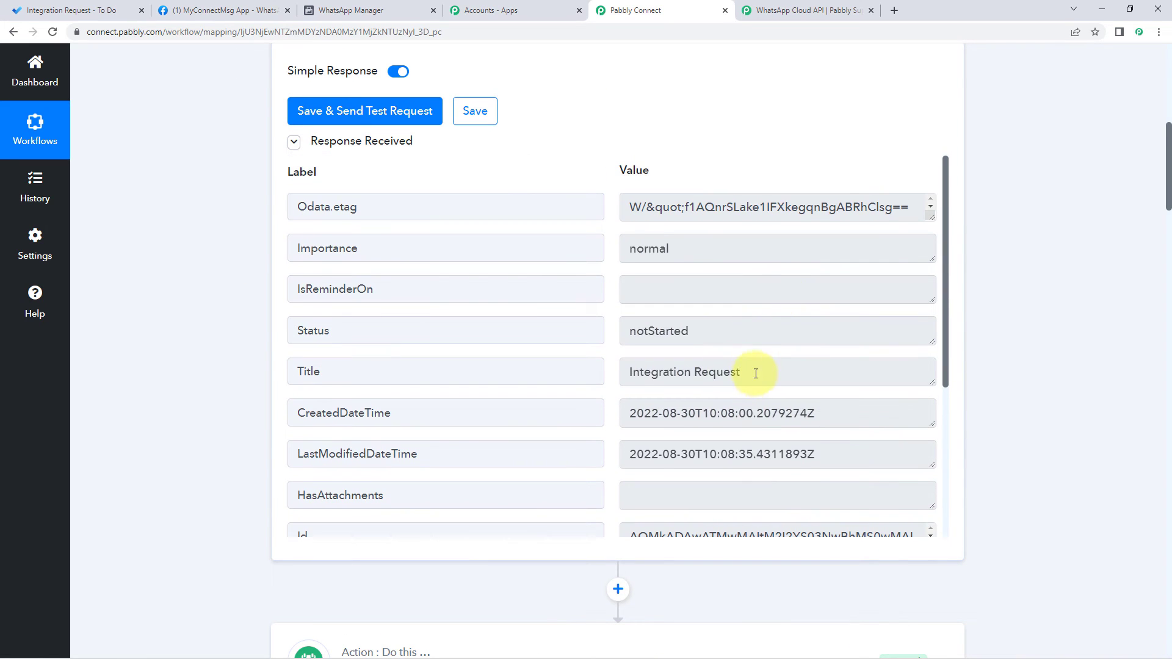
drag(755, 372, 617, 386)
click(763, 367)
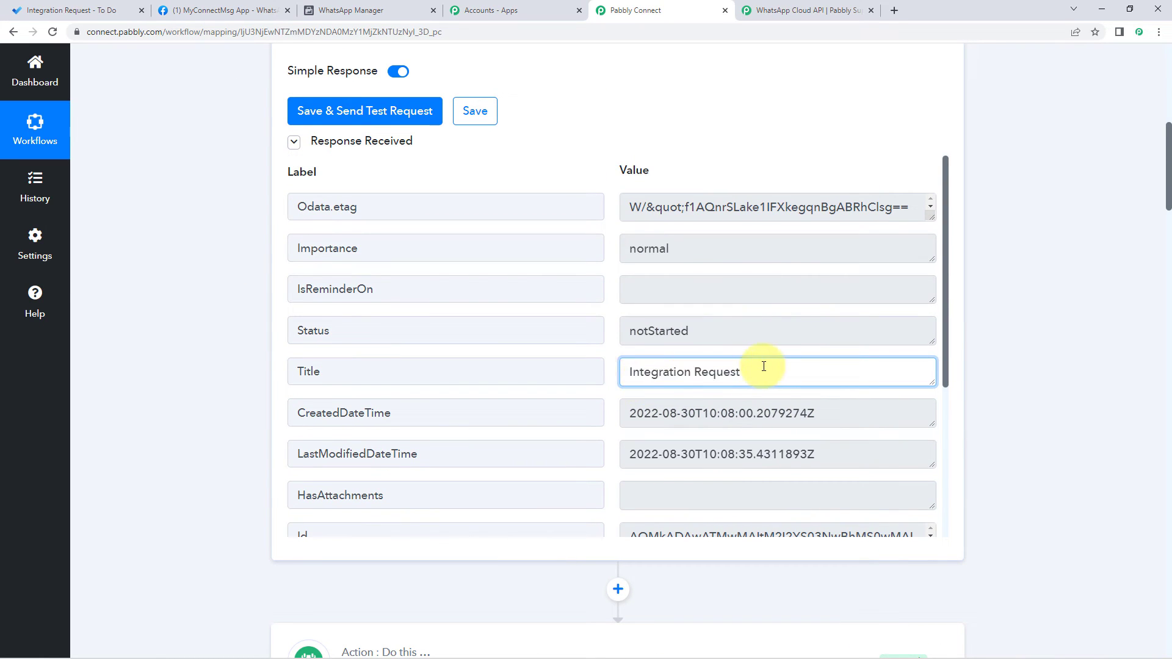
drag(767, 373, 616, 372)
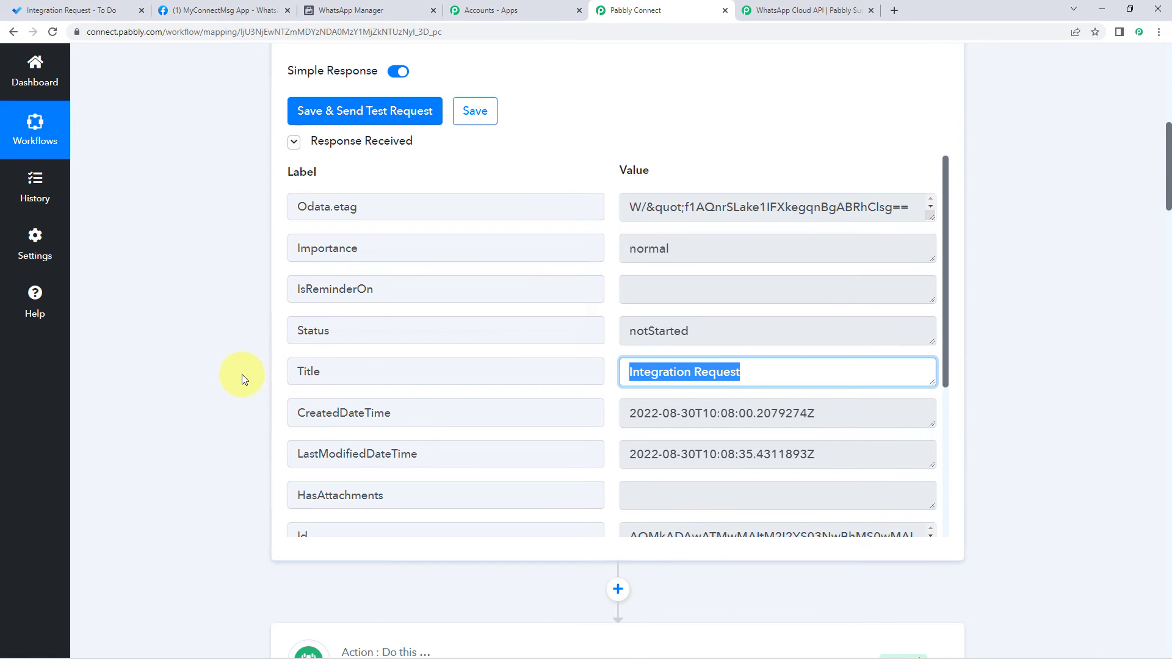
scroll(238, 375, down, 10)
scroll(238, 374, down, 15)
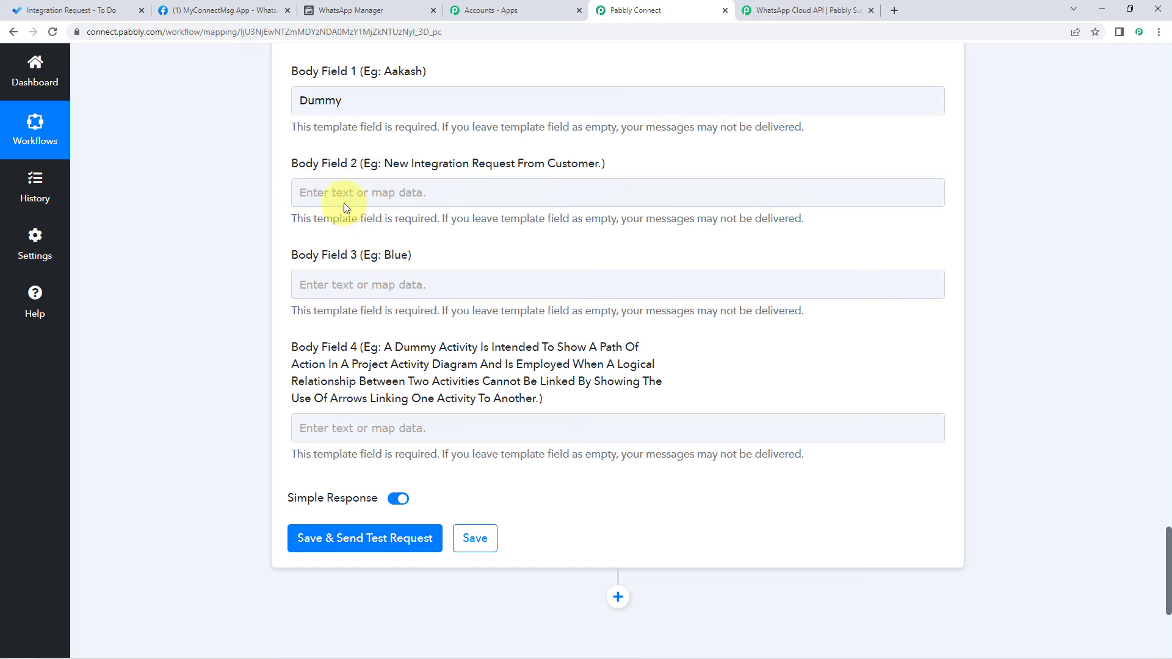
Step: Map the Microsoft To-Do: New Task Title into Body Field 2, then view the task in To Do
click(332, 194)
click(336, 192)
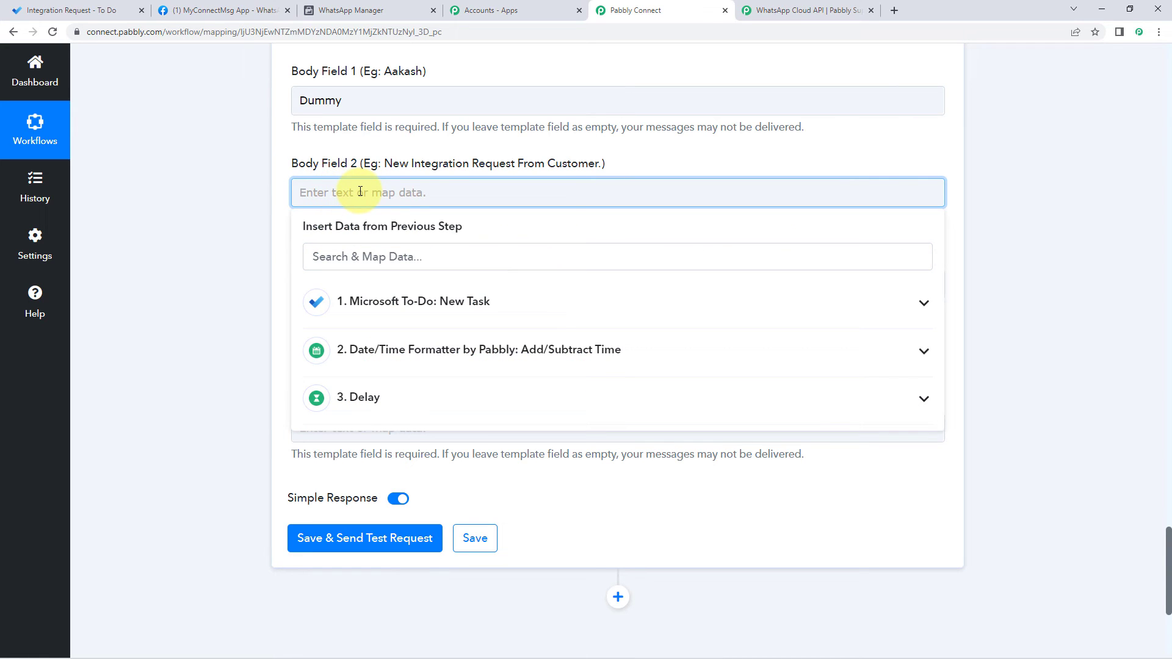
click(500, 304)
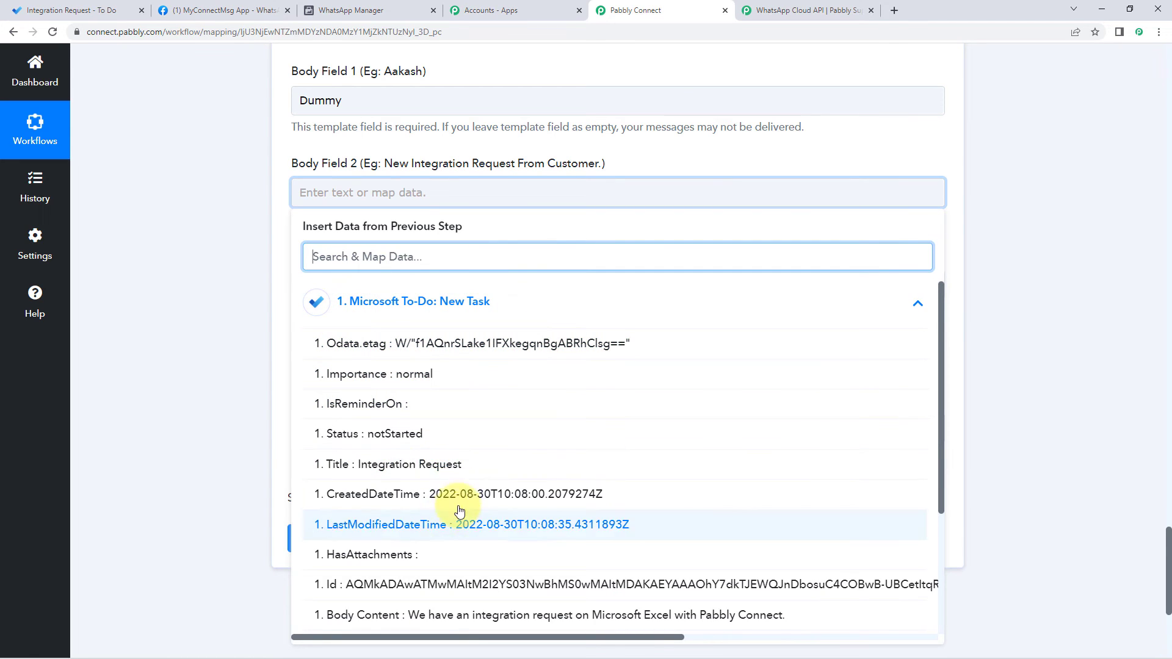
click(402, 471)
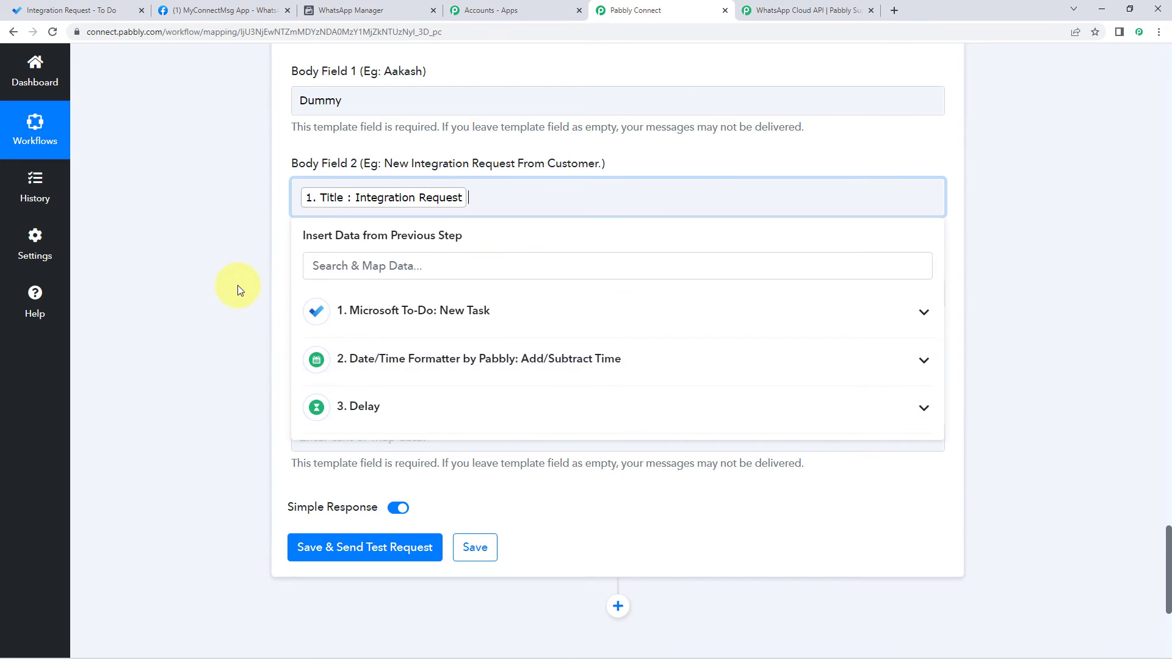
click(237, 284)
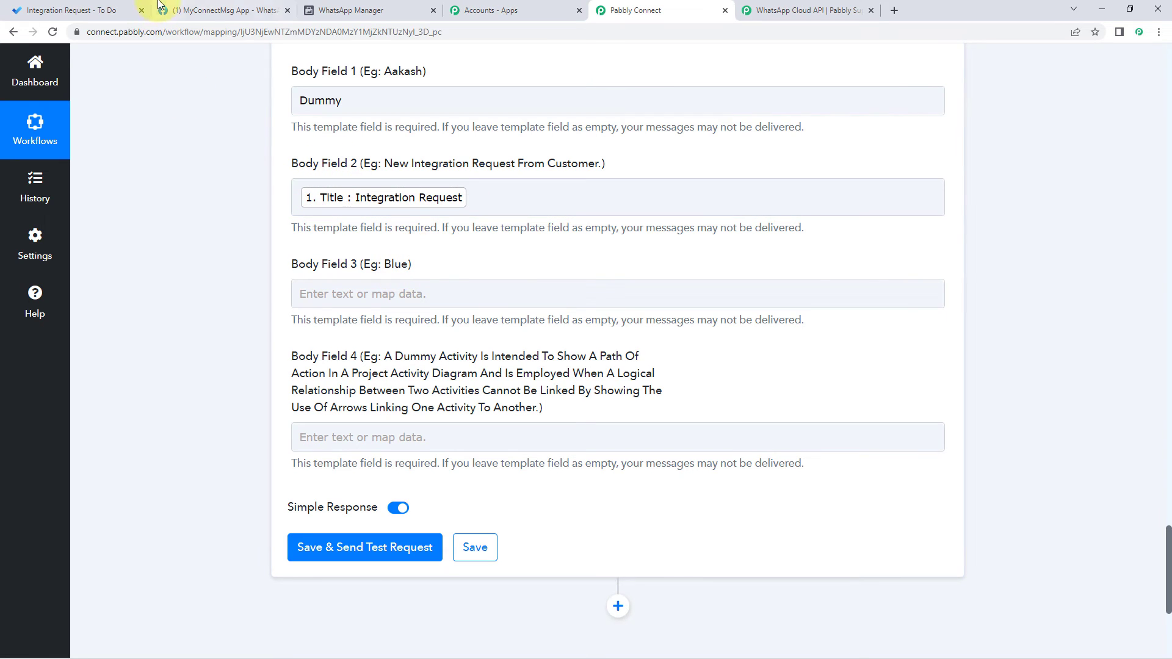
click(102, 6)
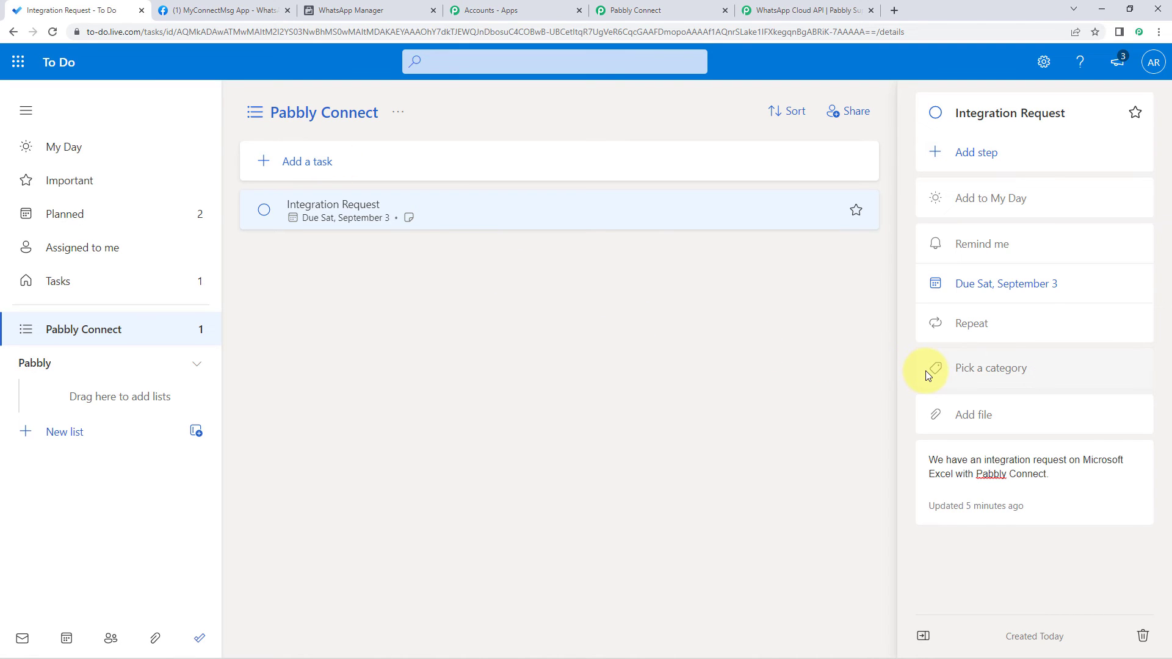
Step: Assign the Orange category to the Integration Request task, then return to Pabbly Connect
click(976, 372)
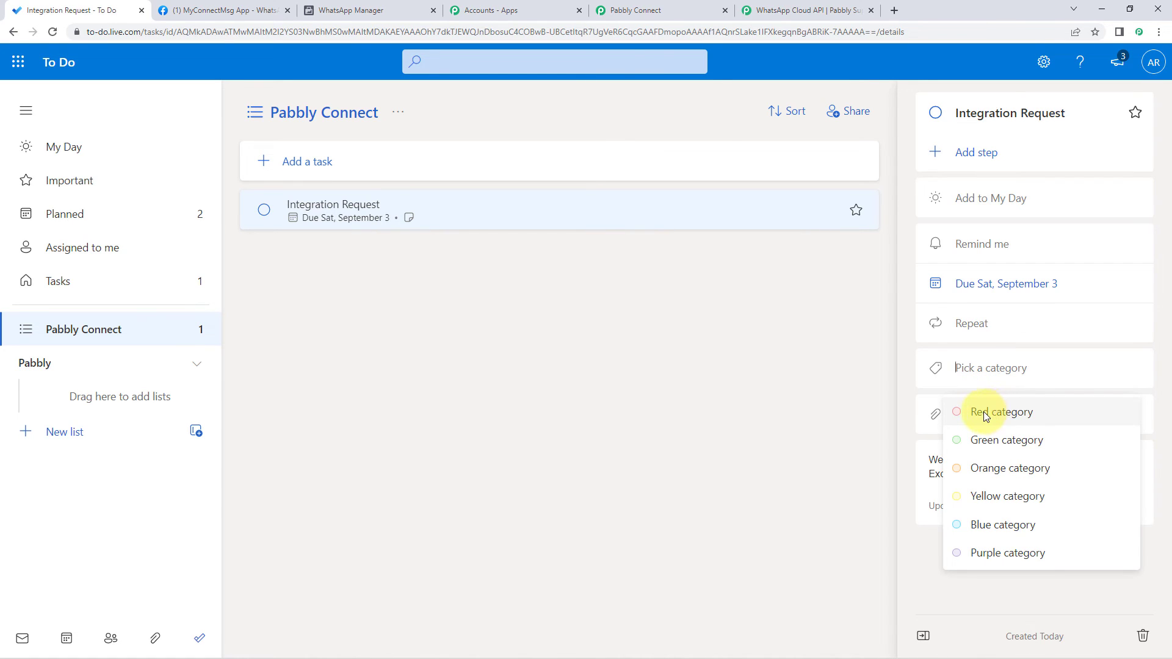
click(833, 377)
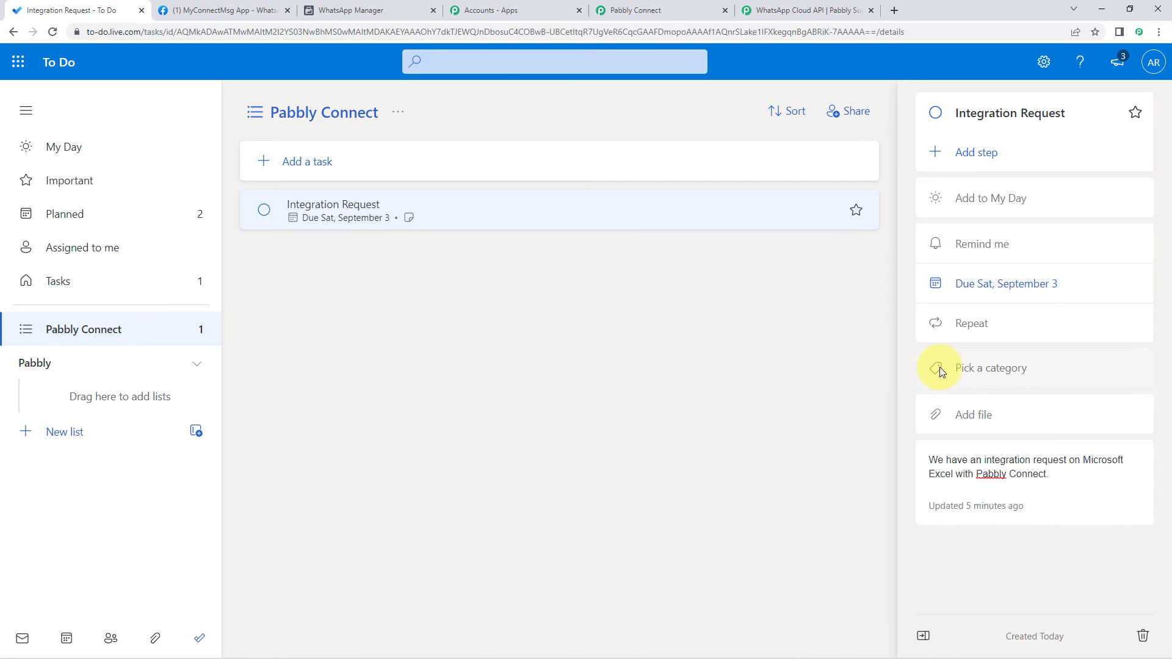
click(967, 370)
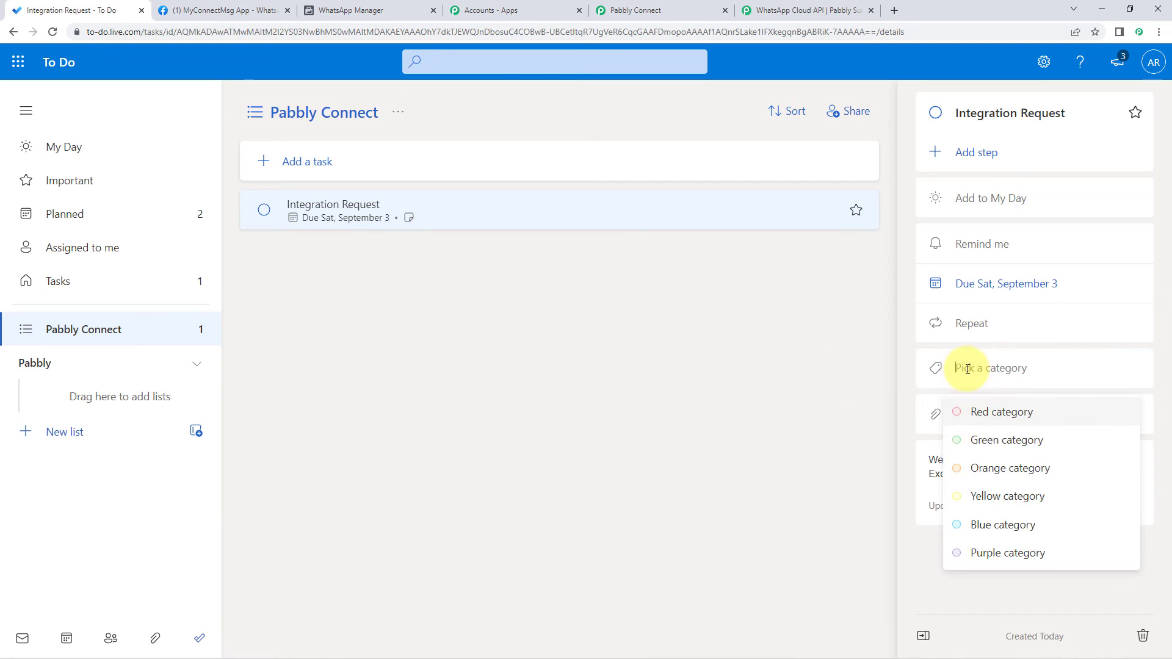
click(988, 470)
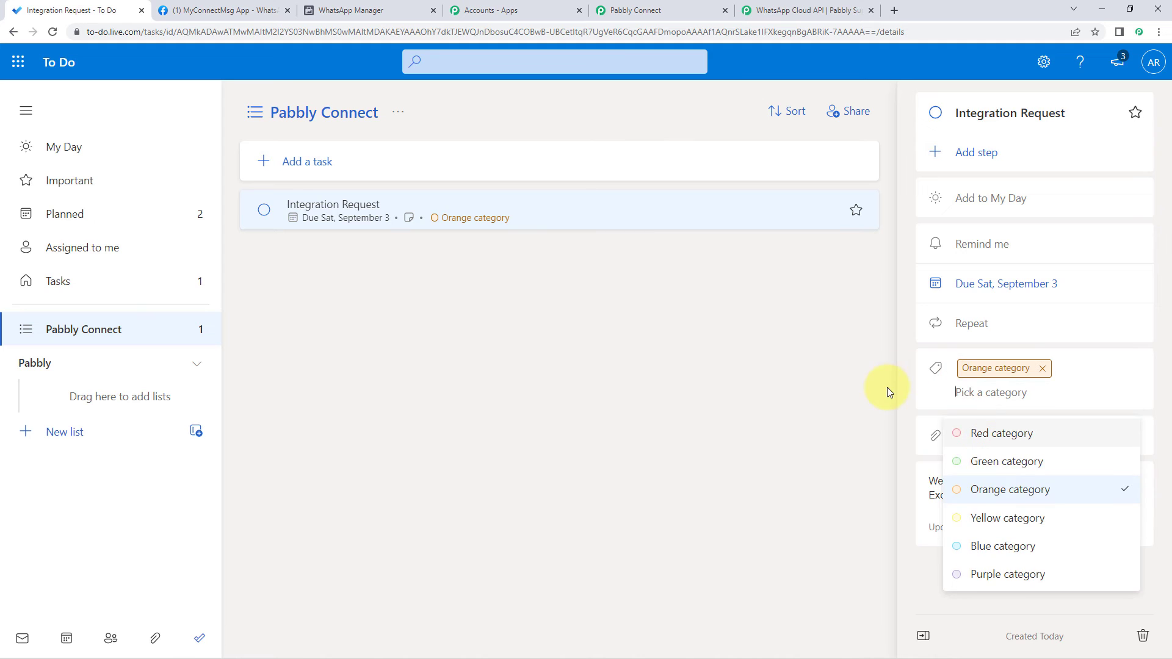
click(885, 387)
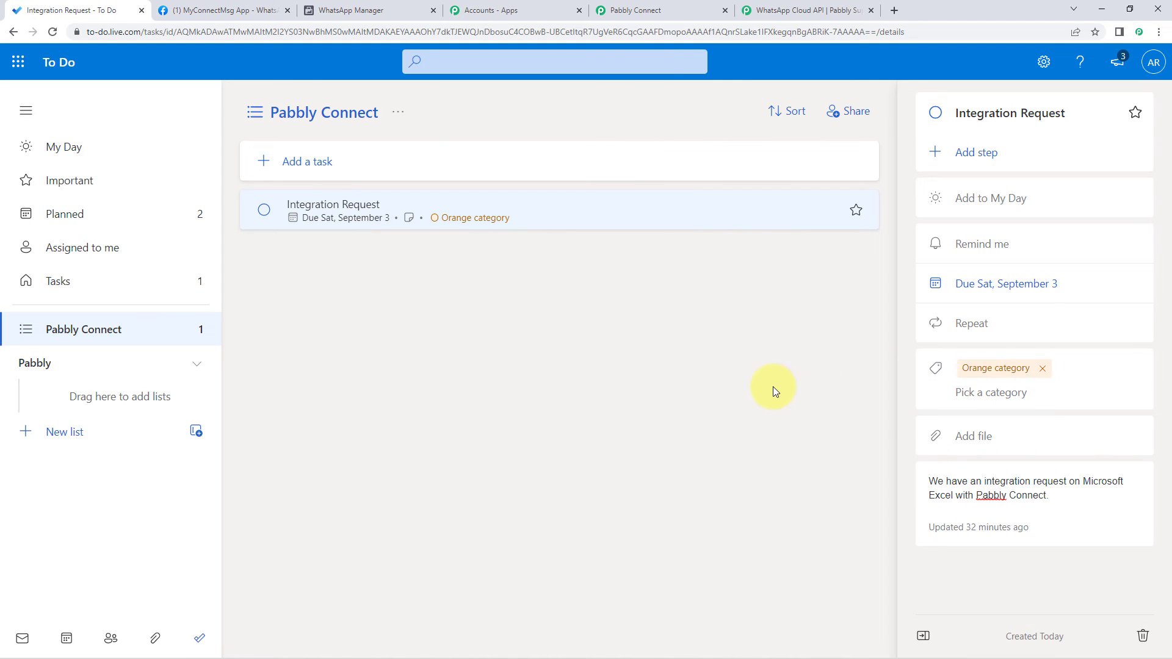
click(603, 12)
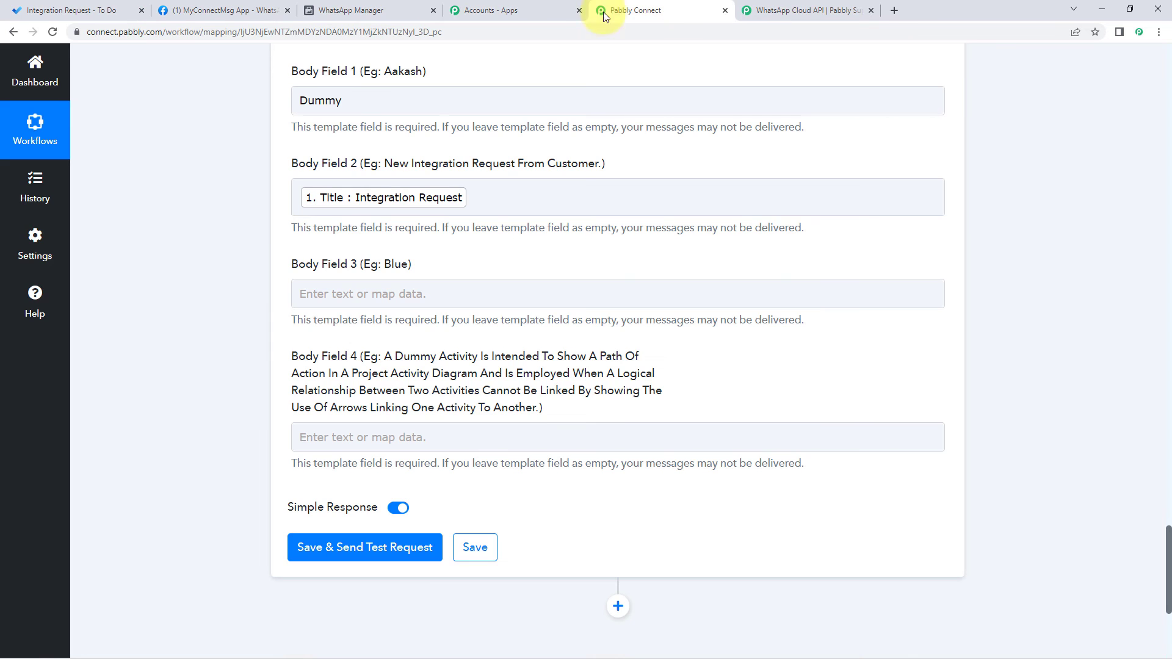
Step: Re-run Save & Send Test Request on the Microsoft To-Do trigger
scroll(209, 263, up, 20)
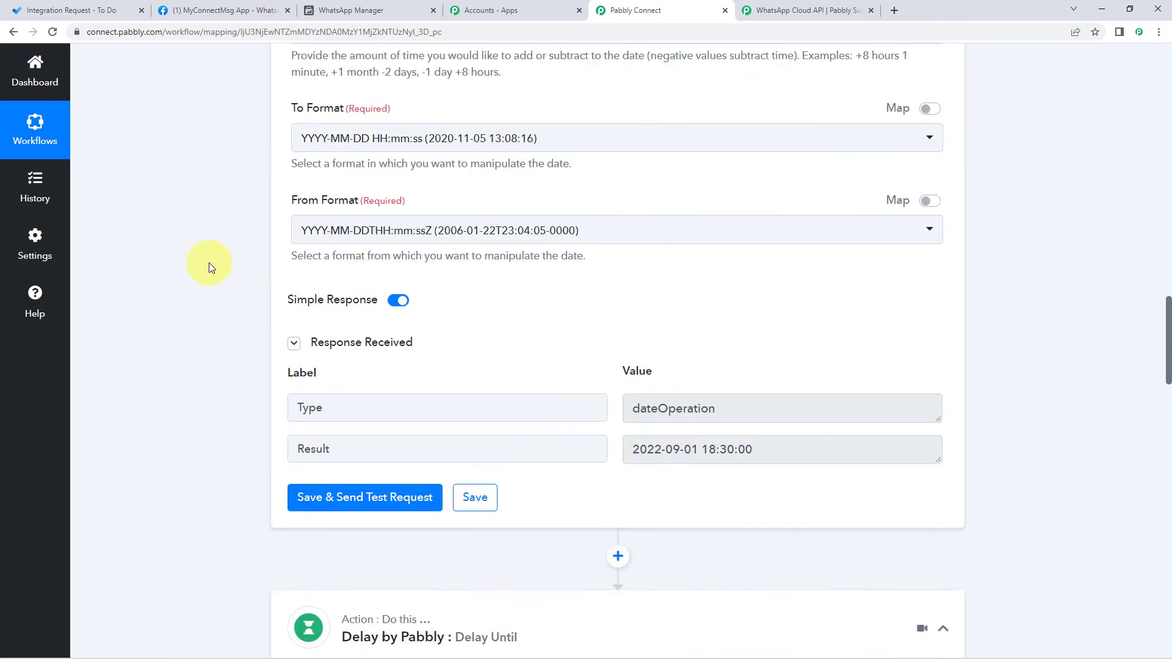
scroll(209, 263, up, 20)
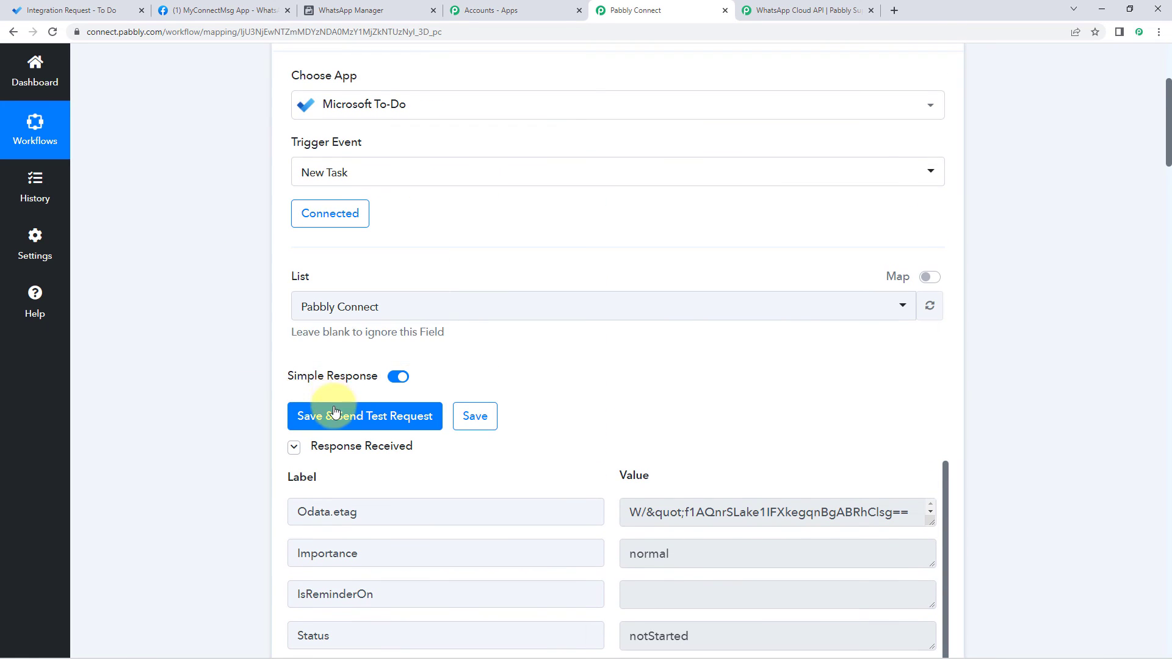
click(338, 415)
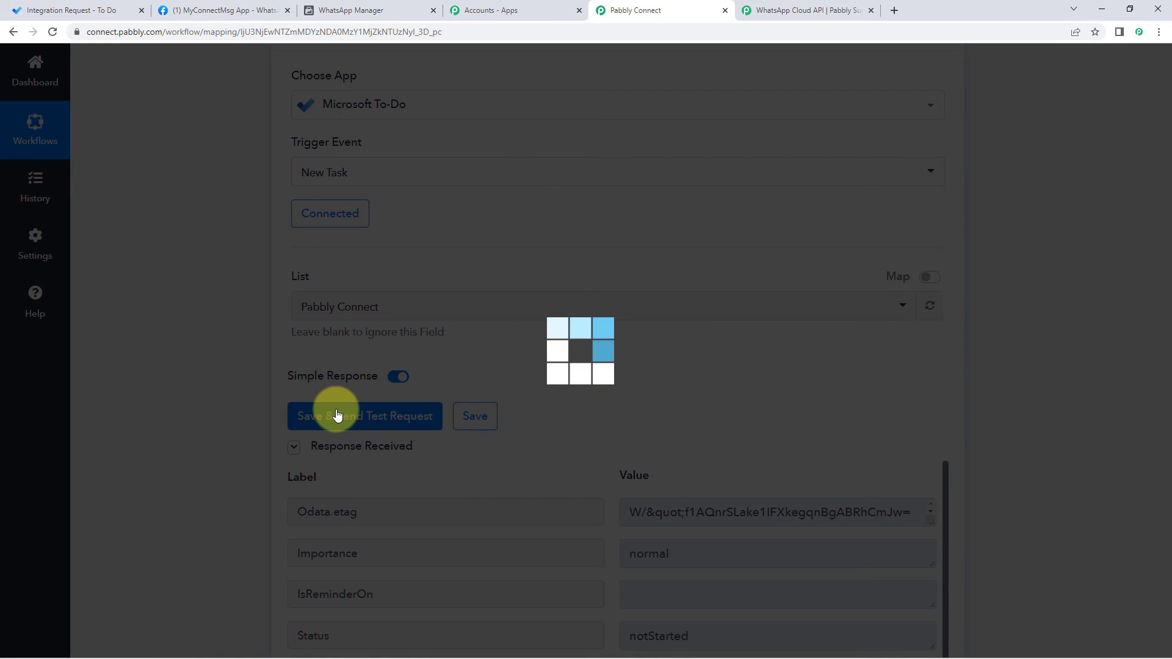
Step: Confirm the response now shows Categories 0 with value Orange category
scroll(259, 483, down, 2)
scroll(258, 482, down, 3)
scroll(785, 282, down, 3)
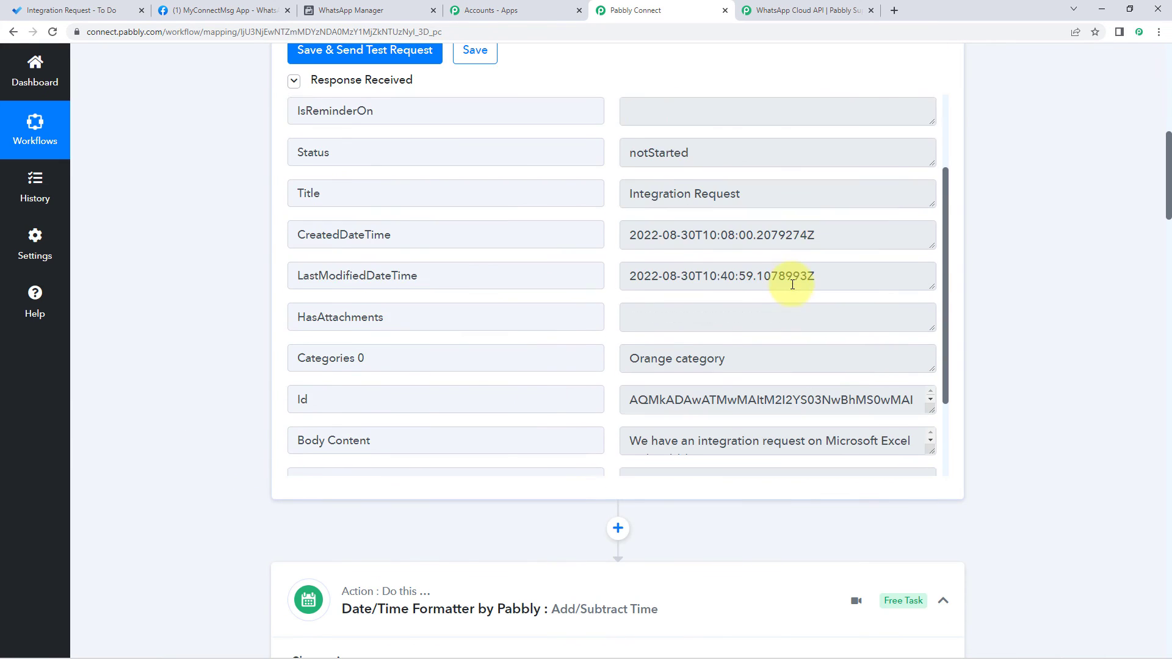
scroll(713, 217, down, 2)
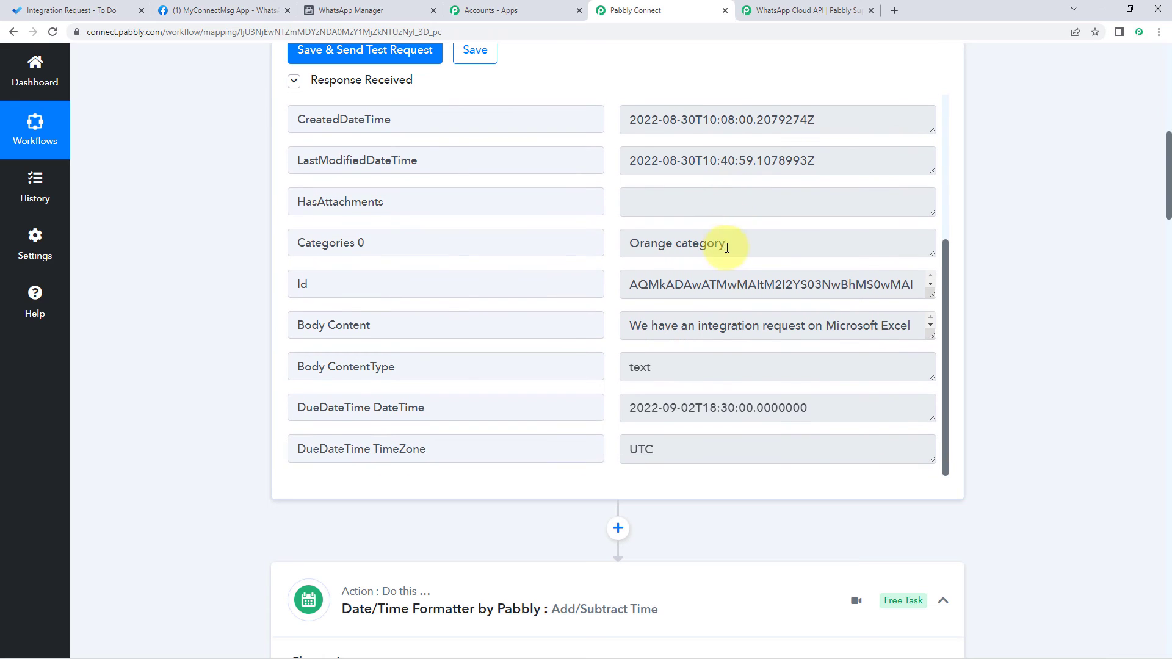
drag(402, 244, 290, 251)
click(402, 240)
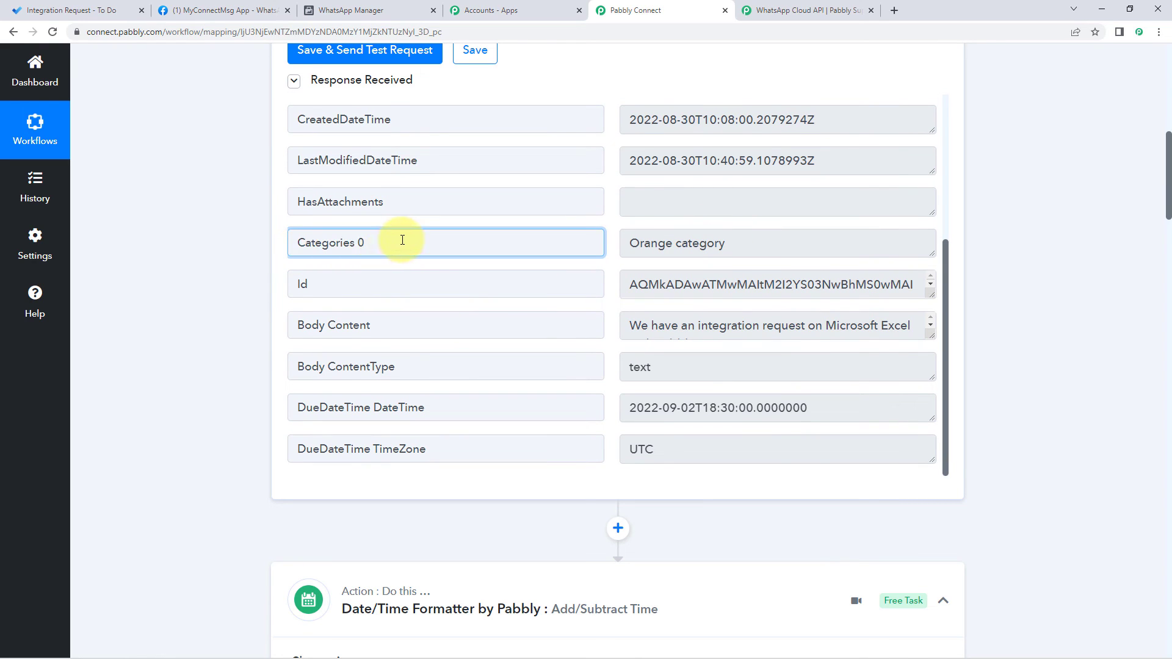
drag(403, 240, 261, 240)
drag(745, 246, 581, 257)
click(750, 239)
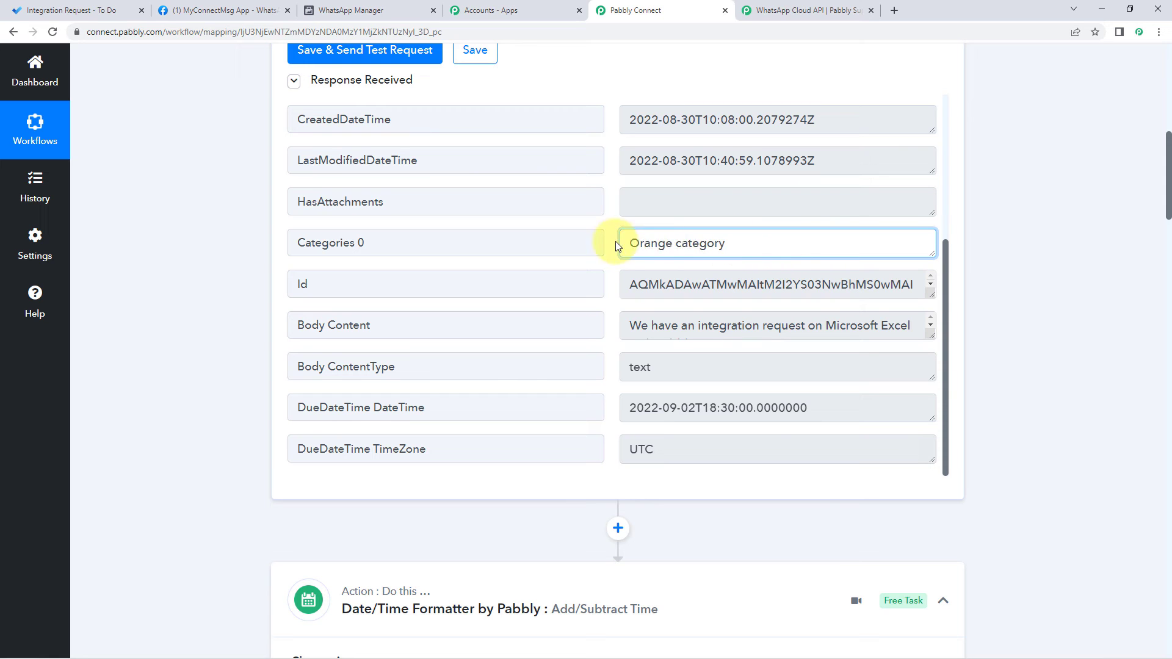
click(253, 292)
scroll(254, 292, down, 20)
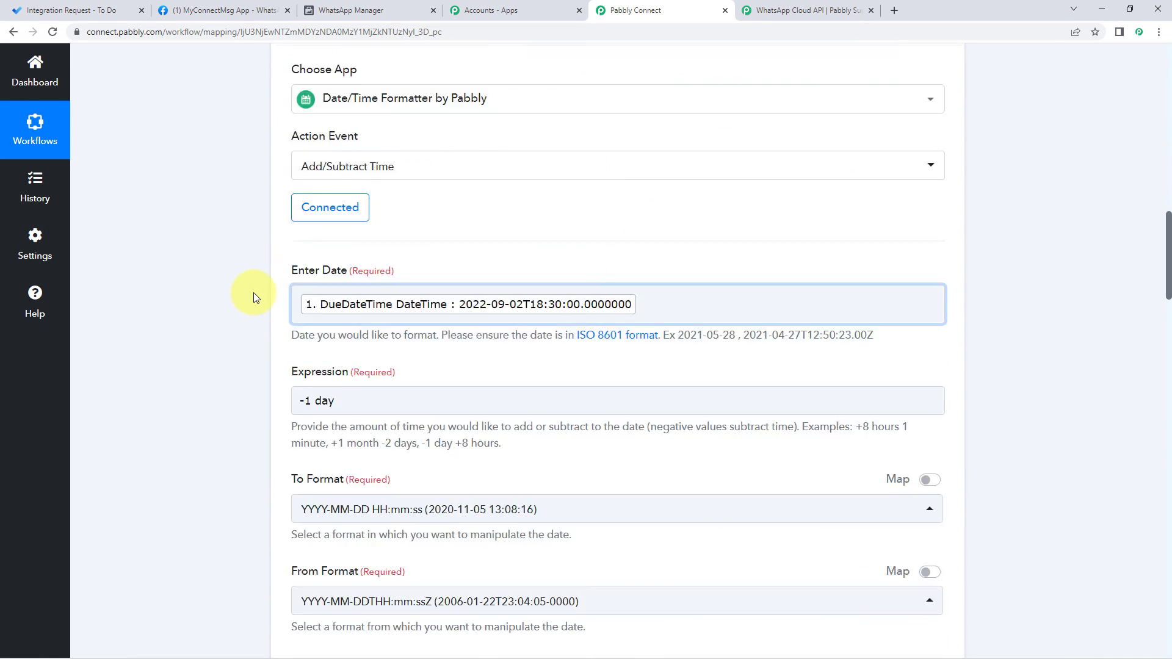
Step: Map the To-Do trigger's Categories 0 (Orange category) into Body Field 3
scroll(254, 293, down, 20)
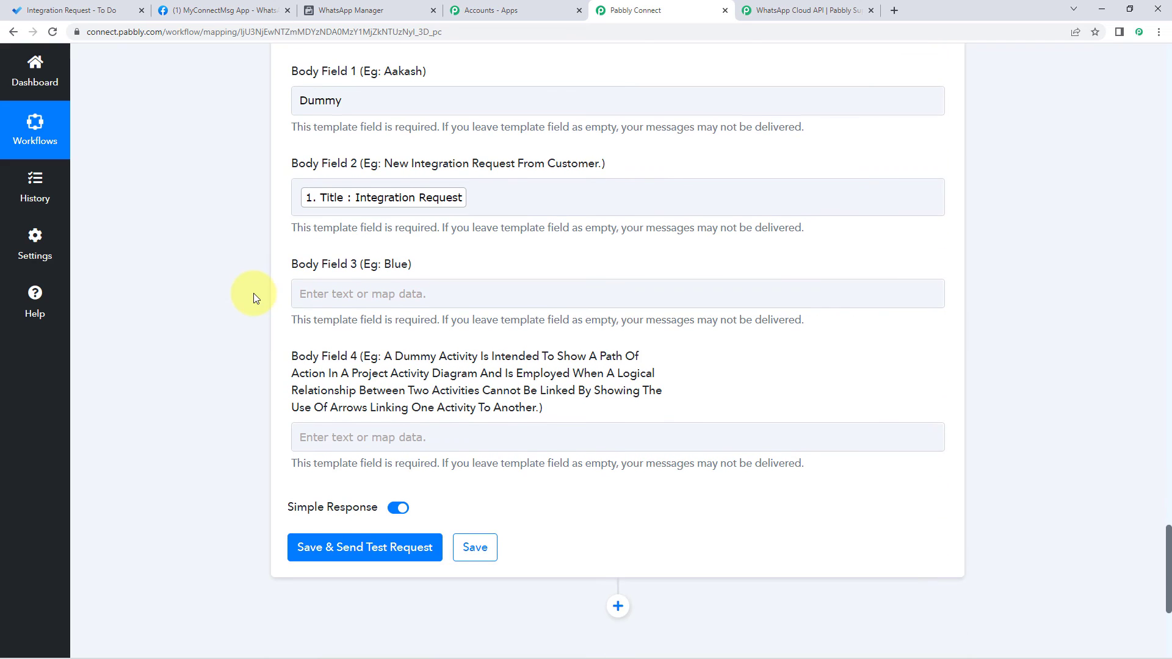
click(323, 294)
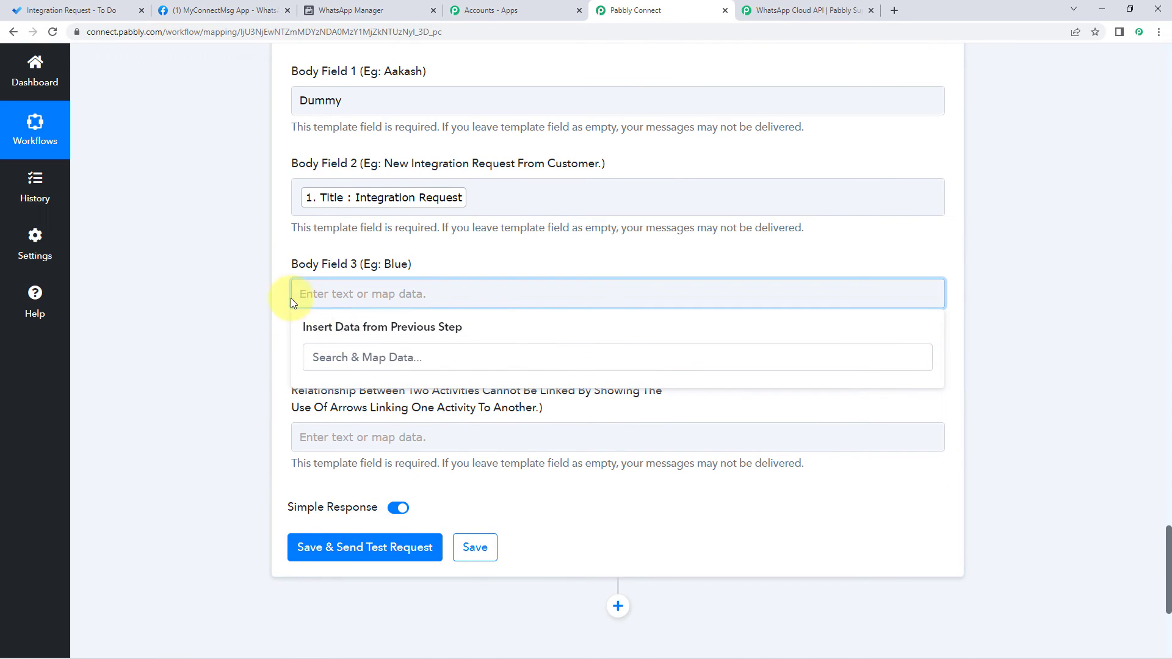
scroll(247, 314, up, 3)
scroll(247, 314, up, 6)
click(329, 149)
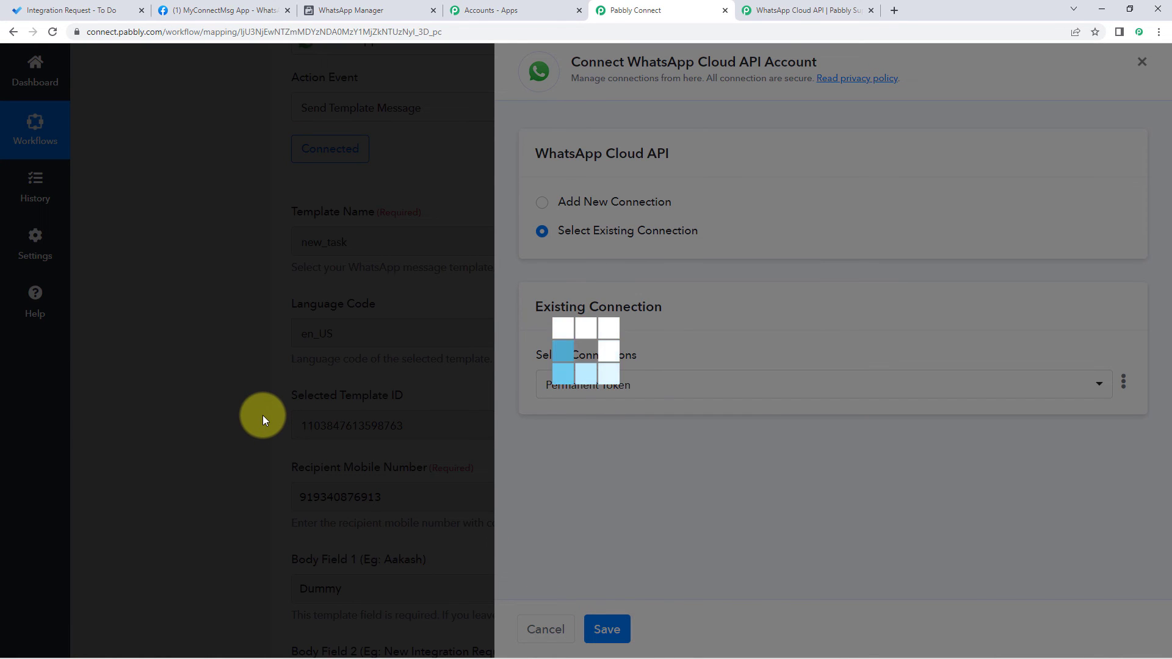
scroll(263, 415, down, 7)
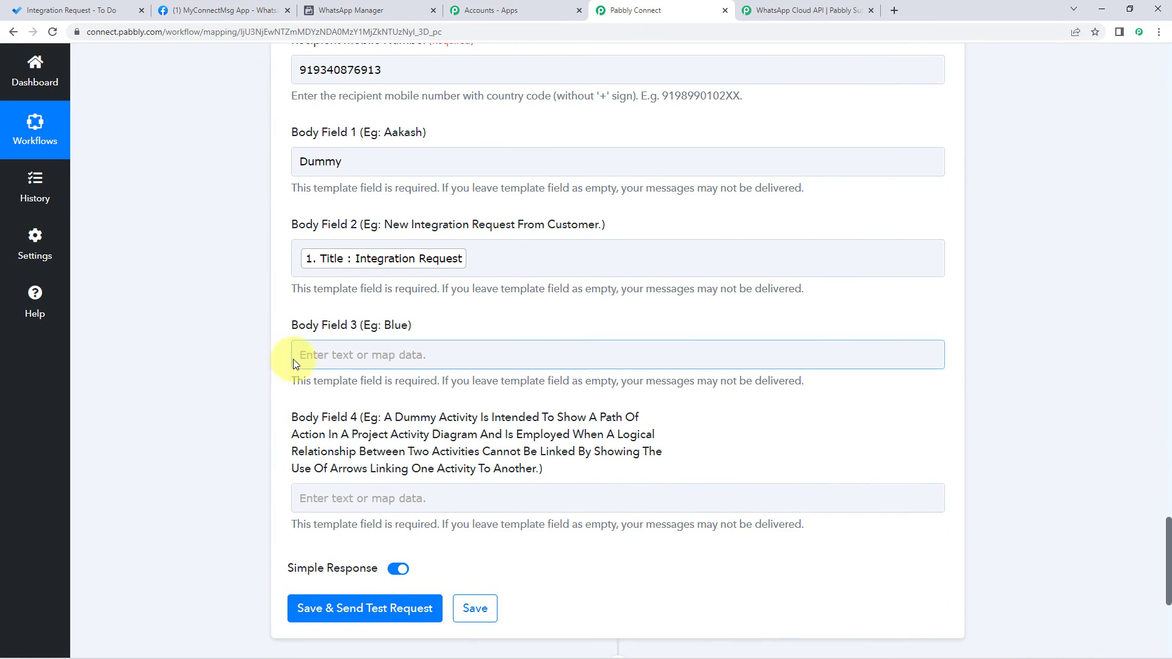
click(317, 352)
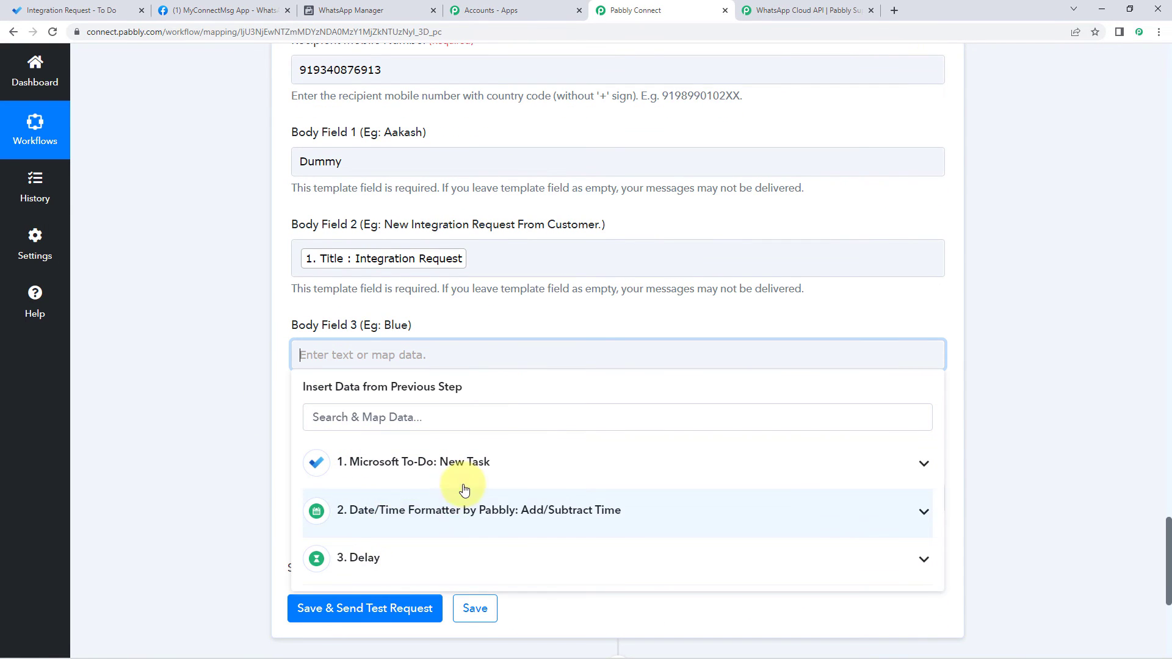
click(463, 465)
scroll(250, 460, down, 4)
scroll(463, 361, down, 2)
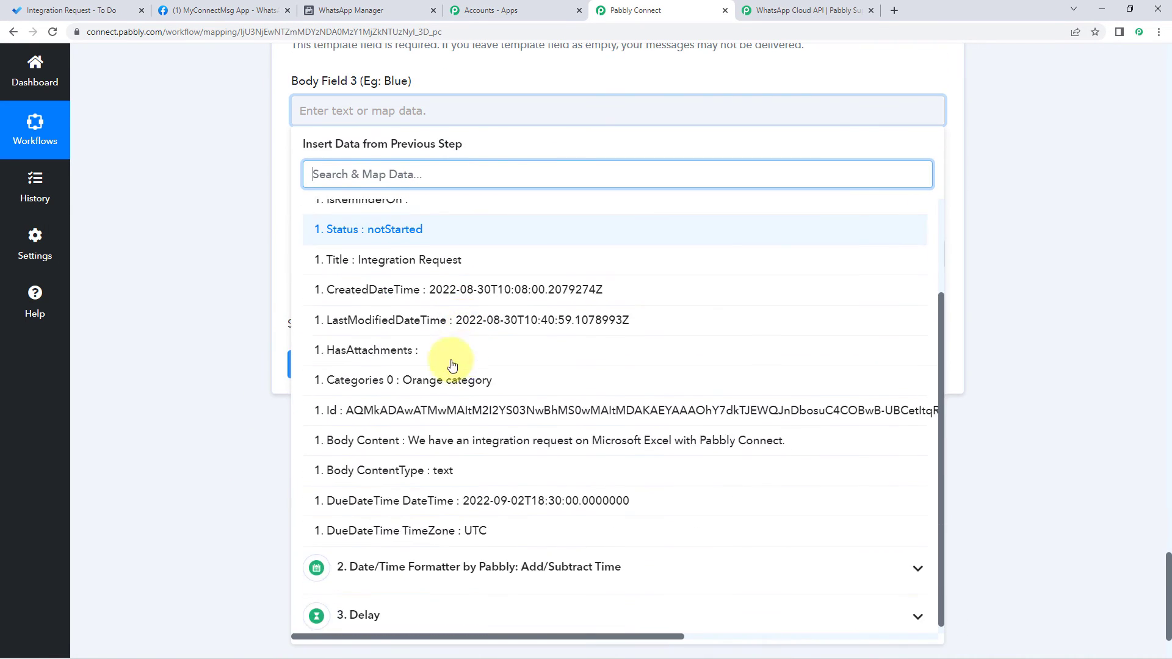
click(455, 381)
scroll(263, 265, up, 5)
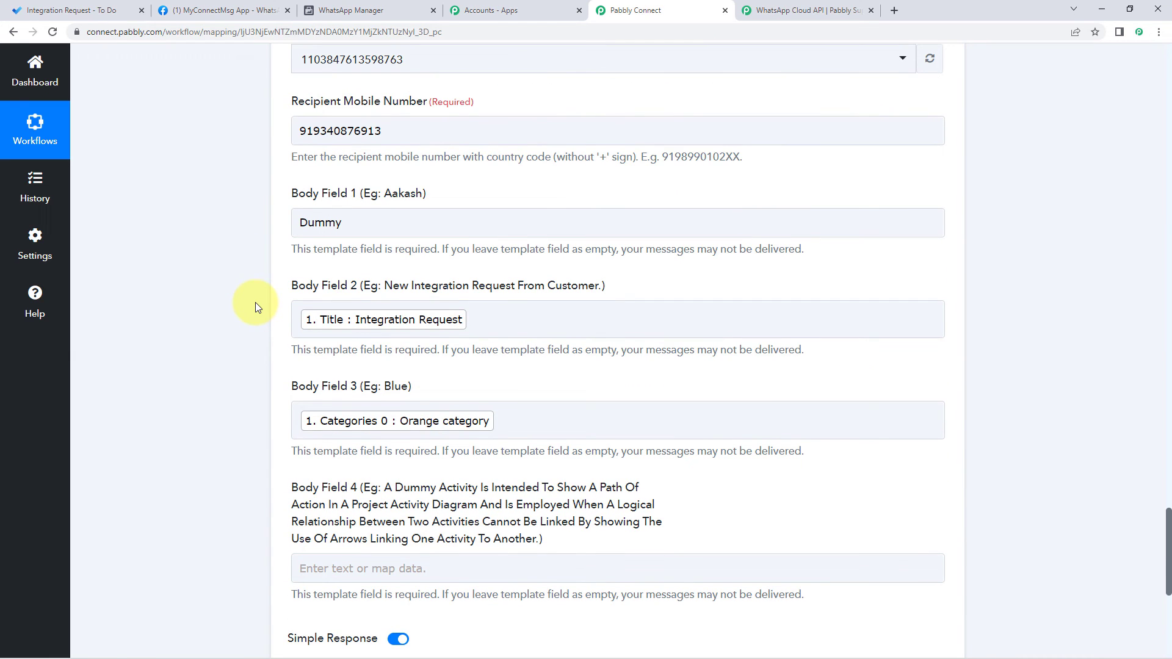
Step: Compare the Integration Request task in Microsoft To Do against the workflow's mapped fields
click(102, 3)
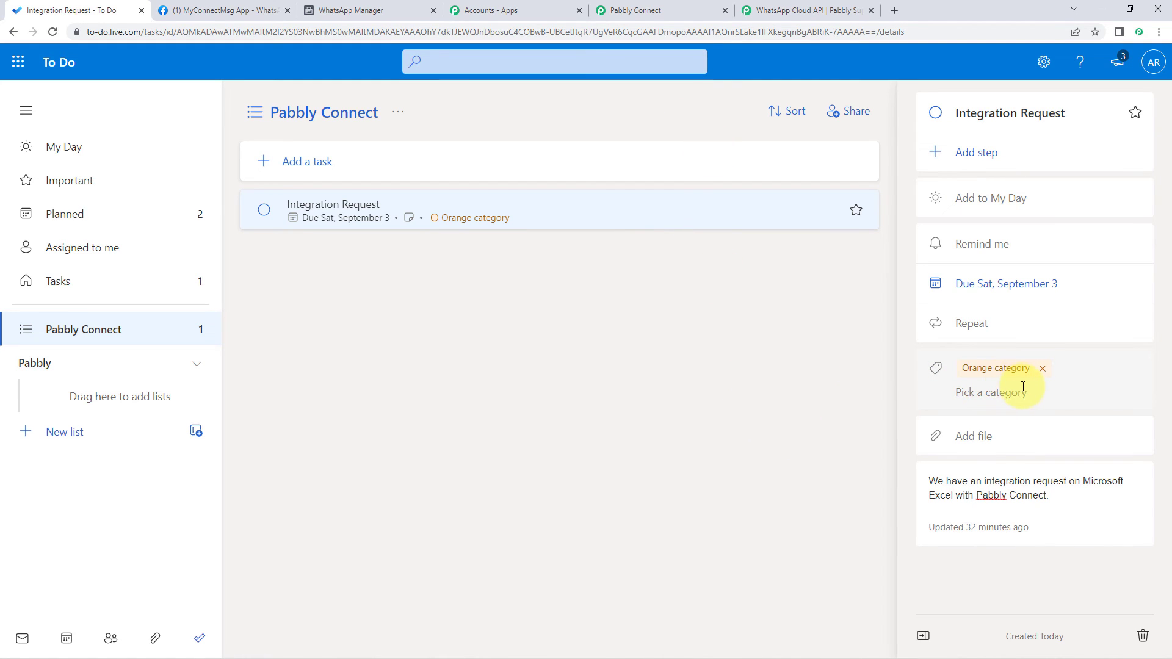
click(635, 10)
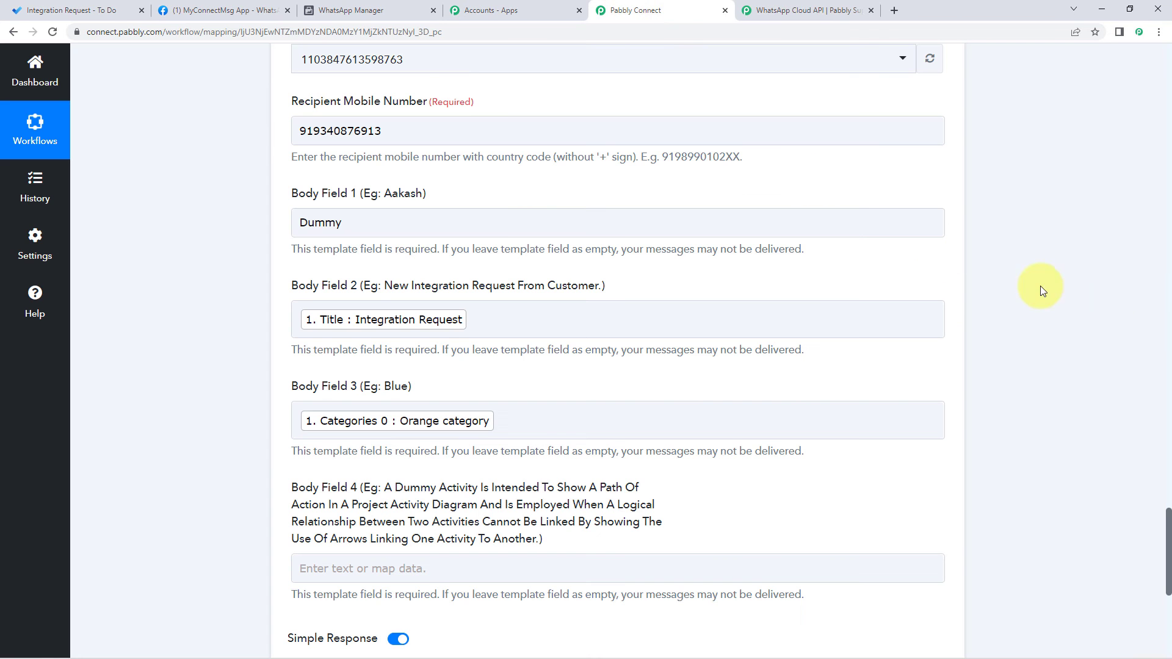
scroll(1112, 387, up, 20)
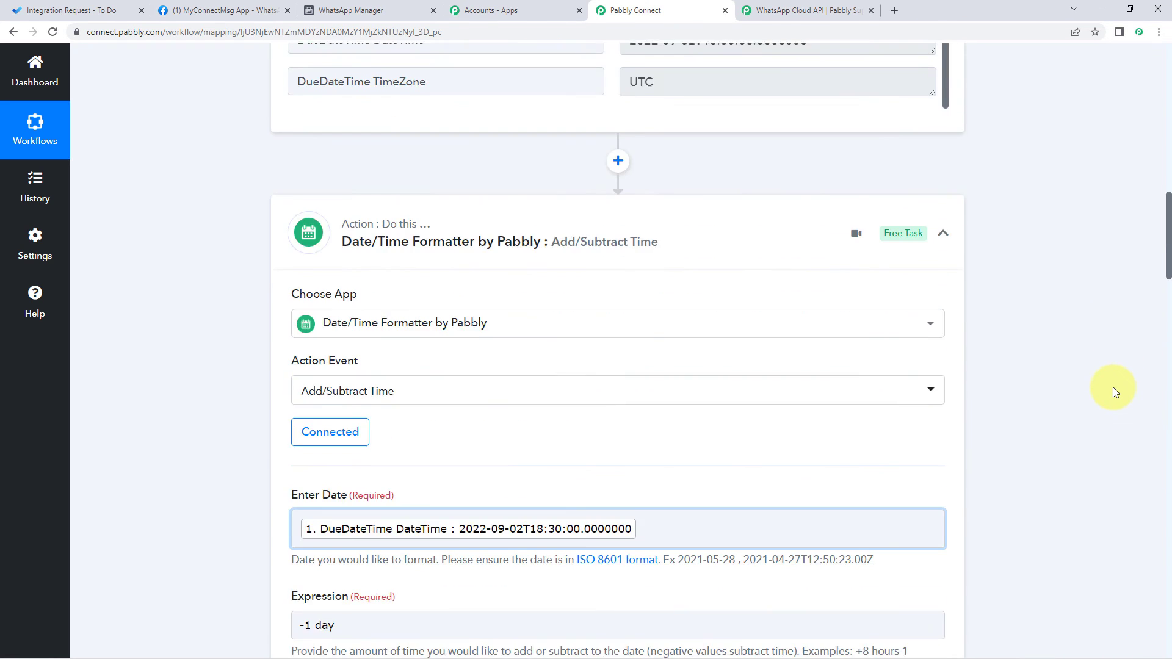
scroll(1112, 387, up, 6)
scroll(1112, 390, down, 6)
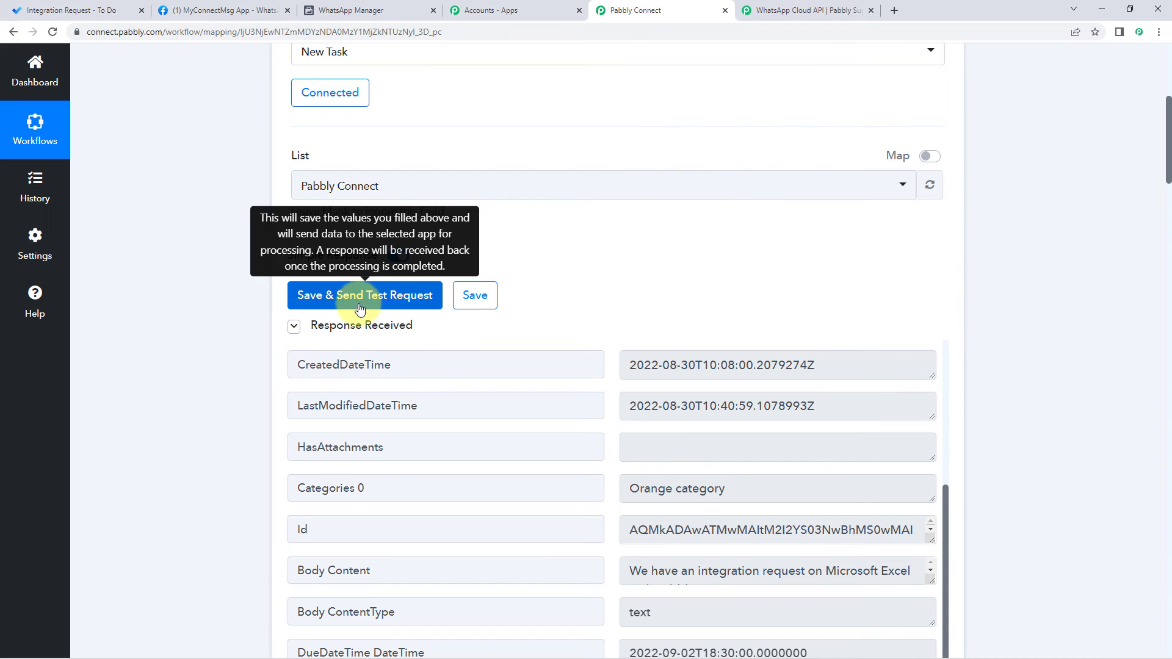
scroll(397, 309, down, 3)
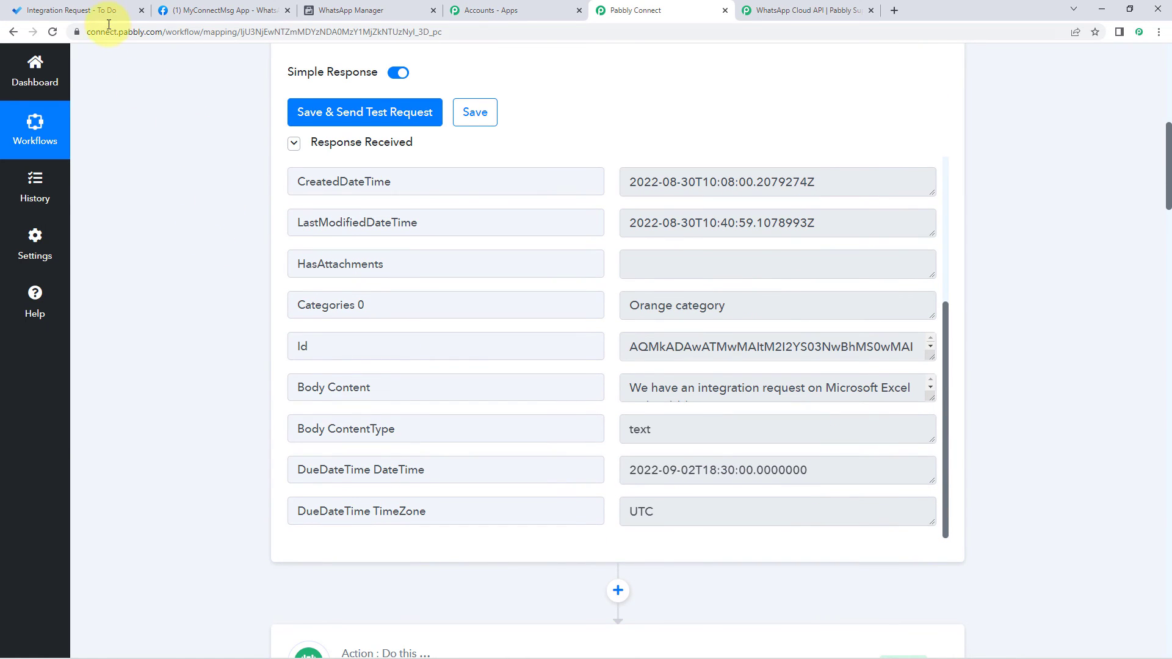
click(92, 10)
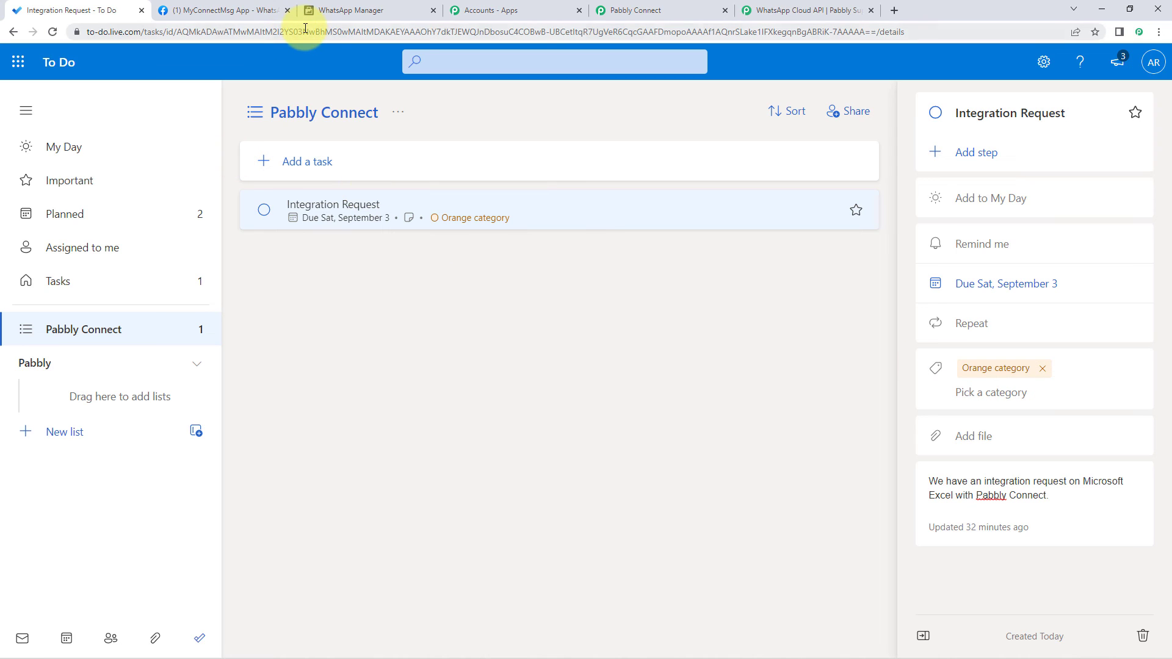
click(671, 10)
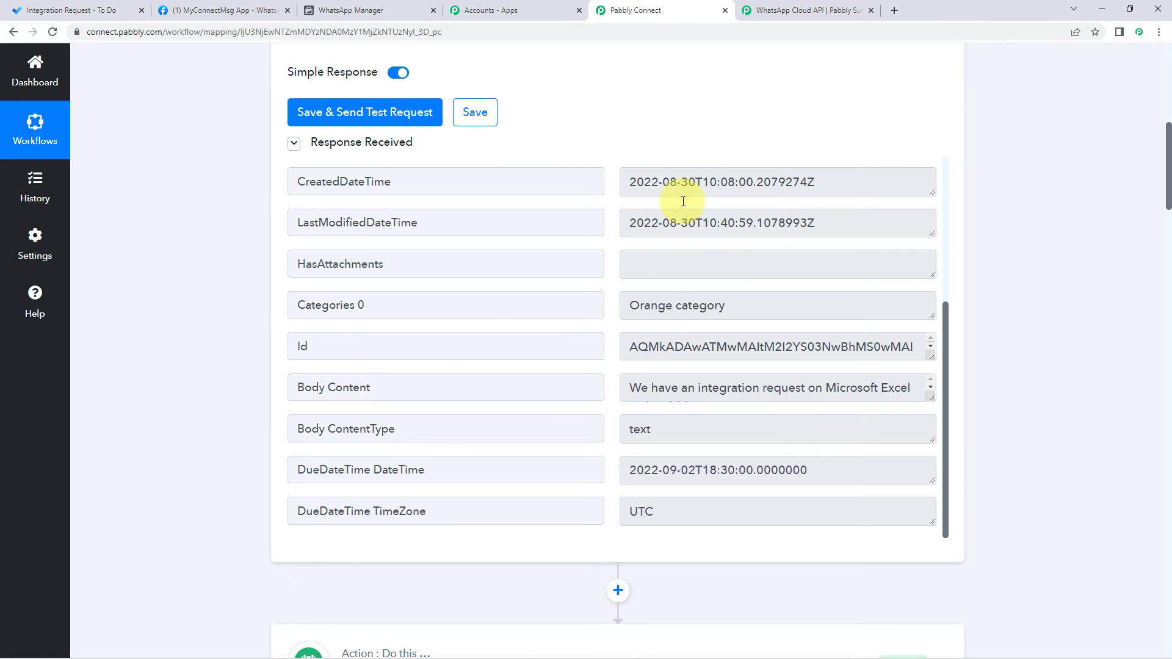
Step: Highlight the trigger's Categories 0 field and Orange category value, then return to the Meta tab
triple_click(422, 307)
drag(741, 306, 608, 304)
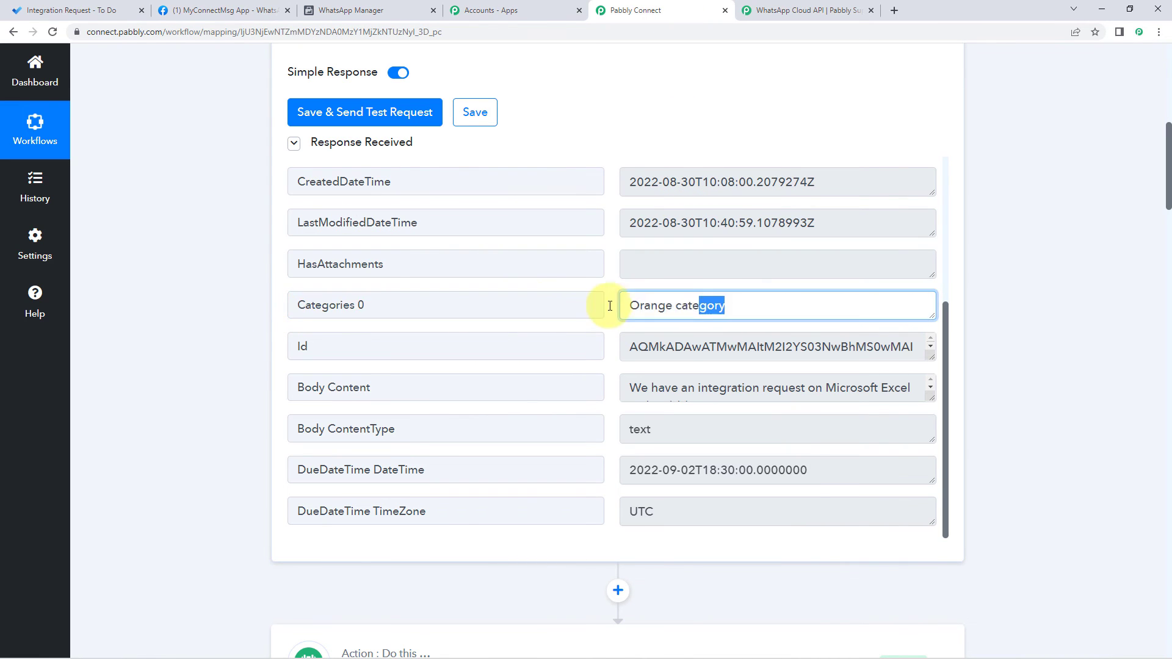
scroll(231, 323, down, 12)
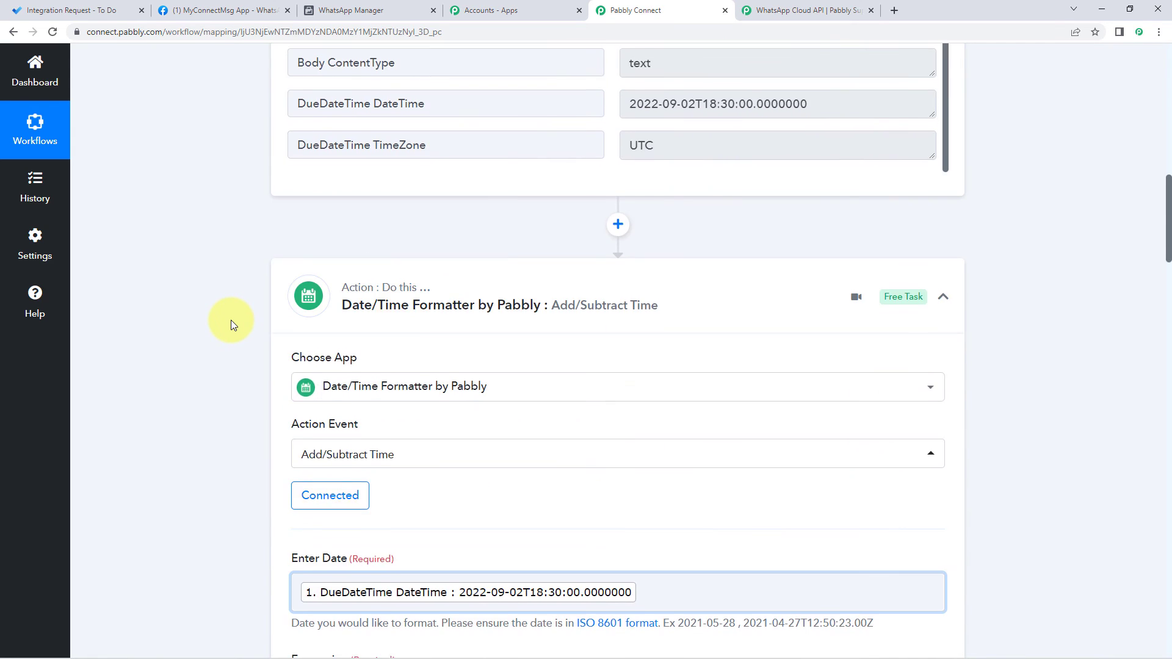
scroll(231, 319, down, 15)
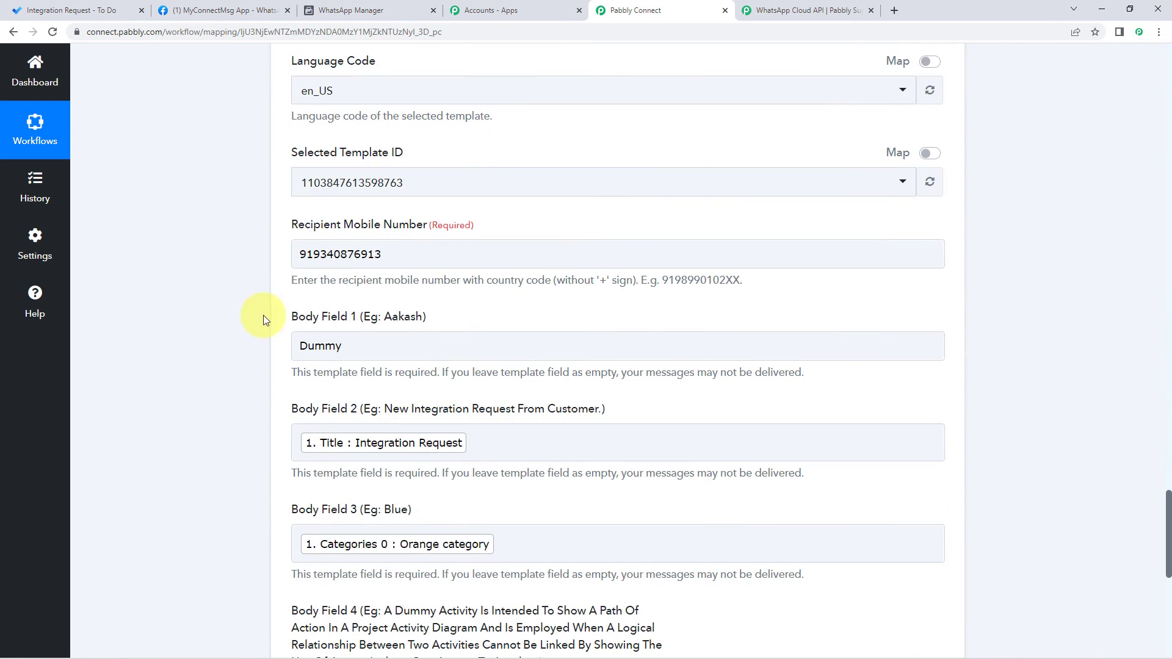
scroll(364, 365, down, 4)
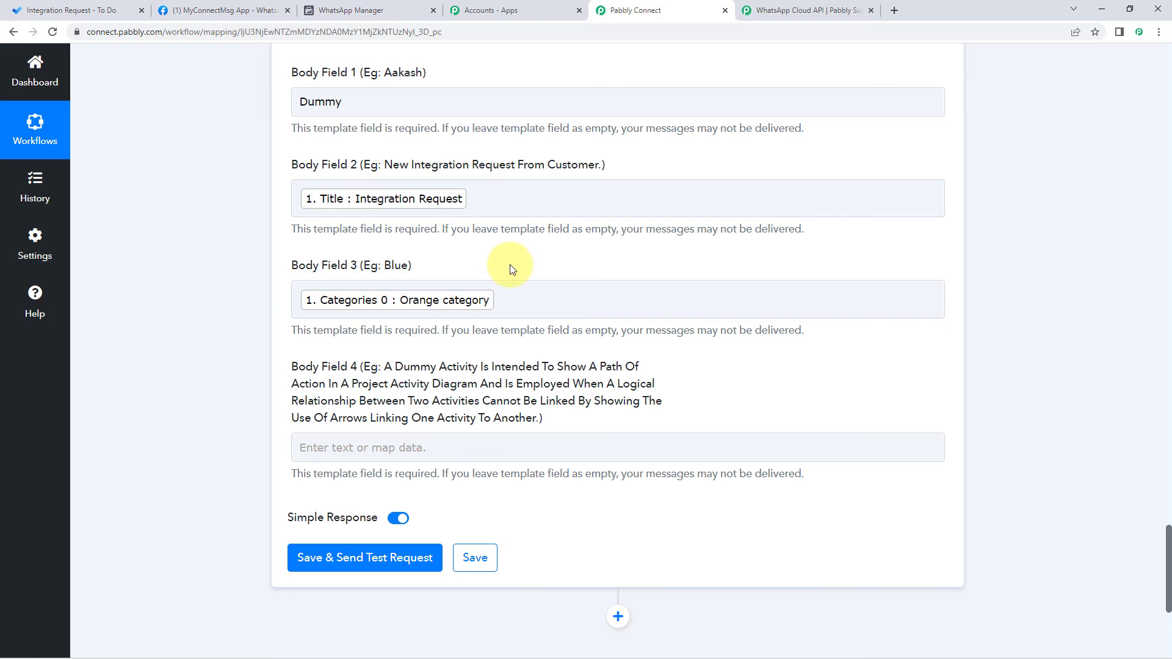
scroll(507, 265, down, 1)
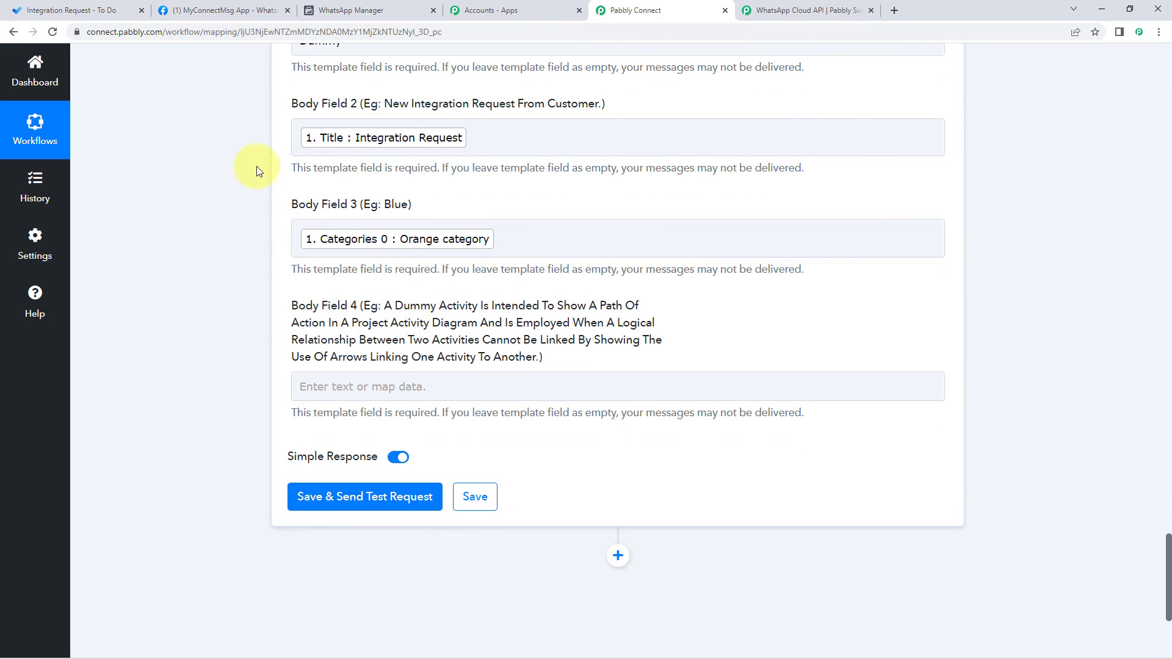
click(201, 9)
Step: Check the {{4}} Task Details placeholder in the new_task template body
click(353, 6)
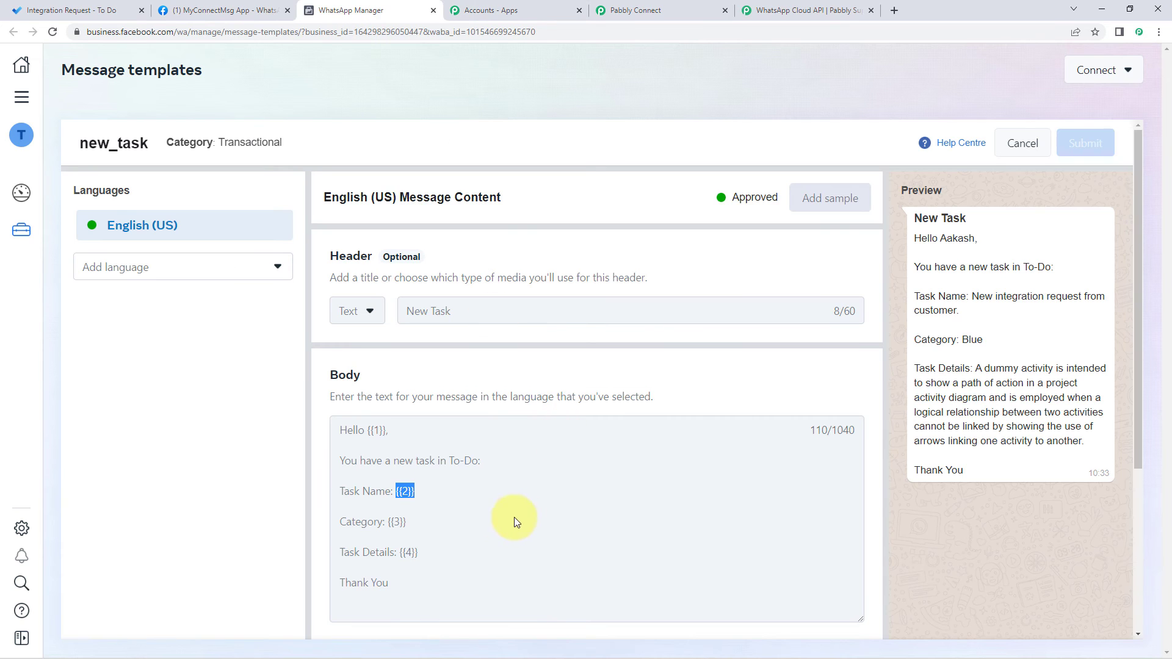
scroll(488, 507, down, 2)
double_click(406, 431)
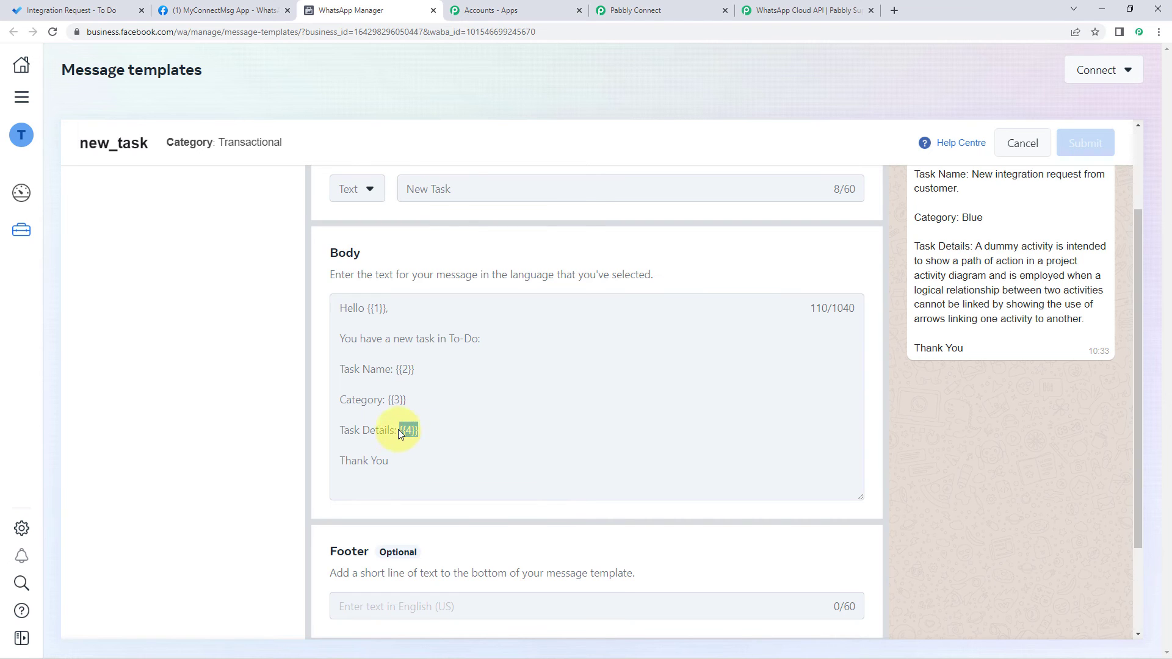
click(661, 4)
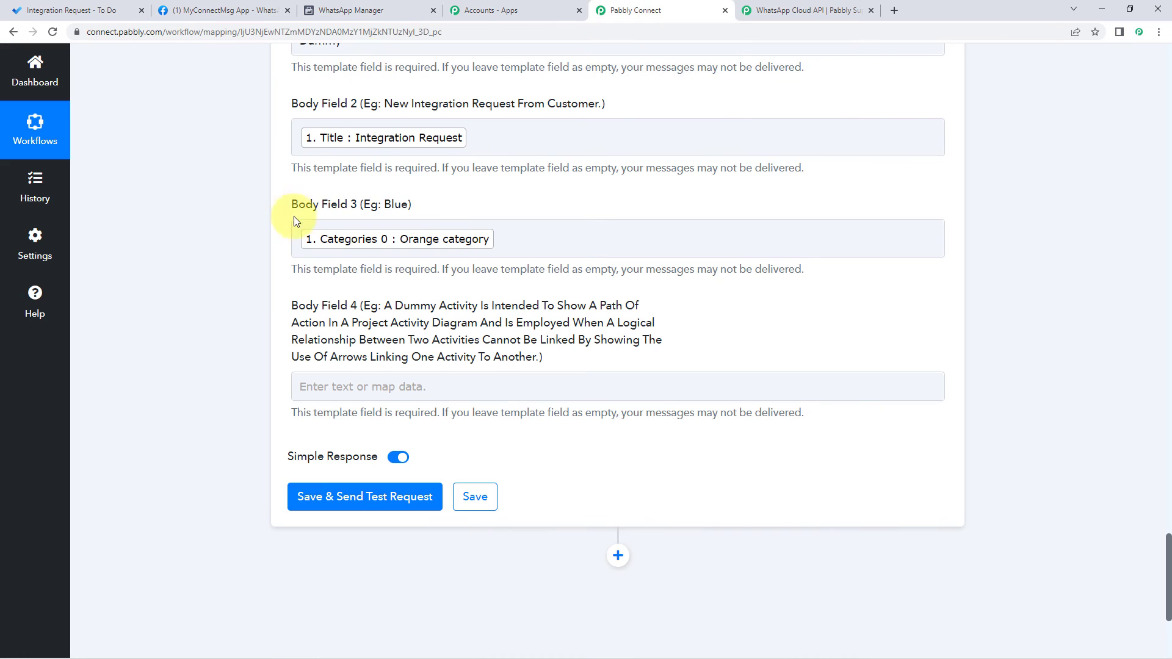
Step: Map the To-Do task's Body Content into Body Field 4 and send a test WhatsApp message
click(305, 387)
scroll(458, 373, down, 2)
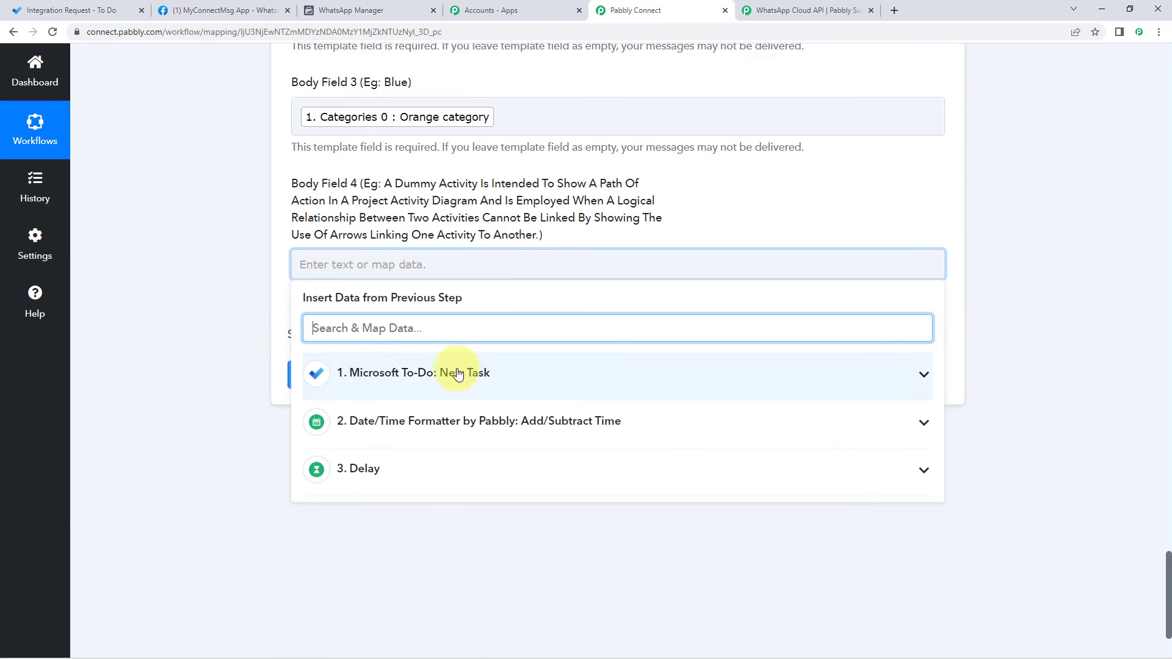
click(476, 374)
scroll(244, 366, down, 2)
scroll(537, 354, down, 3)
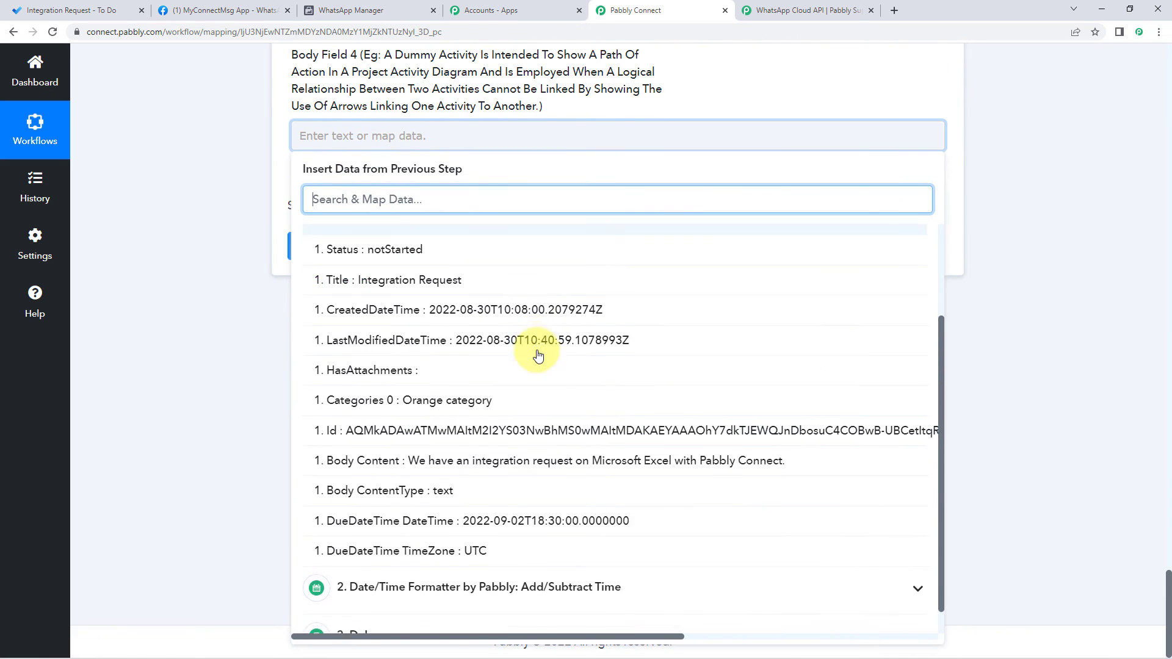
scroll(525, 366, down, 1)
click(451, 431)
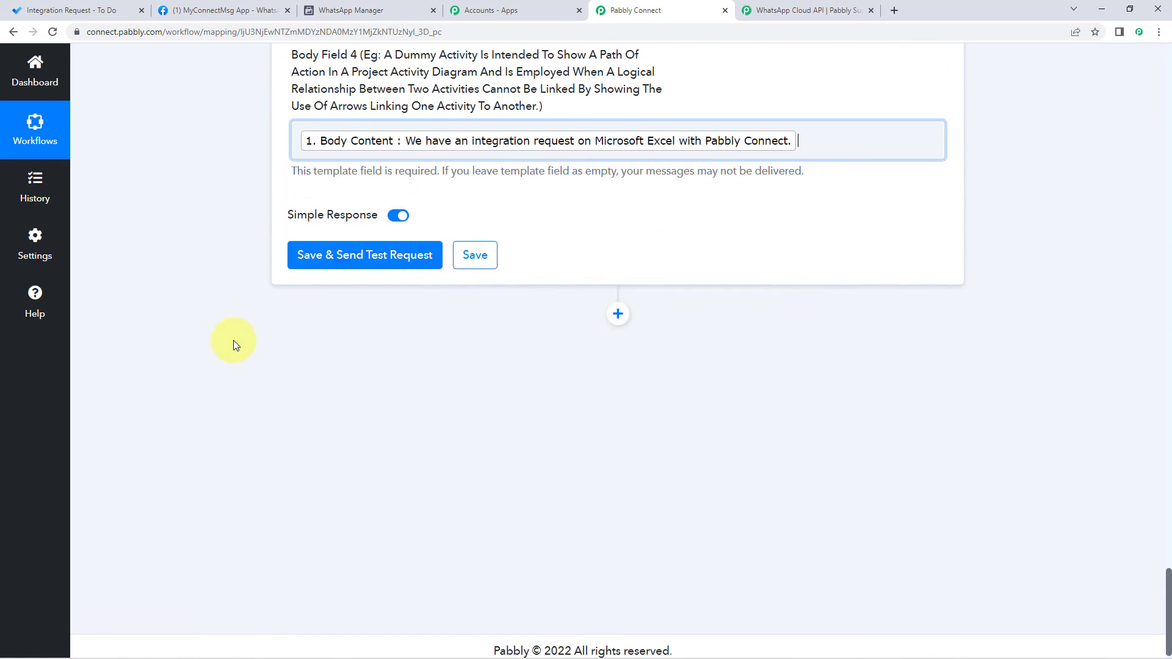
scroll(207, 300, up, 7)
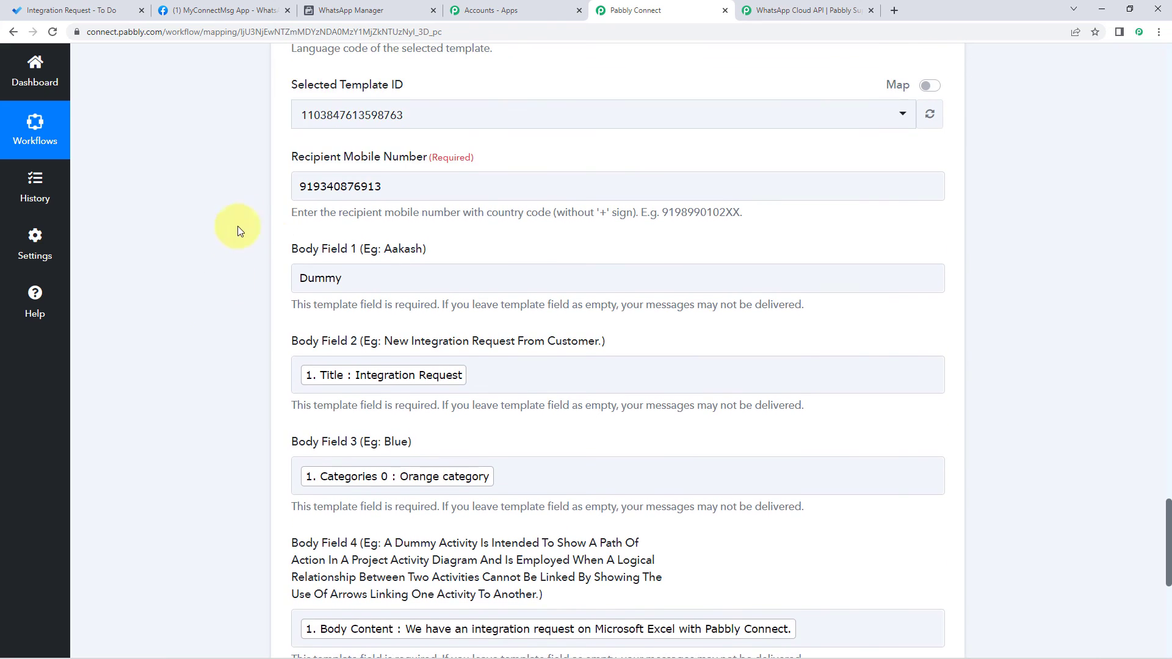
scroll(236, 230, down, 2)
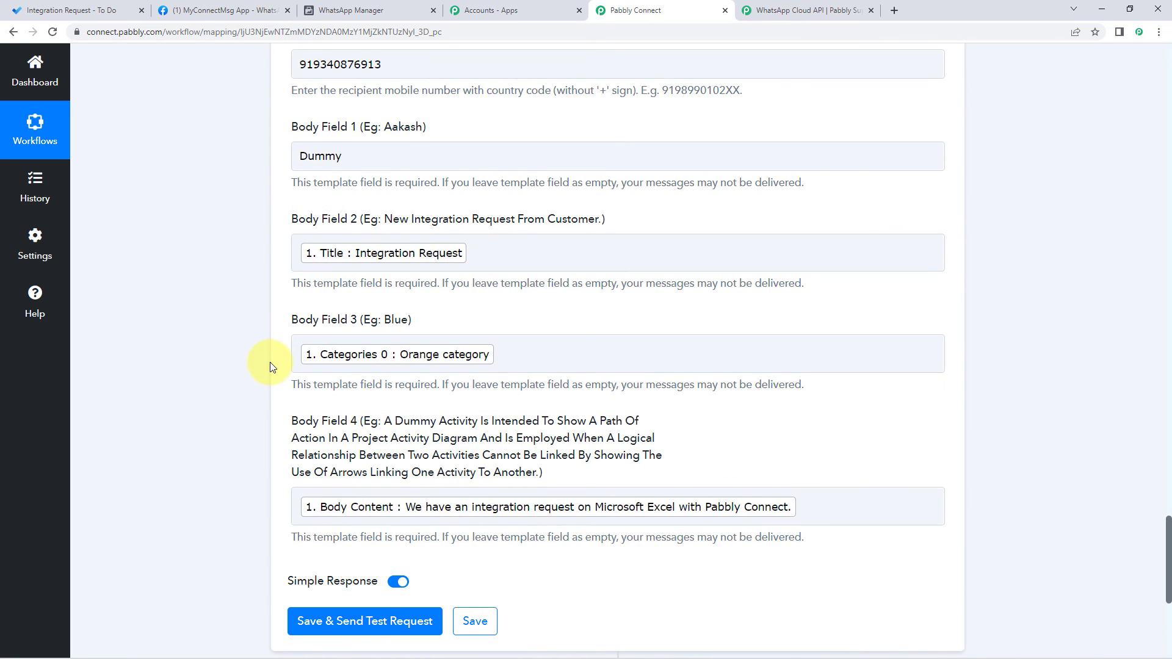
scroll(270, 361, down, 2)
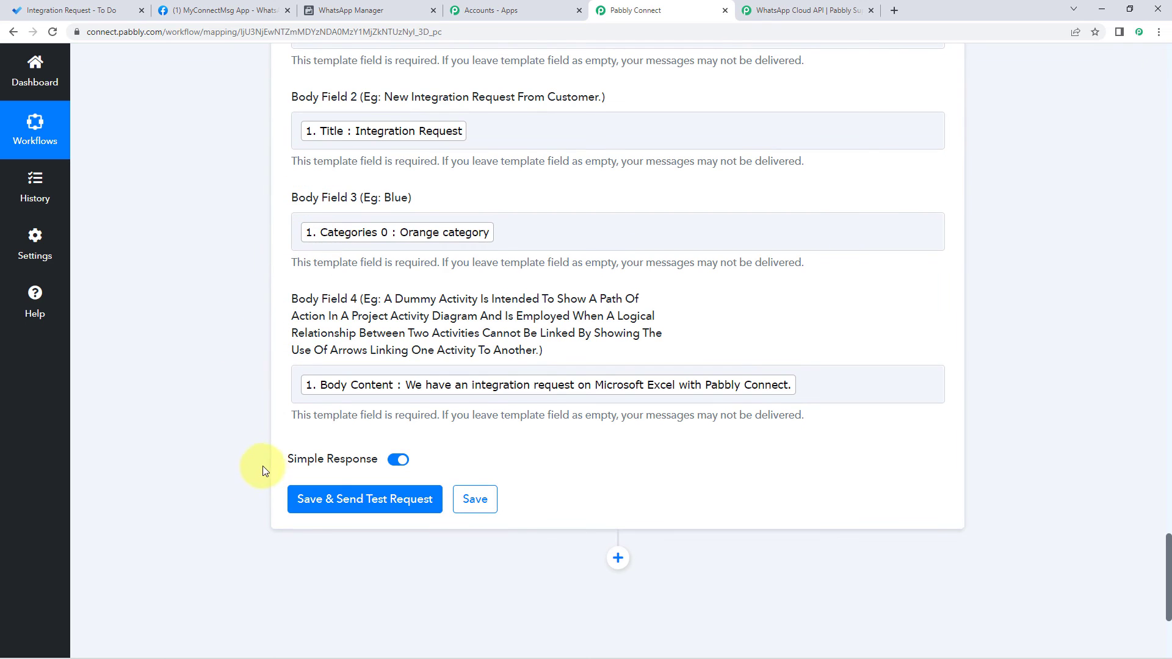
click(342, 504)
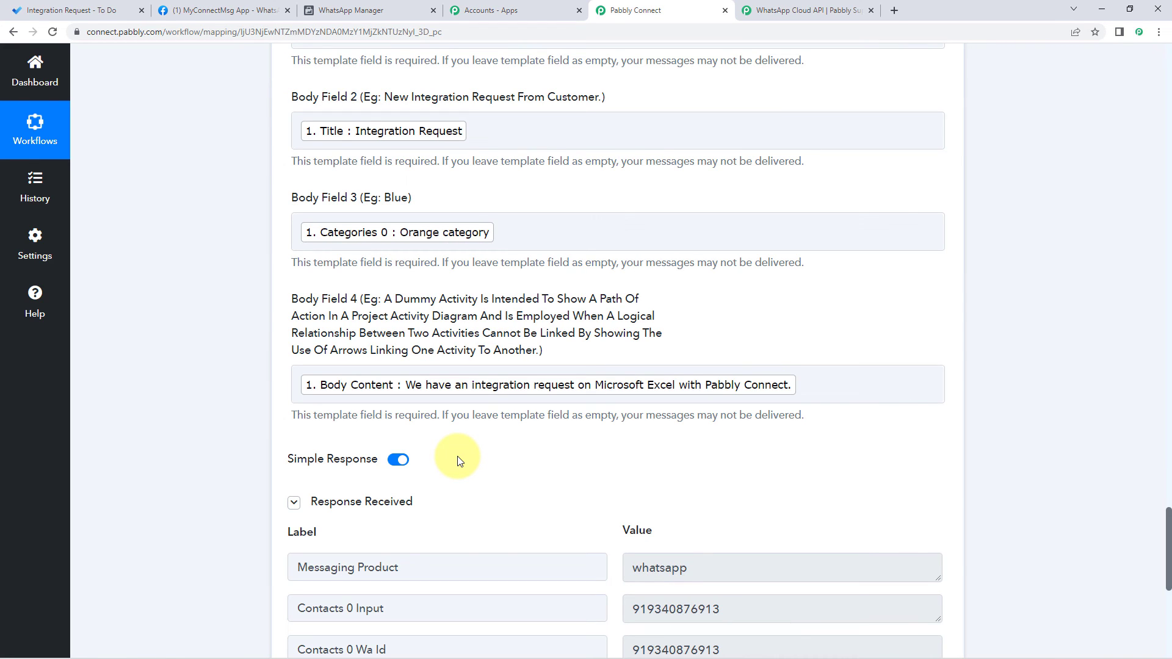
Step: Review the Response Received values, including the recipient number and the message id
scroll(458, 461, down, 4)
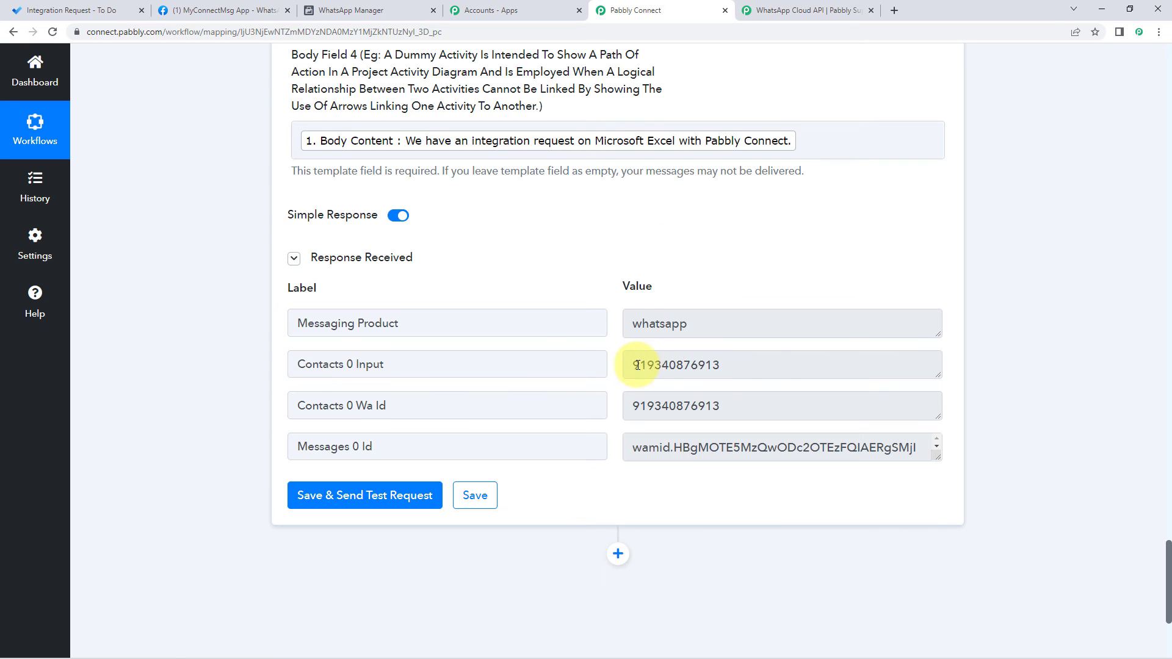
drag(636, 365, 745, 369)
click(732, 363)
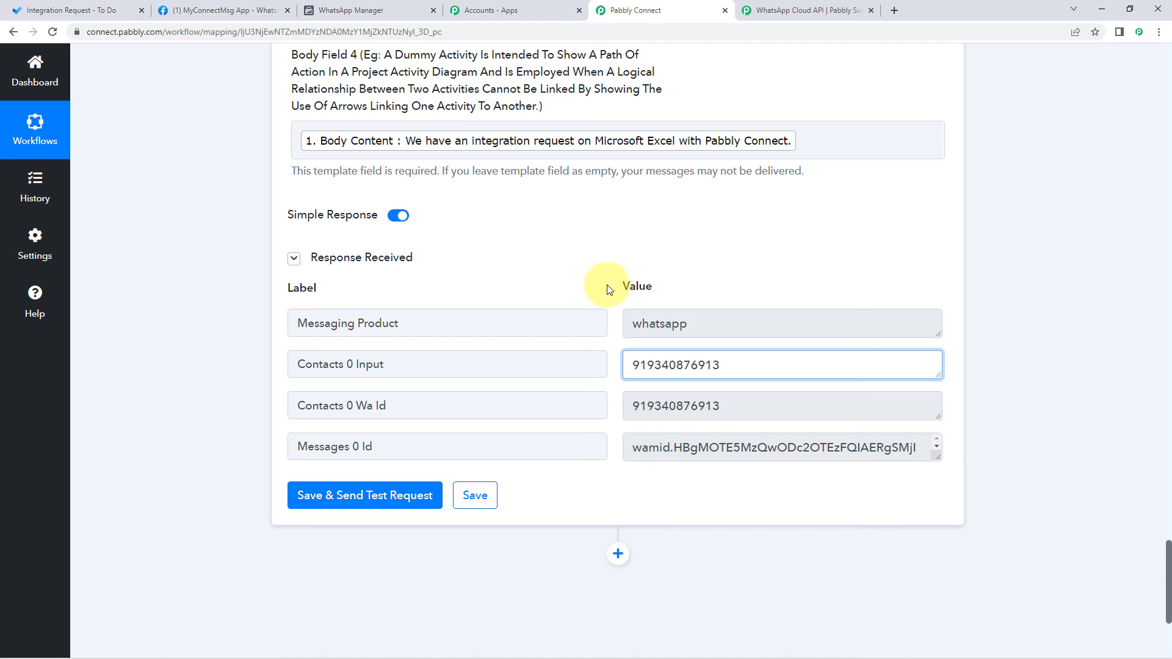
click(609, 289)
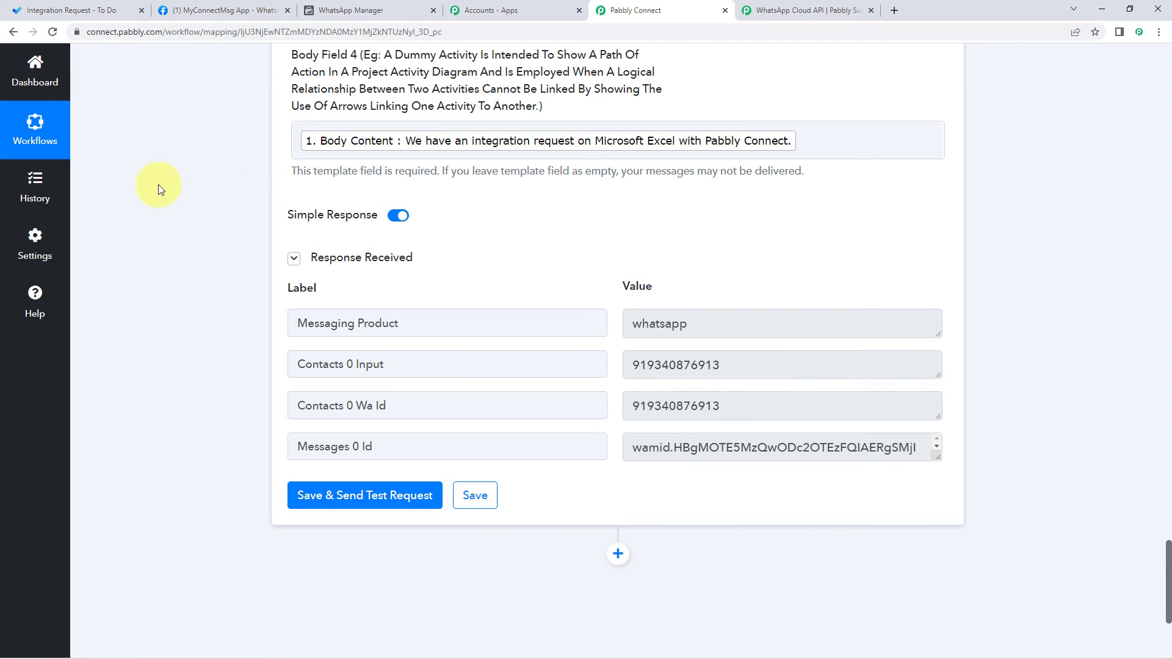
Step: Compare against the original task in To Do, return to Pabbly, and bring up WhatsApp Desktop
click(70, 10)
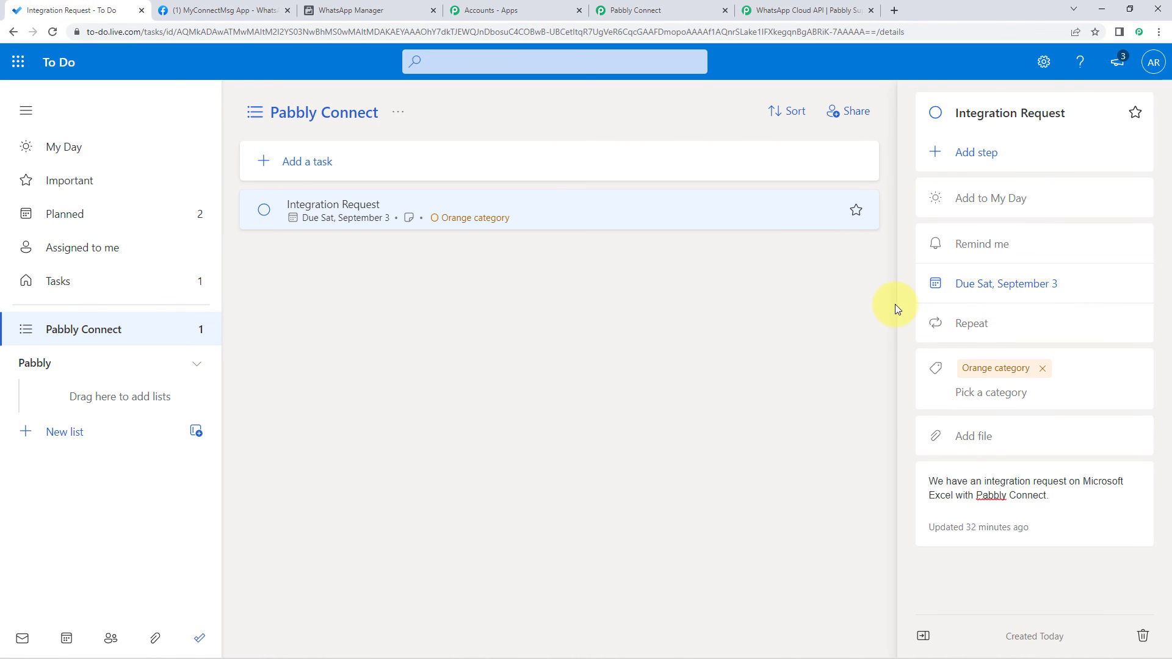
click(491, 7)
click(623, 5)
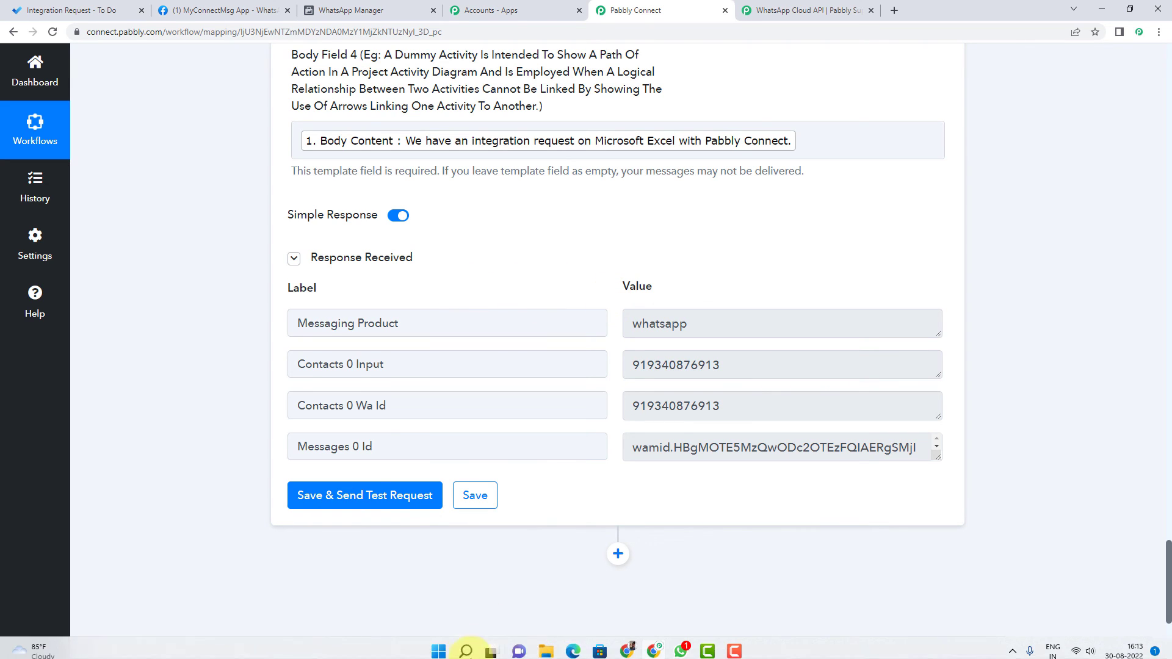
click(680, 646)
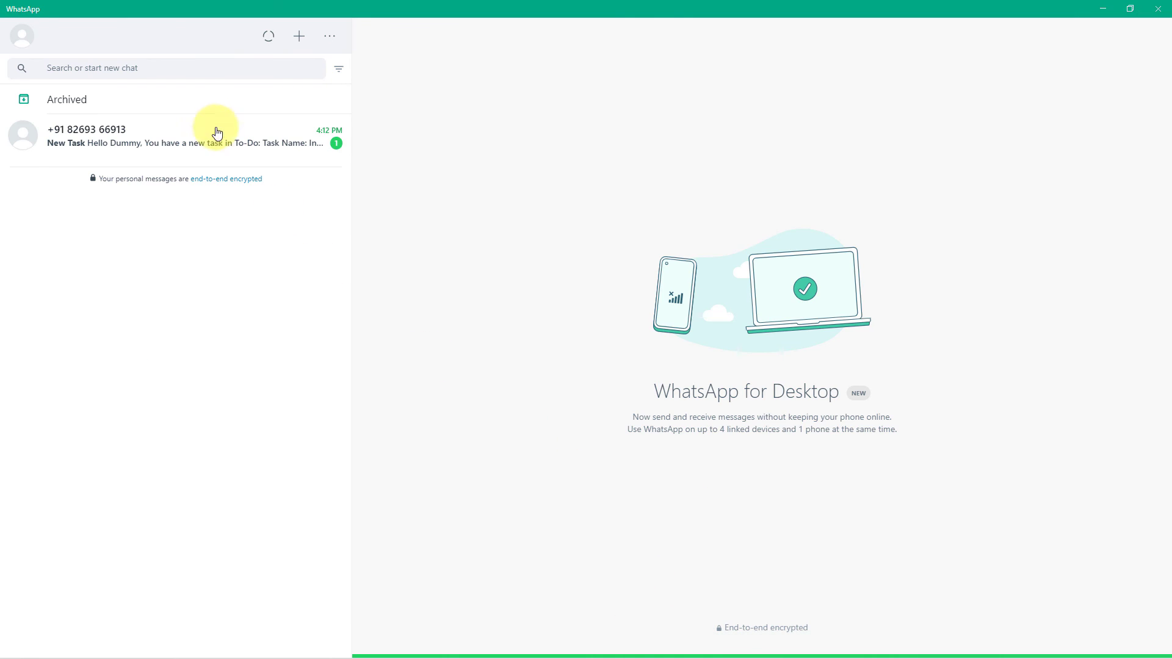
Step: Verify the New Task message's greeting name, 'Integration Request', 'Orange category' and task details, then minimize WhatsApp
click(204, 132)
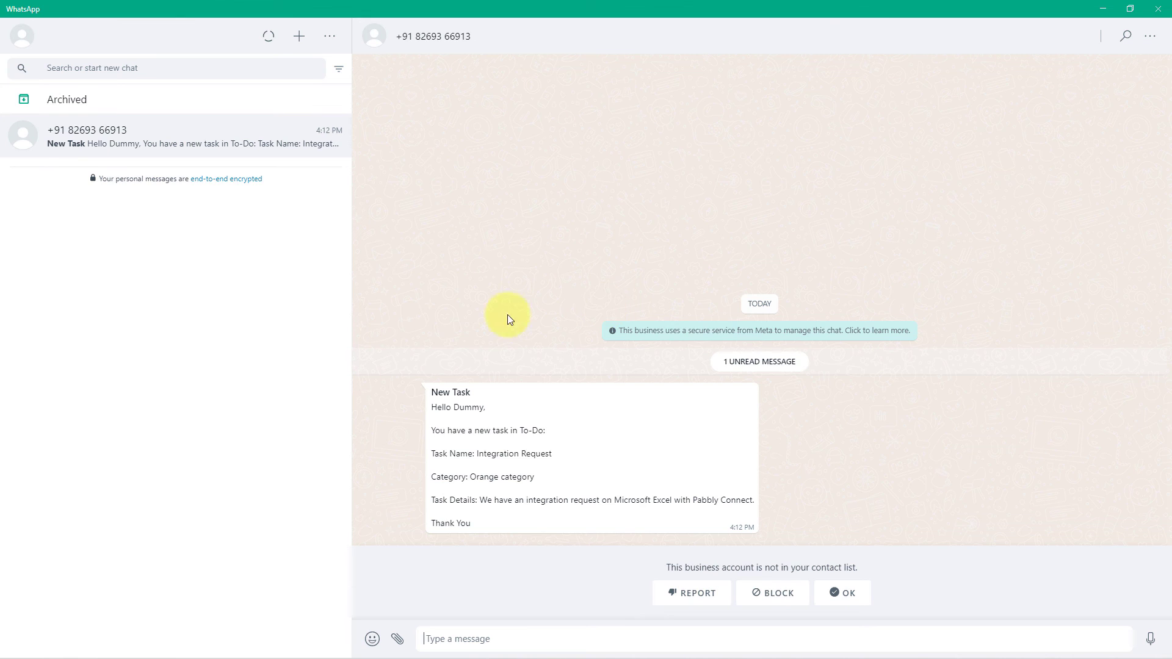
drag(454, 408, 485, 408)
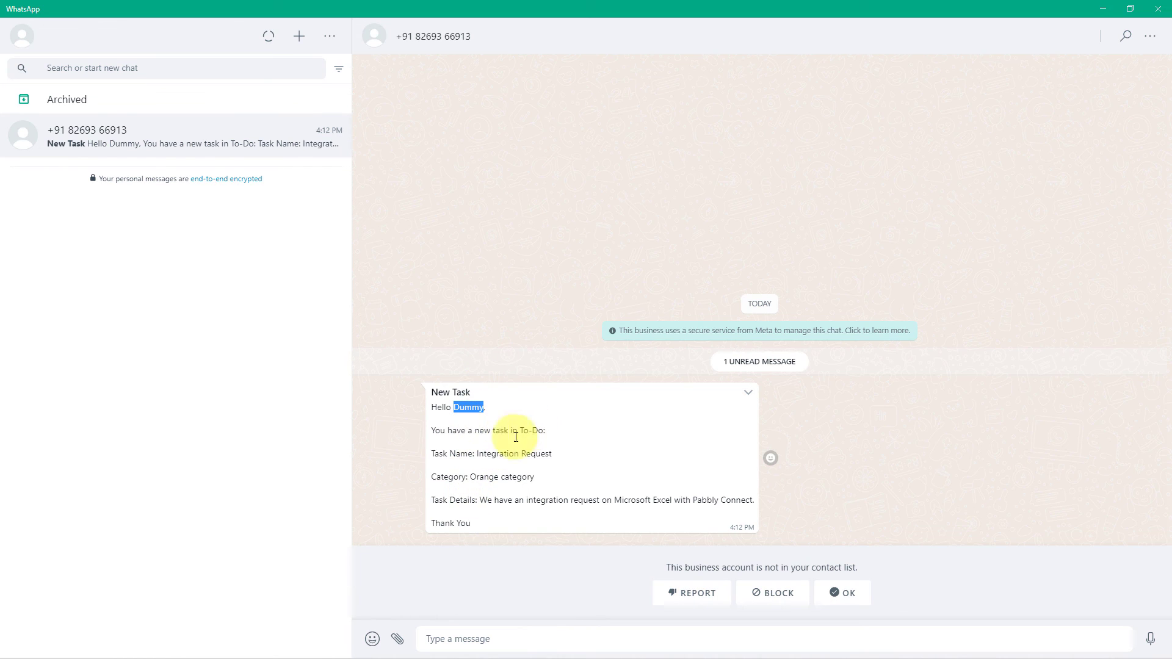
drag(479, 453, 555, 461)
click(558, 466)
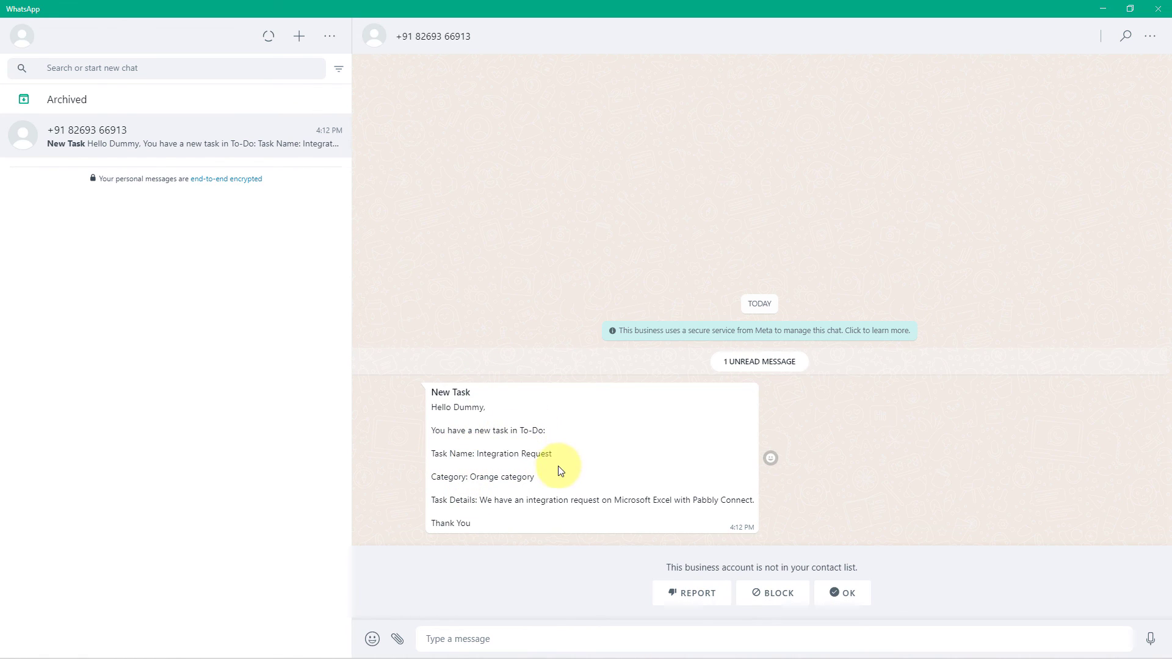
drag(470, 477, 536, 478)
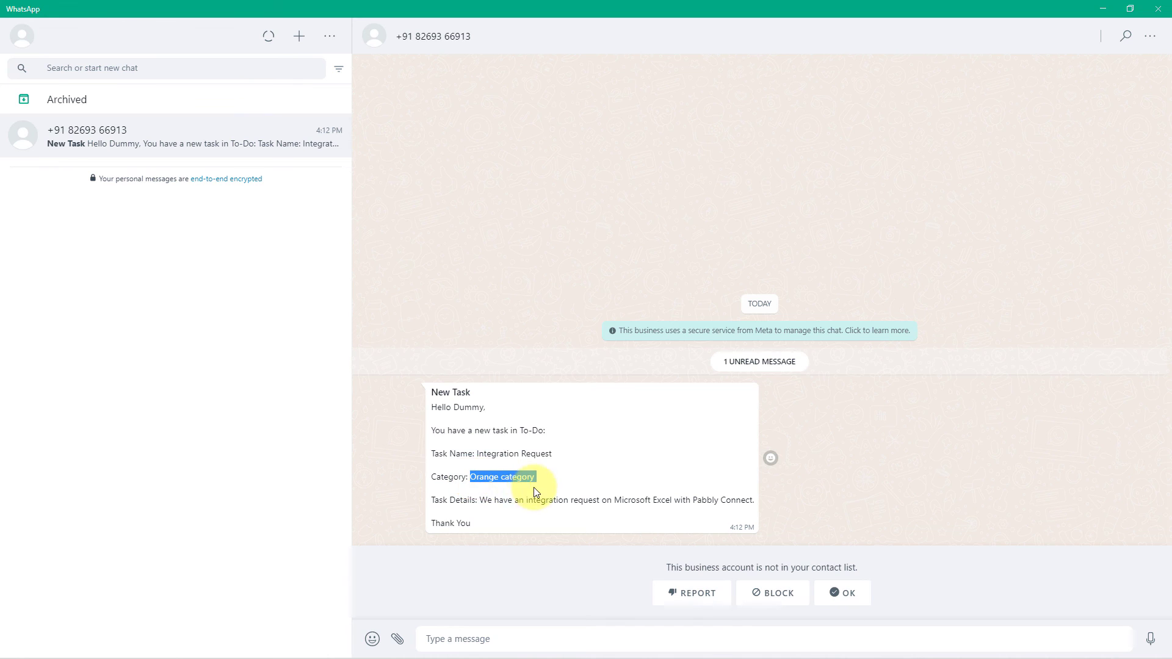
drag(478, 503, 479, 521)
click(479, 521)
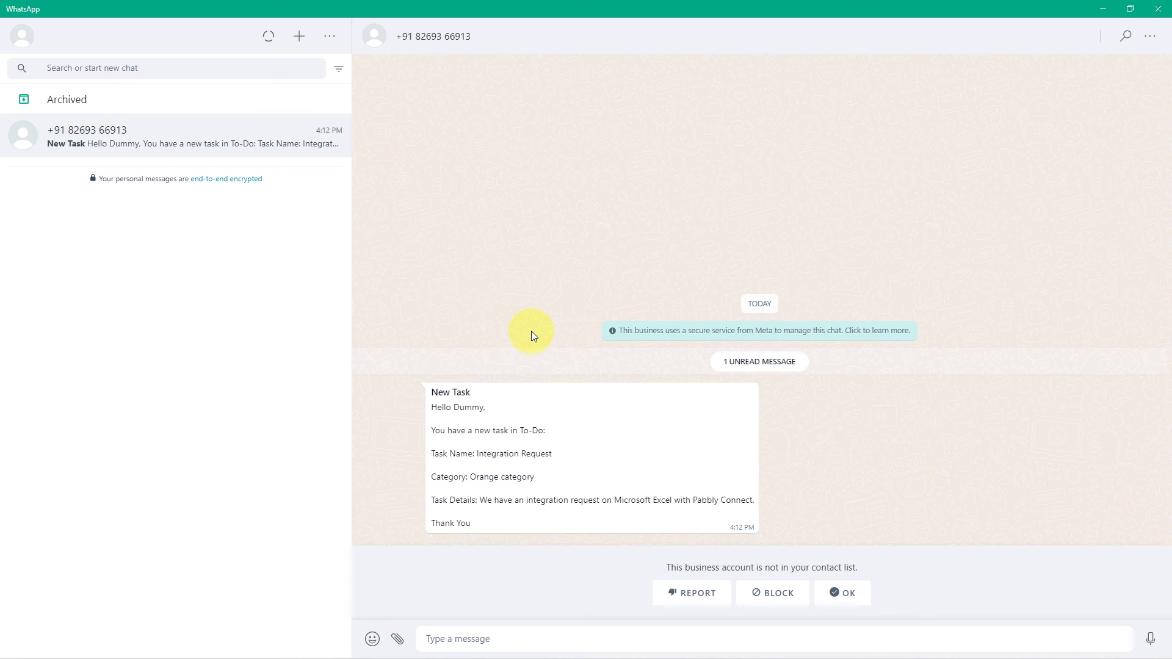
click(1103, 8)
Step: Scroll to the top of the workflow and collapse the Microsoft To Do trigger step
scroll(1001, 243, up, 15)
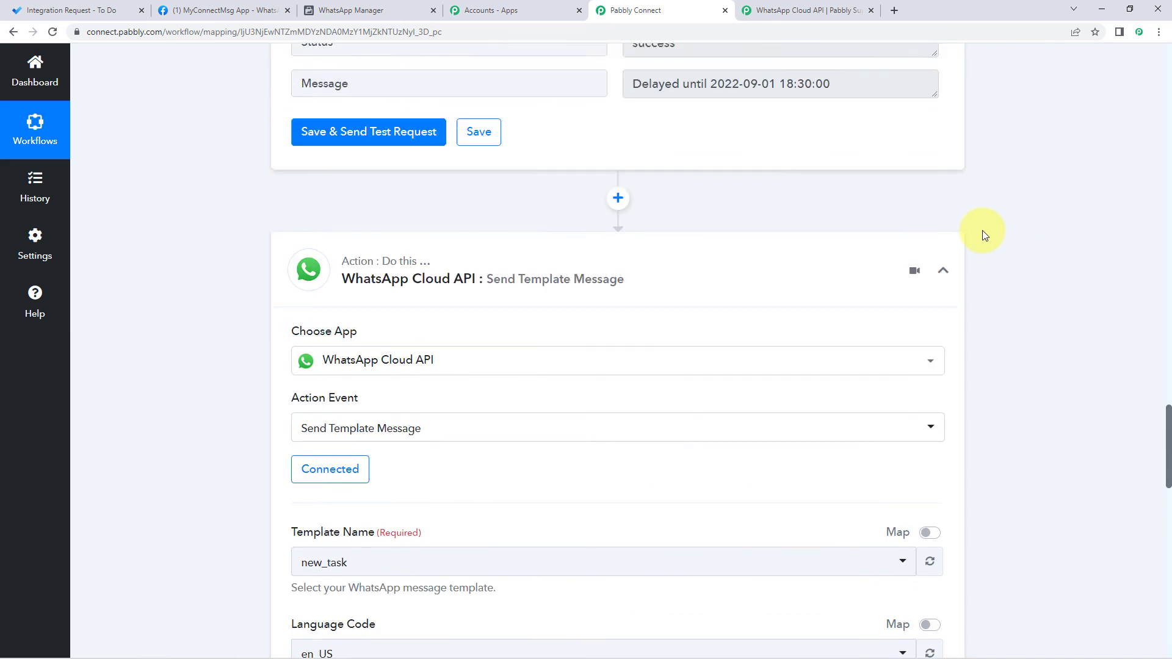
scroll(984, 314, up, 15)
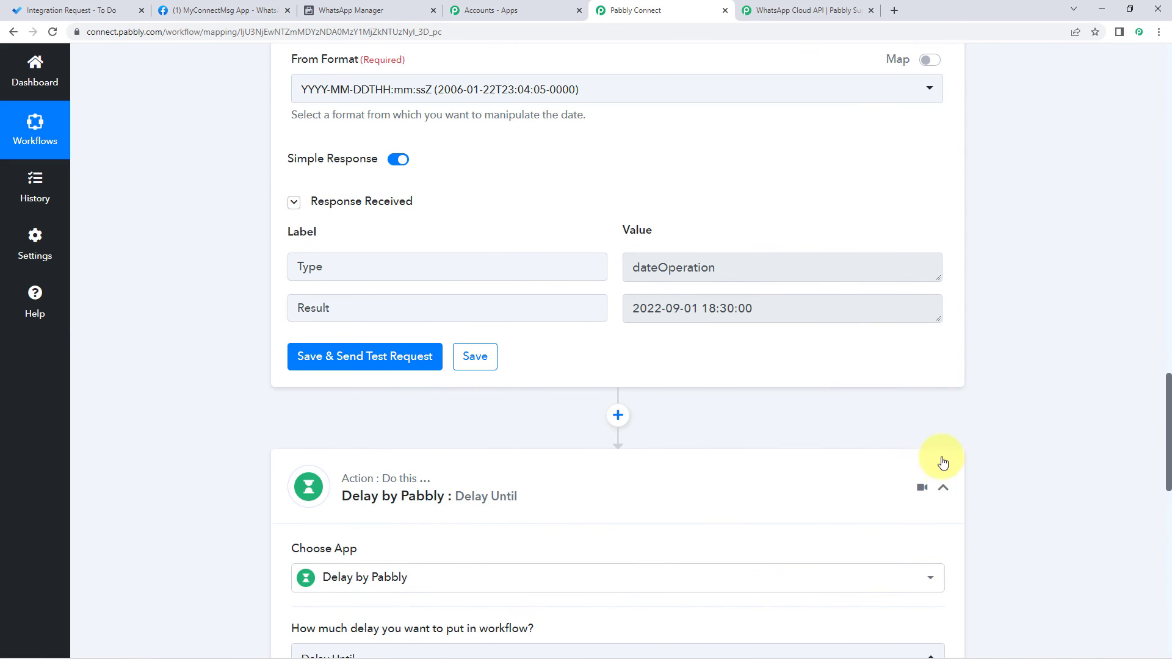
scroll(968, 368, up, 15)
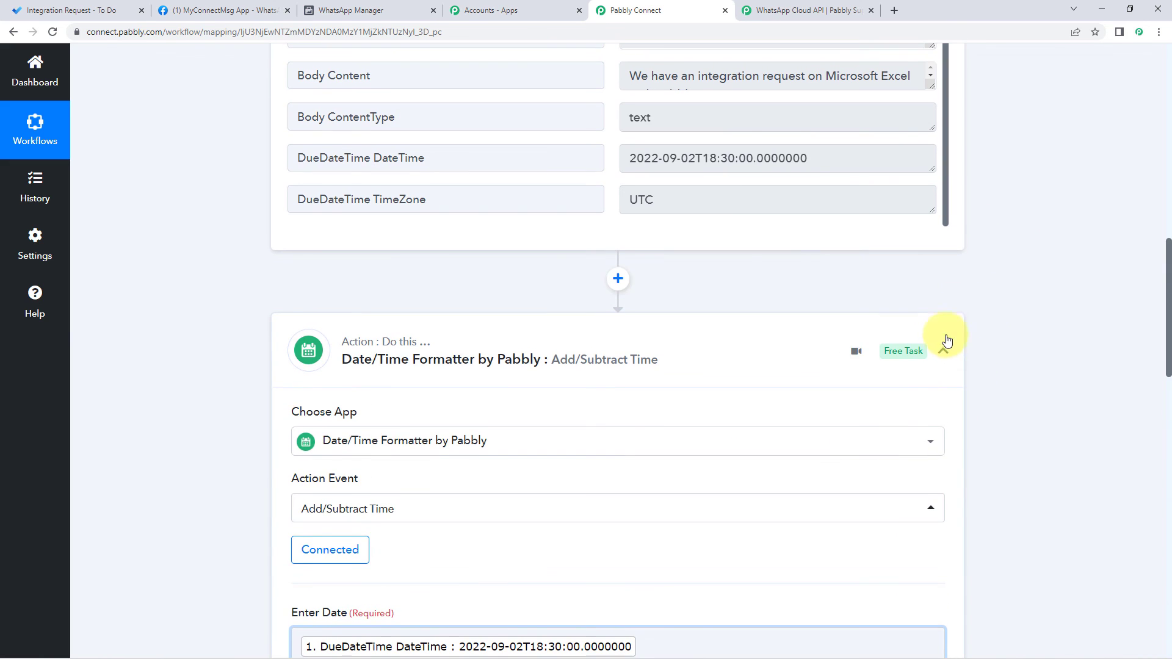
scroll(970, 303, up, 10)
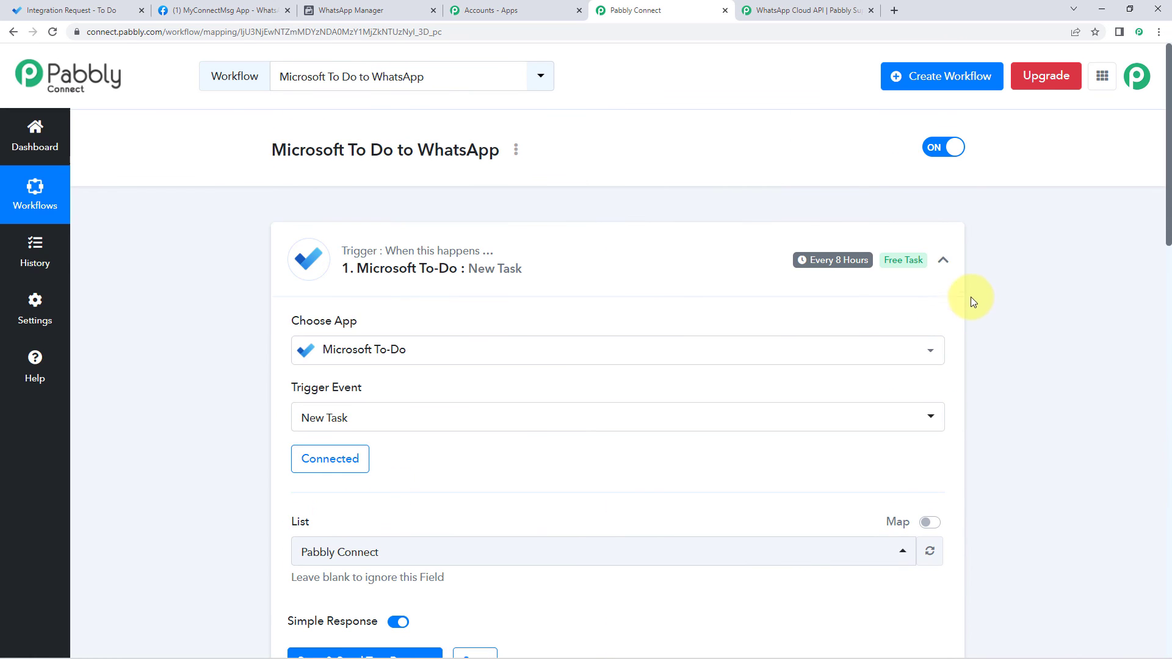
click(891, 271)
scroll(264, 304, down, 1)
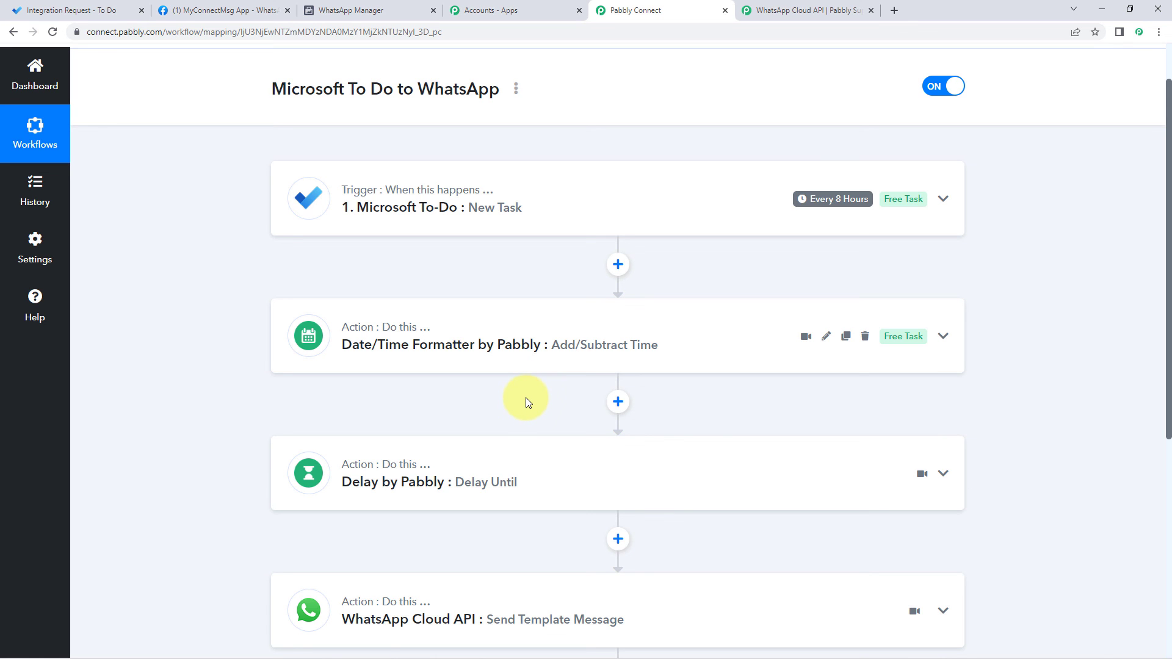
Step: Expand the To Do trigger, scroll through the workflow steps, then collapse the trigger again
click(492, 230)
scroll(253, 311, down, 10)
scroll(247, 316, down, 8)
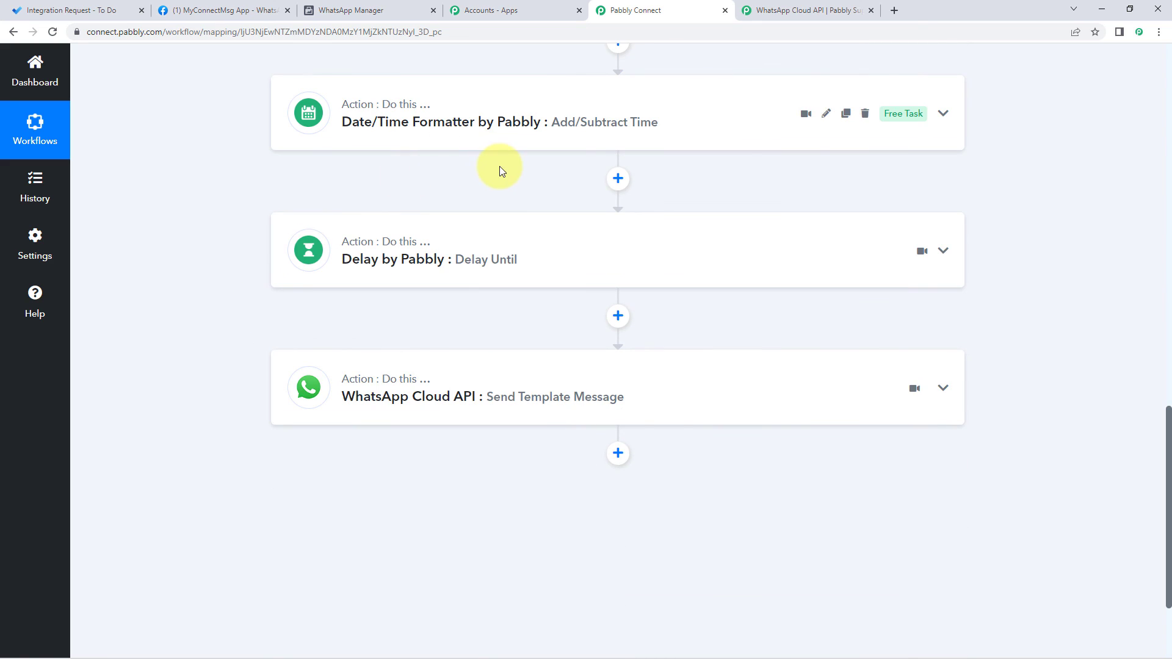
scroll(500, 166, down, 2)
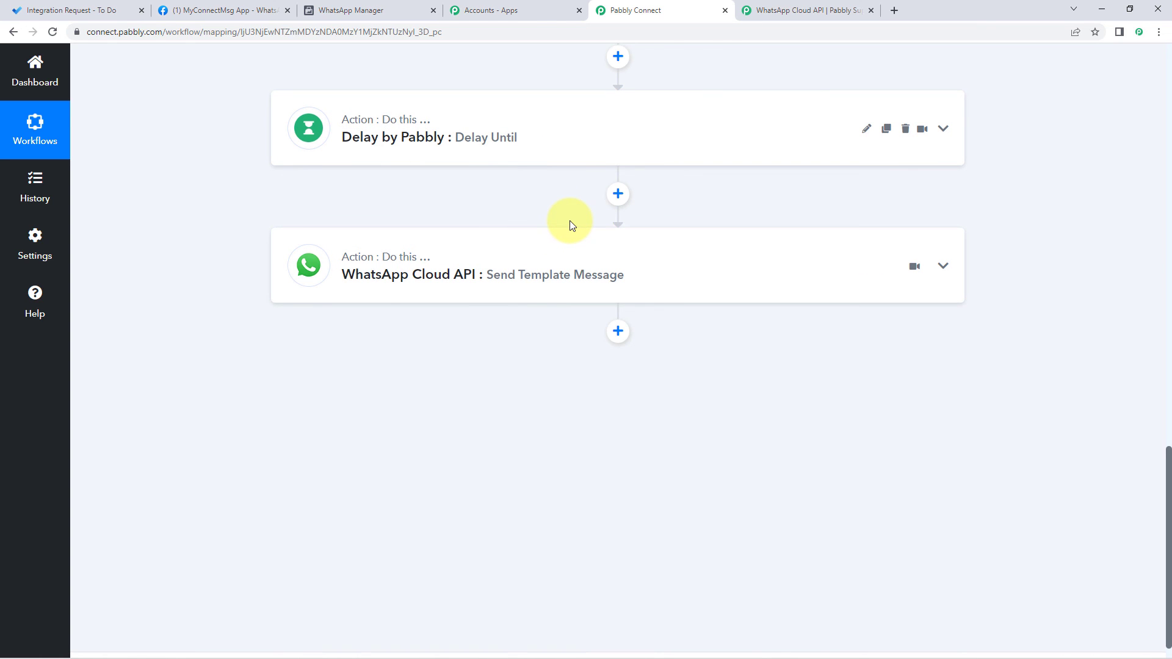
scroll(569, 223, up, 8)
scroll(1010, 248, up, 7)
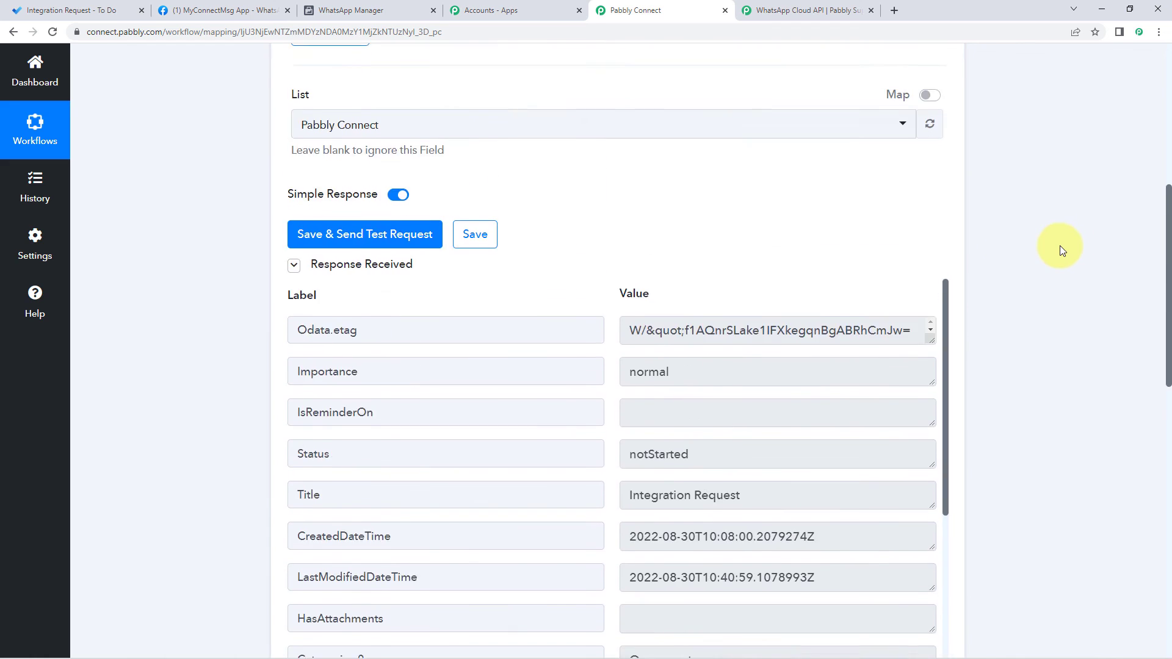
click(625, 270)
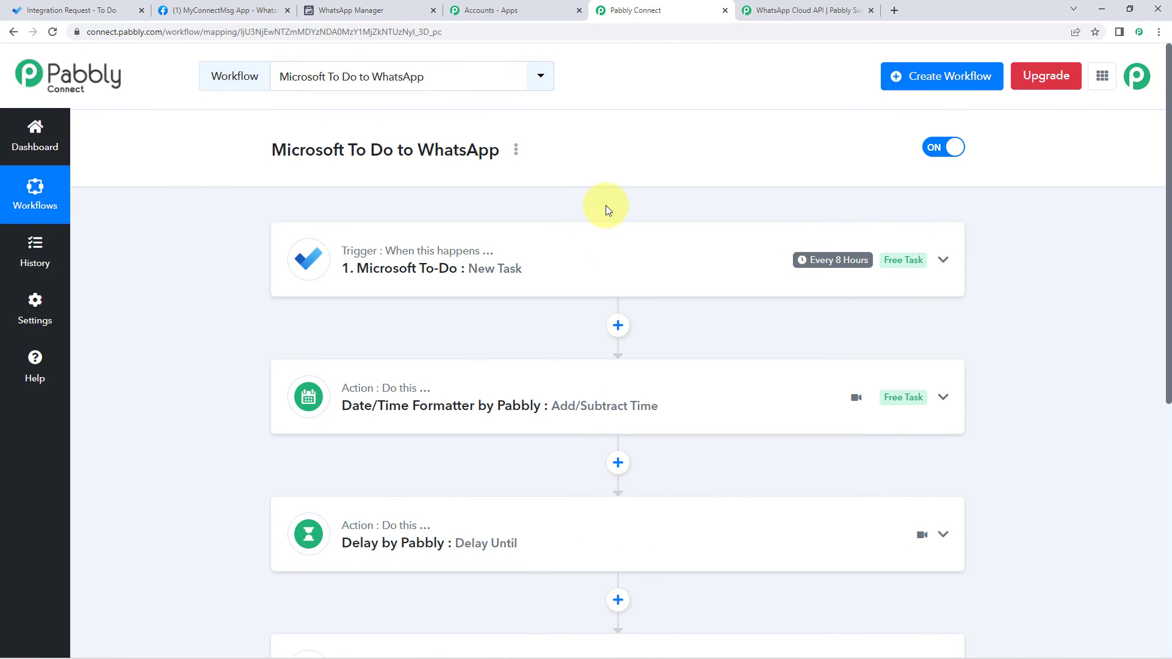